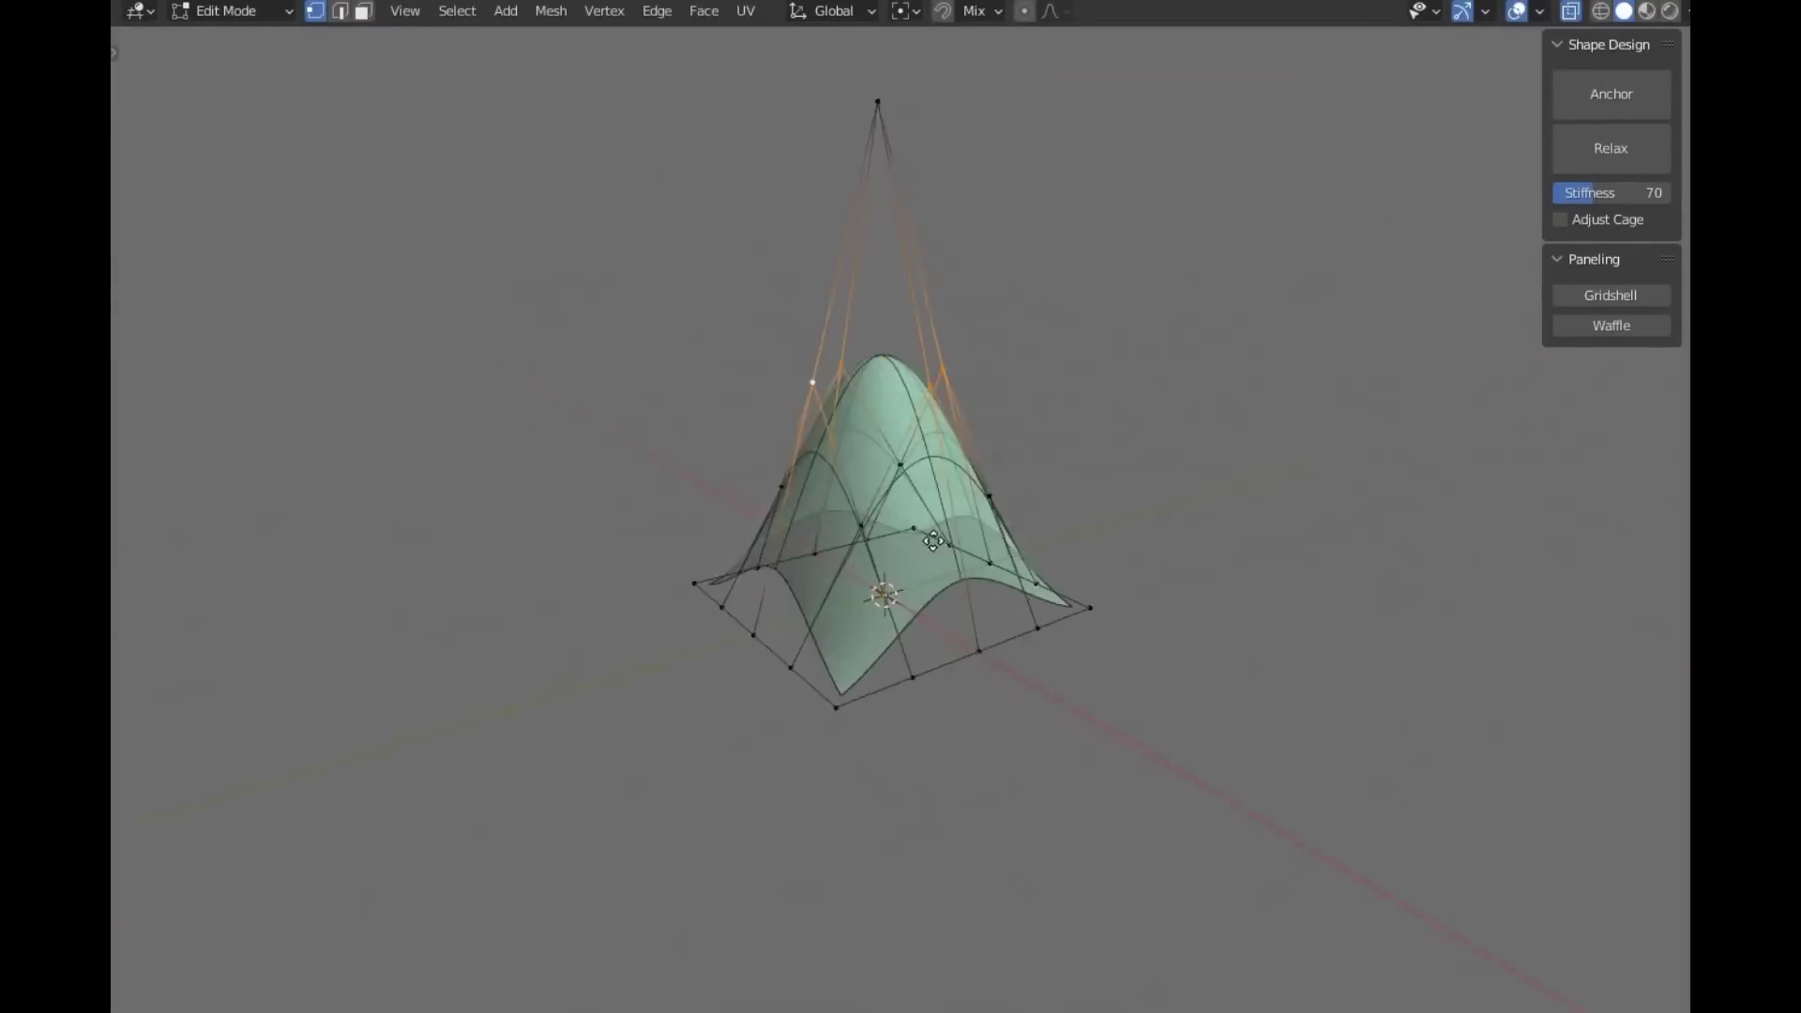
# Raise the selected vertices along Z to form peaks in the surface.
pyautogui.moveTo(1020, 669); pyautogui.dragTo(1078, 542, button='middle')
pyautogui.click(1162, 963)
pyautogui.moveTo(1163, 964); pyautogui.dragTo(1439, 741, button='middle')
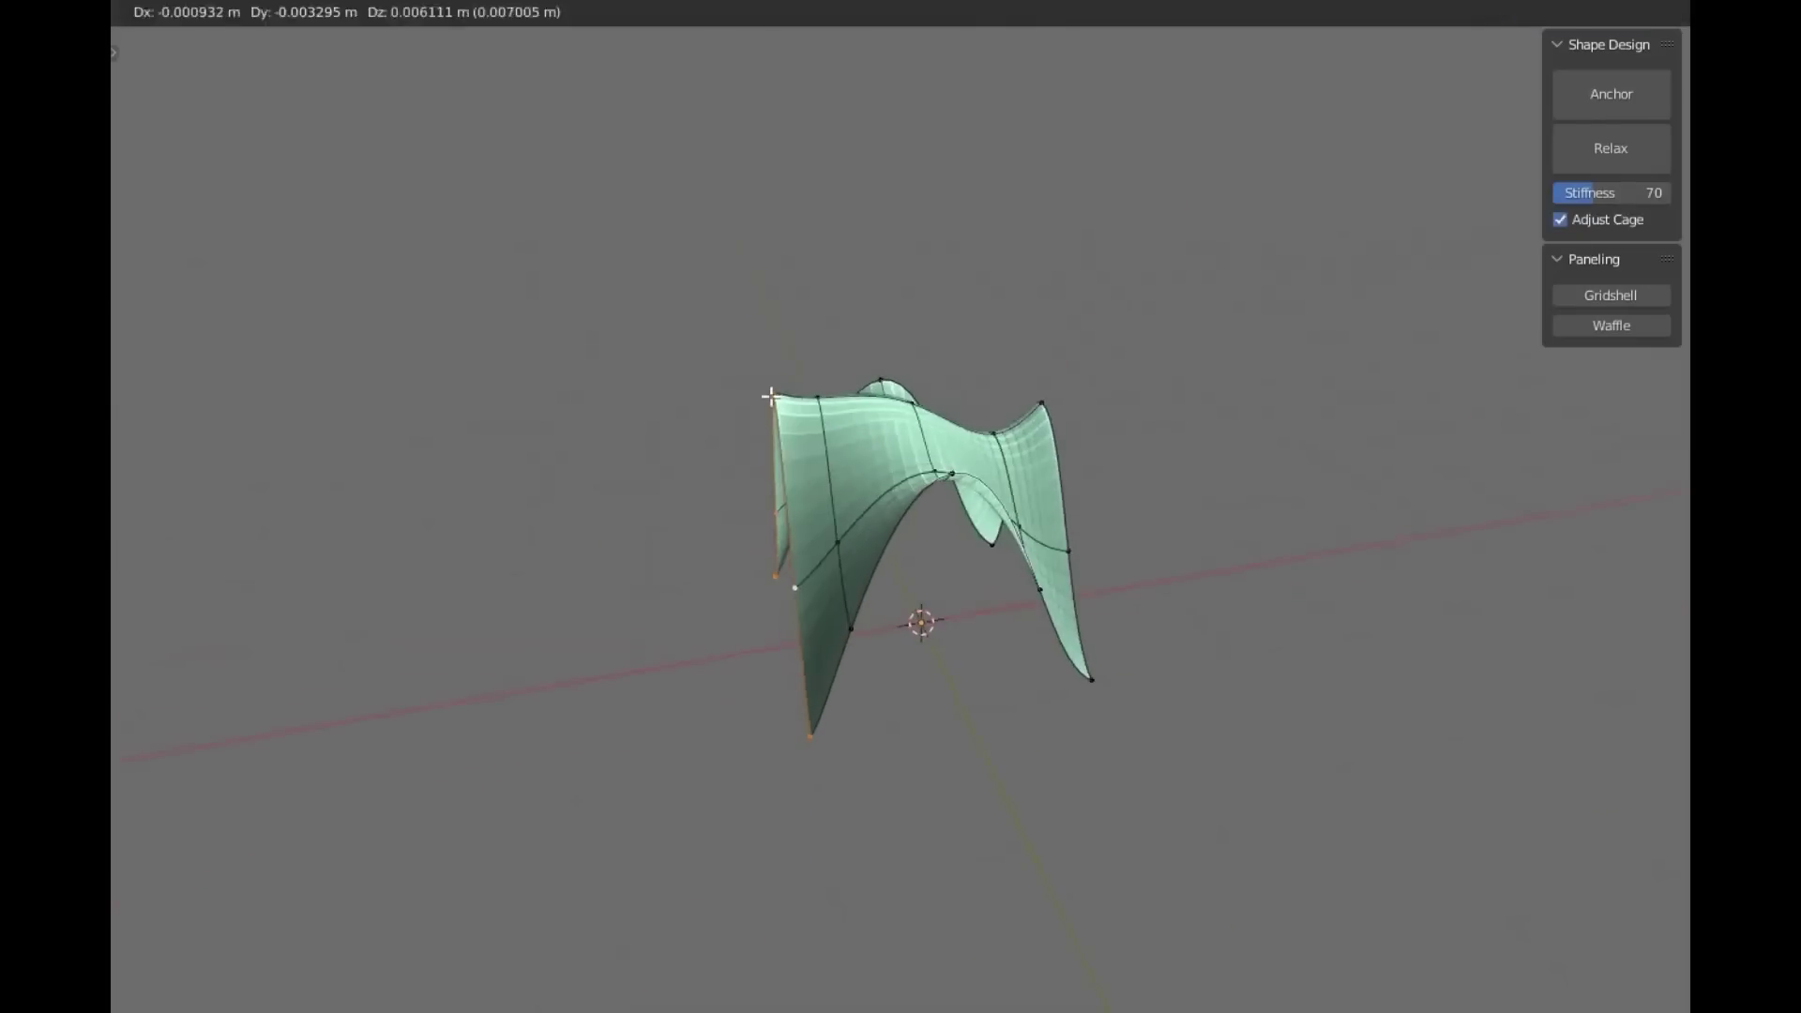
pyautogui.click(789, 534)
pyautogui.moveTo(789, 535); pyautogui.dragTo(729, 437, button='middle')
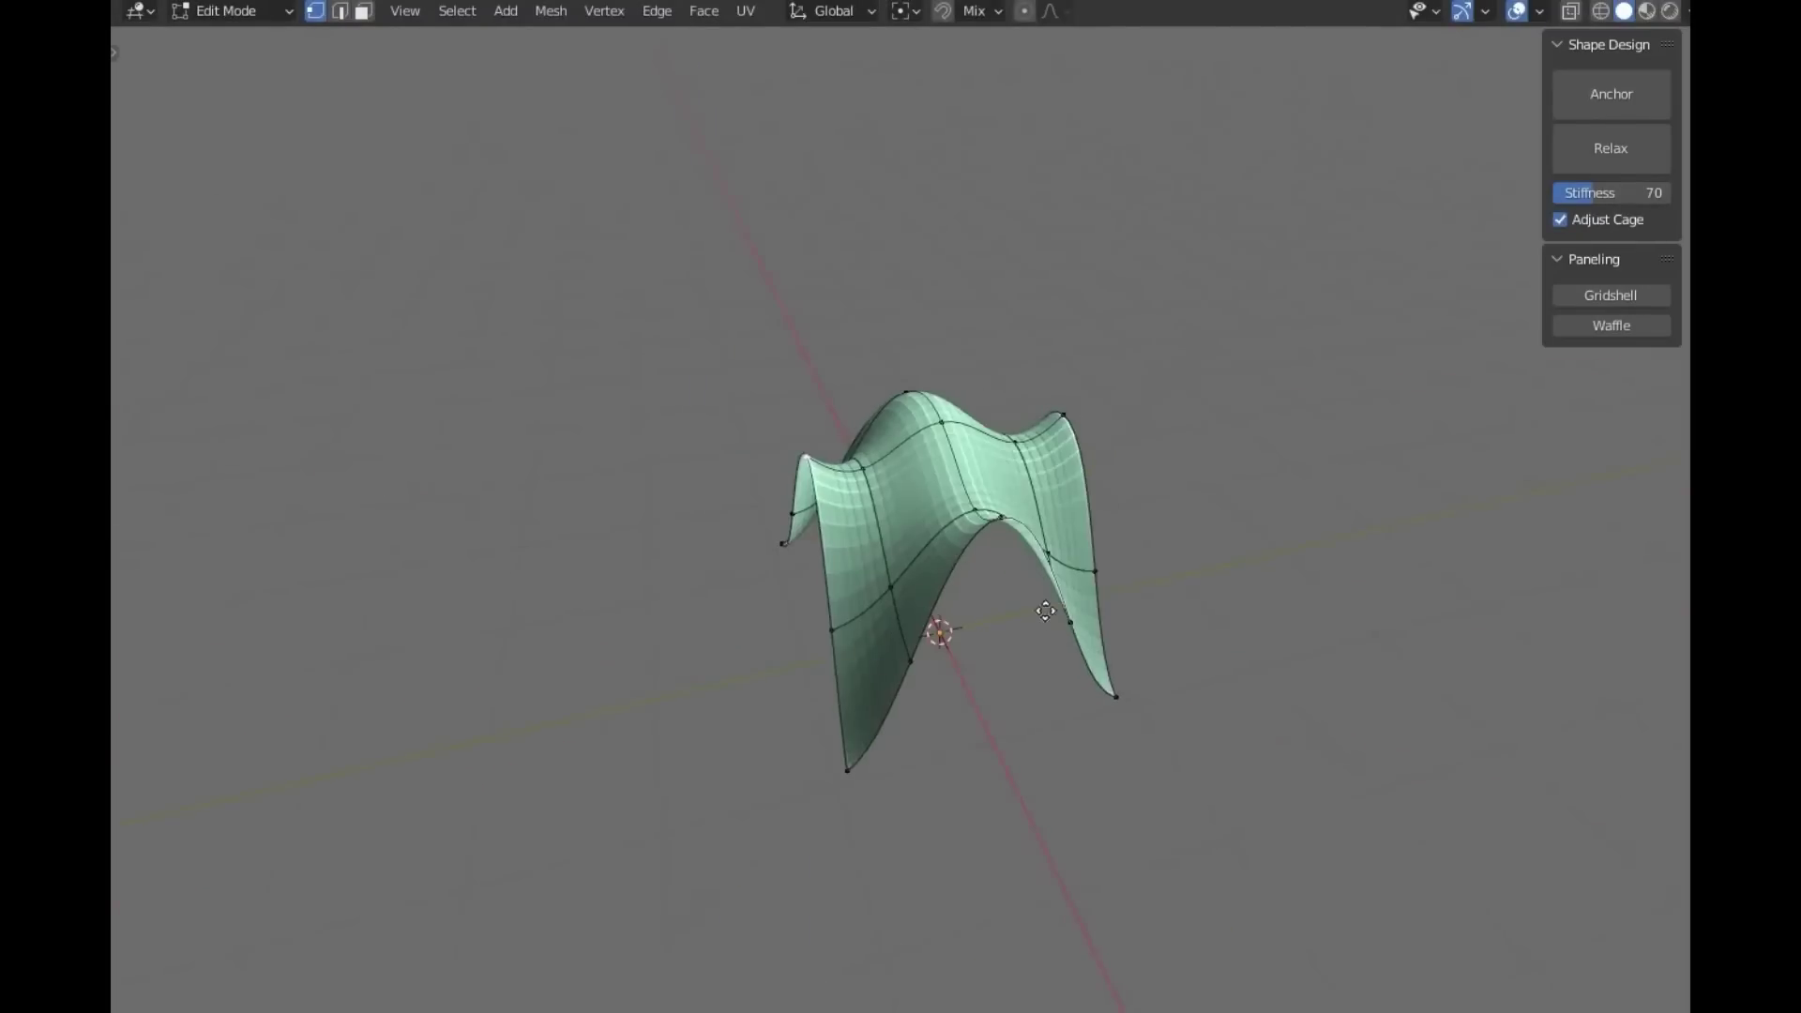
pyautogui.press('g')
pyautogui.press('z')
pyautogui.press('KP_1')
pyautogui.click(948, 413)
# Stretch more control points vertically so the shell becomes multi-pointed.
pyautogui.press('KP_7')
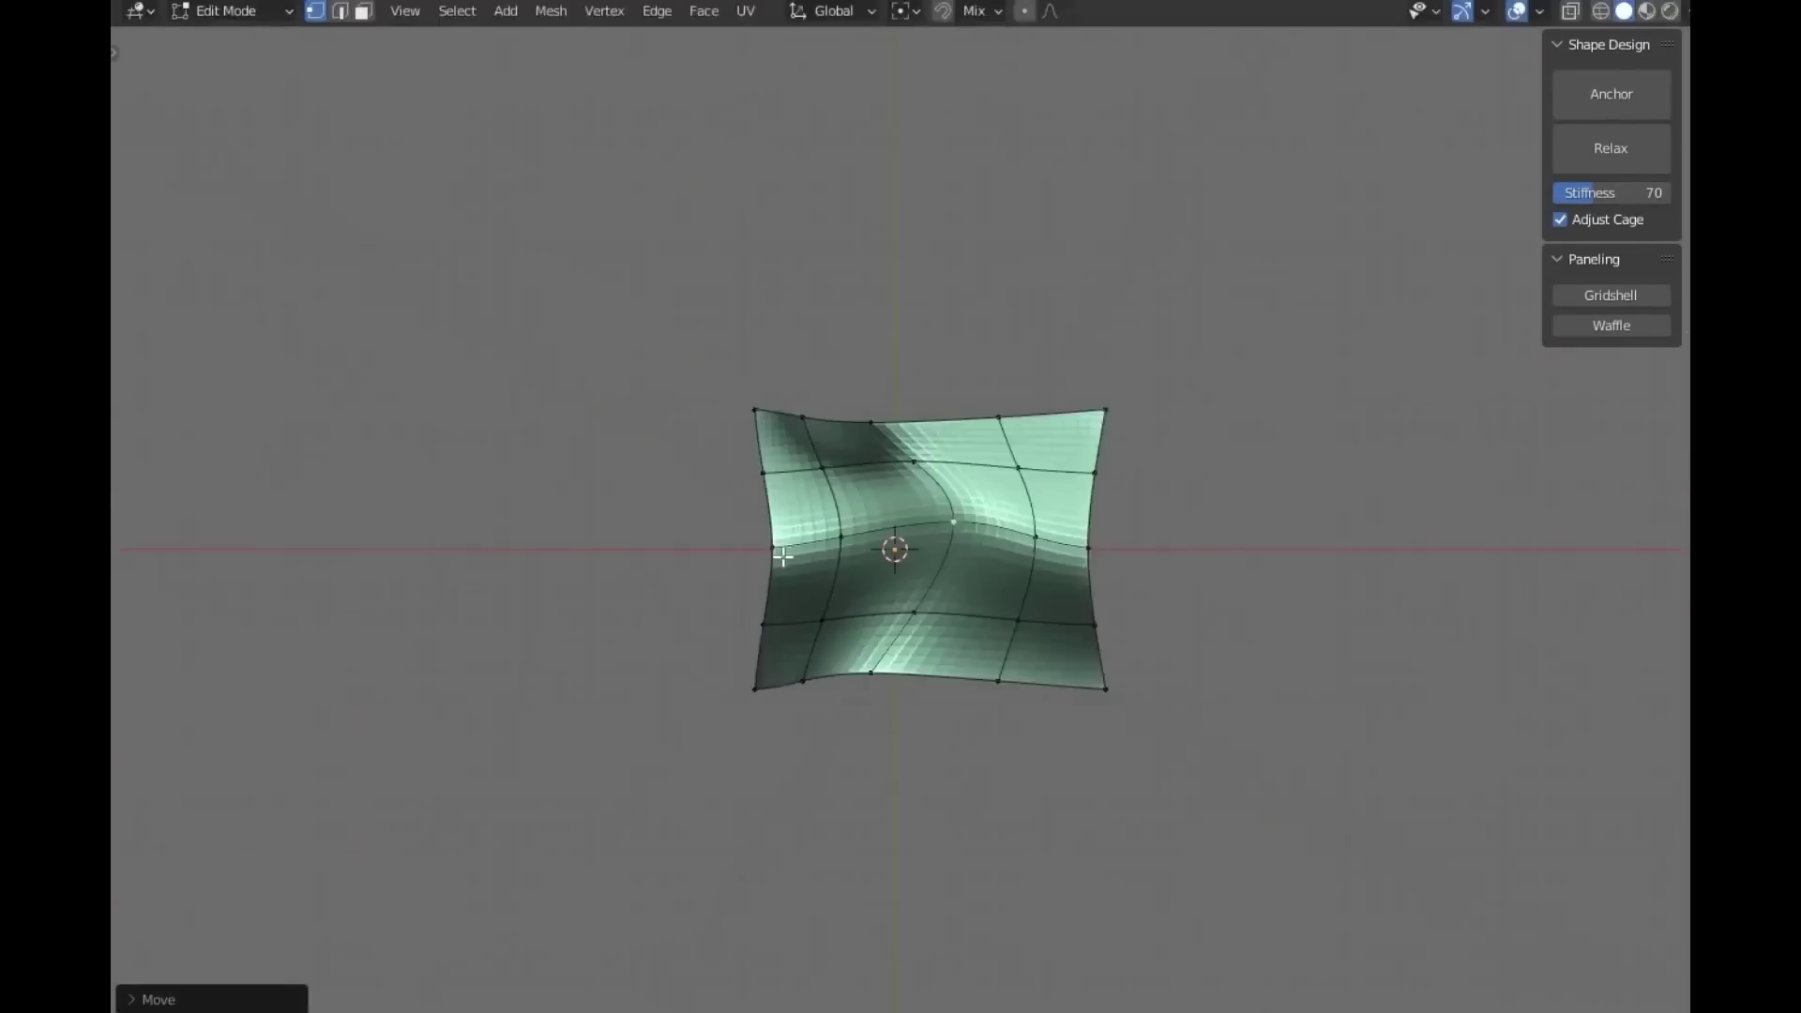
pyautogui.click(1133, 522)
pyautogui.moveTo(1132, 522); pyautogui.dragTo(947, 441, button='middle')
pyautogui.press('g')
pyautogui.press('z')
pyautogui.click(991, 459)
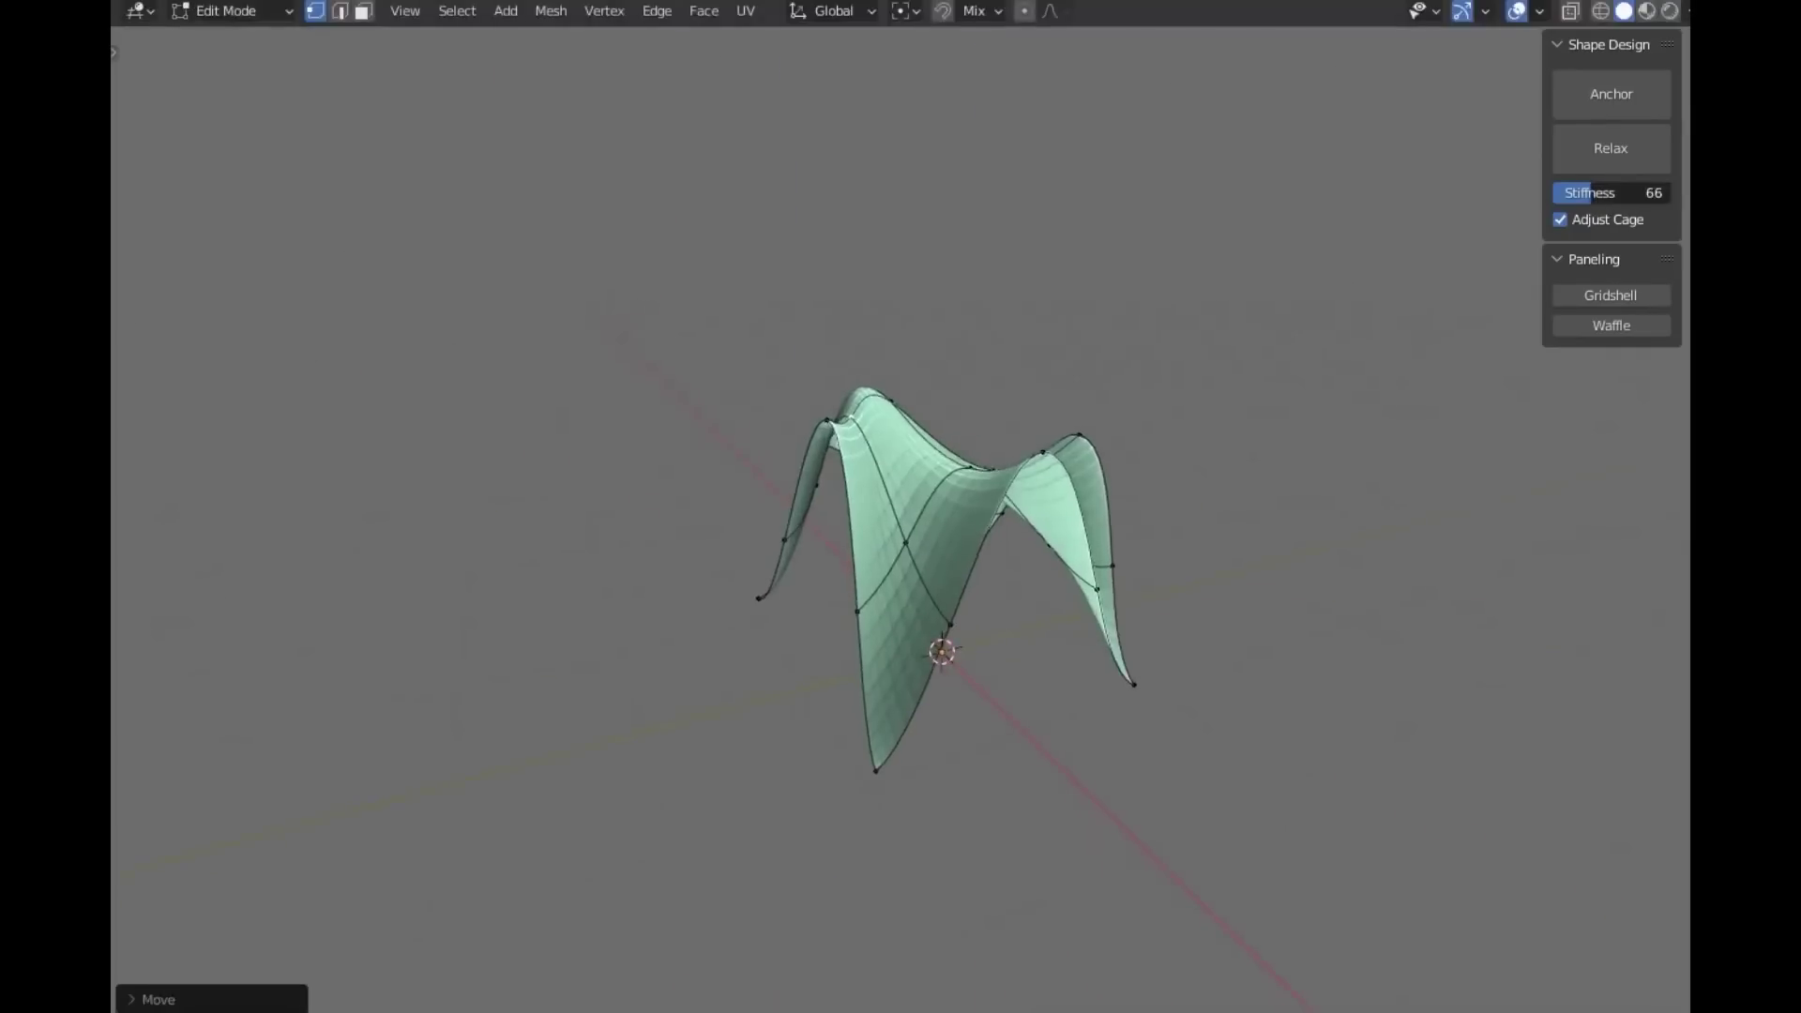
pyautogui.moveTo(1481, 308); pyautogui.dragTo(1645, 266, button='middle')
# In Object Mode, generate a curved arch shell with stiffness 200 and the cage following.
pyautogui.press('Tab')
pyautogui.moveTo(1176, 551); pyautogui.dragTo(362, 643, button='middle')
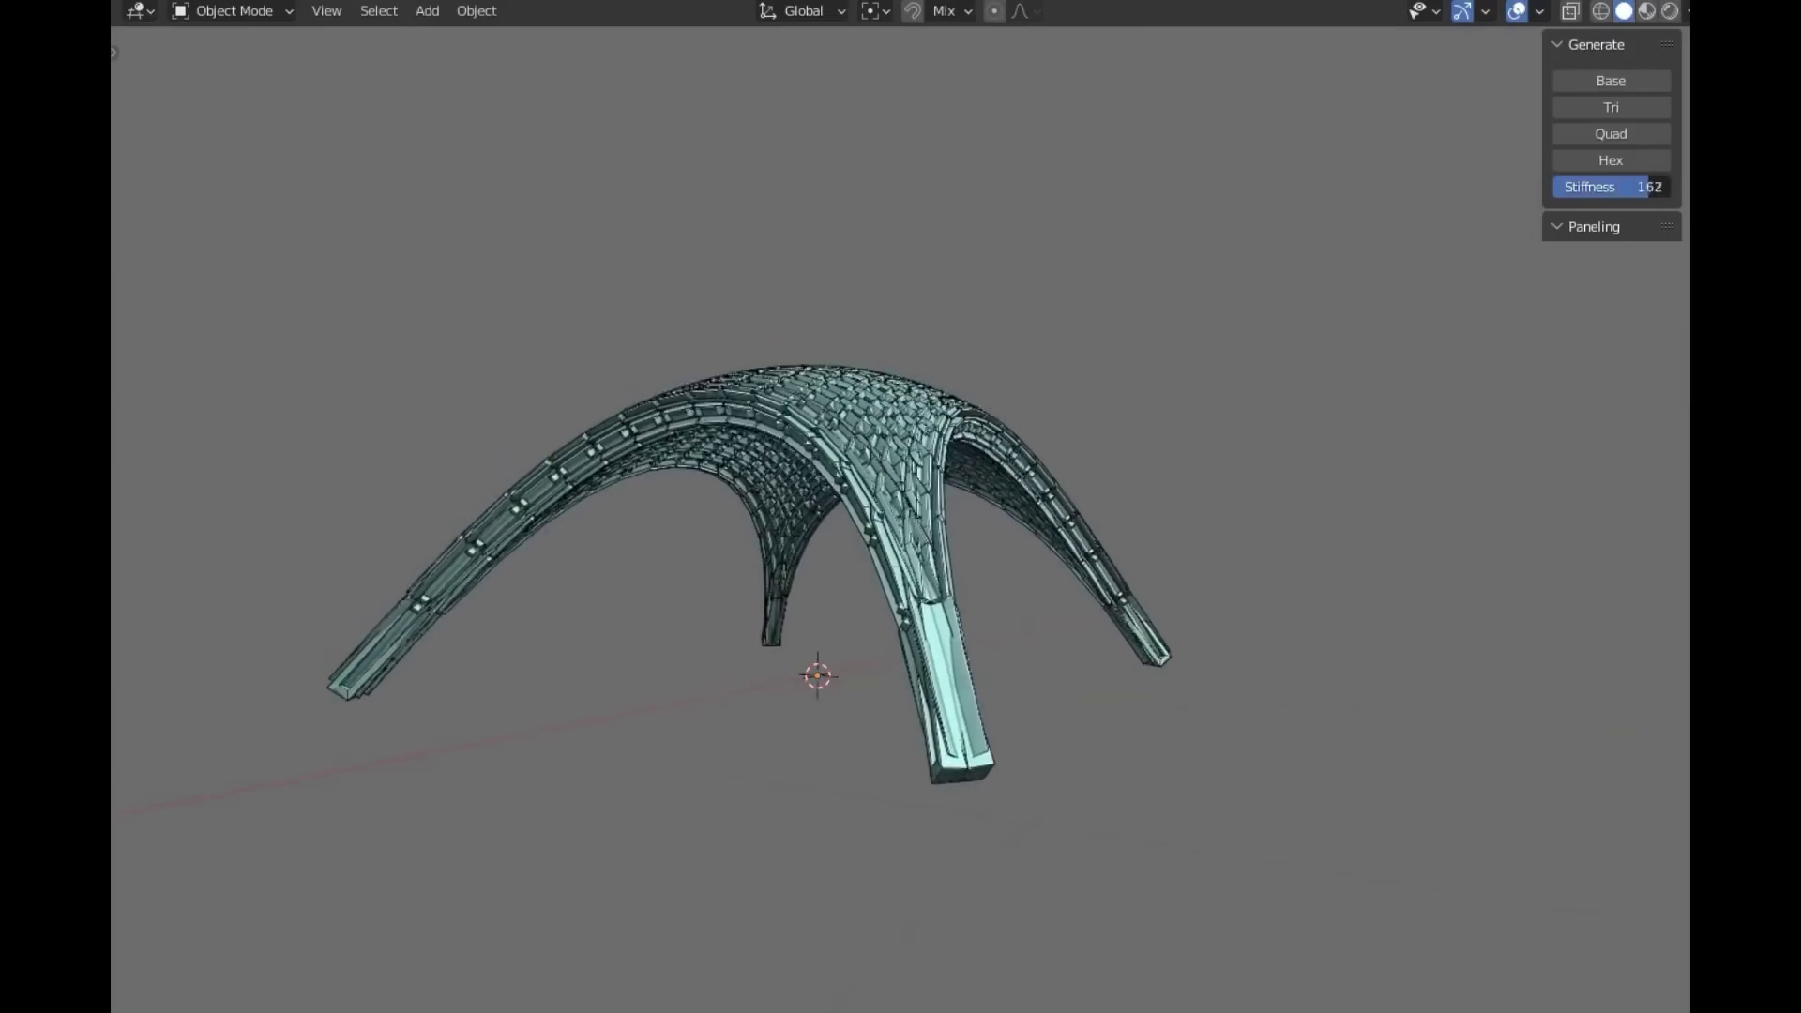
pyautogui.moveTo(1614, 183)
pyautogui.mouseDown()
pyautogui.moveTo(1581, 183)
pyautogui.moveTo(1613, 177)
pyautogui.mouseUp()
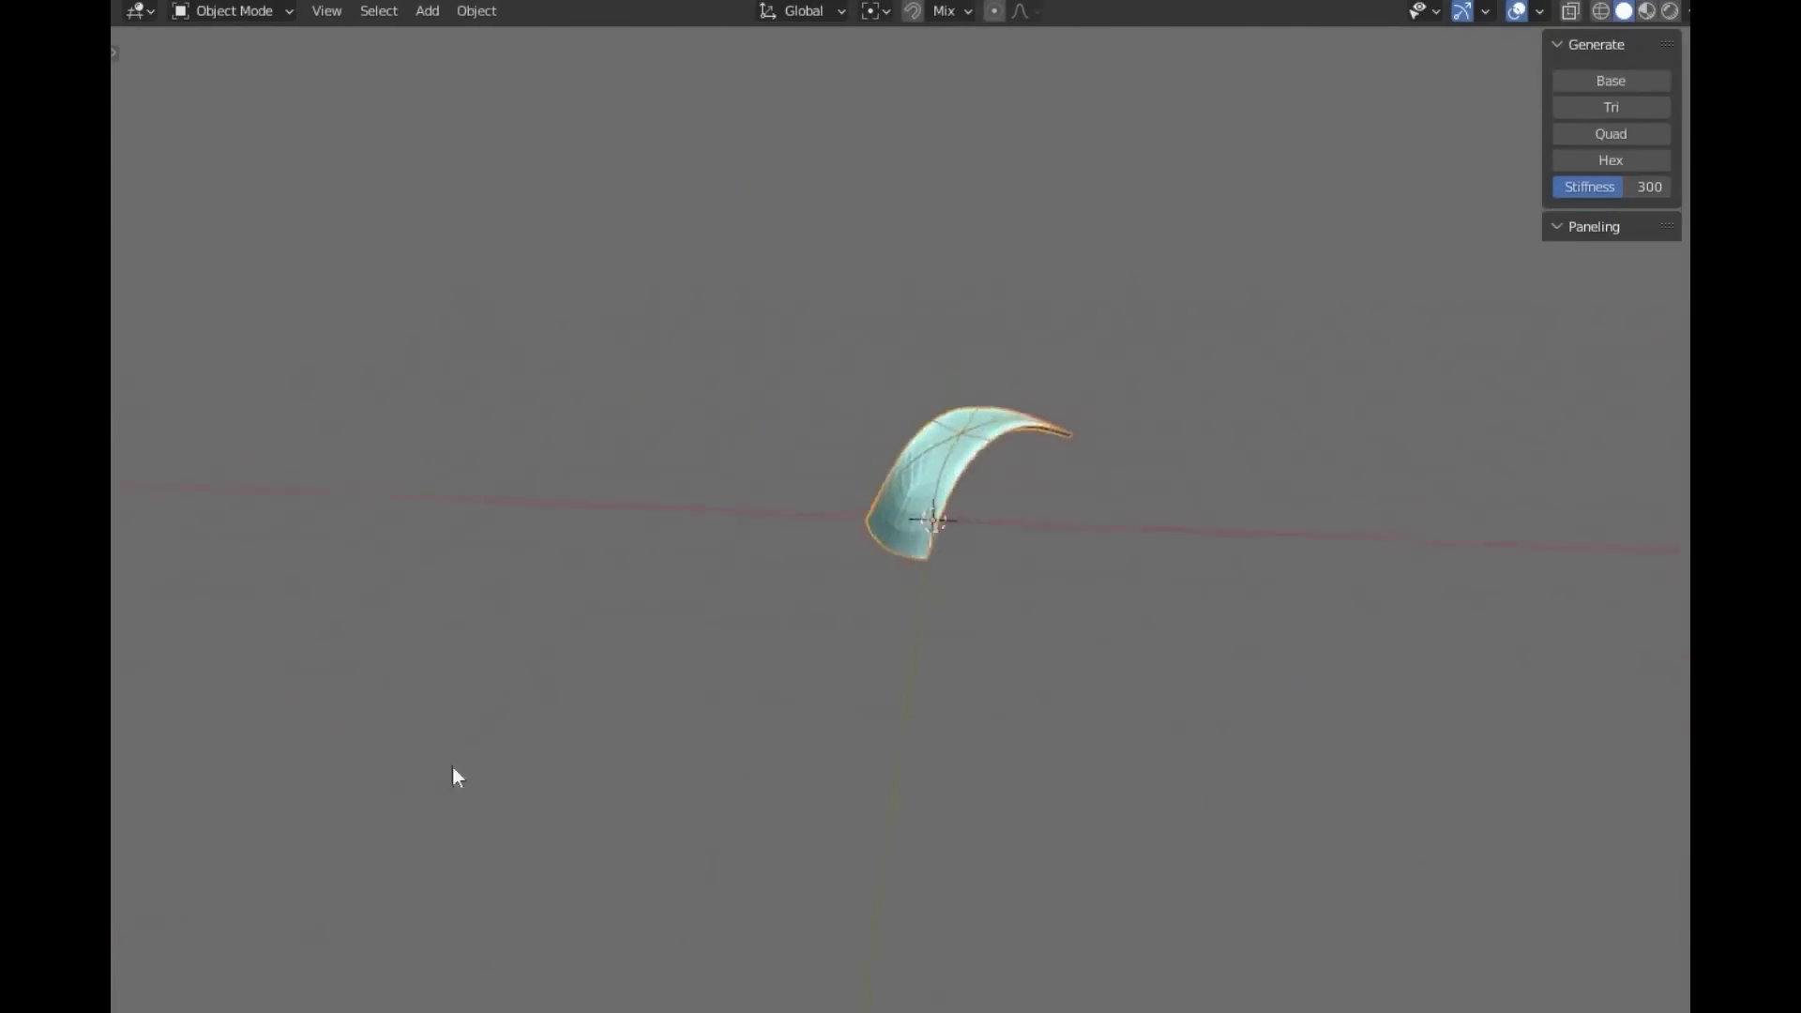
pyautogui.click(1560, 219)
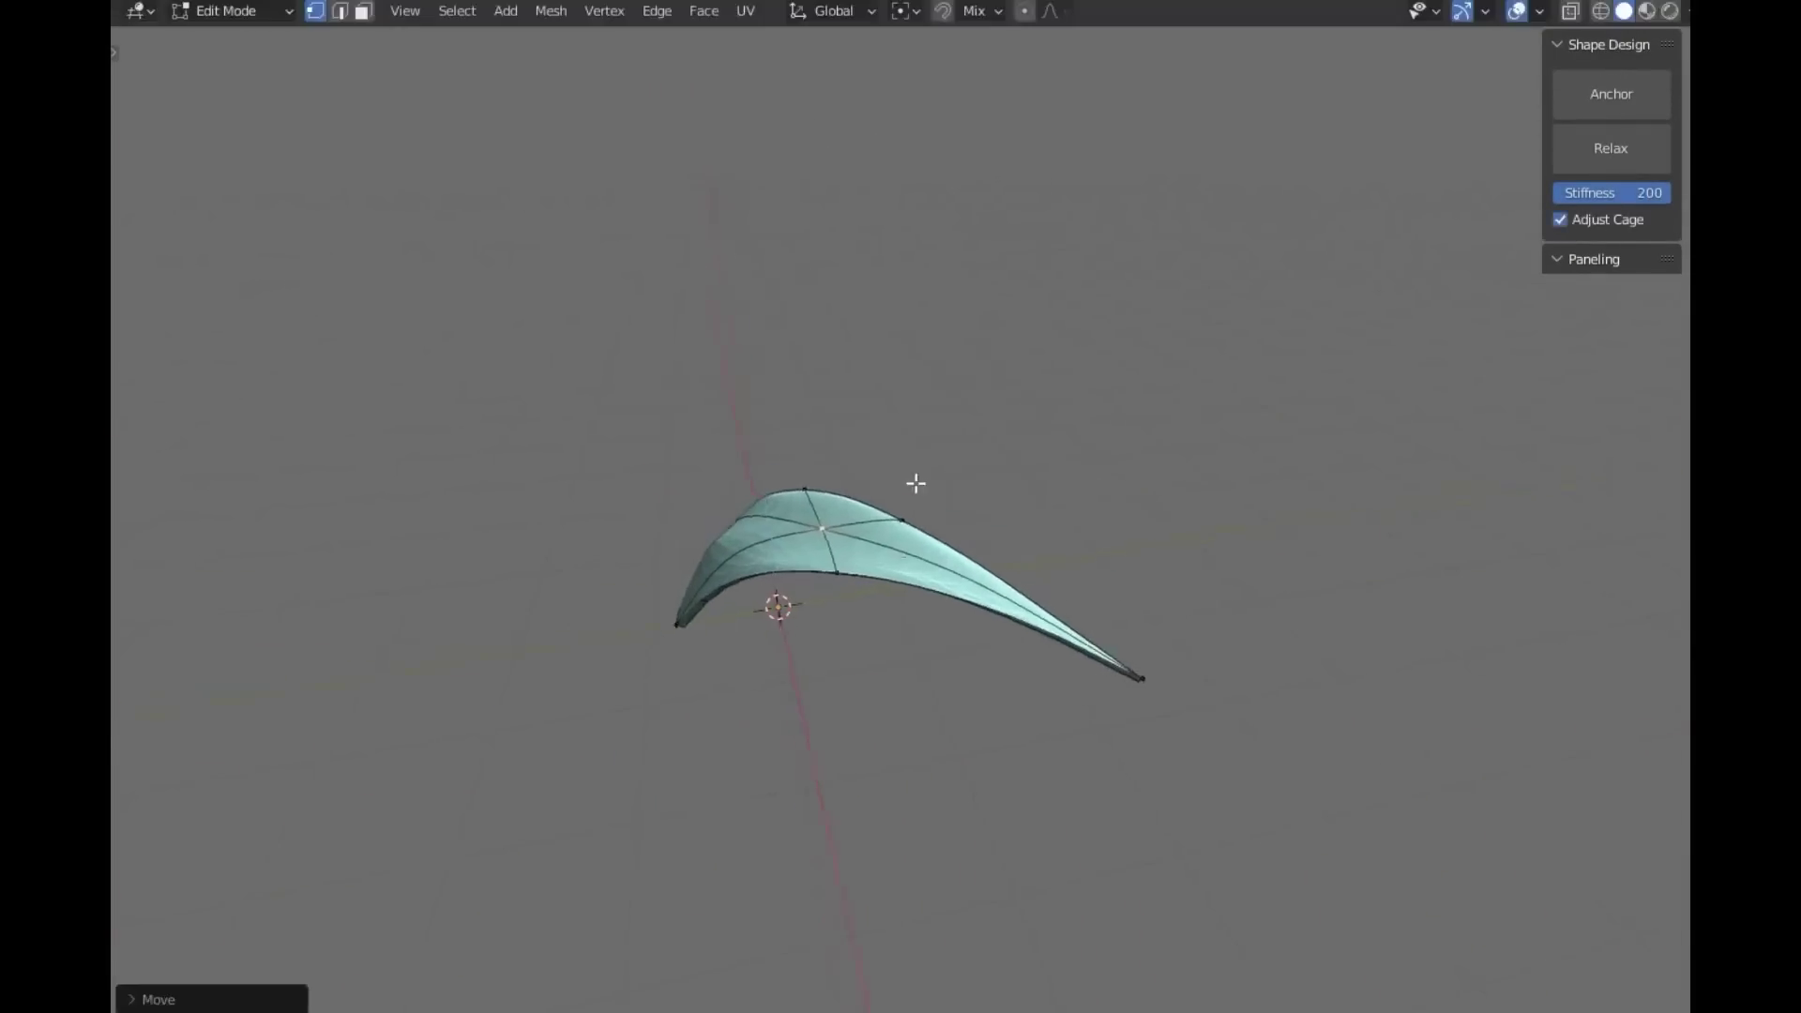
pyautogui.moveTo(916, 482); pyautogui.dragTo(928, 443, button='middle')
pyautogui.click(871, 699)
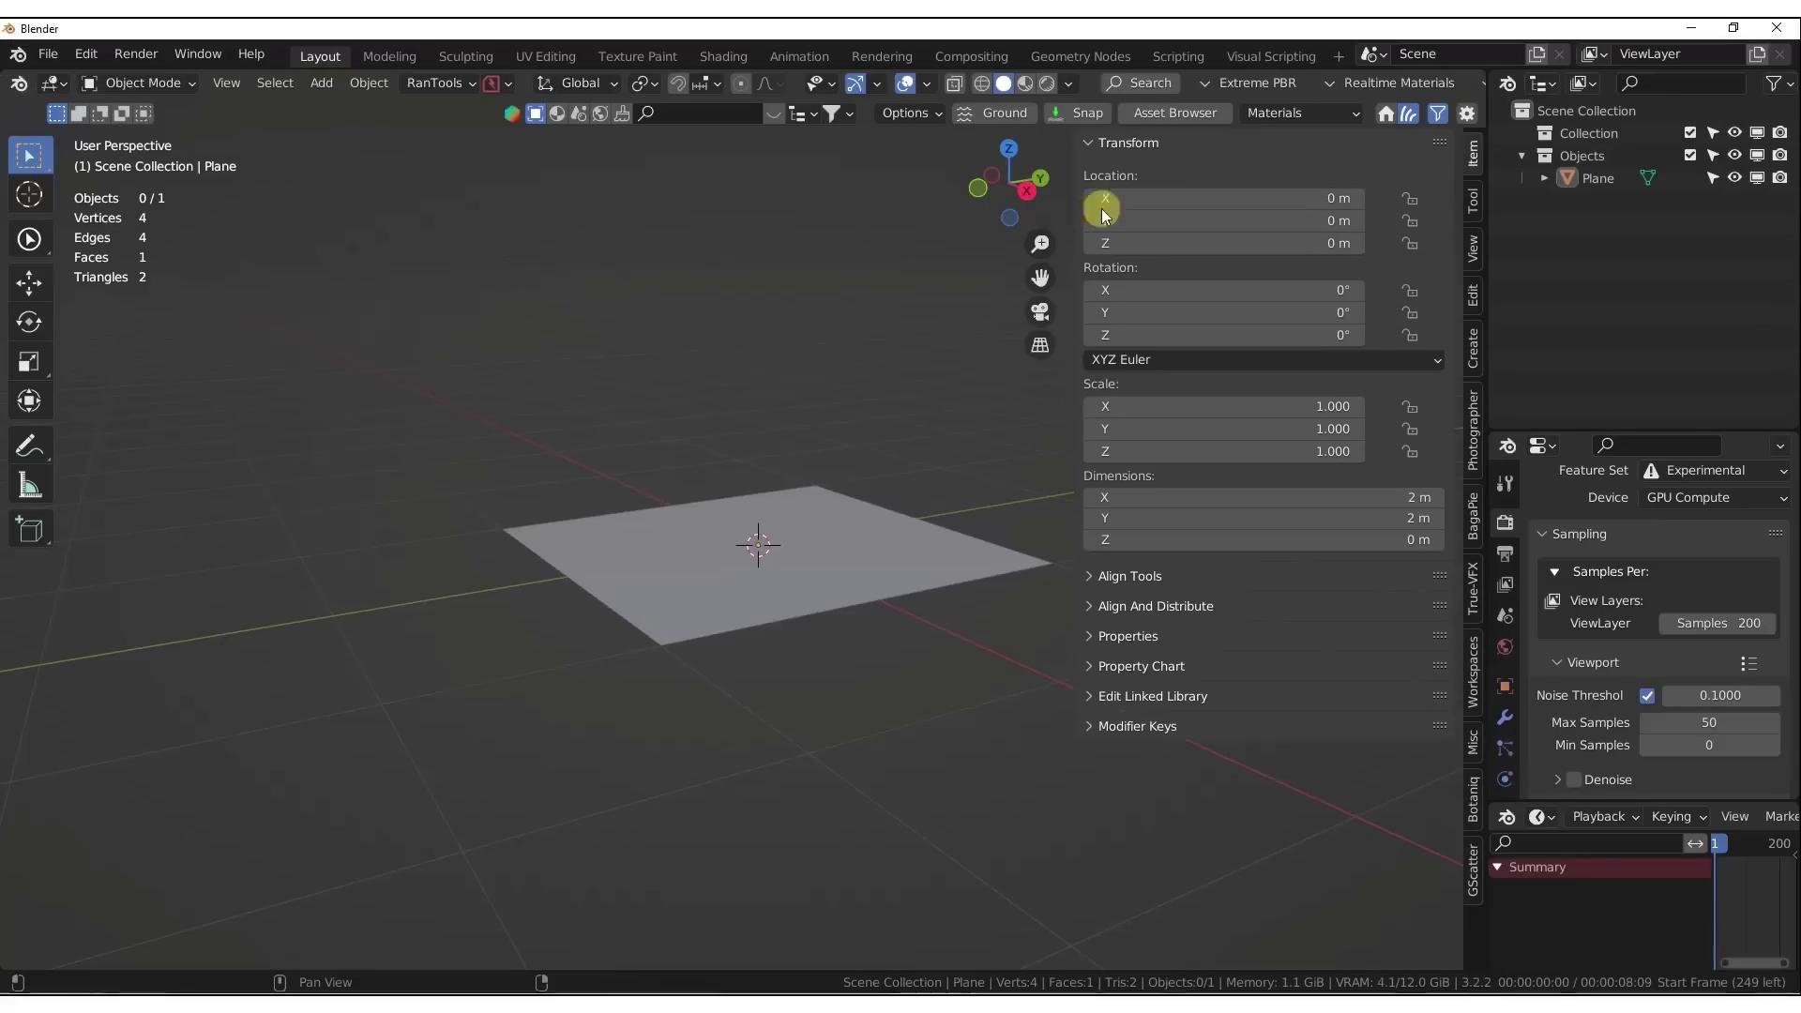
# Open the Extreme PBR Nexus panel, then pick add-on panel categories from the Clean Panels dropdown.
pyautogui.click(1235, 86)
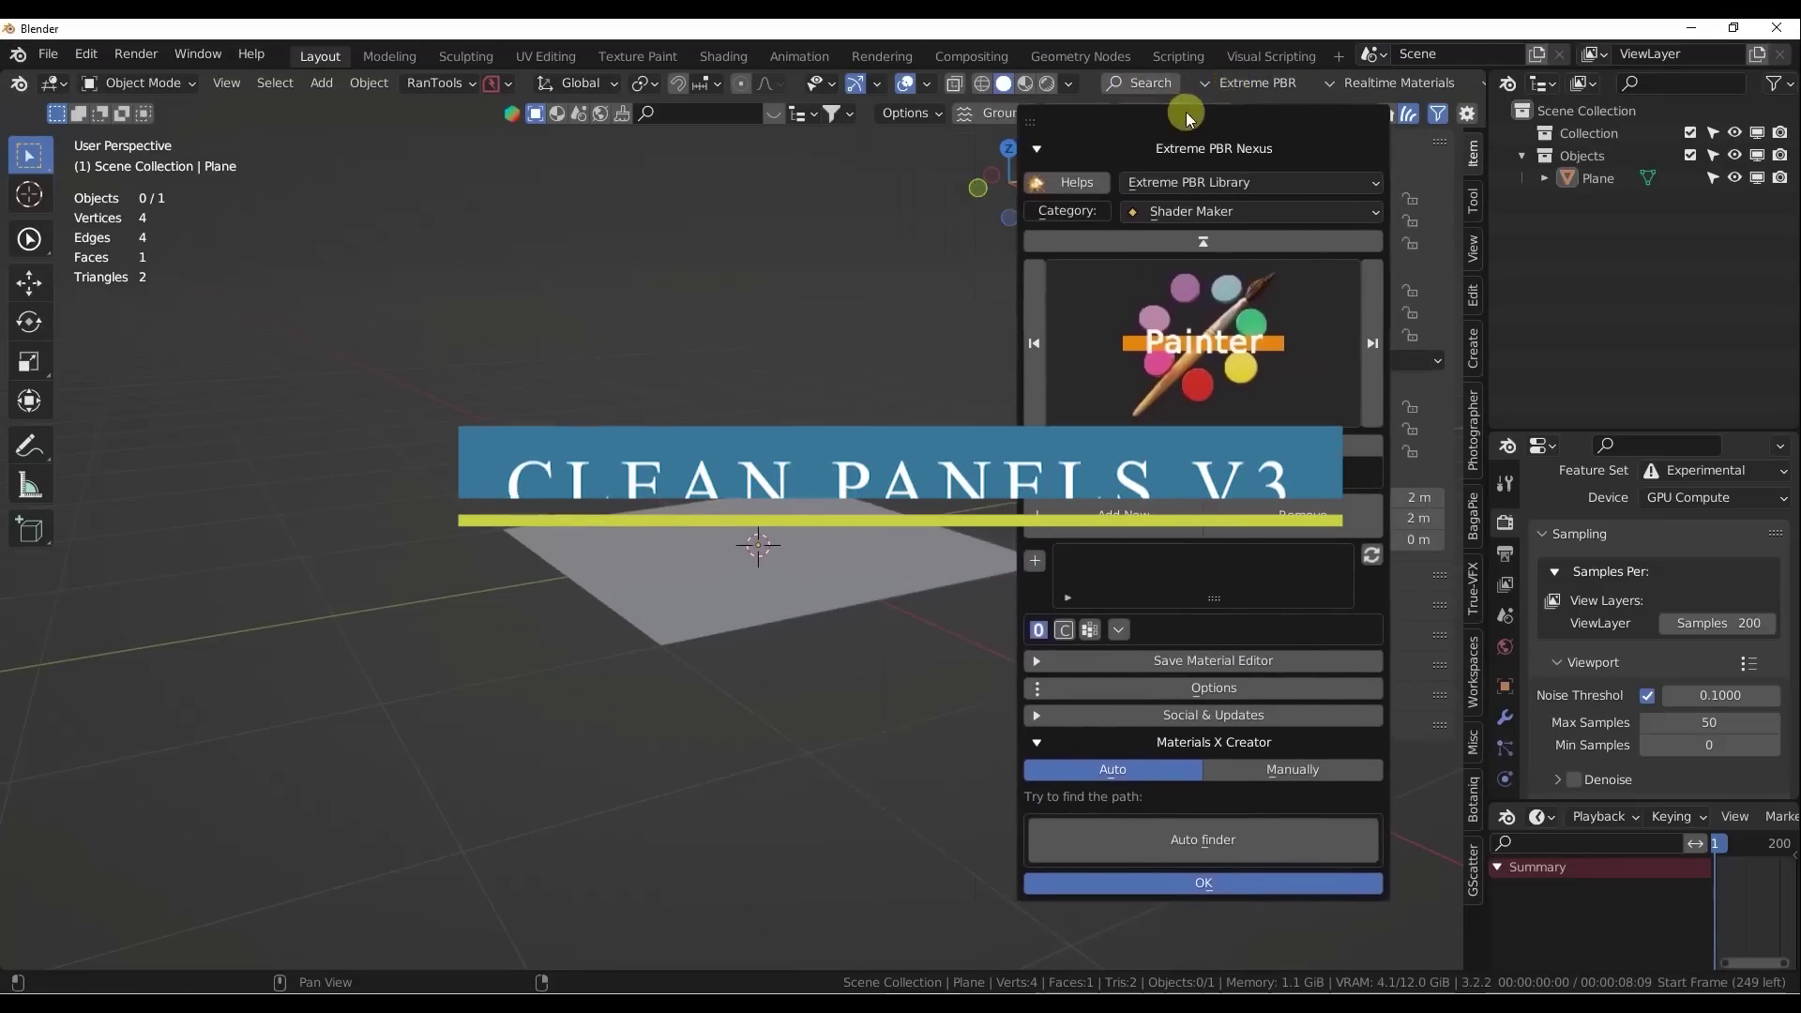
pyautogui.click(1252, 89)
pyautogui.click(1148, 85)
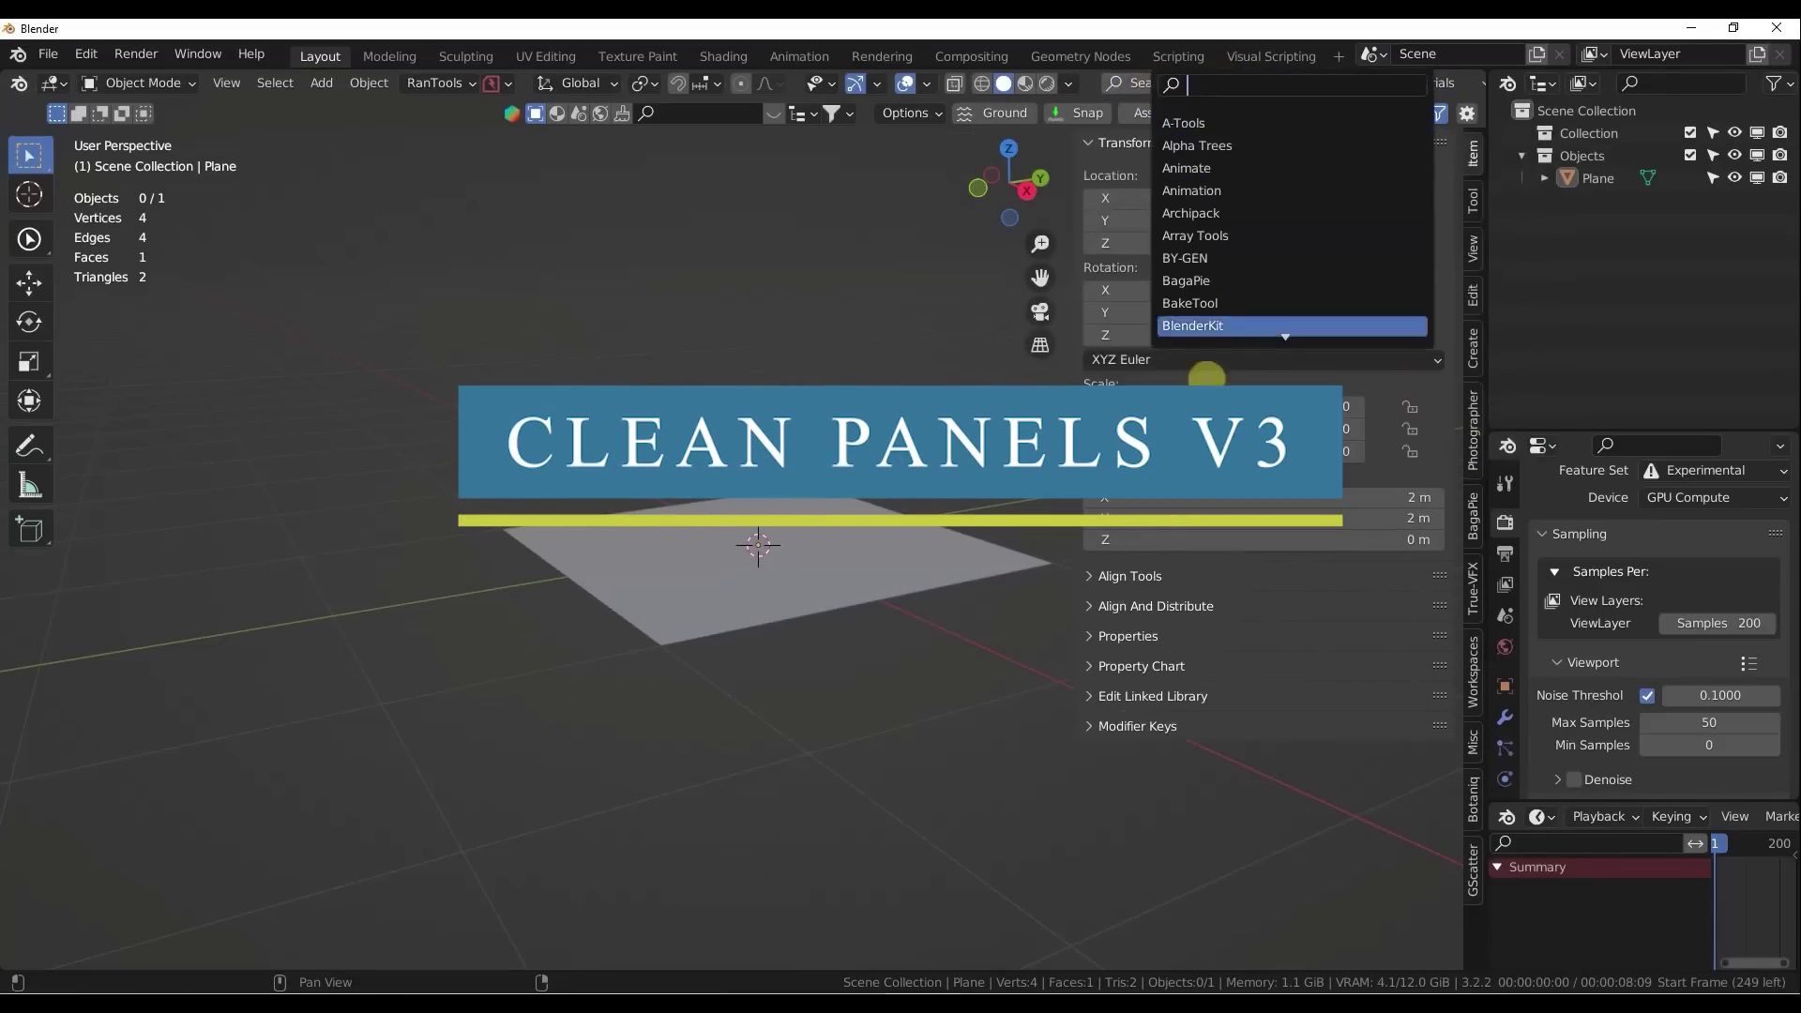
pyautogui.click(1210, 326)
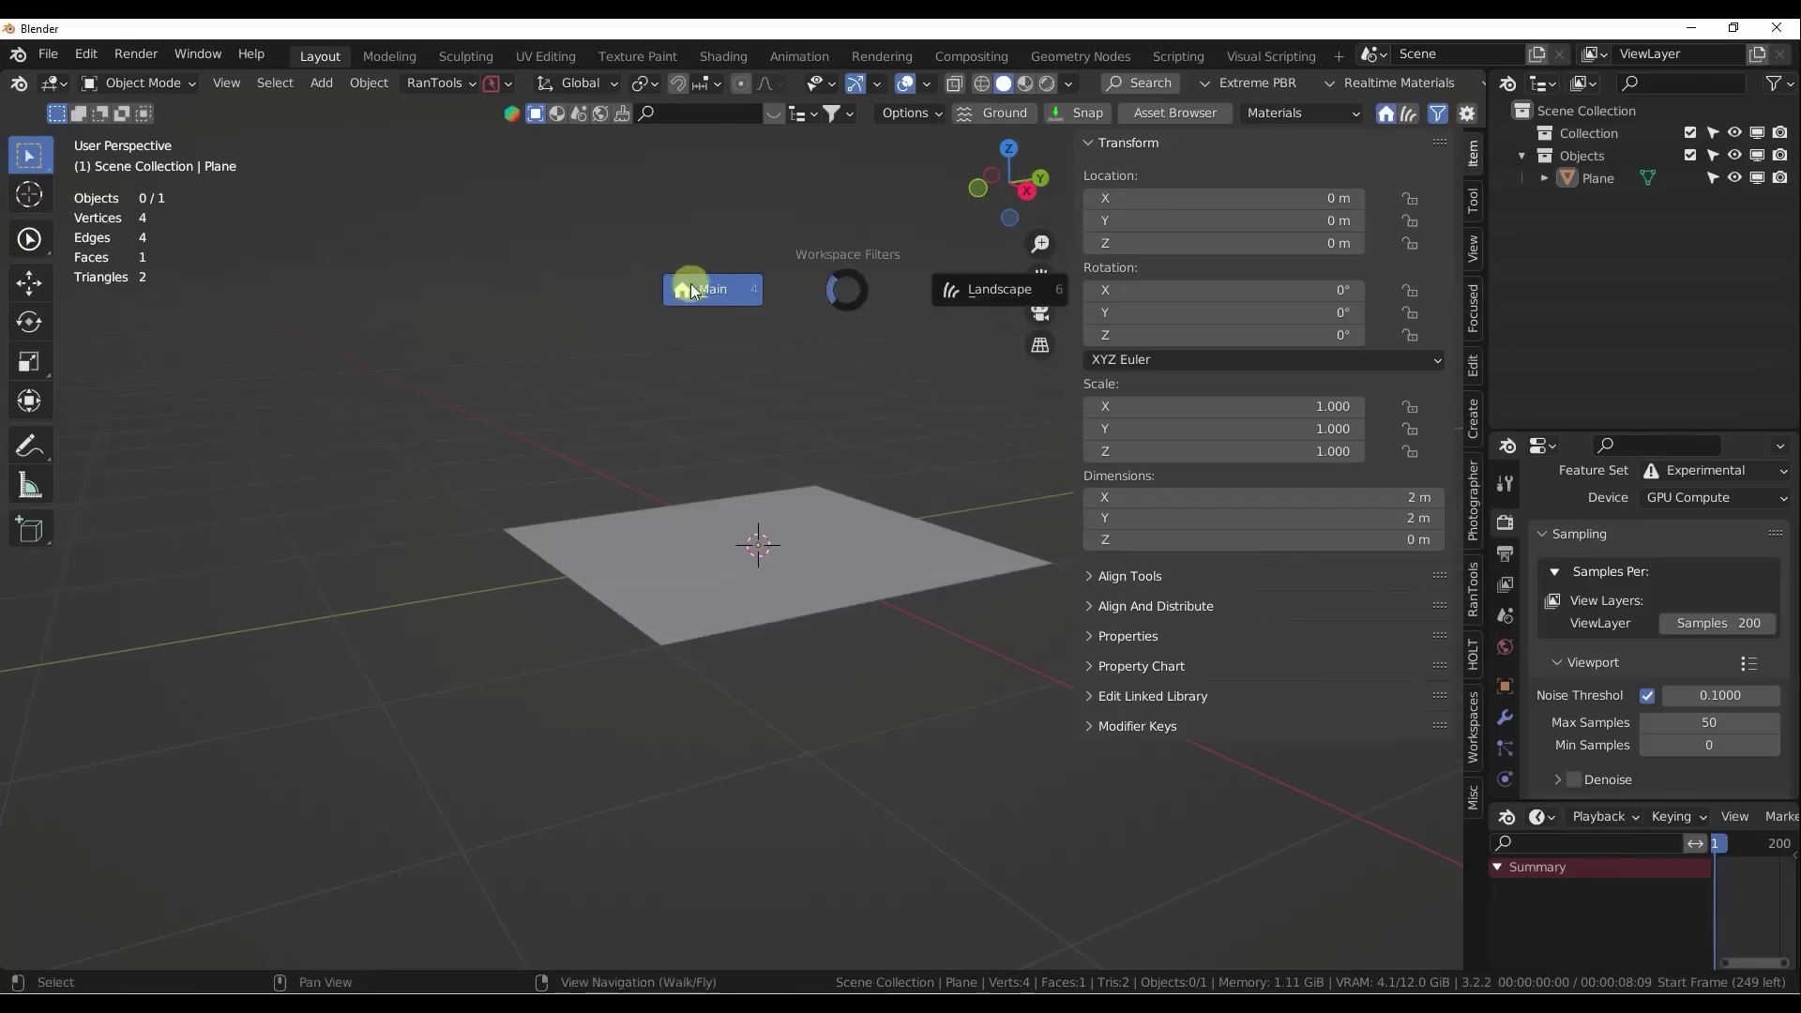
# Show the Sanctus panels in the sidebar via the Focus Panel list.
pyautogui.hotkey('alt', 'space')
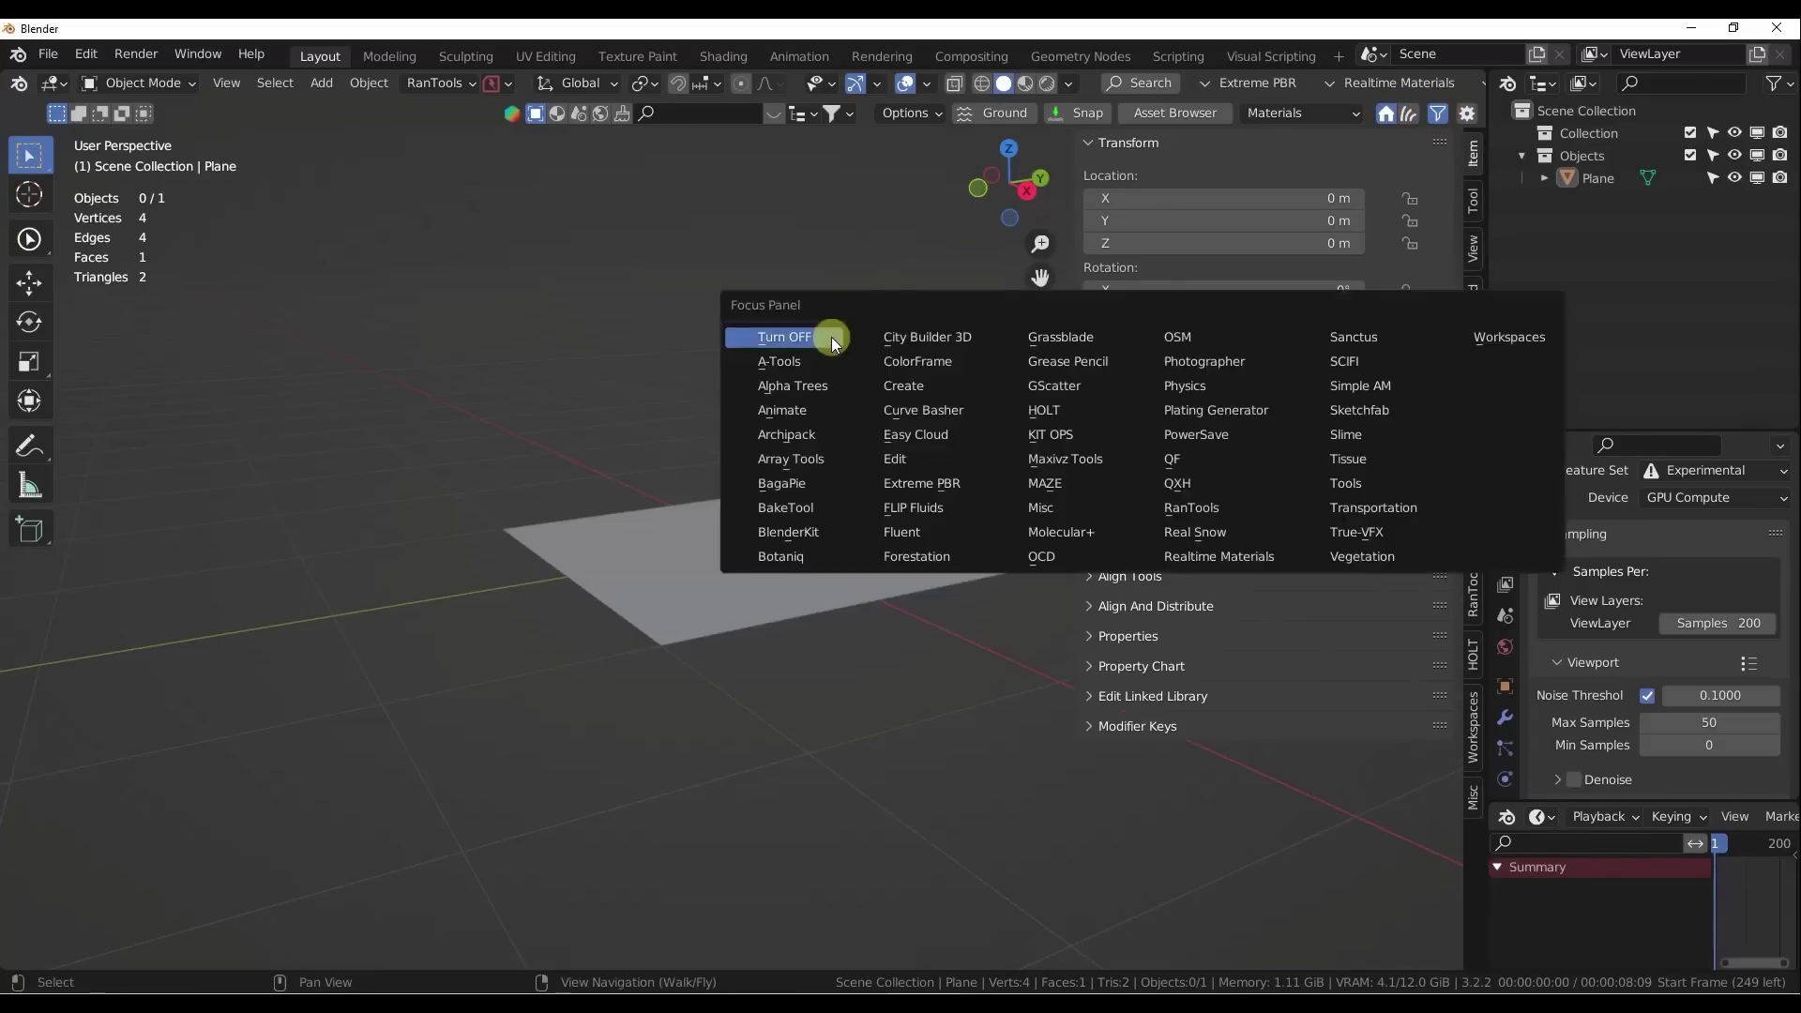
pyautogui.moveTo(909, 298); pyautogui.dragTo(359, 318)
pyautogui.click(779, 356)
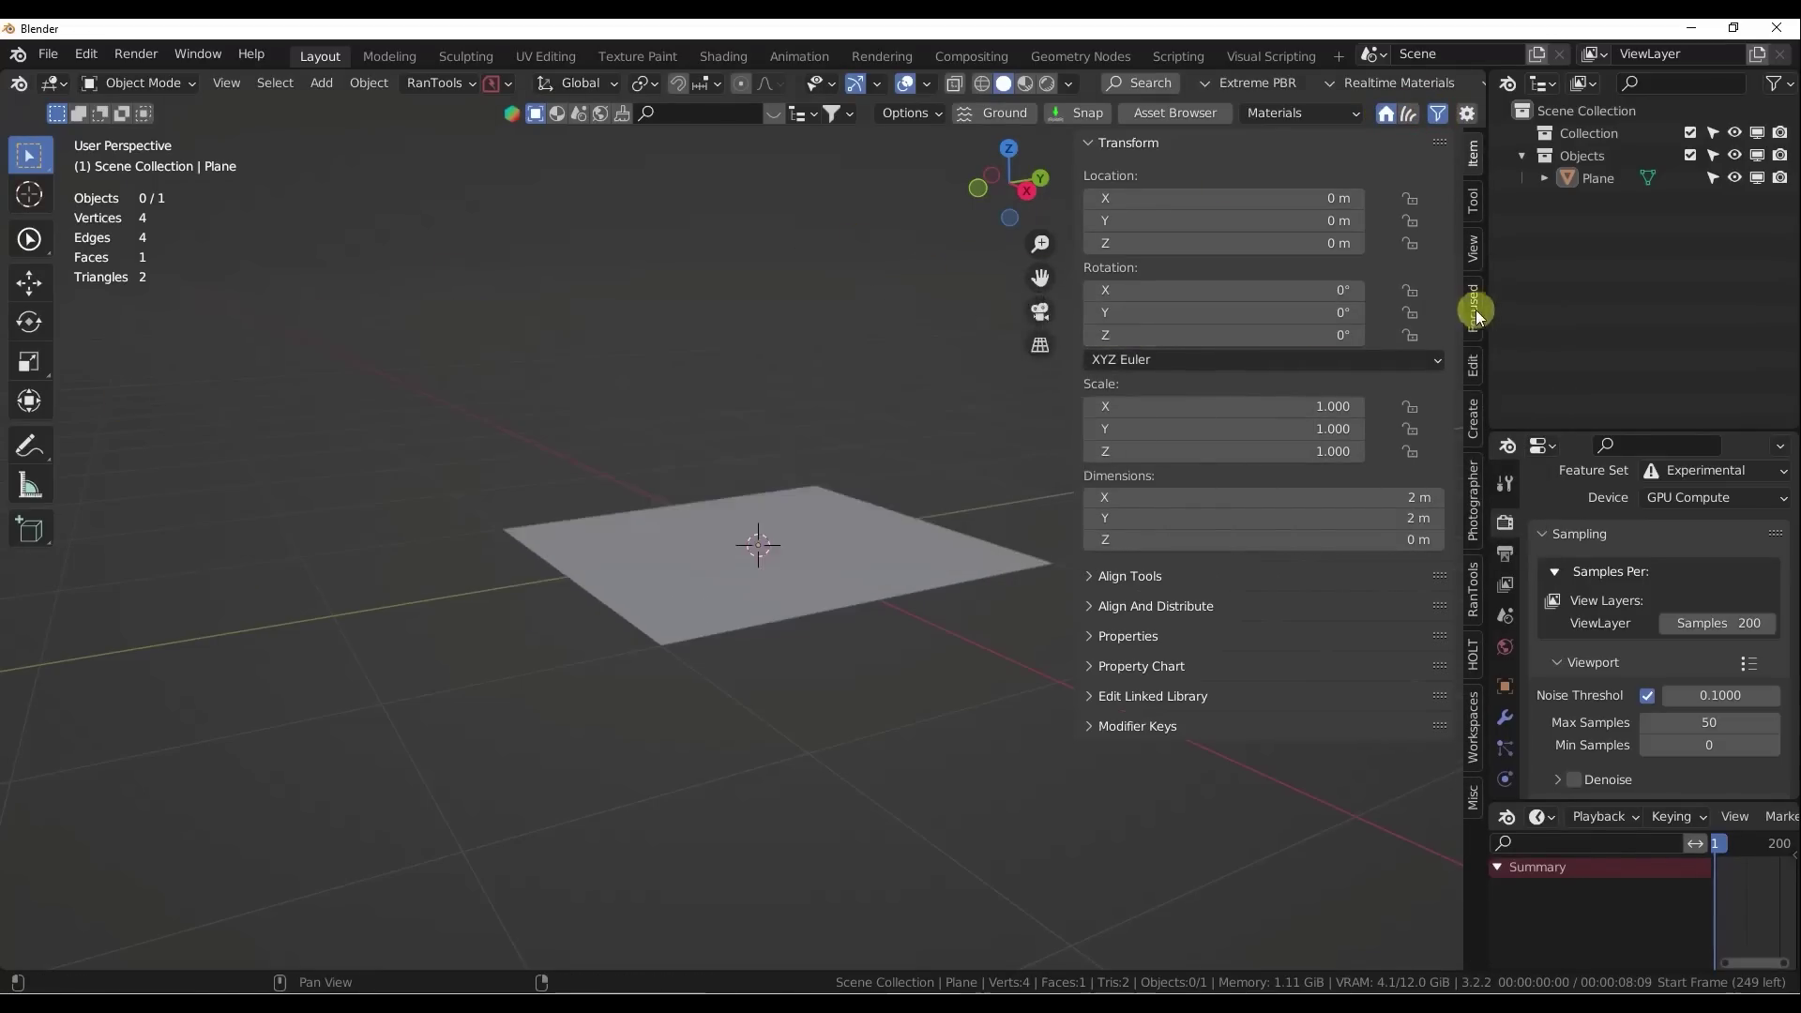
# Cycle through several add-ons and land on the Extreme PBR Nexus panels.
pyautogui.hotkey('alt', 'space')
pyautogui.click(532, 417)
pyautogui.hotkey('alt', 'space')
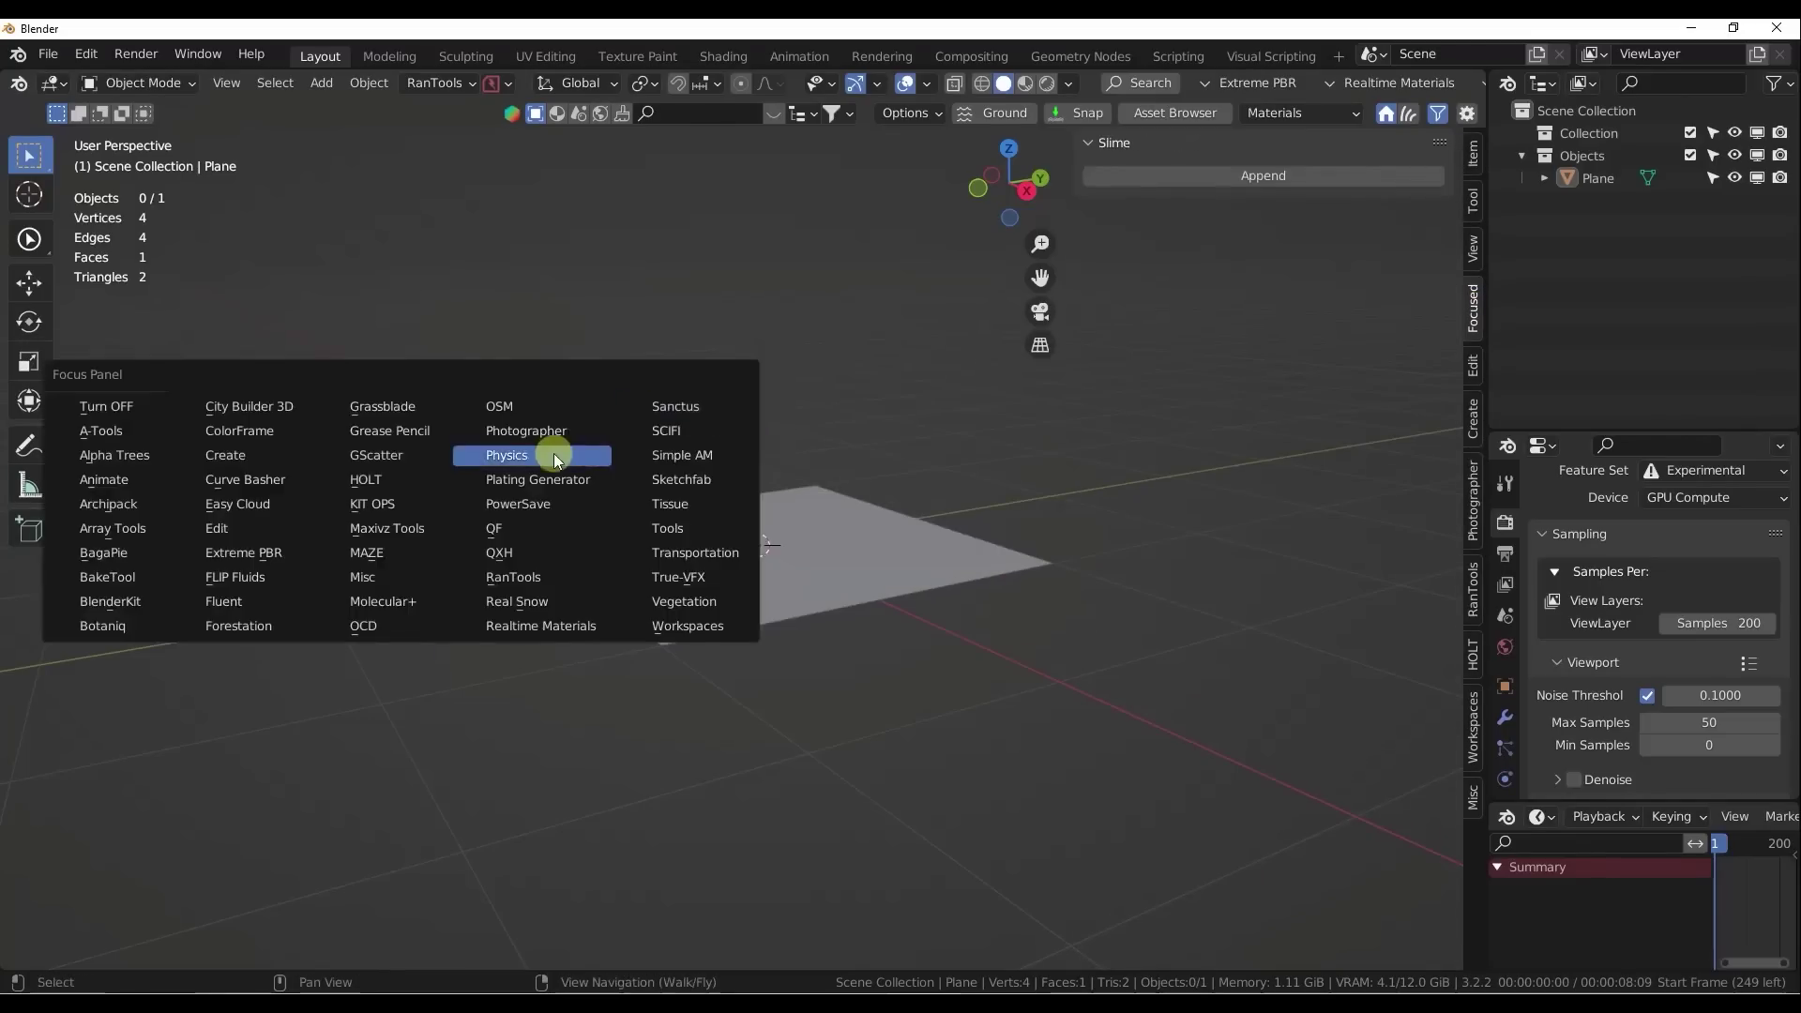
pyautogui.click(374, 454)
pyautogui.hotkey('alt', 'space')
pyautogui.click(342, 450)
pyautogui.hotkey('alt', 'space')
pyautogui.click(582, 407)
# Switch the sidebar to the Forestation tree-adding panel.
pyautogui.hotkey('alt', 'space')
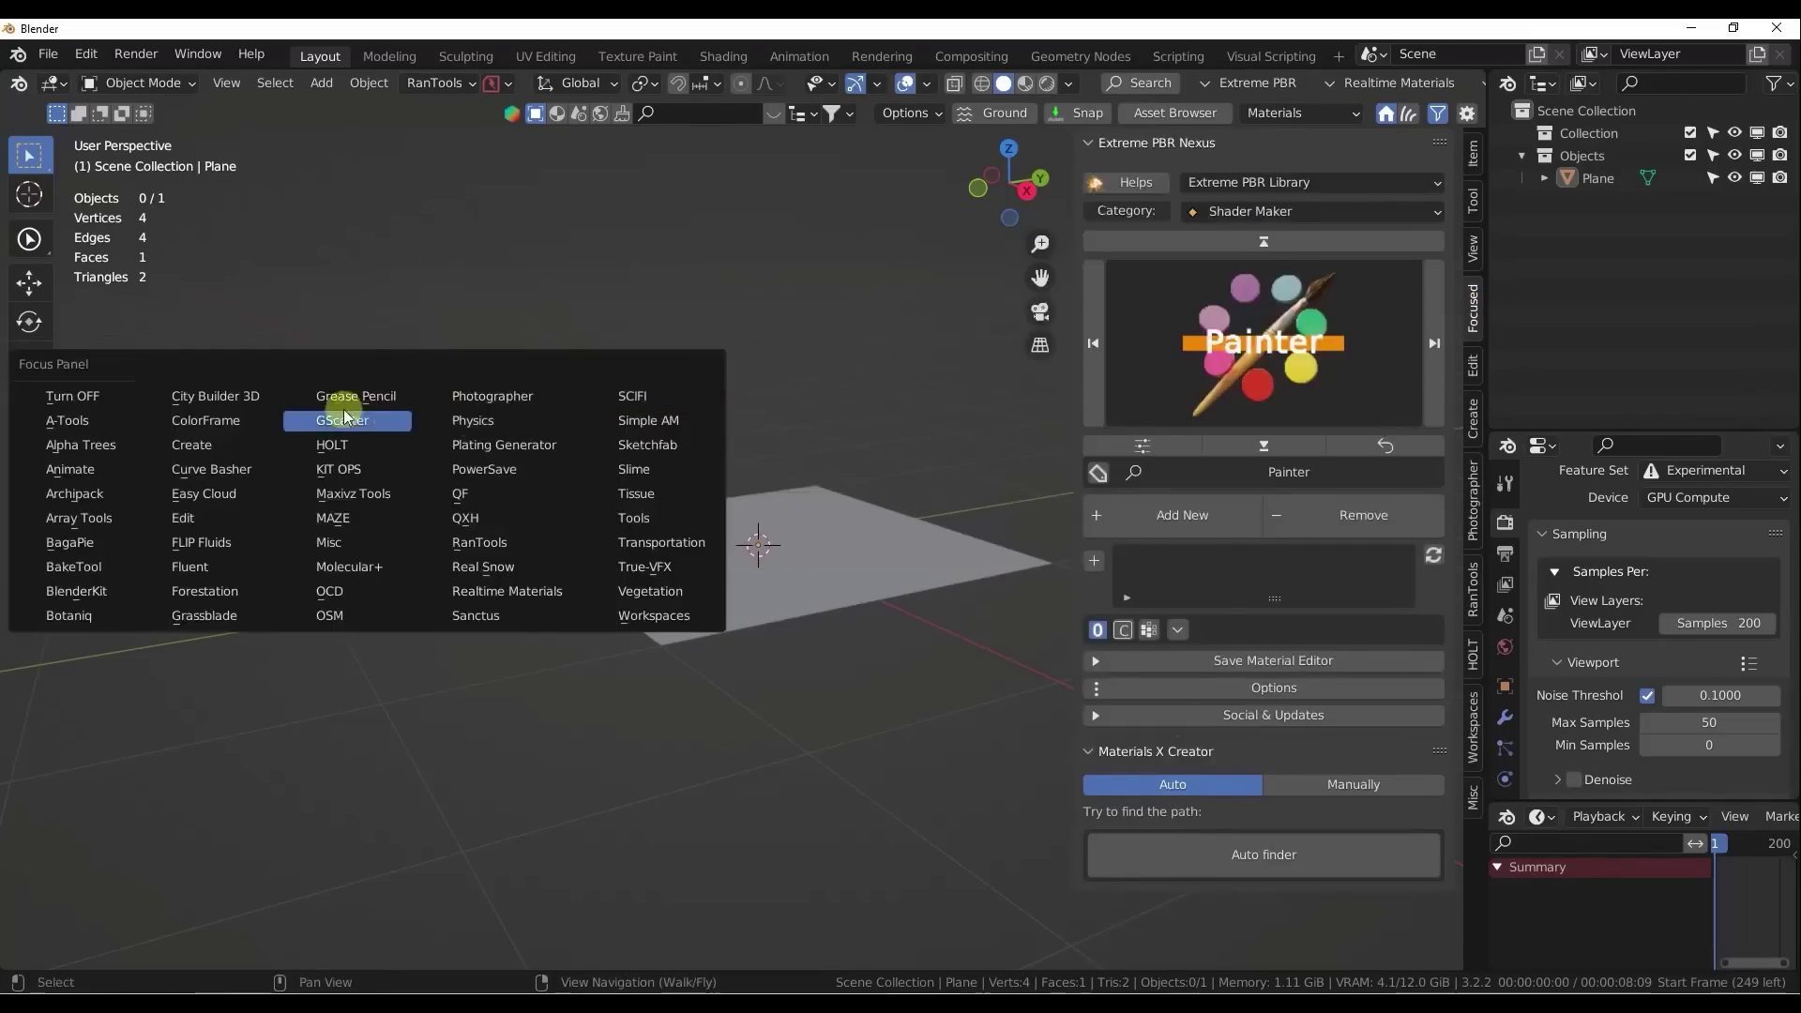
pyautogui.click(361, 395)
pyautogui.hotkey('alt', 'space')
pyautogui.click(719, 353)
pyautogui.hotkey('alt', 'space')
pyautogui.click(297, 594)
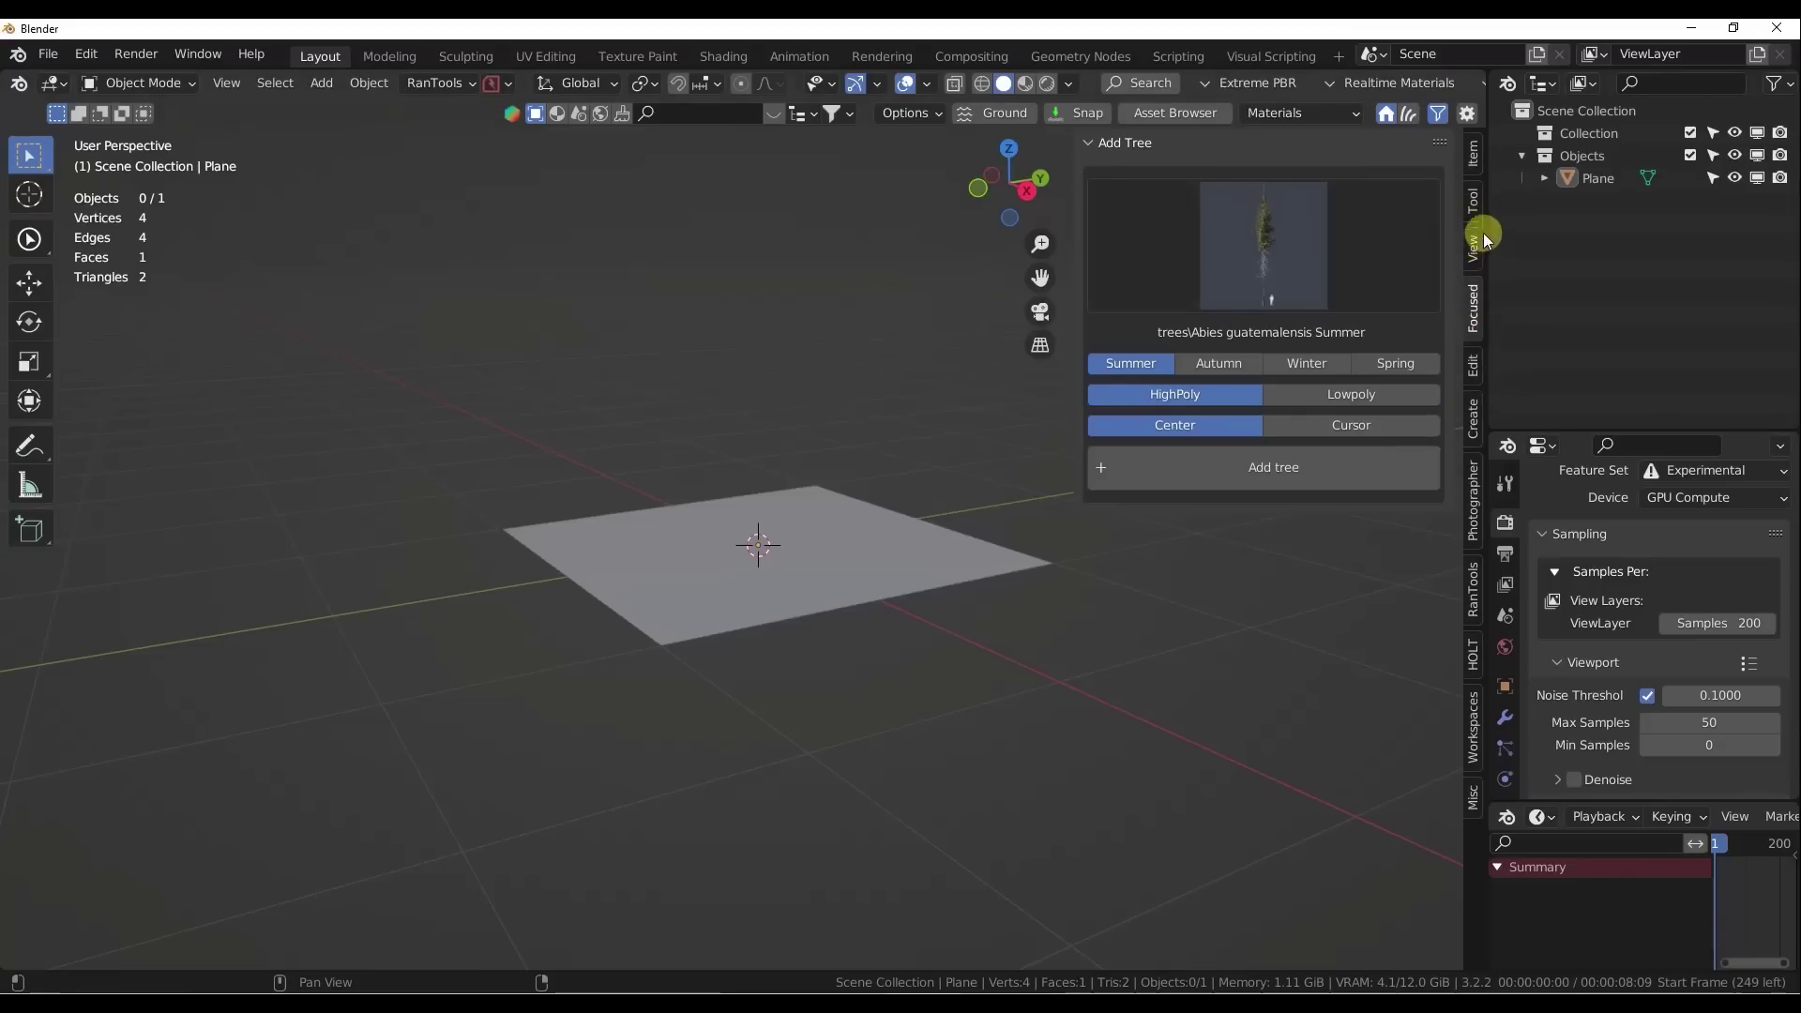
# Show the Photographer camera, world and light mixer panels.
pyautogui.hotkey('alt', 'space')
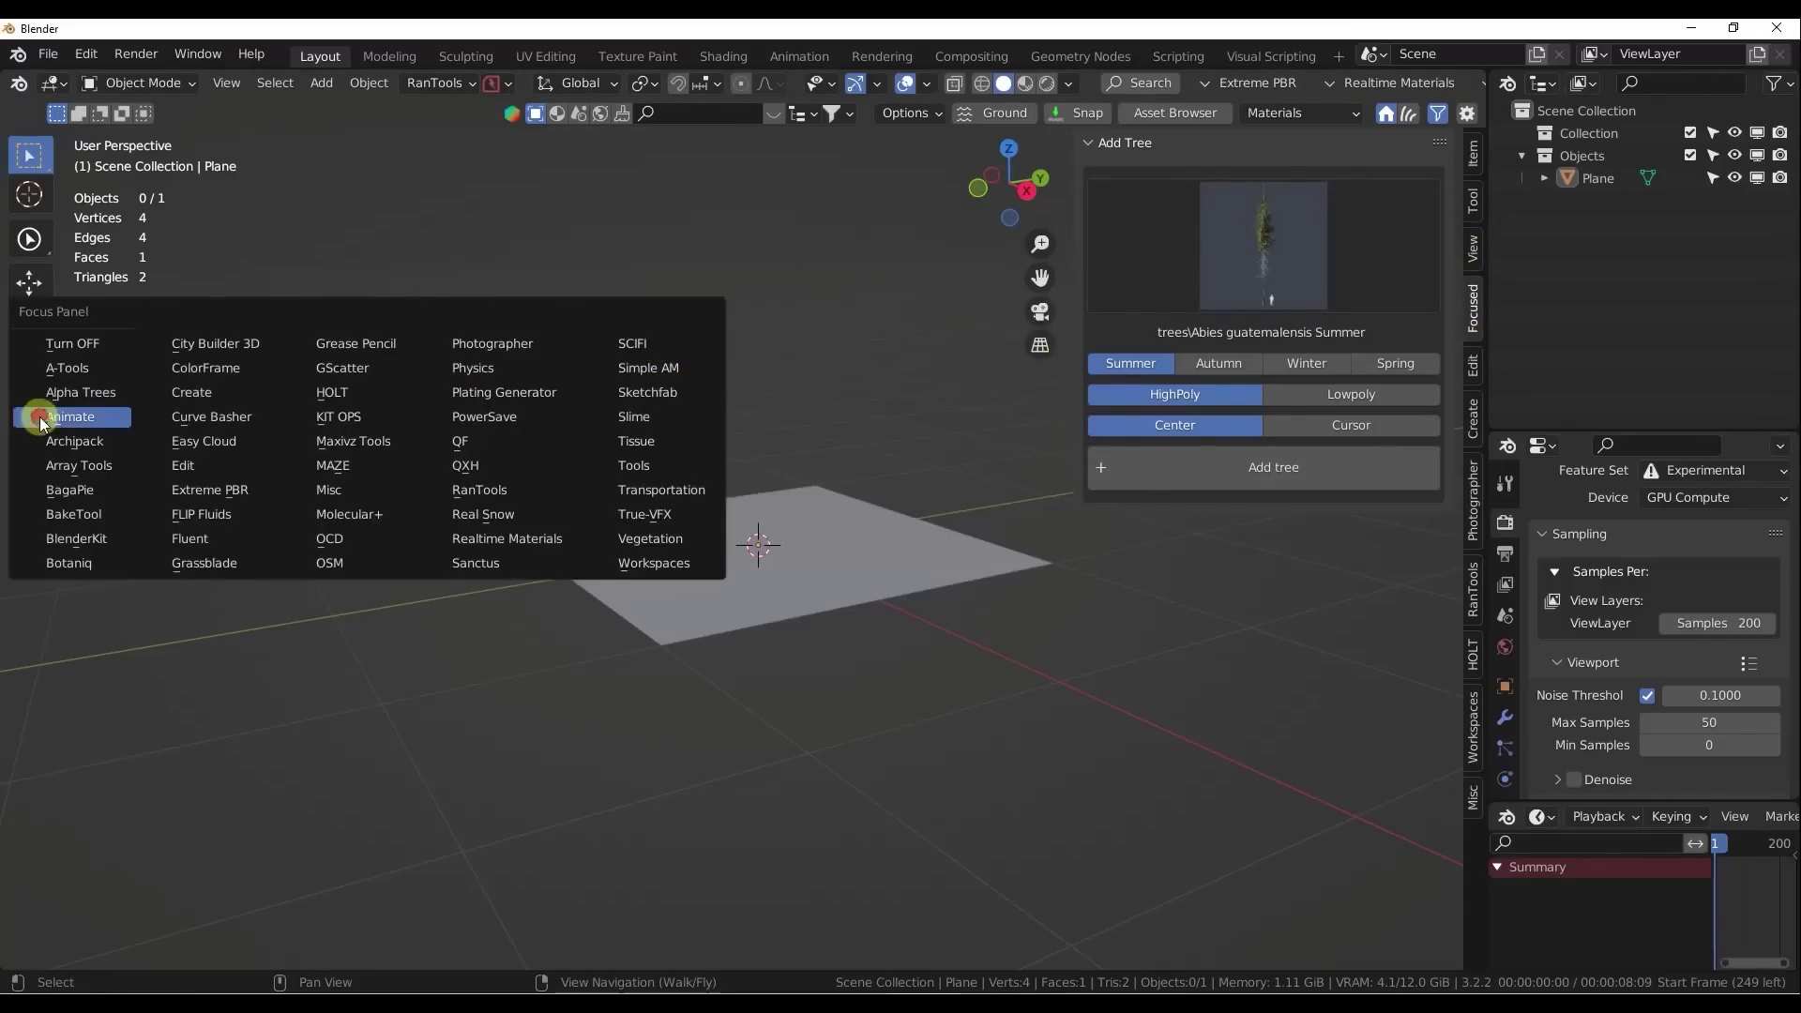
pyautogui.click(40, 414)
pyautogui.hotkey('alt', 'space')
pyautogui.click(482, 334)
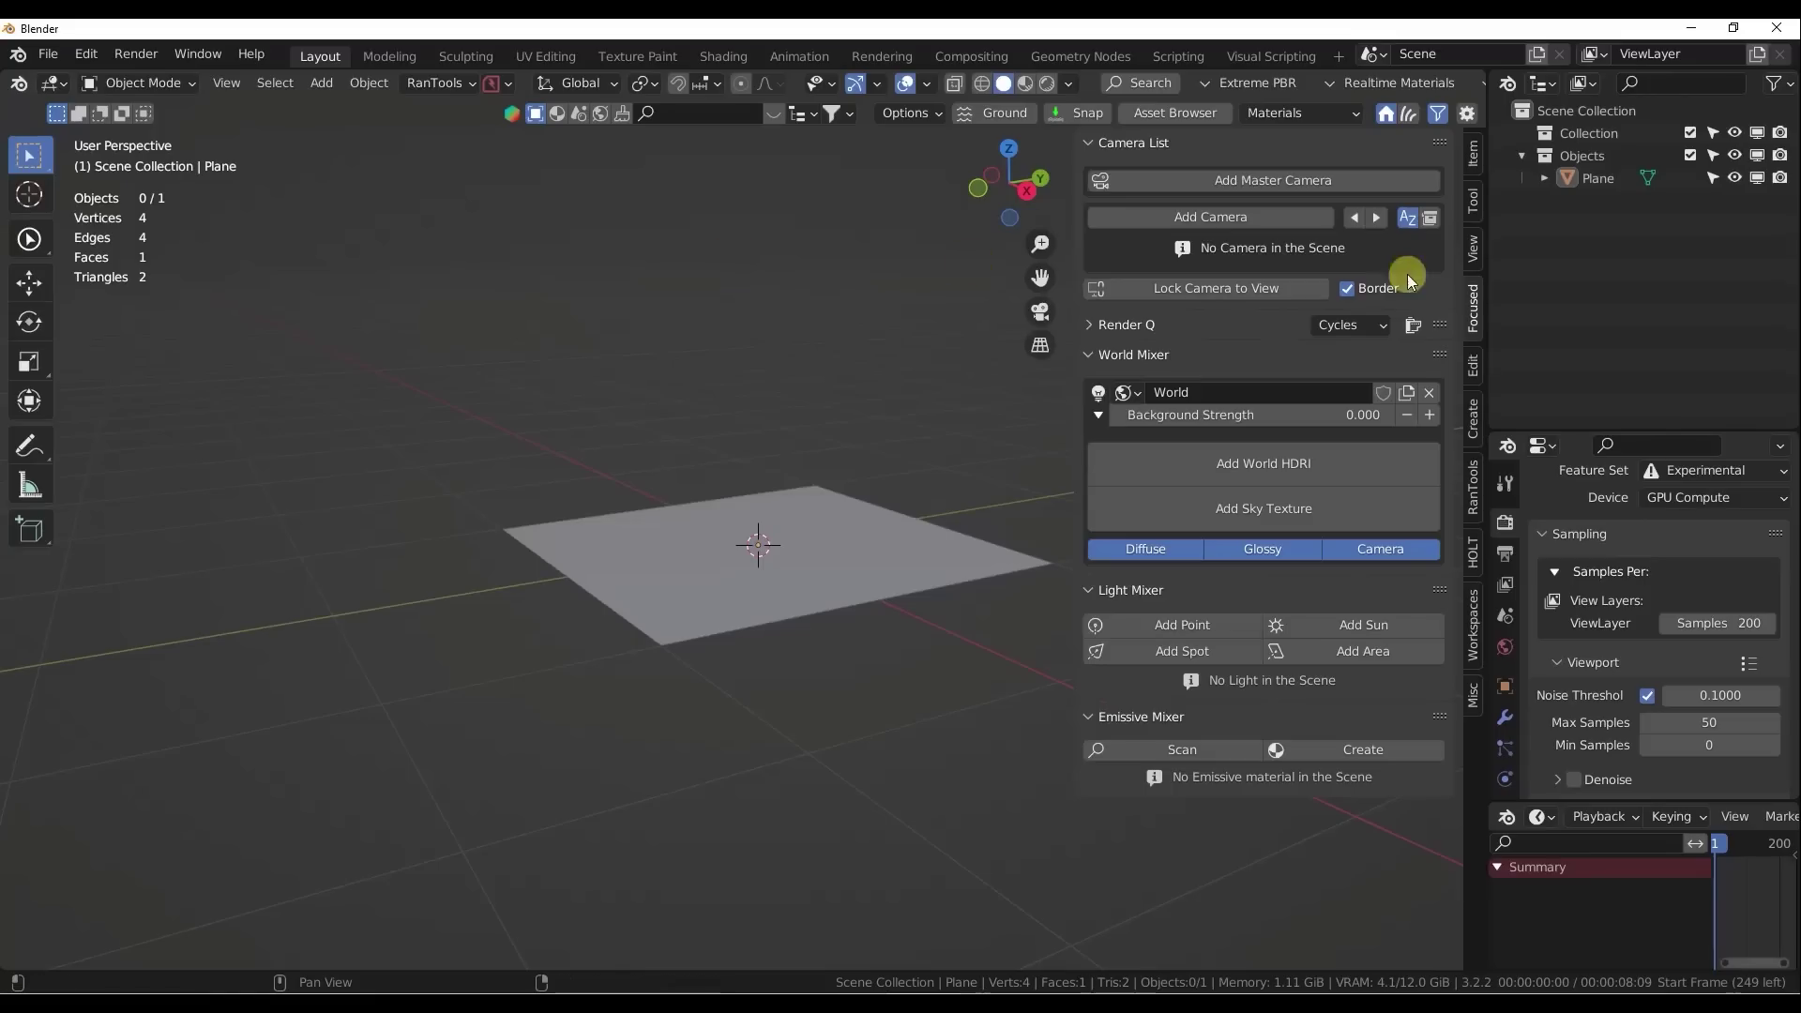
# Switch the sidebar to the Grassblade panel.
pyautogui.hotkey('alt', 'space')
pyautogui.click(427, 405)
pyautogui.hotkey('alt', 'space')
pyautogui.click(555, 347)
pyautogui.hotkey('alt', 'space')
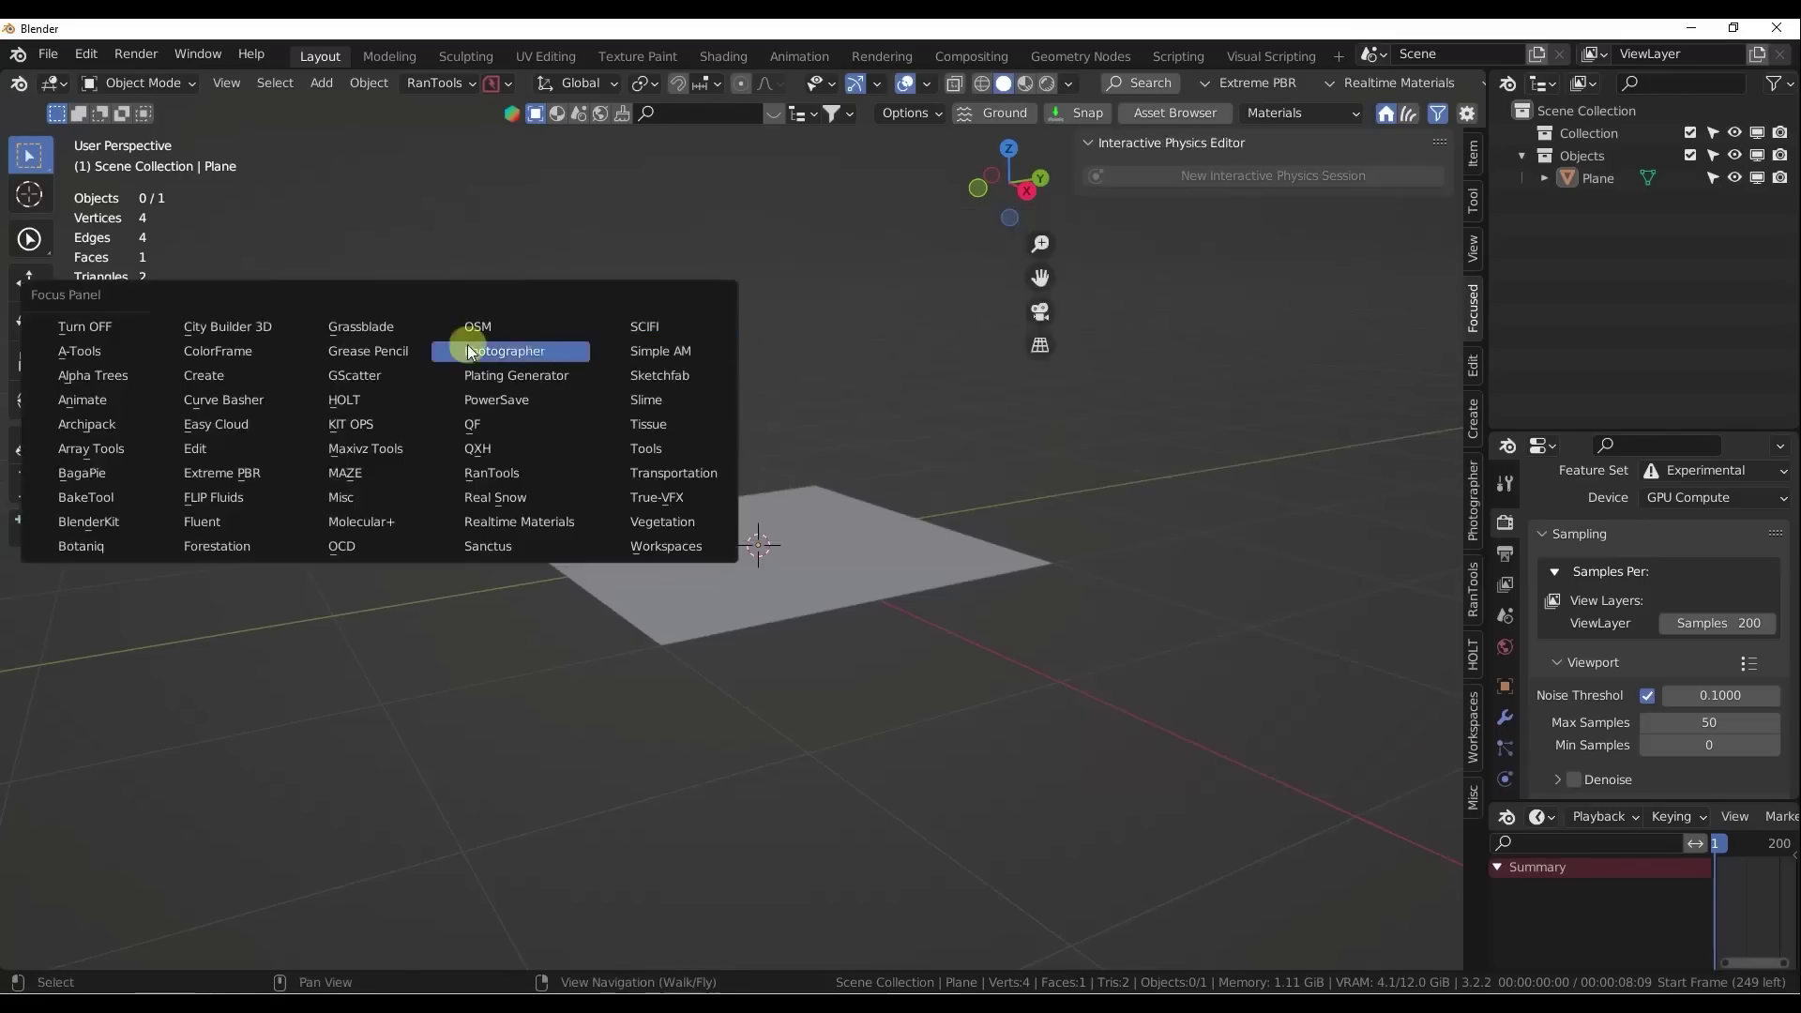
pyautogui.click(640, 329)
# Finish by showing the AnimAll panel in the sidebar.
pyautogui.hotkey('alt', 'space')
pyautogui.click(713, 339)
pyautogui.hotkey('alt', 'space')
pyautogui.click(111, 415)
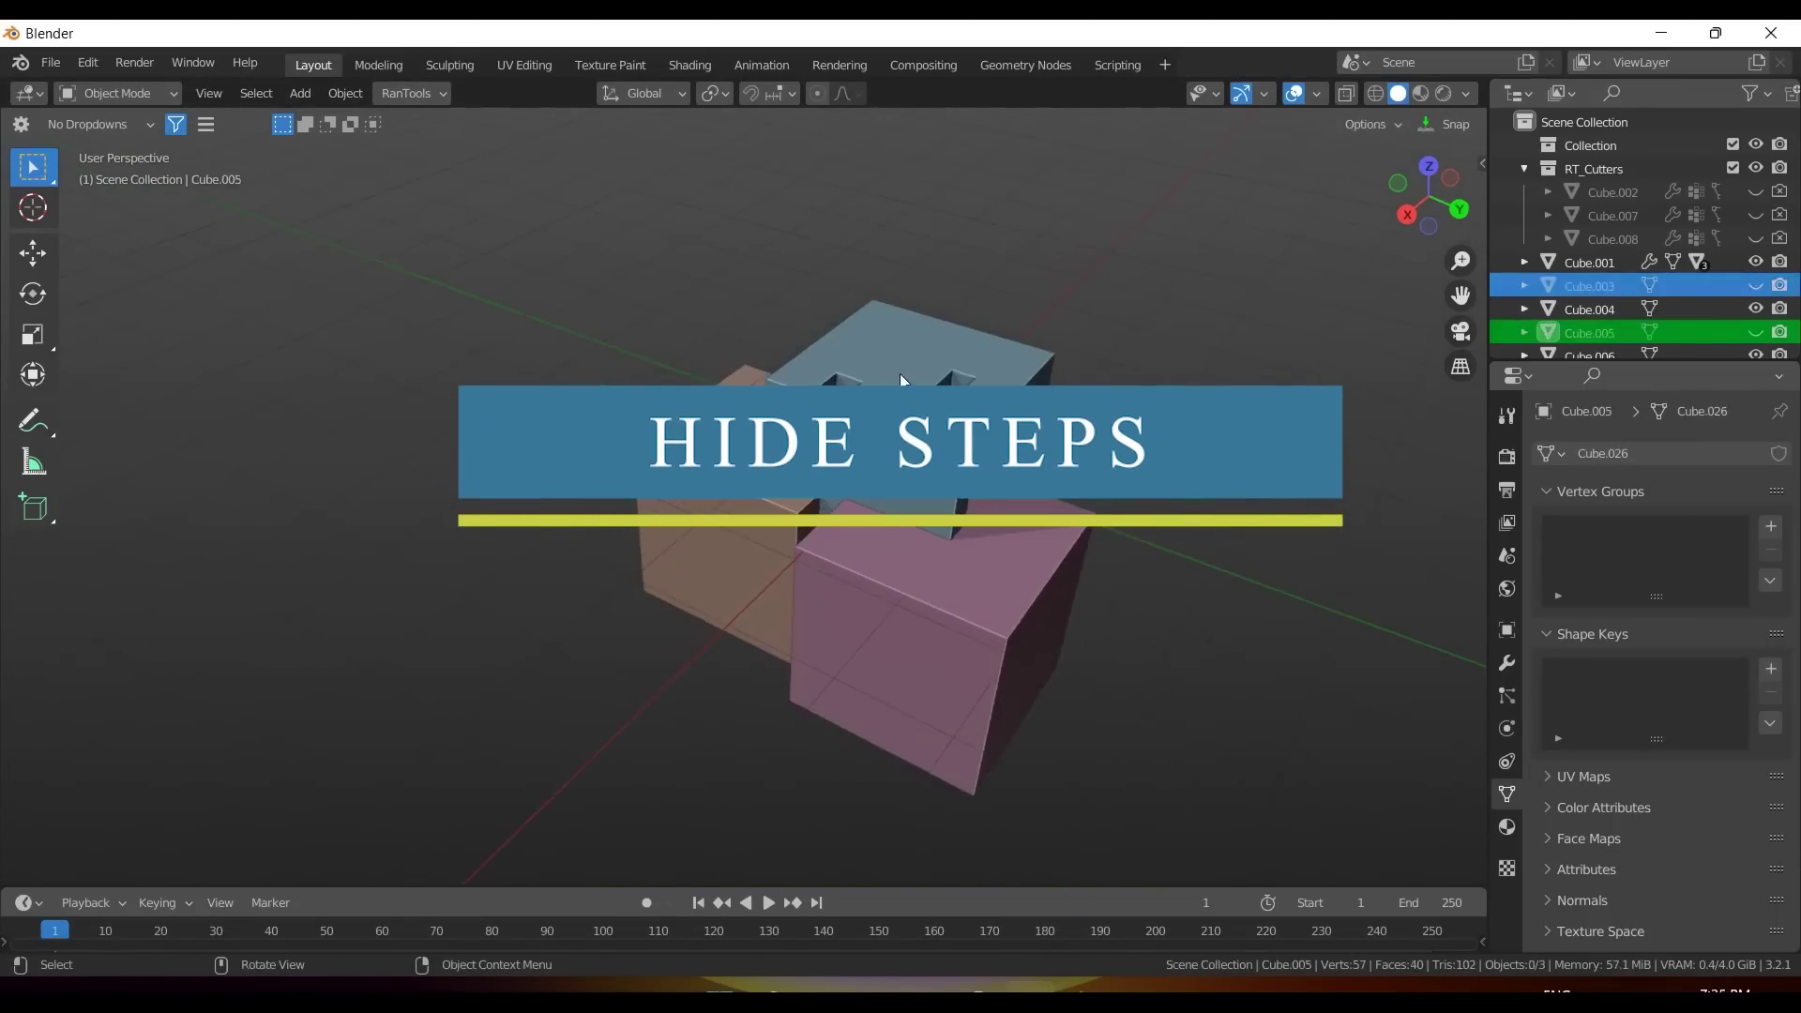
# Inset the top face of Cube.001 and extrude it inward to carve a recess.
pyautogui.press('Tab')
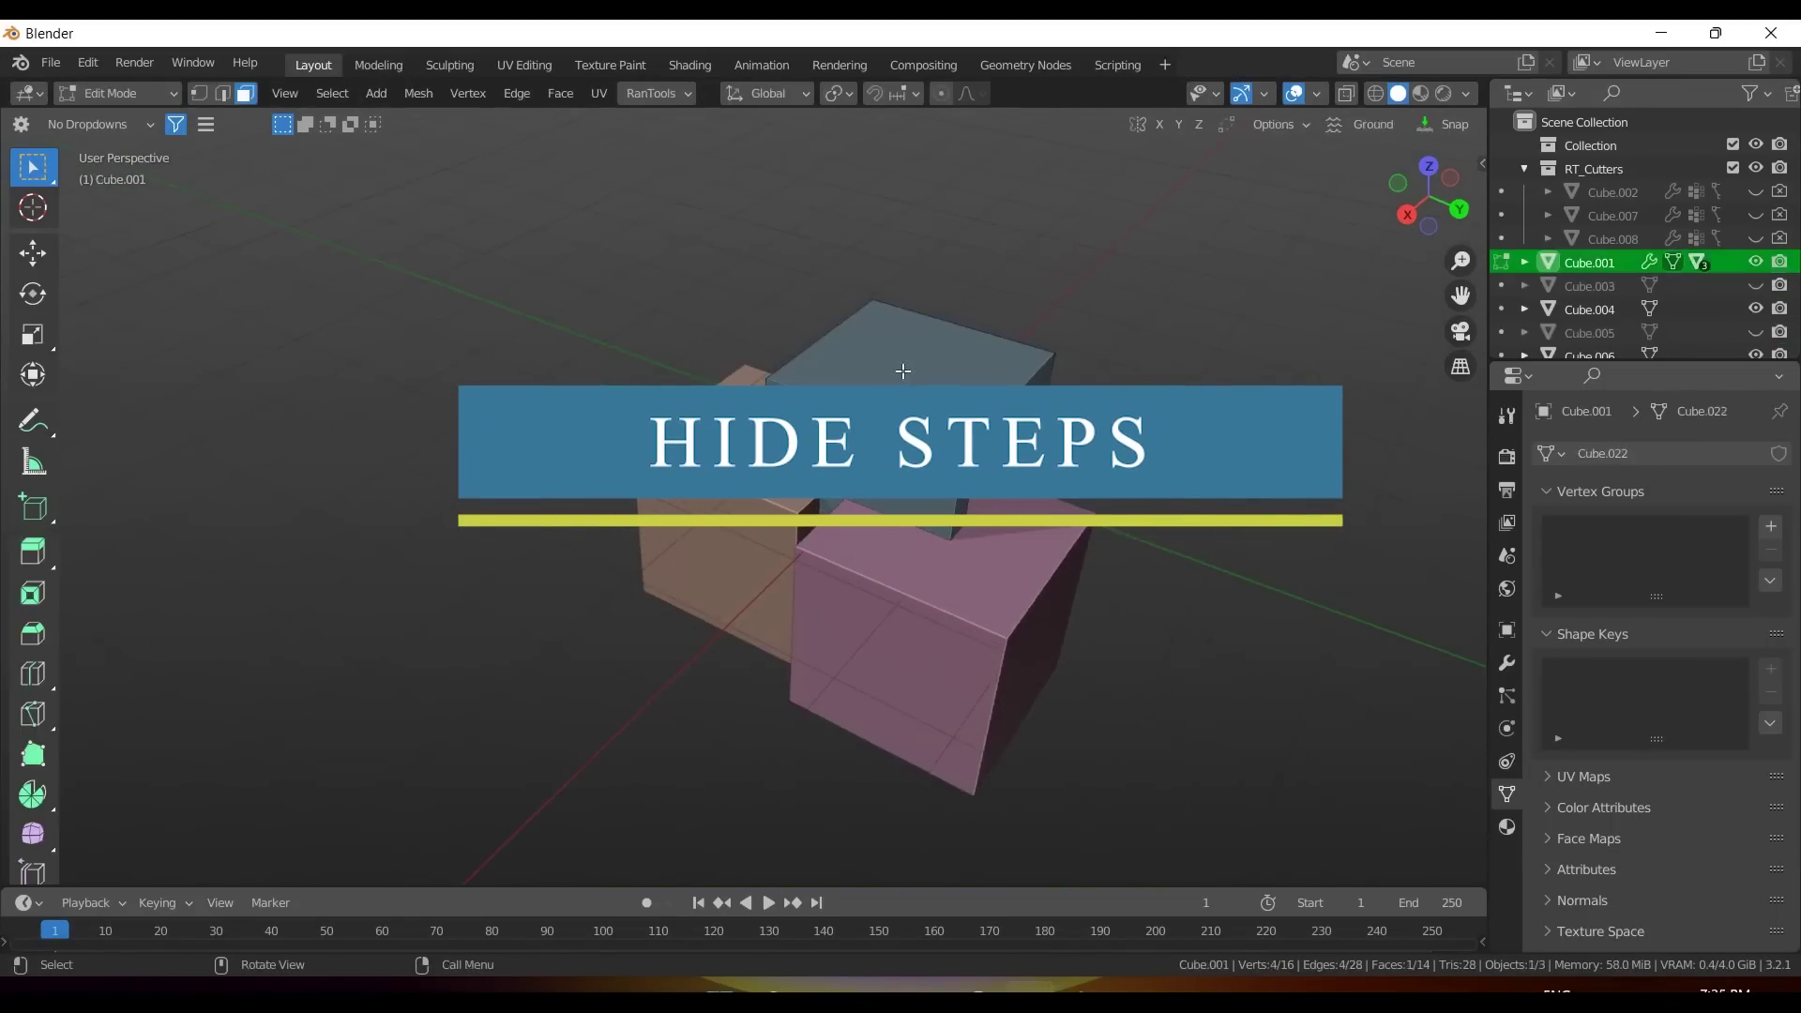
pyautogui.press('i')
pyautogui.click(1012, 416)
pyautogui.press('e')
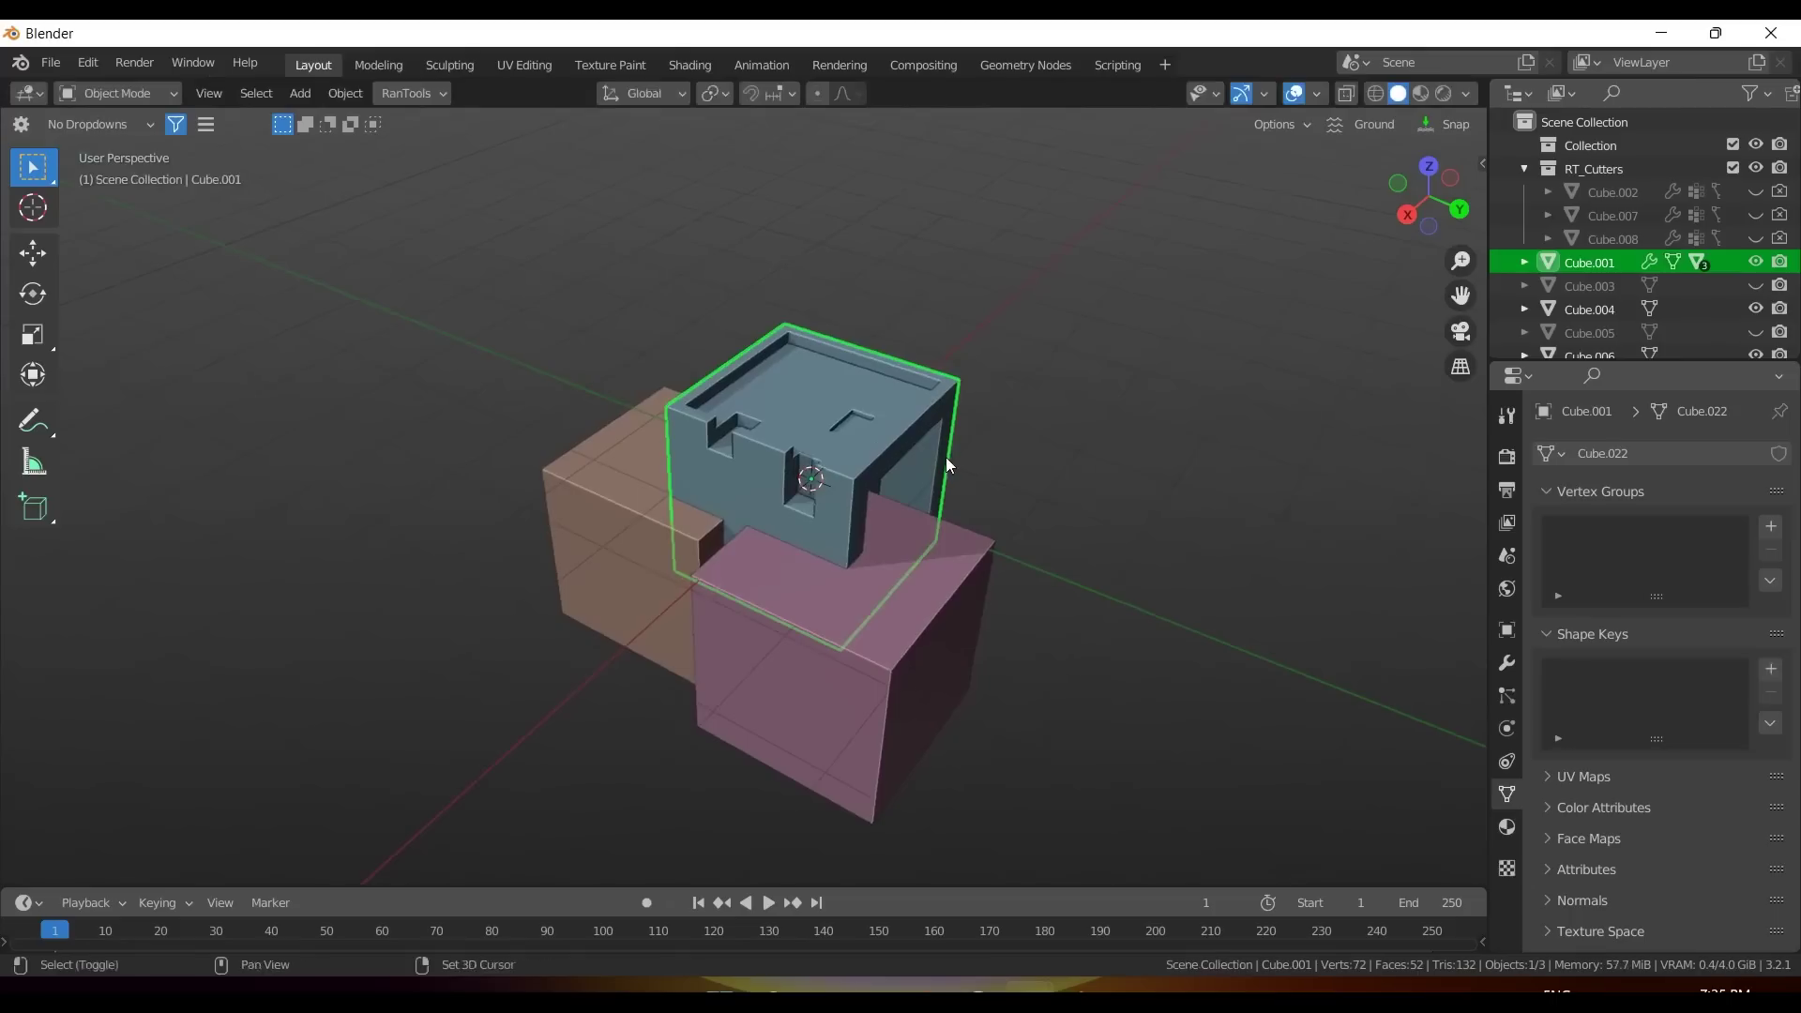
# Unhide the brown cubes, ground plane, spheres and cutter objects, then select a cube.
pyautogui.hotkey('alt', 'h')
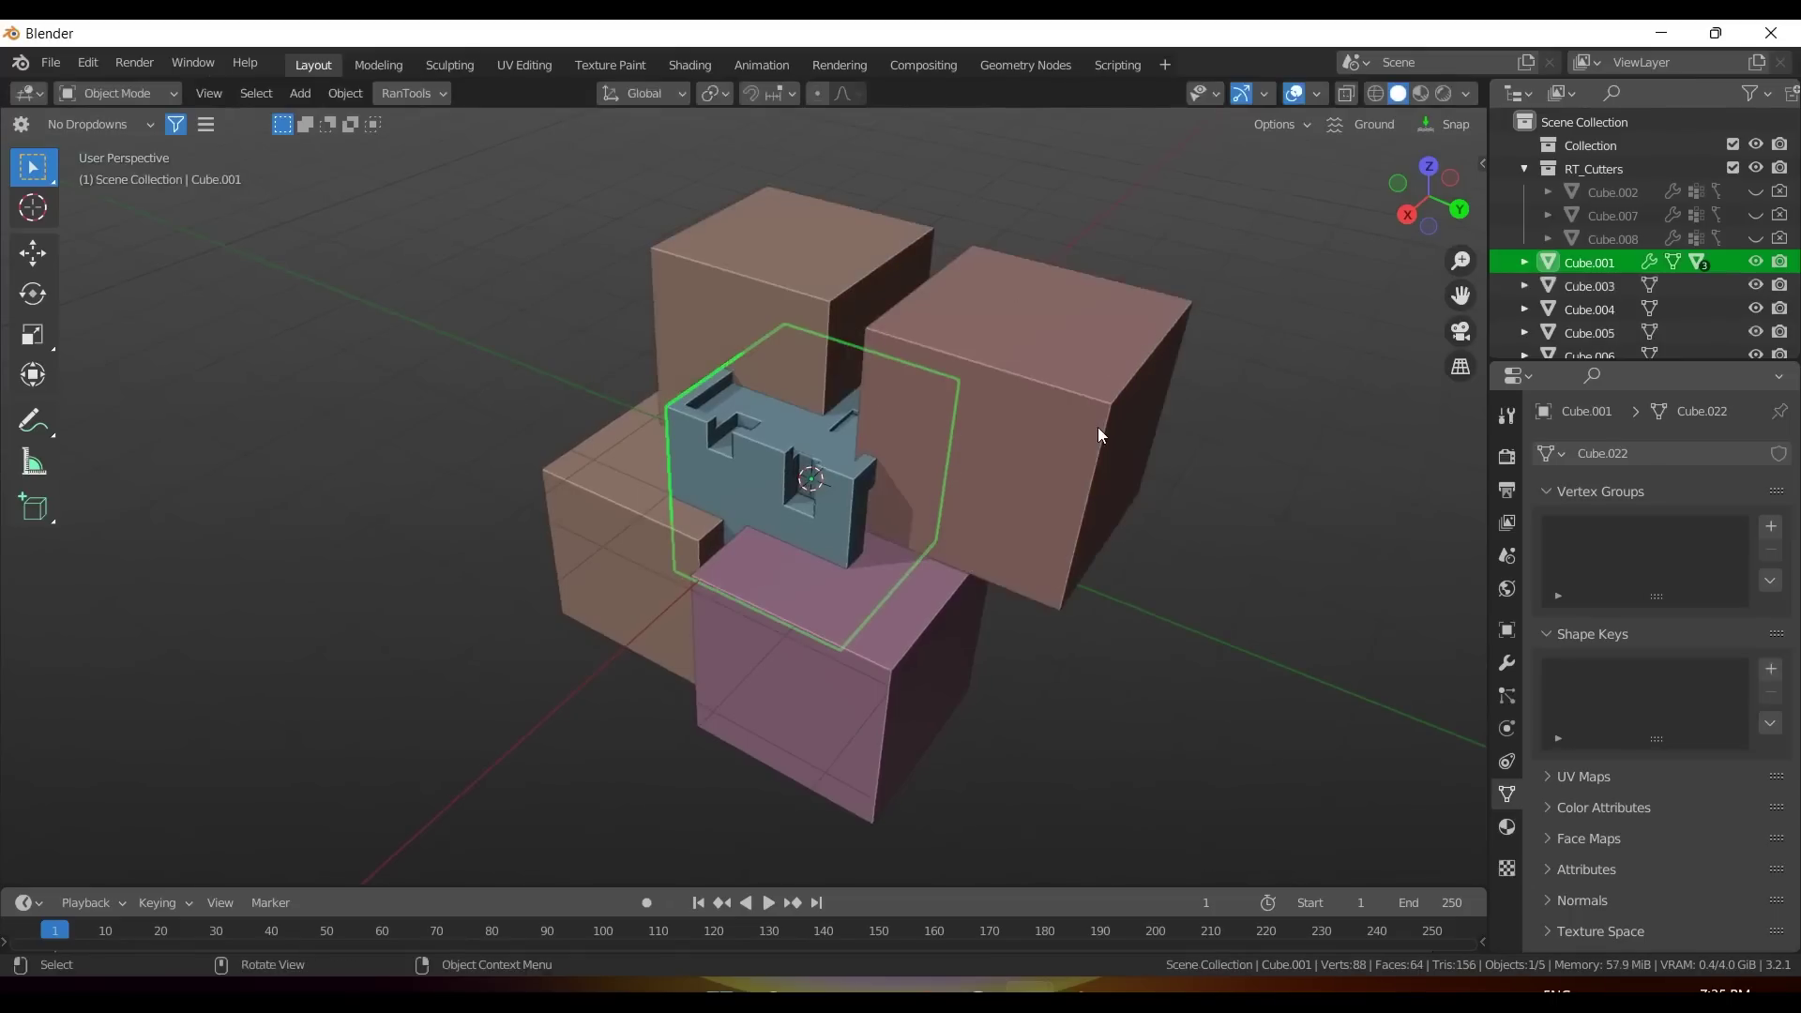
pyautogui.scroll(-4, 1042, 479)
pyautogui.hotkey('alt', 'h')
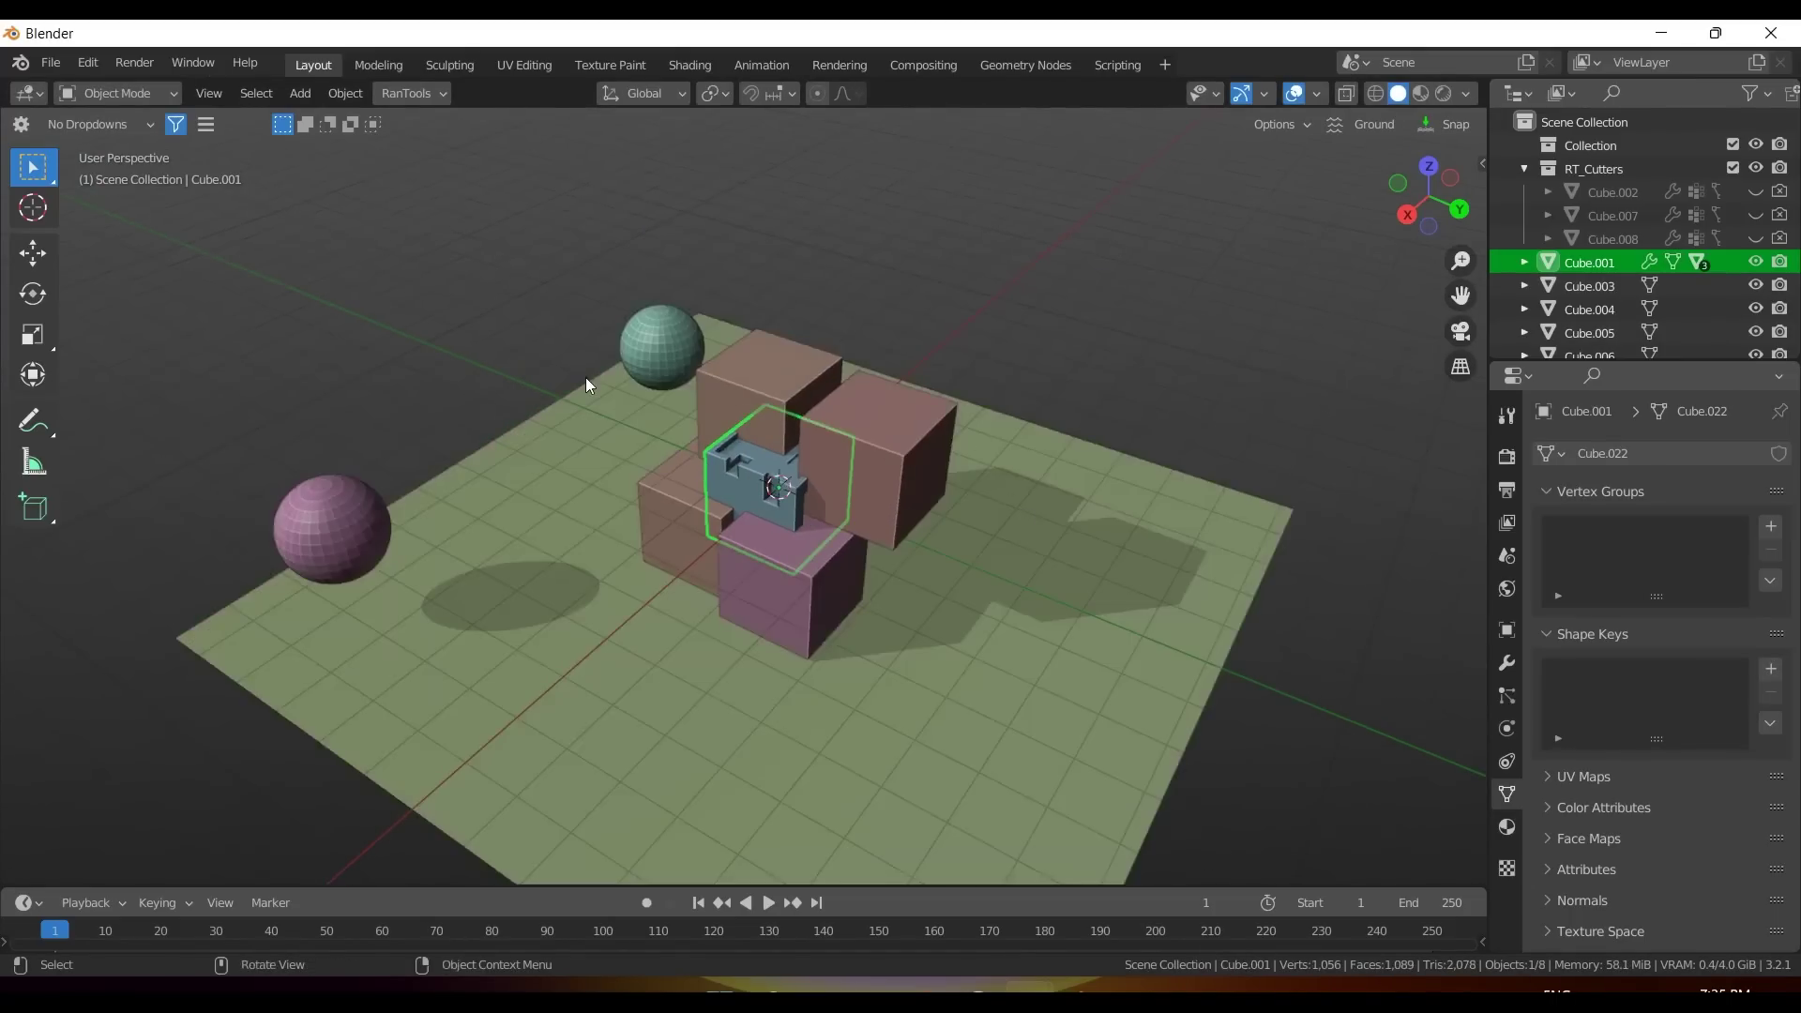
pyautogui.press('KP_6')
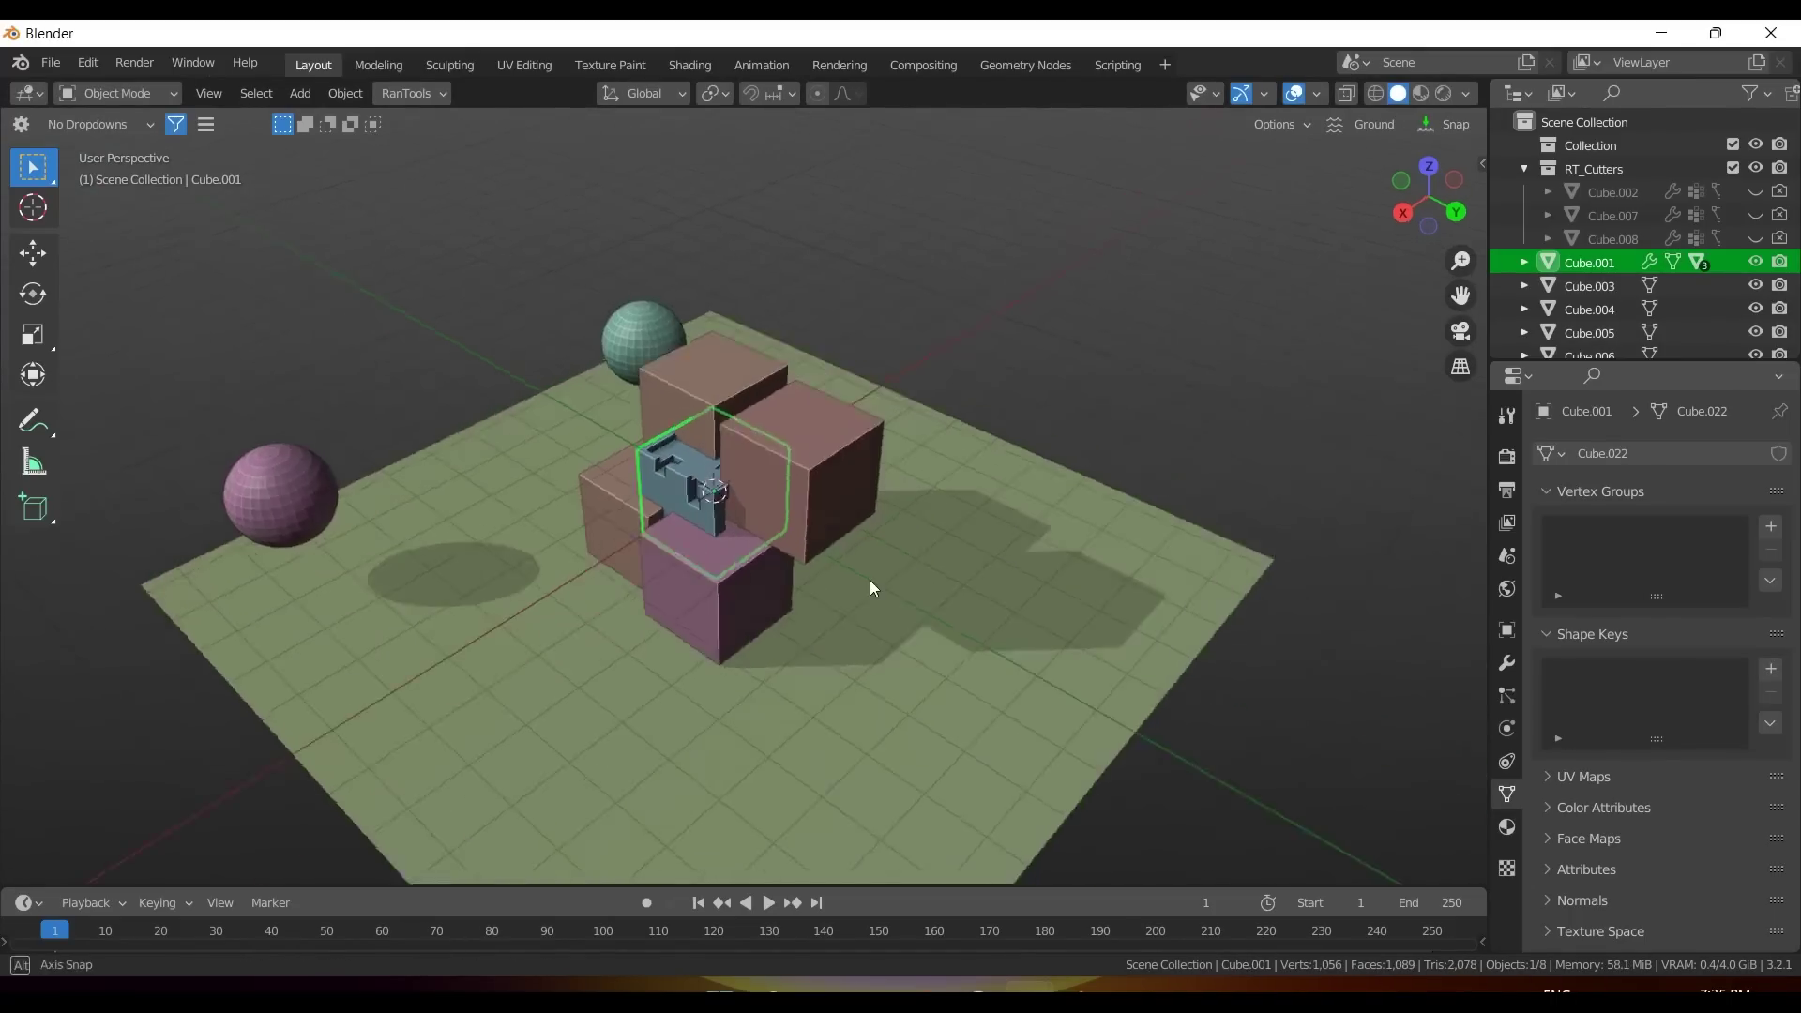
pyautogui.hotkey('alt', 'h')
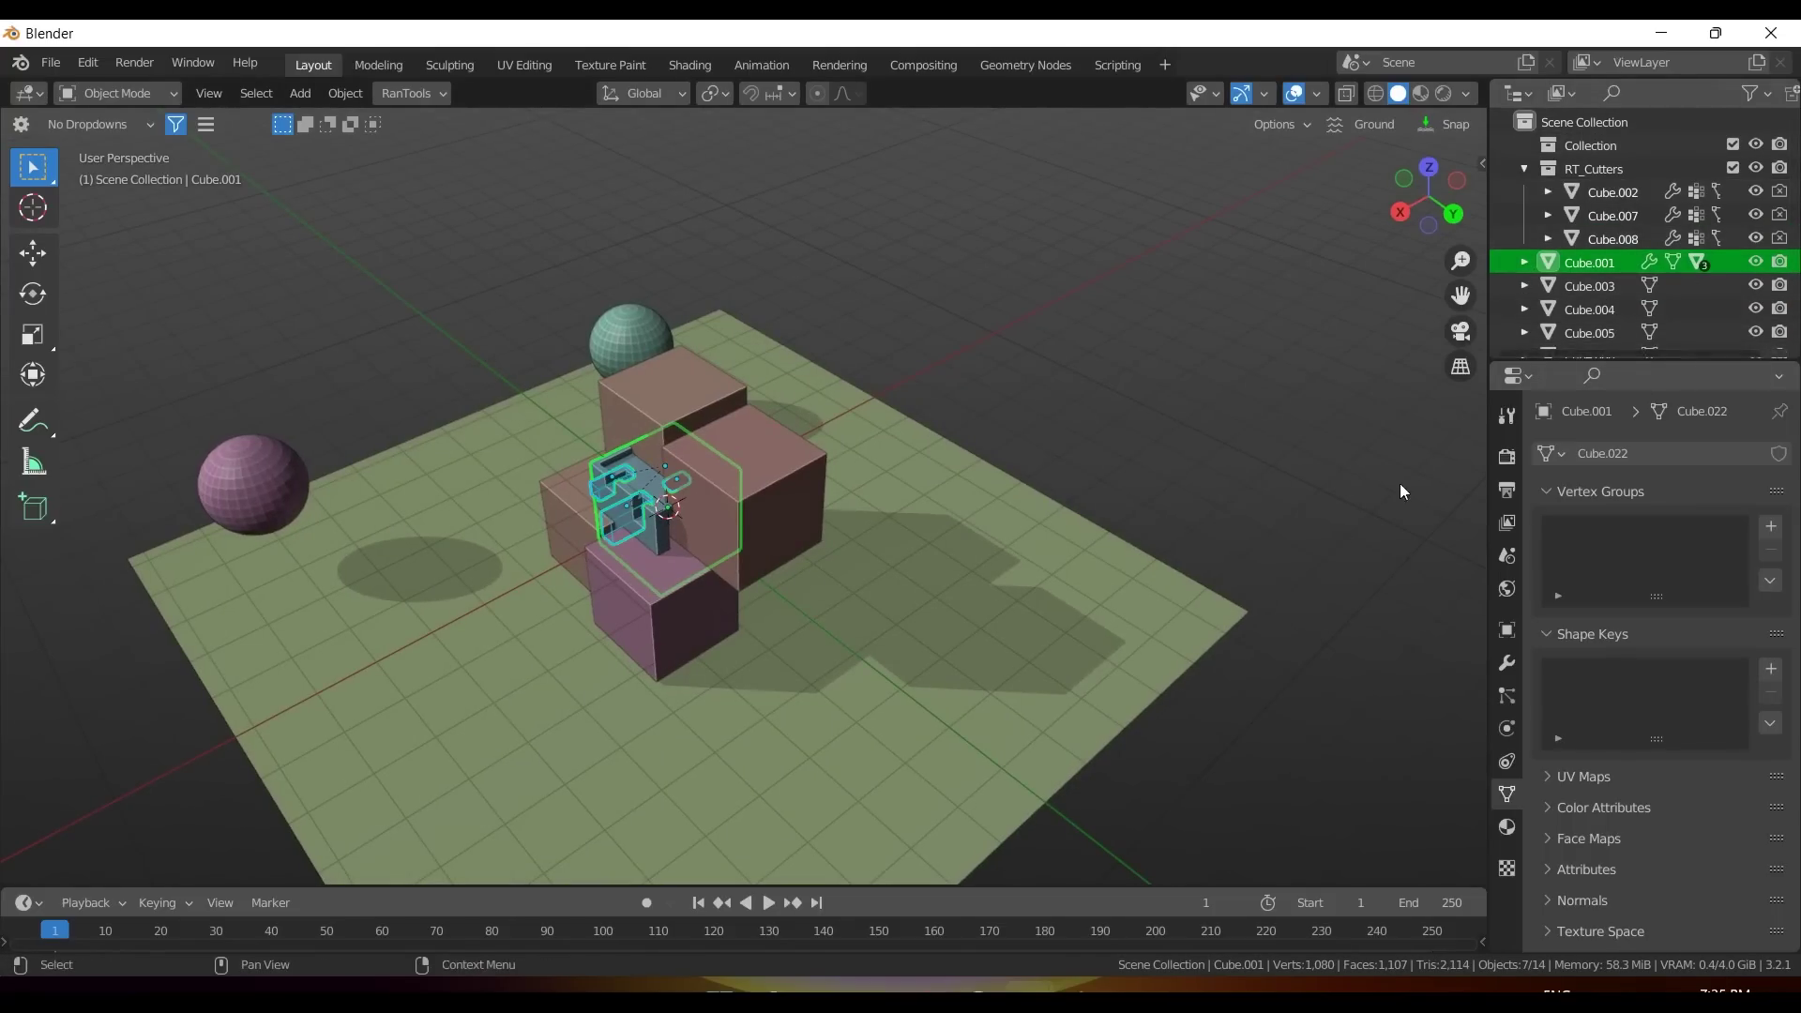
pyautogui.moveTo(793, 591); pyautogui.dragTo(948, 408, button='middle')
pyautogui.click(952, 400)
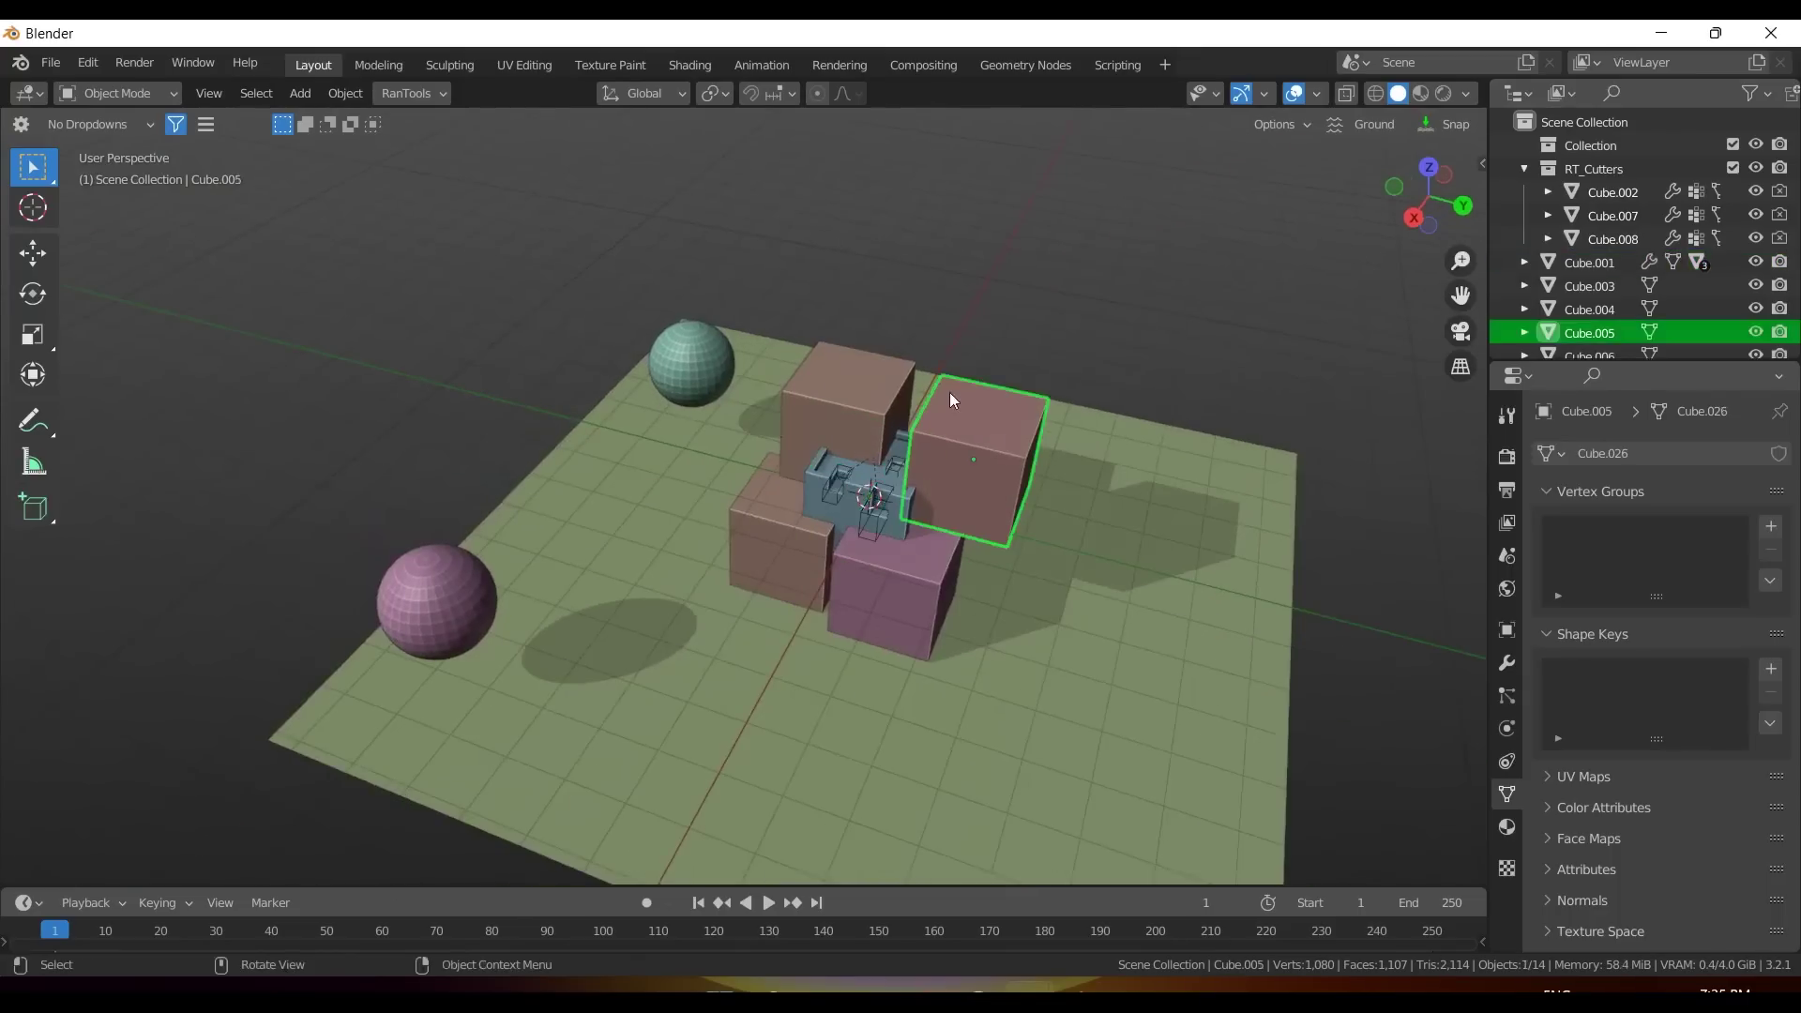
# Join the selected cubes into one mesh and enter Edit Mode framed on it.
pyautogui.keyDown('shift'); pyautogui.click(774, 531); pyautogui.keyUp('shift')
pyautogui.press('Tab')
pyautogui.press('Tab')
pyautogui.hotkey('ctrl', 'j')
pyautogui.press('Tab')
pyautogui.press('KP_Decimal')
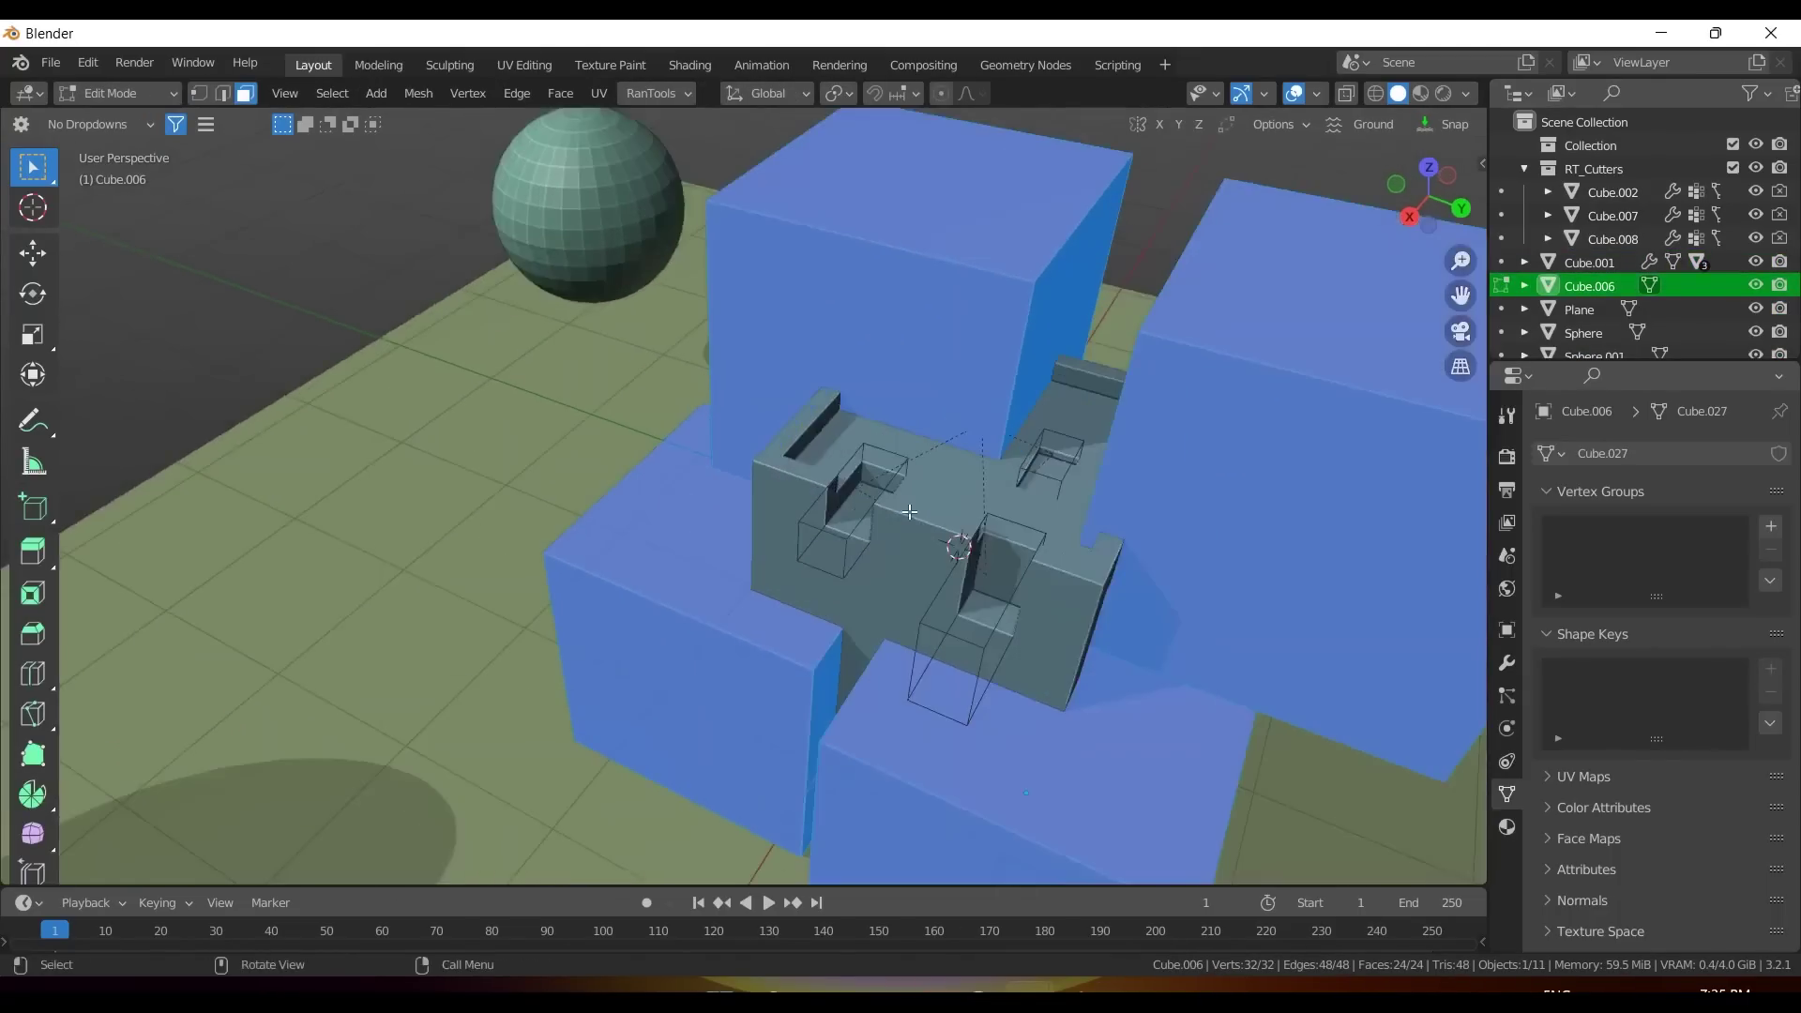
pyautogui.scroll(-2, 888, 233)
# Hide the upper and right cubes to inspect the carved inner block.
pyautogui.click(888, 236)
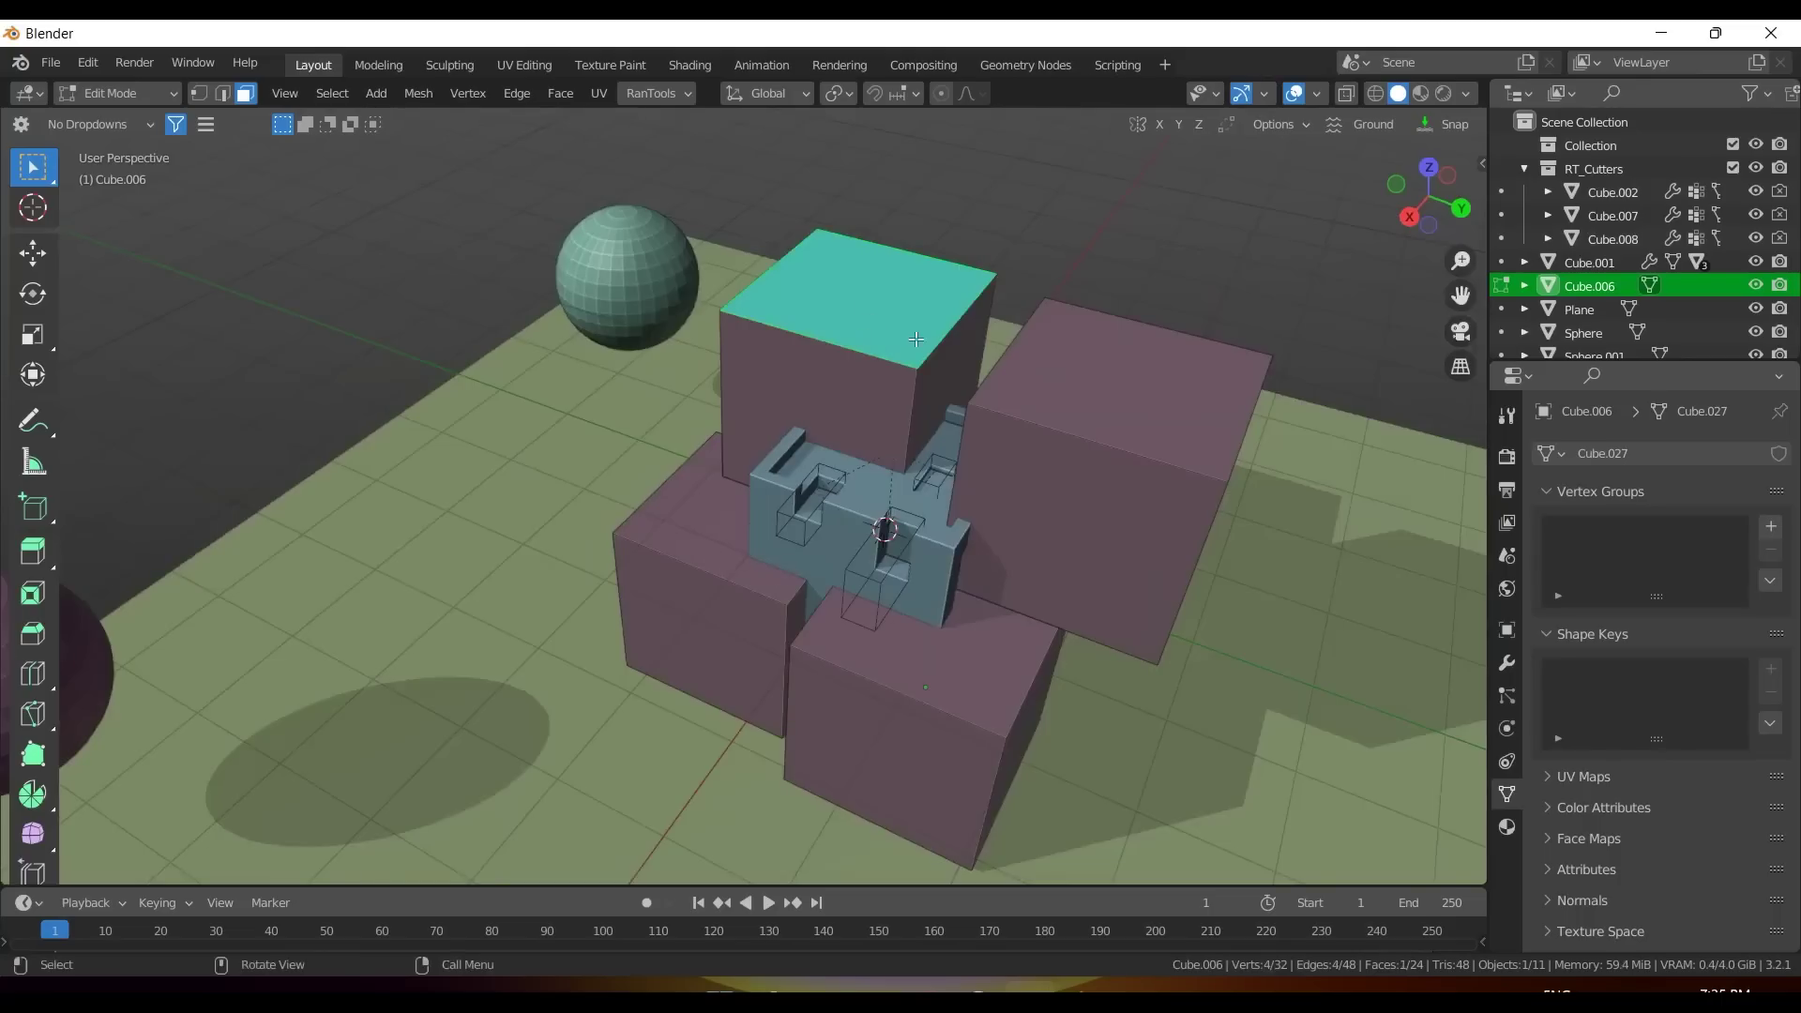
pyautogui.press('l')
pyautogui.press('h')
pyautogui.click(1013, 352)
pyautogui.press('l')
pyautogui.press('h')
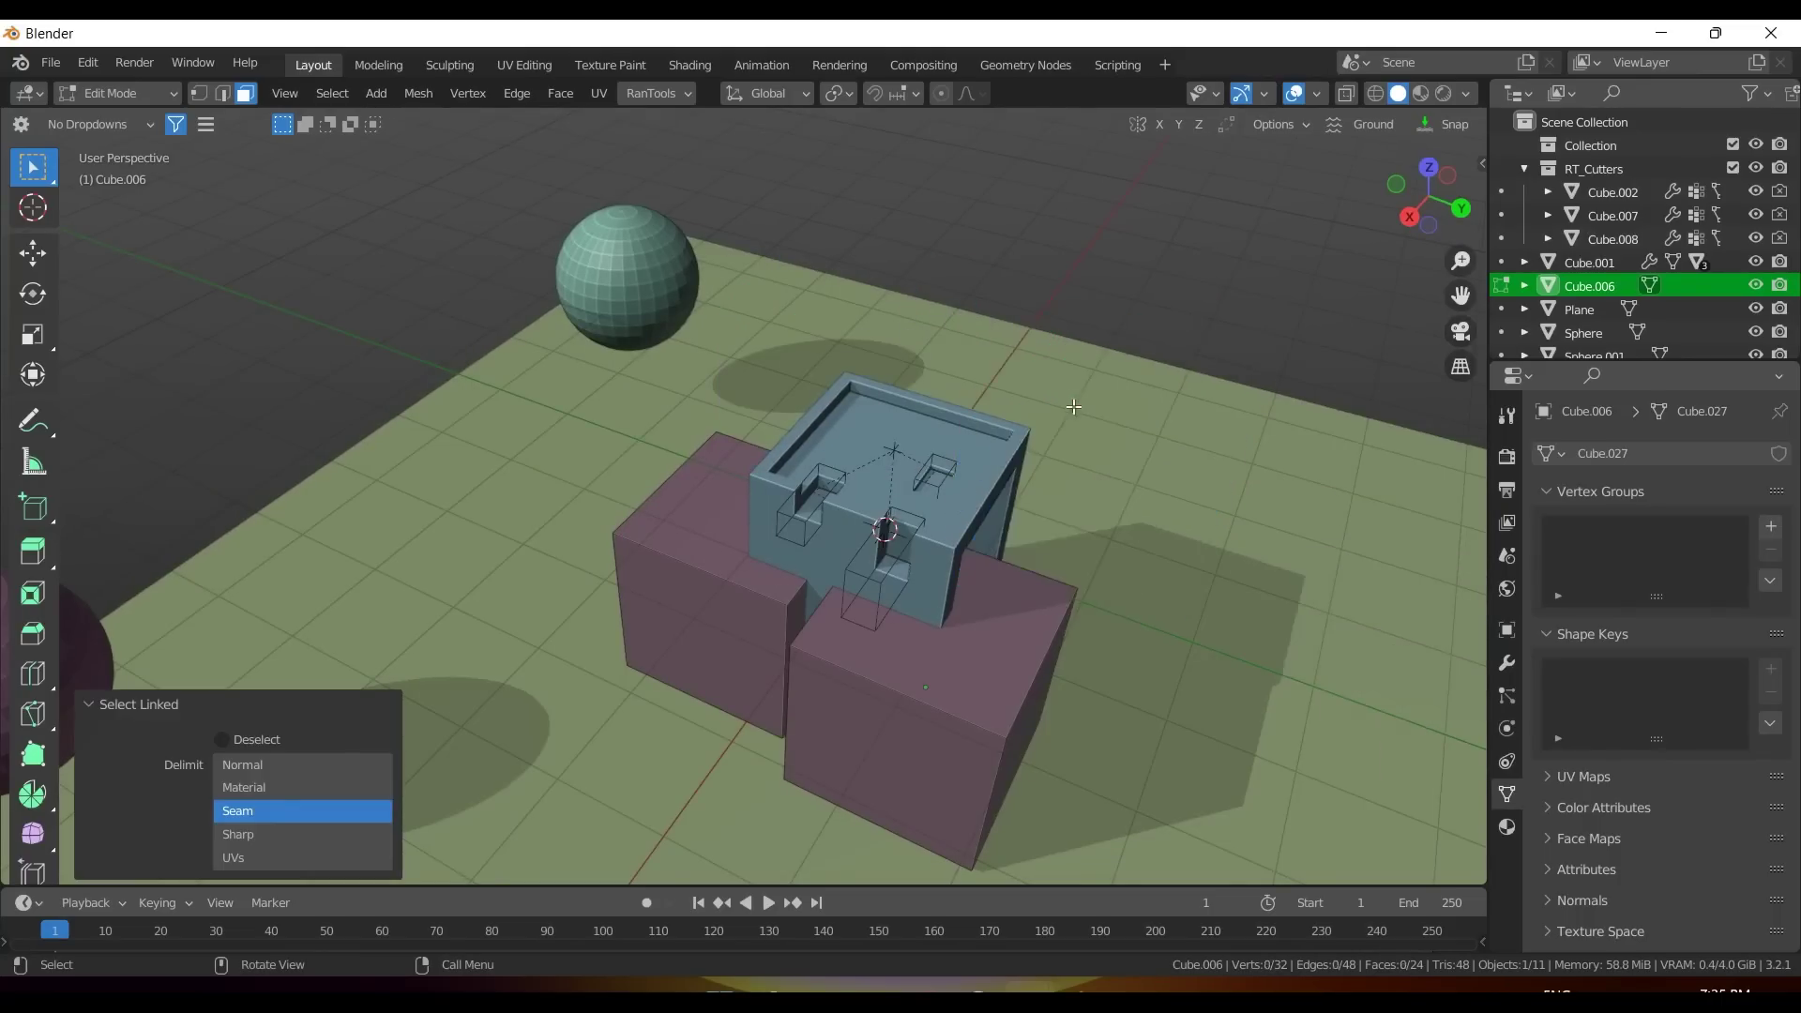
pyautogui.moveTo(1074, 406); pyautogui.dragTo(804, 492, button='middle')
pyautogui.scroll(-2, 835, 506)
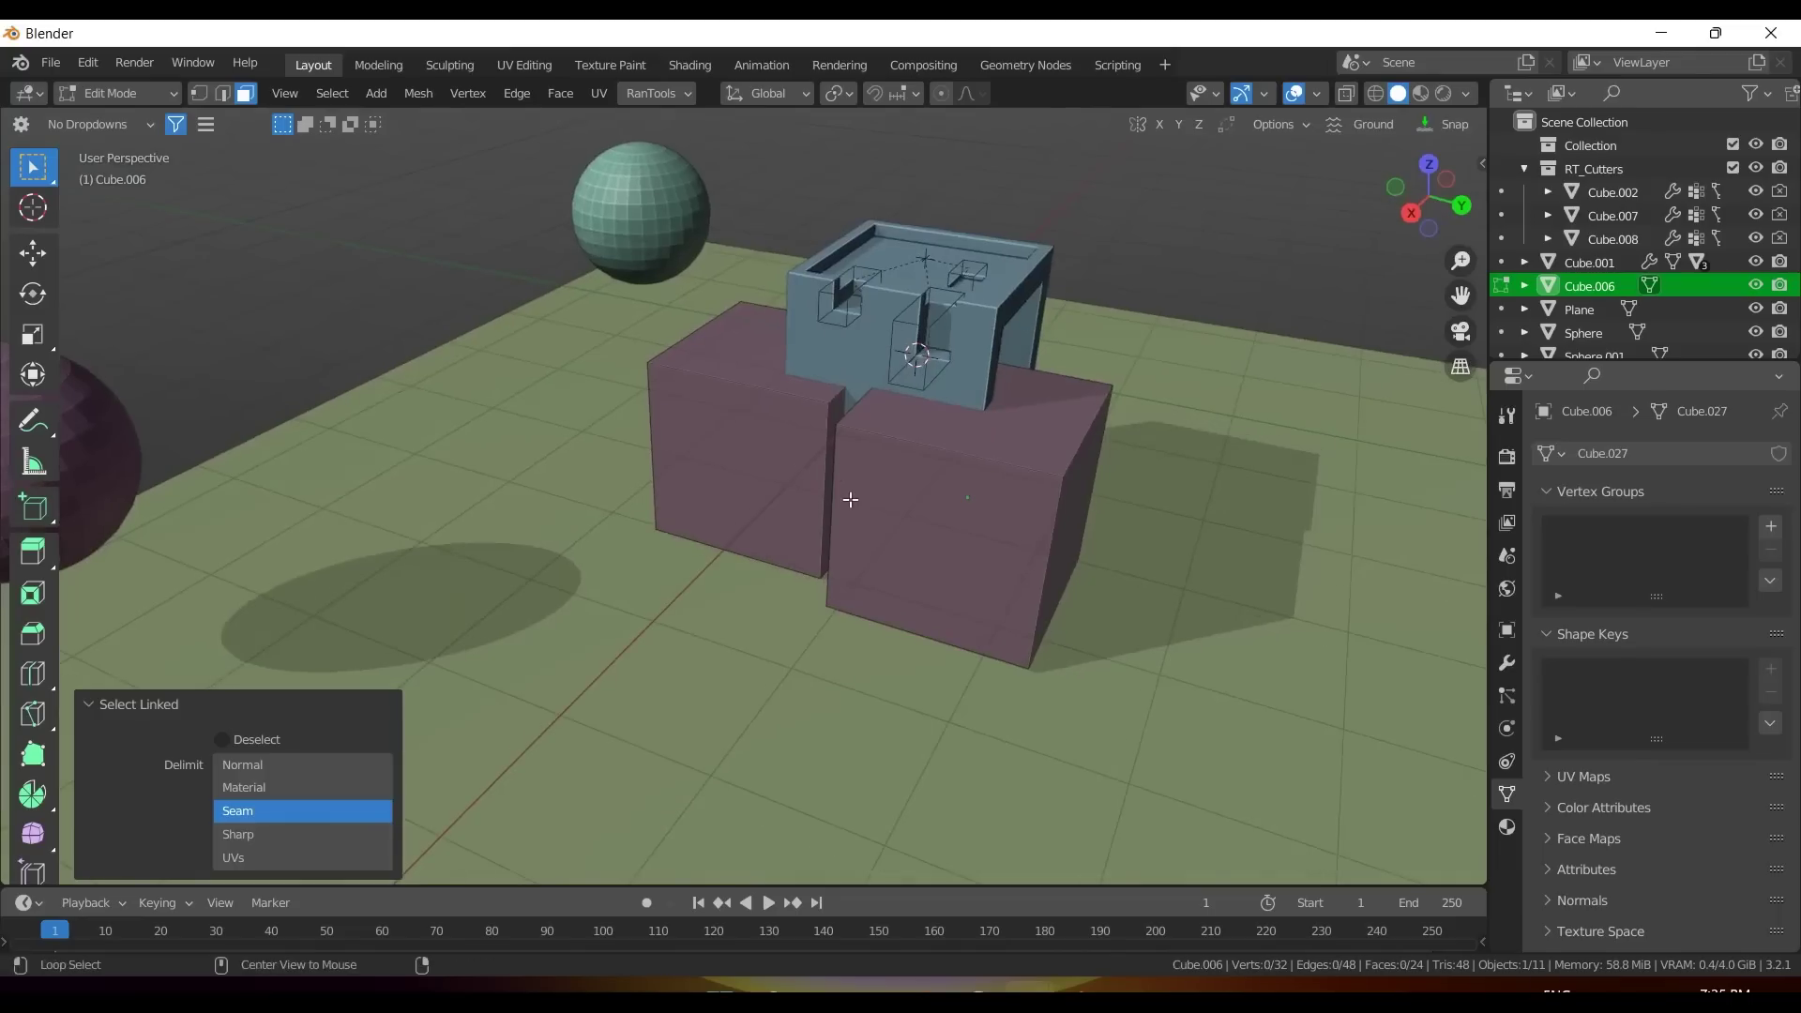
# Unhide all cubes, return to Object Mode, and shrink the ring radius to 7.72.
pyautogui.hotkey('alt', 'h')
pyautogui.scroll(3, 1122, 267)
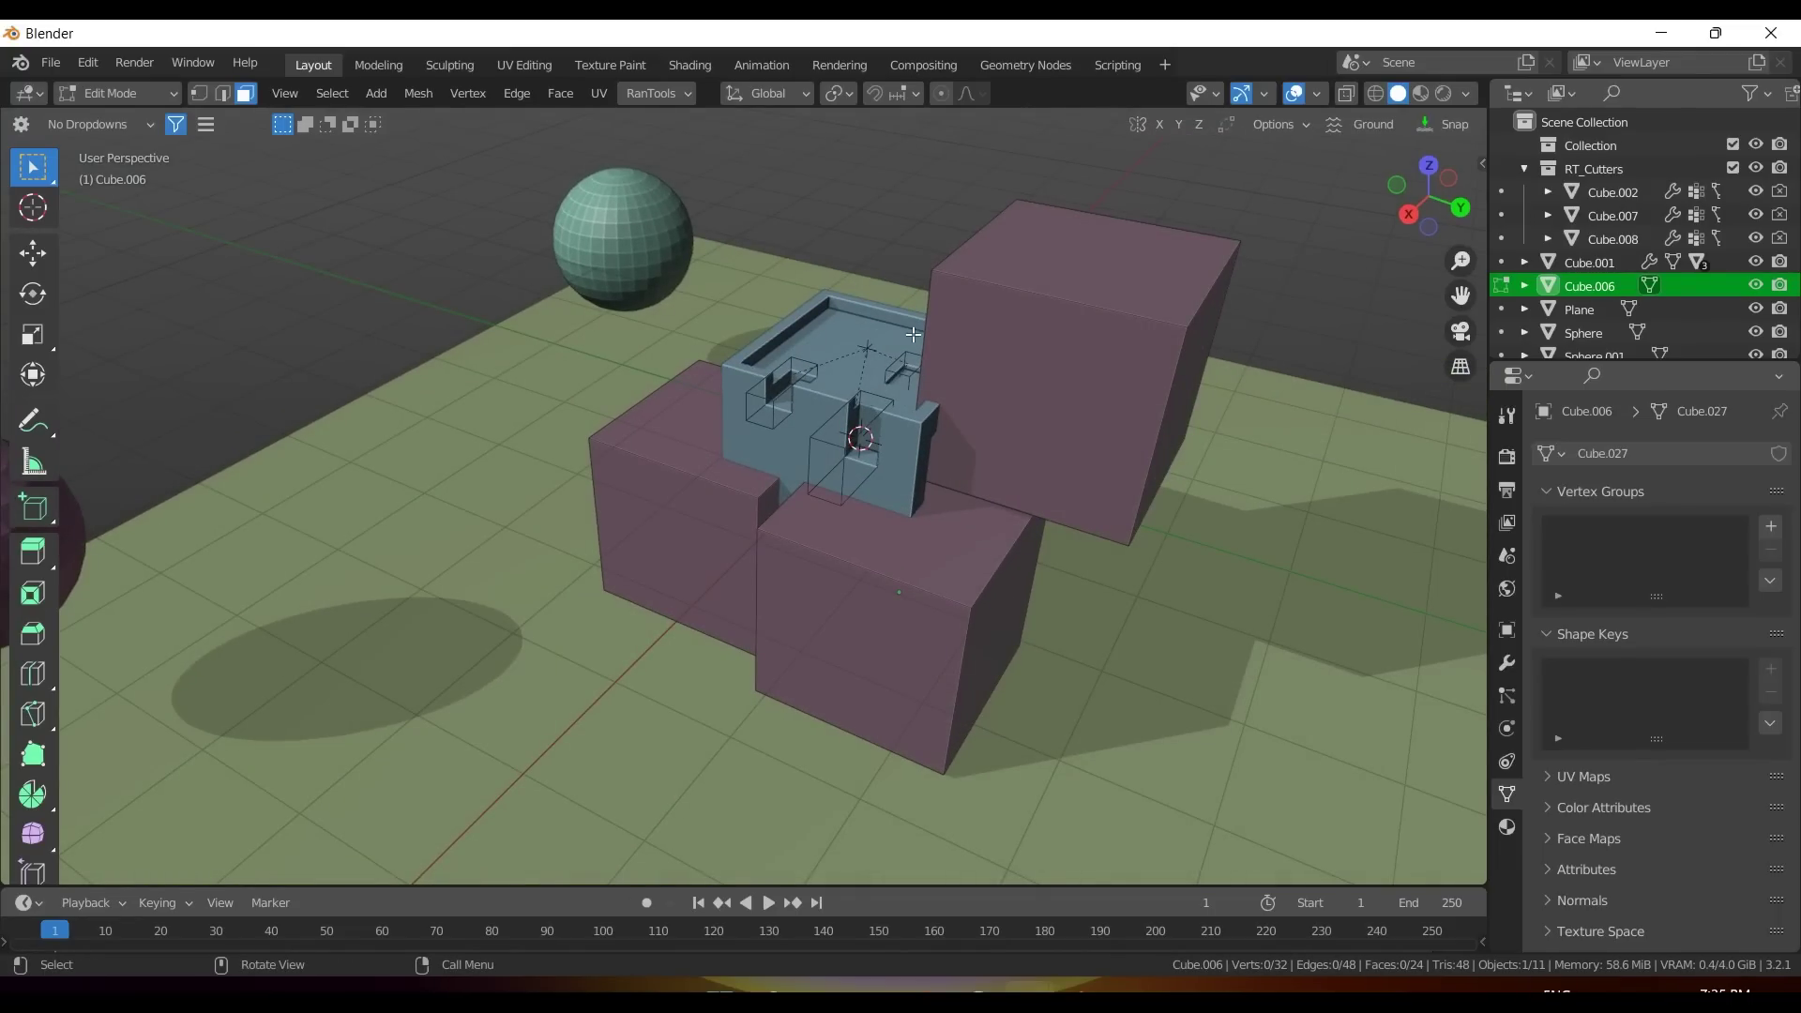
pyautogui.hotkey('alt', 'h')
pyautogui.press('Tab')
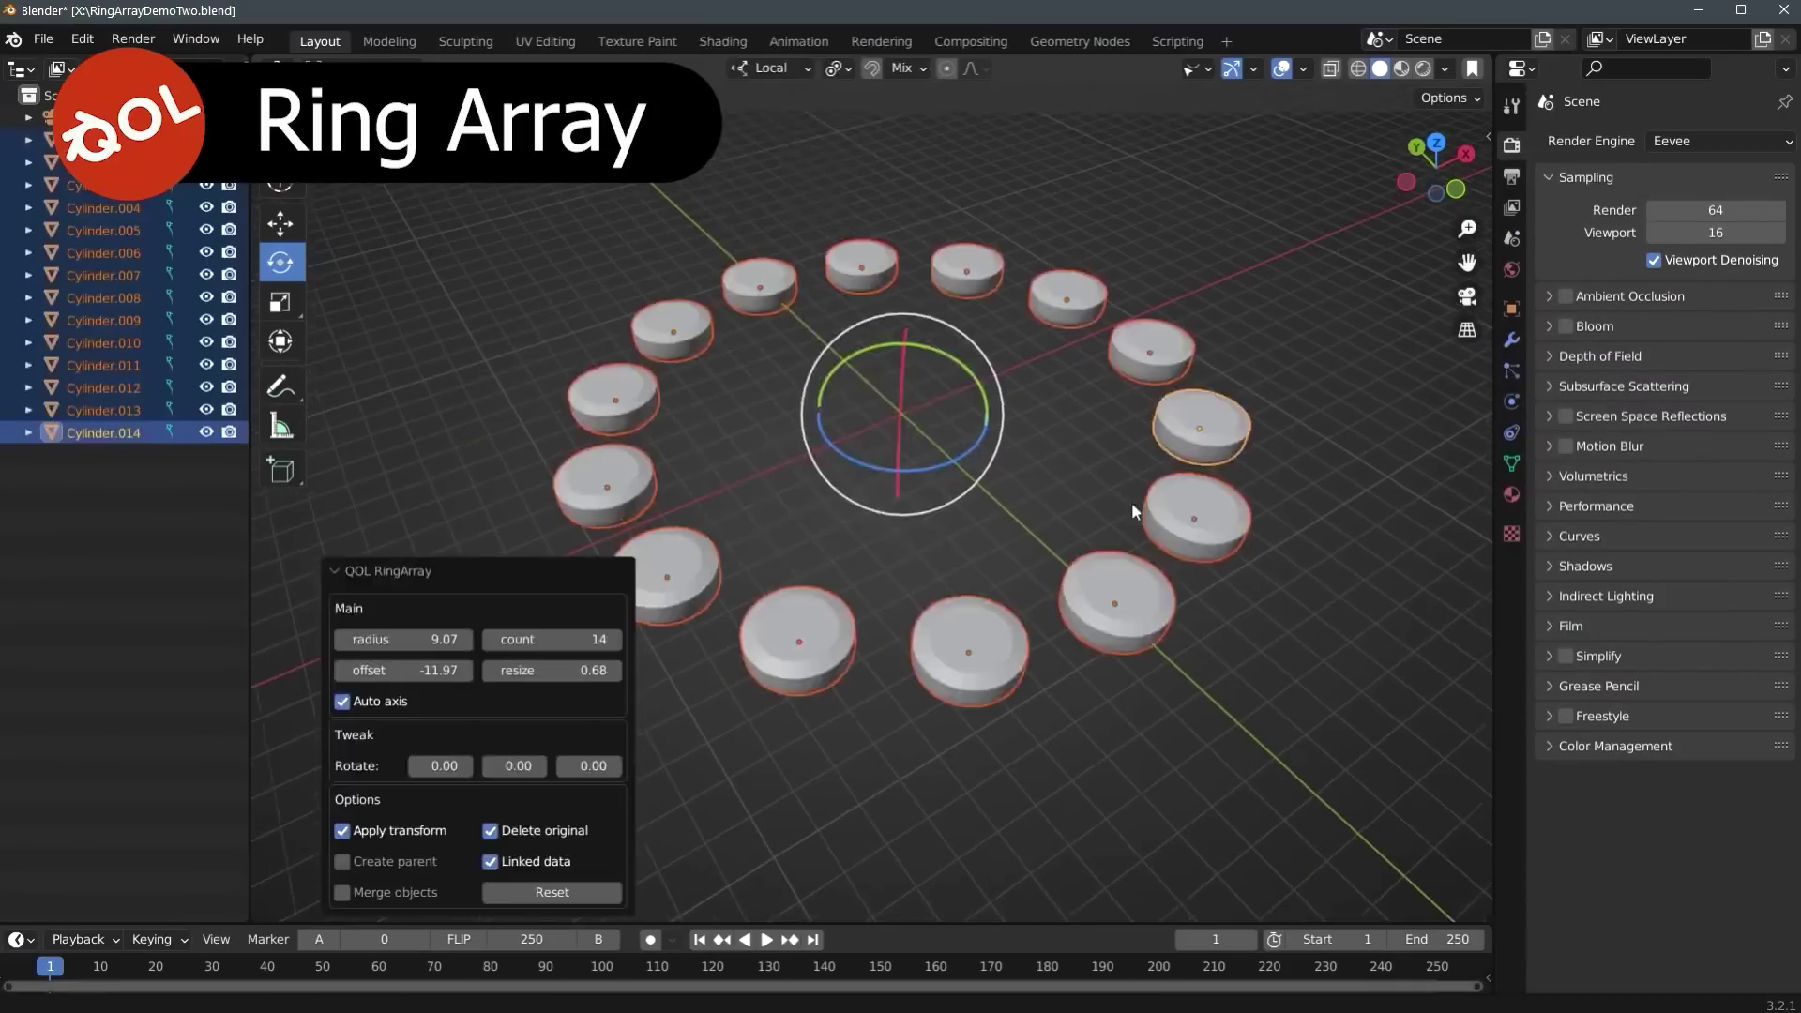
pyautogui.moveTo(422, 639); pyautogui.dragTo(376, 639)
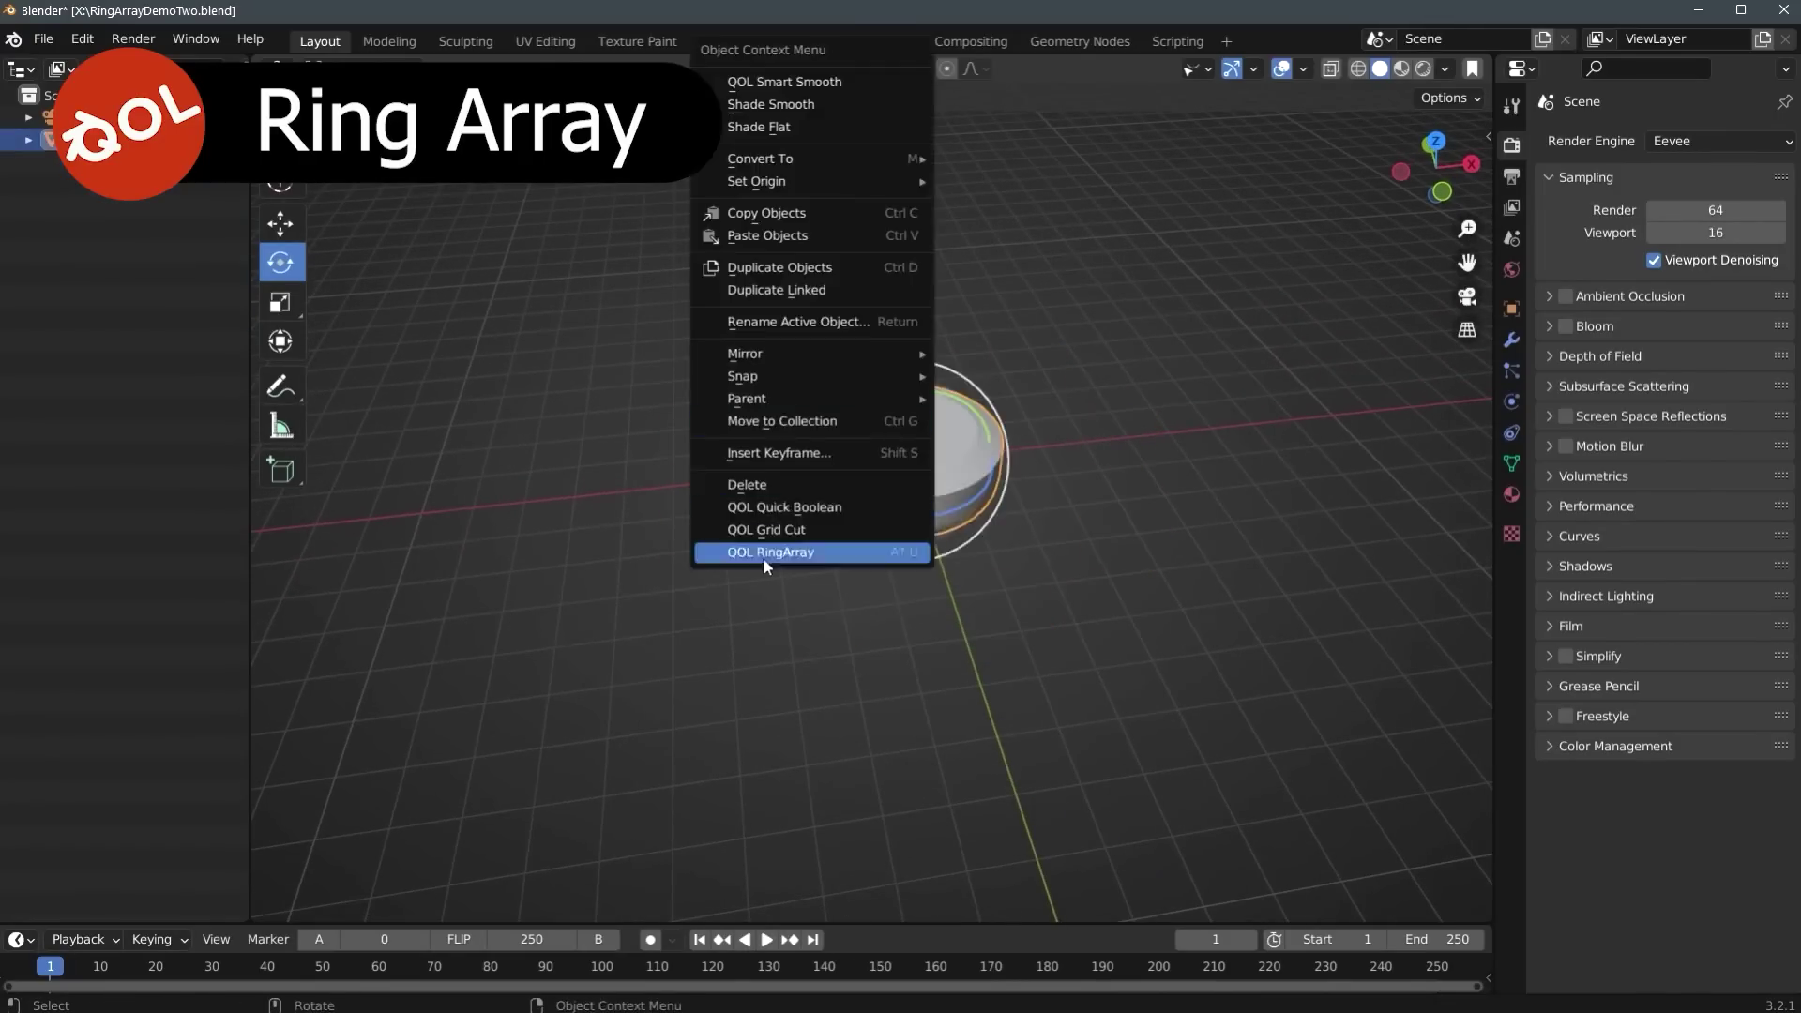
# Arrange the disc into a ring with a parent object using QOL RingArray.
pyautogui.click(764, 554)
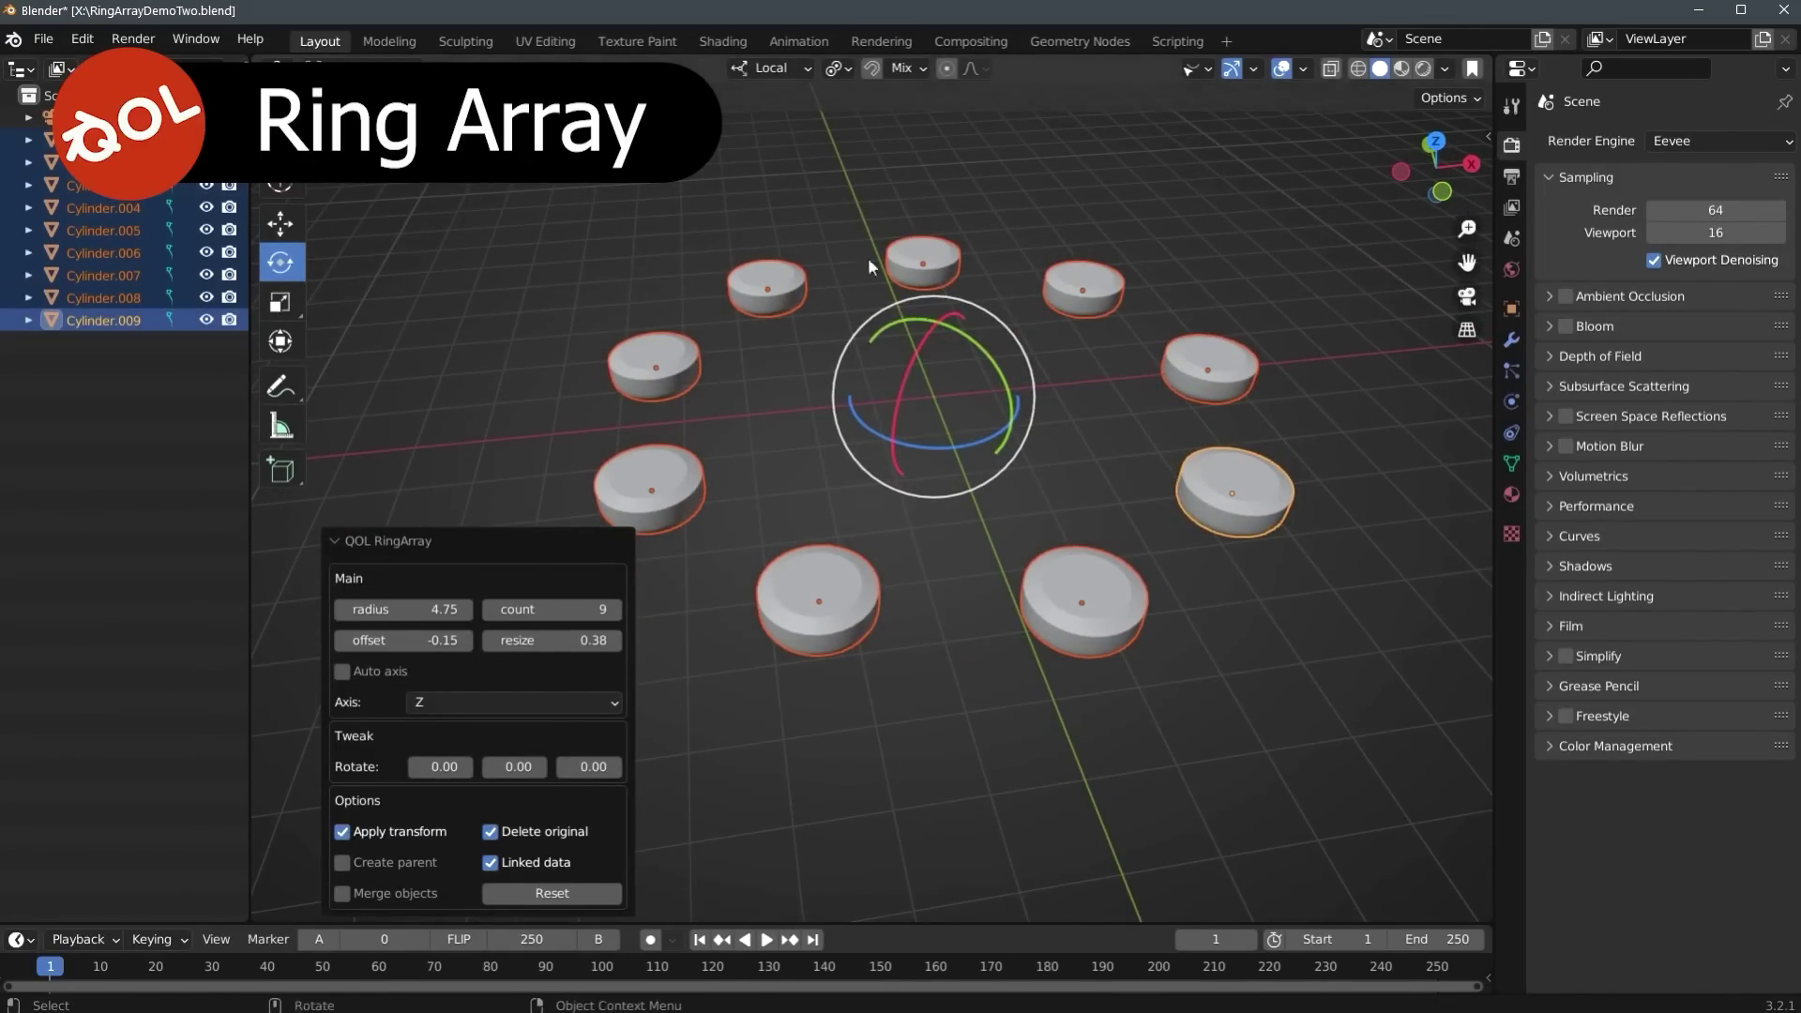
pyautogui.click(341, 862)
pyautogui.moveTo(934, 394); pyautogui.dragTo(877, 497)
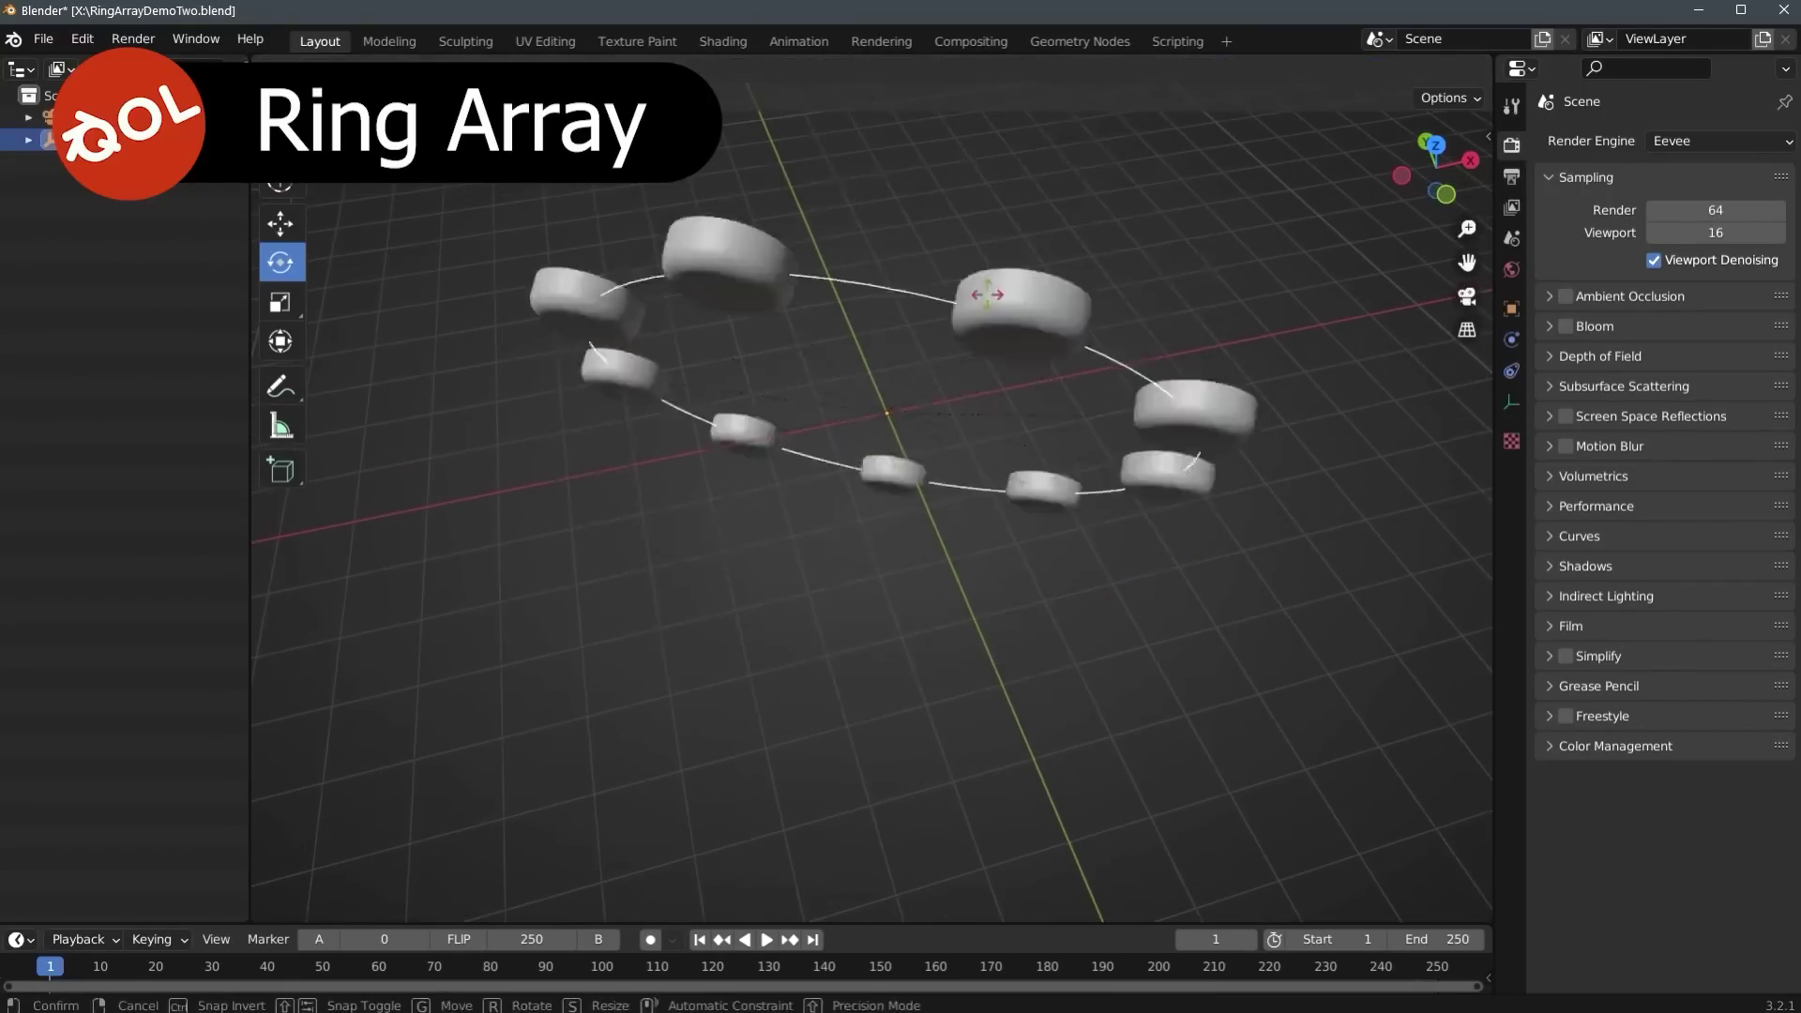
pyautogui.moveTo(877, 497); pyautogui.dragTo(864, 515, button='middle')
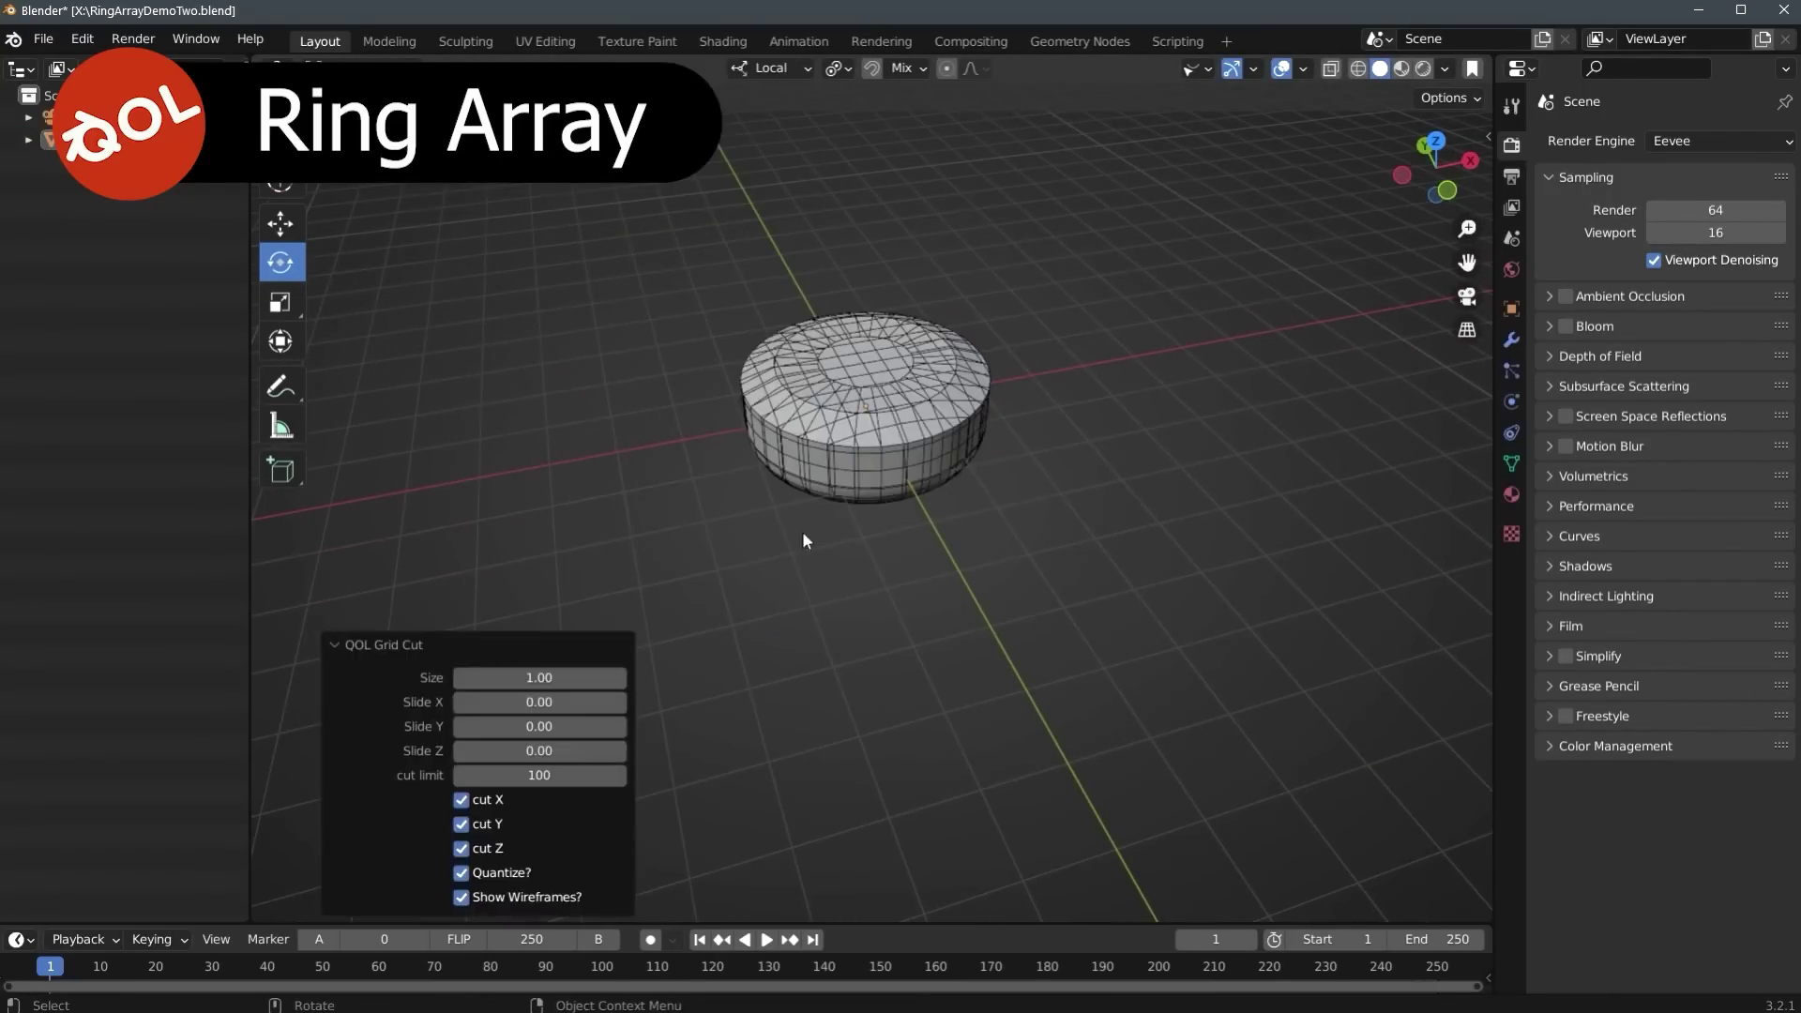
# Make a ring of 9 discs merged into one object at radius 3.34.
pyautogui.rightClick(874, 357)
pyautogui.click(875, 356)
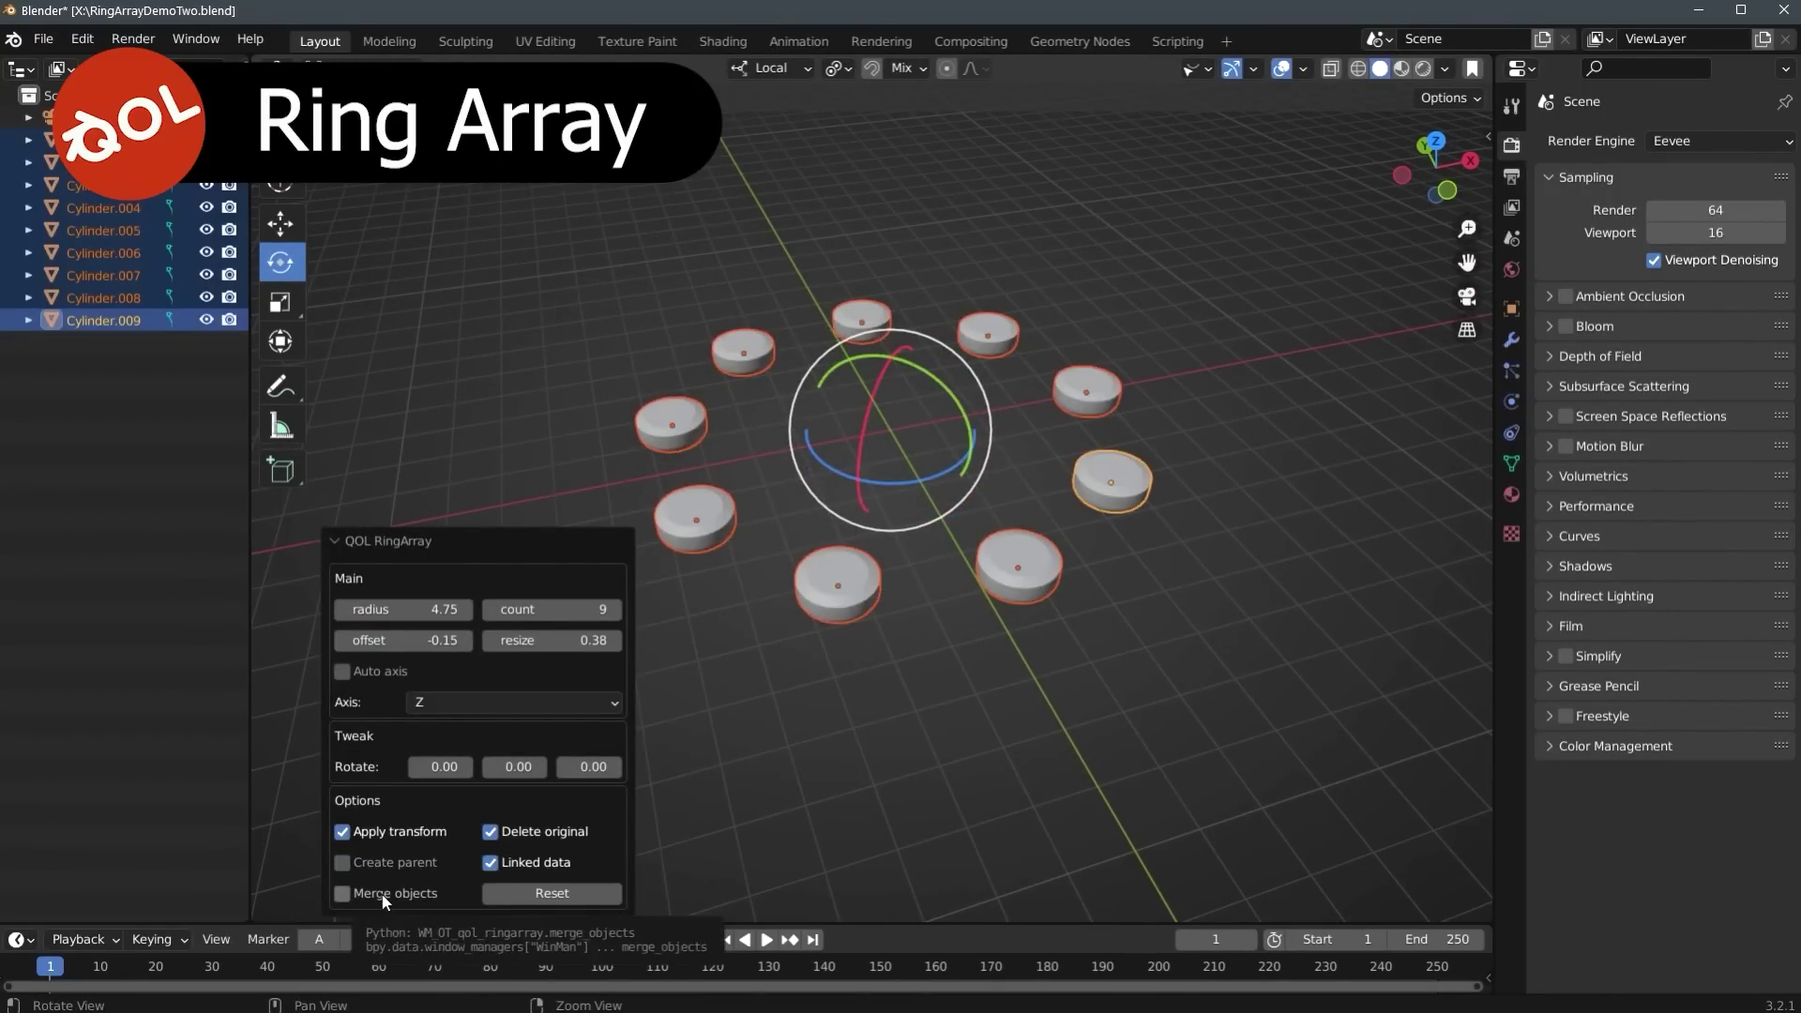
pyautogui.click(342, 893)
pyautogui.moveTo(413, 609); pyautogui.dragTo(371, 609)
pyautogui.moveTo(790, 516); pyautogui.dragTo(970, 450, button='middle')
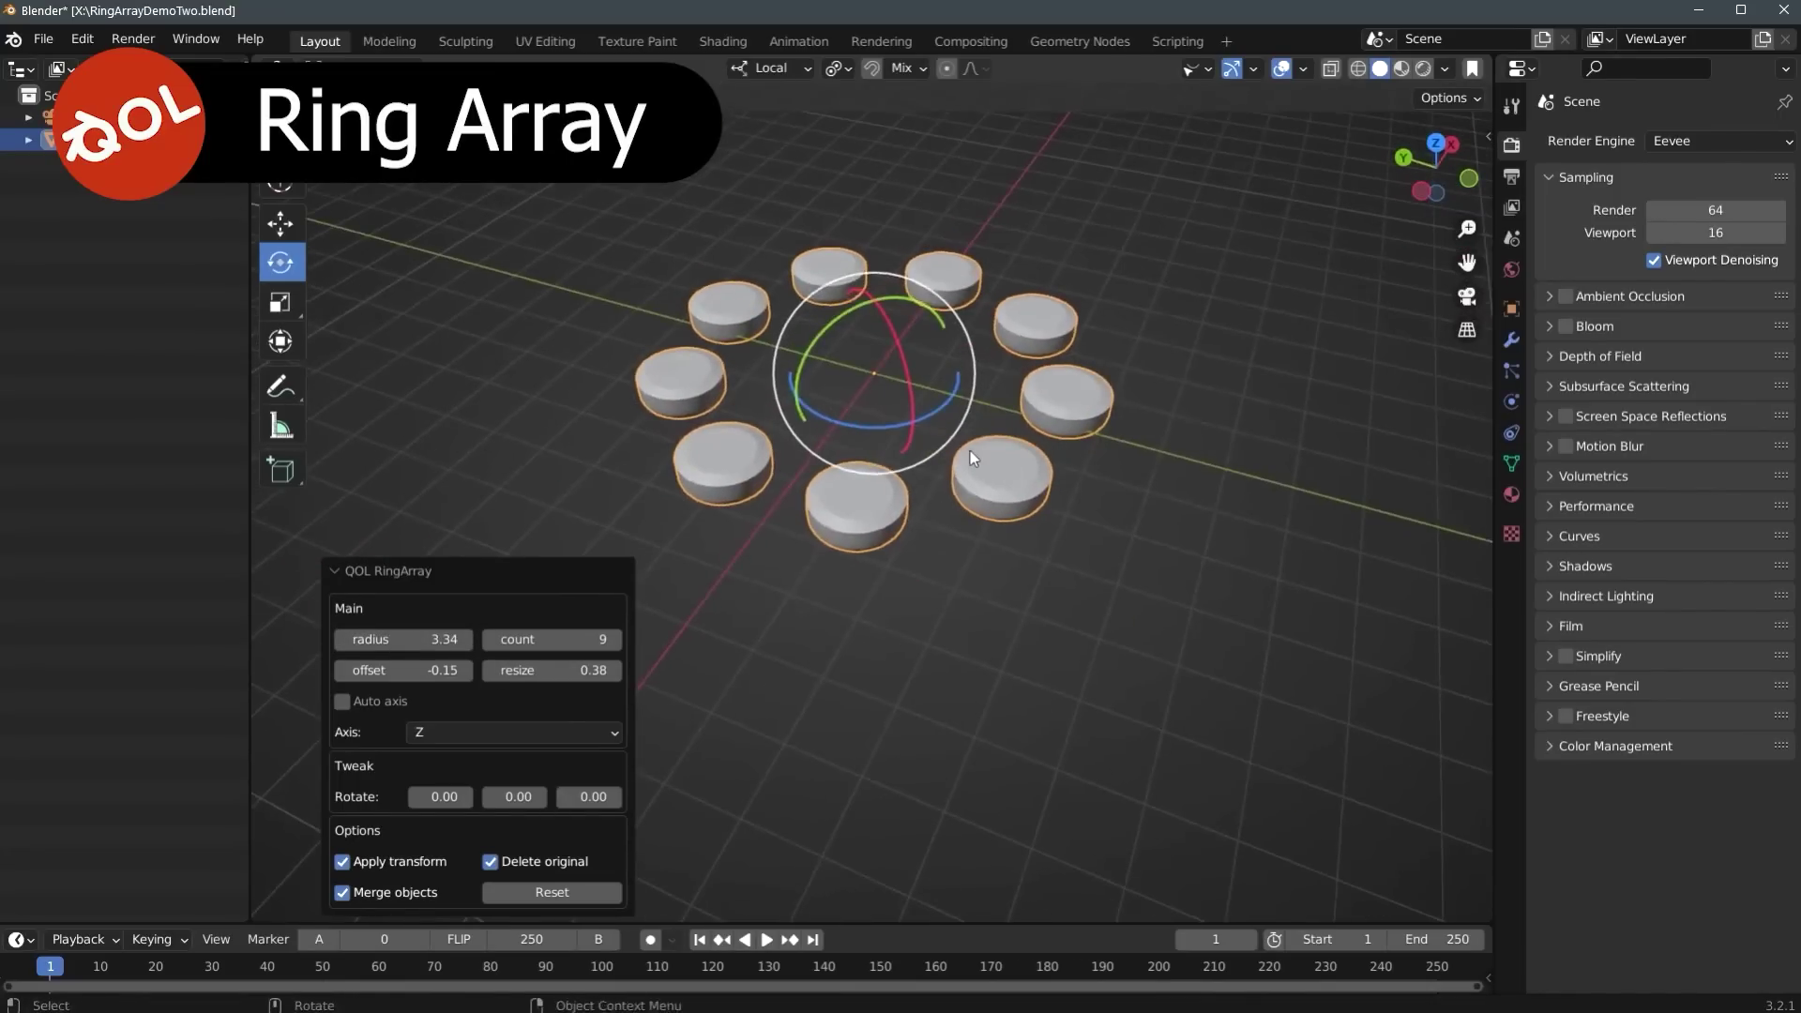
pyautogui.moveTo(891, 407); pyautogui.dragTo(922, 567, button='middle')
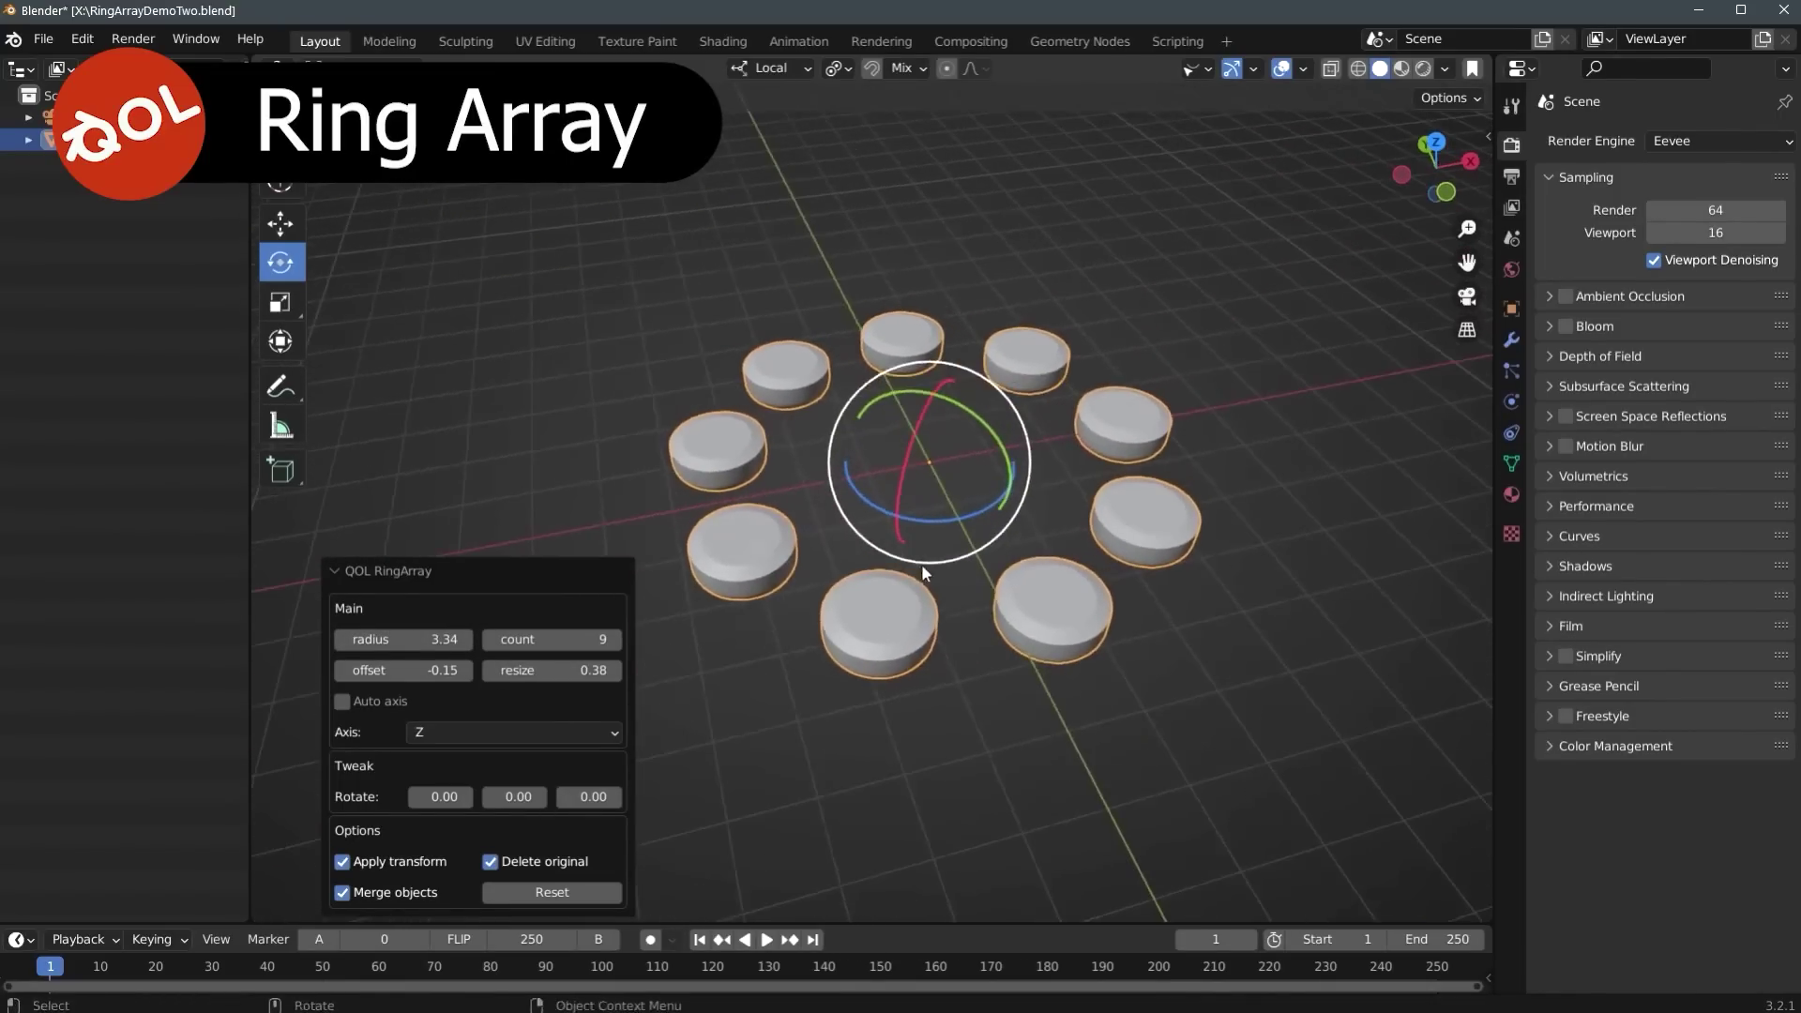
pyautogui.click(1343, 496)
pyautogui.moveTo(1344, 496); pyautogui.dragTo(961, 527, button='middle')
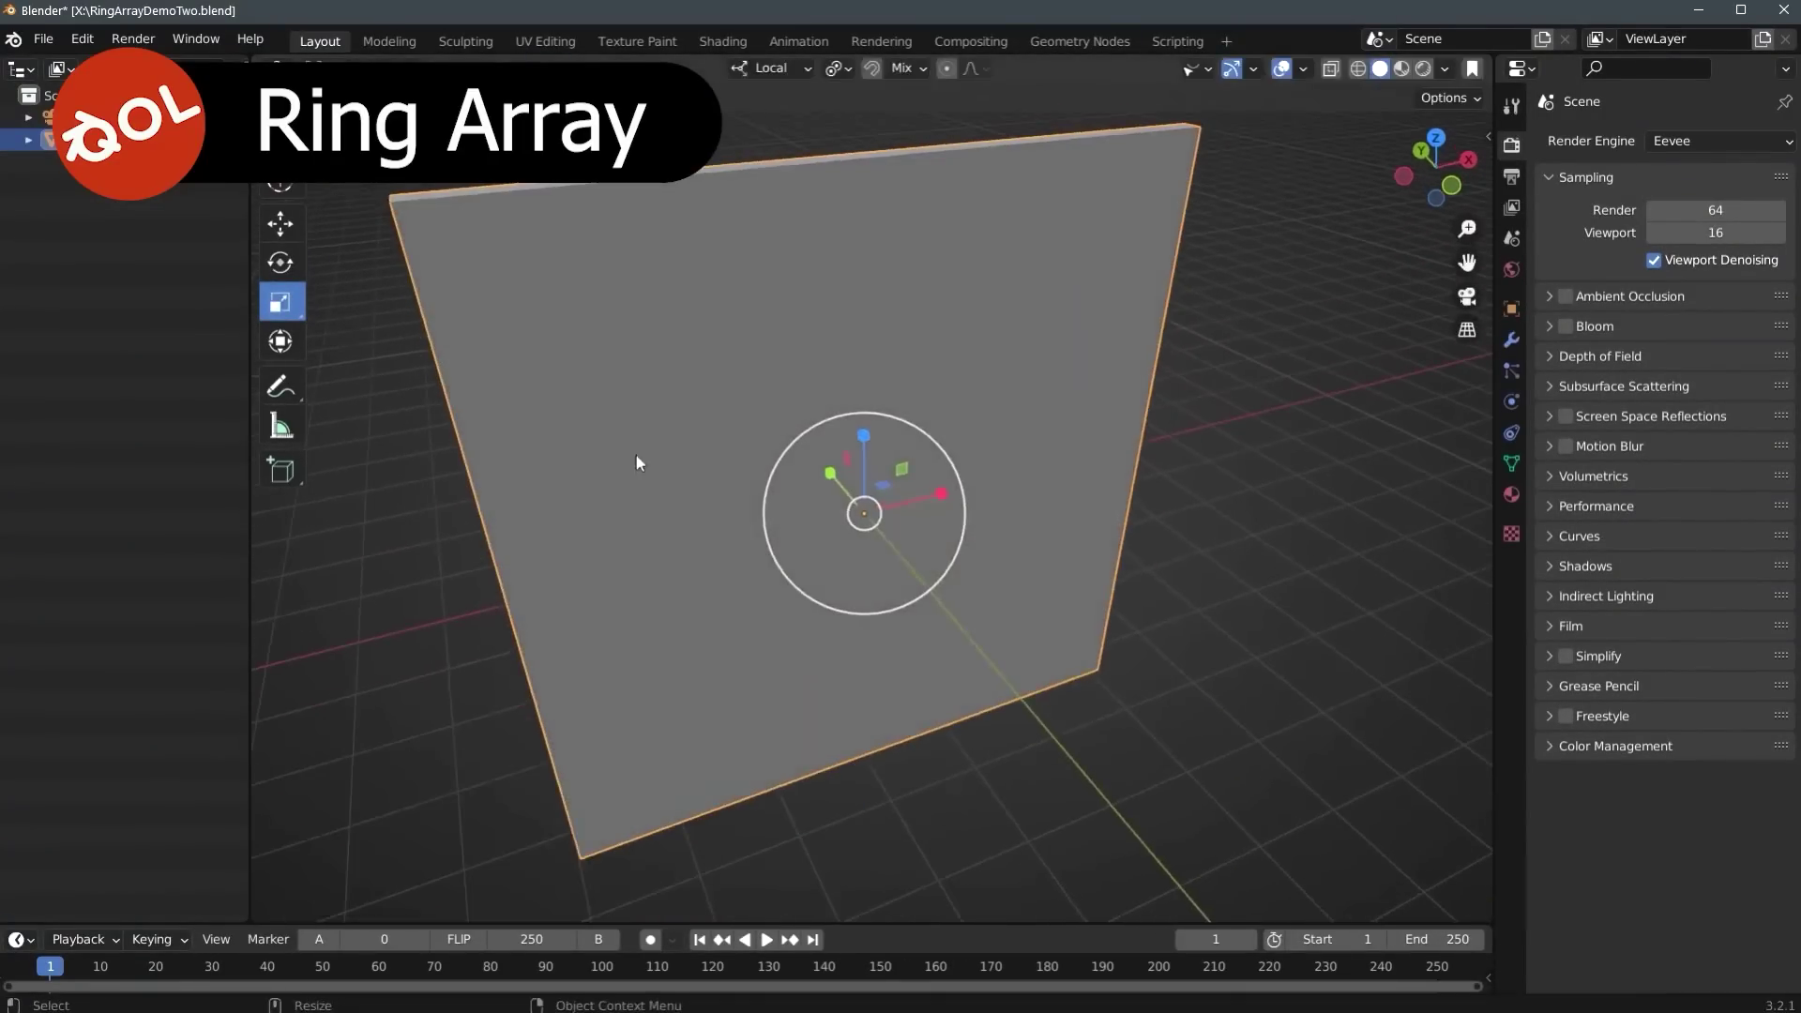
# Add a cylinder rotated 90° about X and scaled to 0.453 in X and Y.
pyautogui.moveTo(636, 455); pyautogui.dragTo(791, 366, button='middle')
pyautogui.hotkey('shift', 'a')
pyautogui.click(863, 178)
pyautogui.press('r')
pyautogui.press('x')
pyautogui.press('9')
pyautogui.press('0')
pyautogui.press('Return')
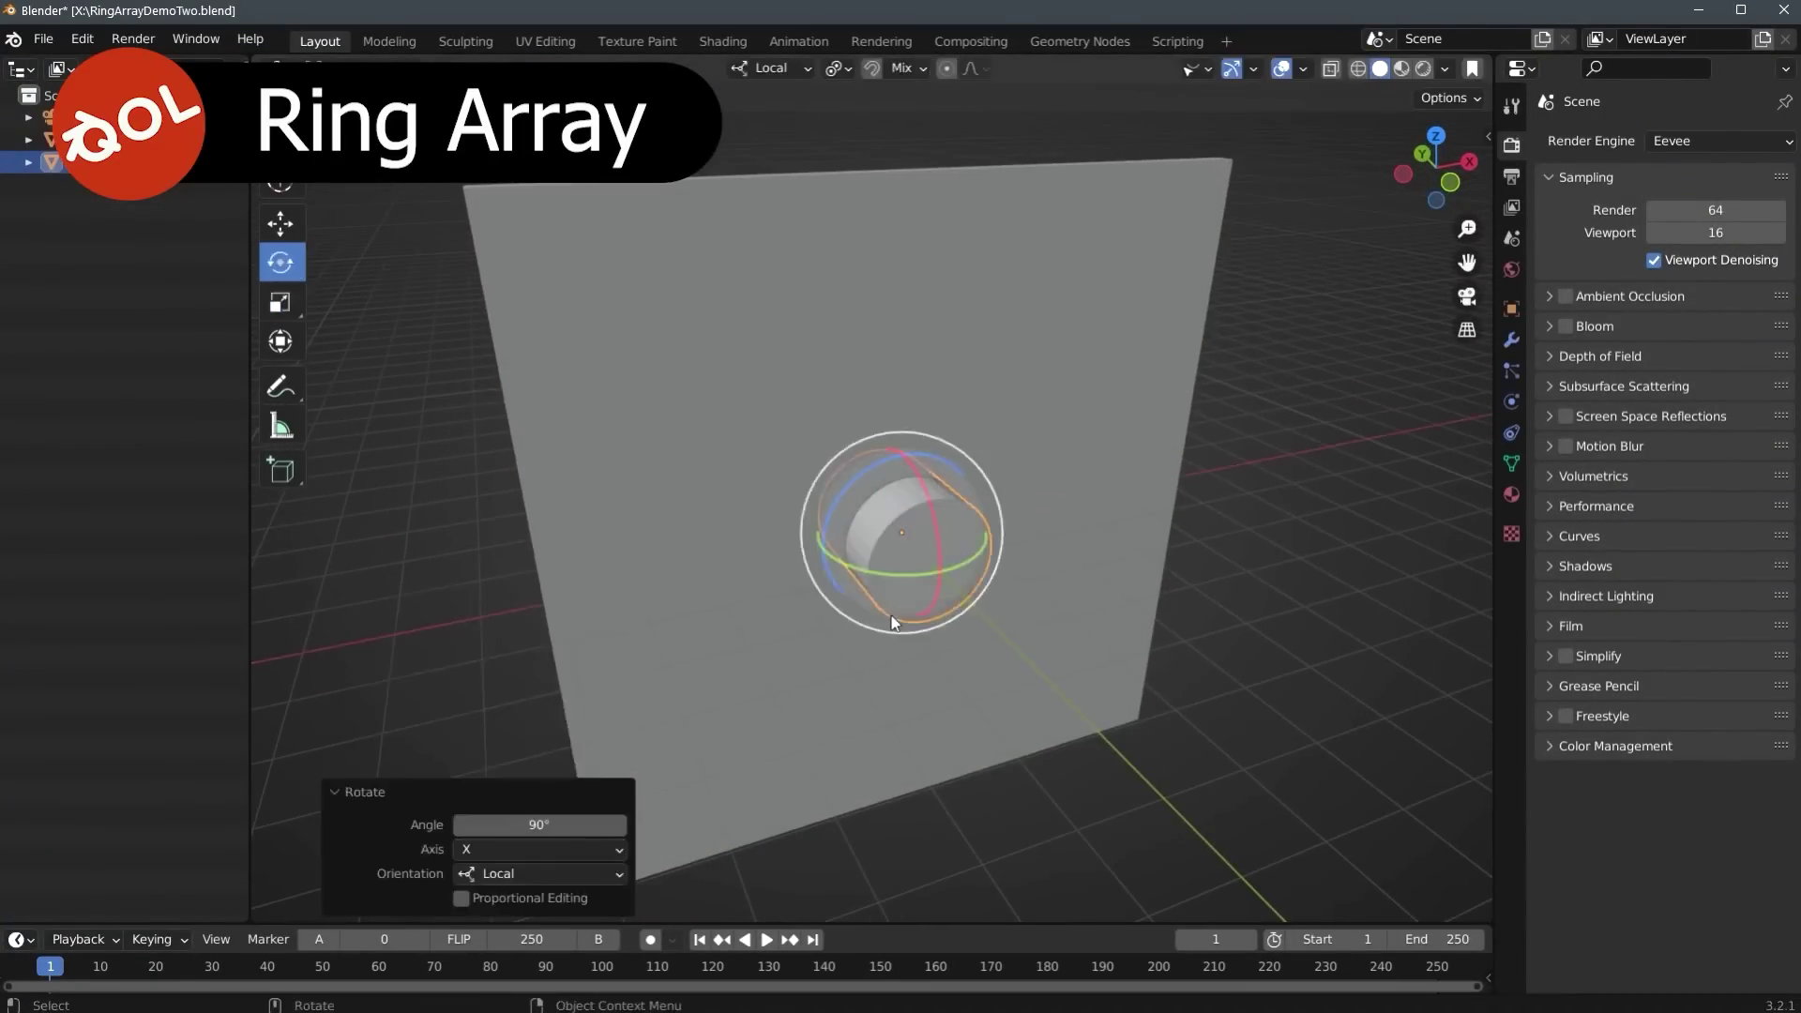
pyautogui.press('s')
pyautogui.hotkey('shift', 'z')
pyautogui.click(1263, 662)
pyautogui.click(1263, 662)
pyautogui.moveTo(1262, 662); pyautogui.dragTo(994, 455, button='middle')
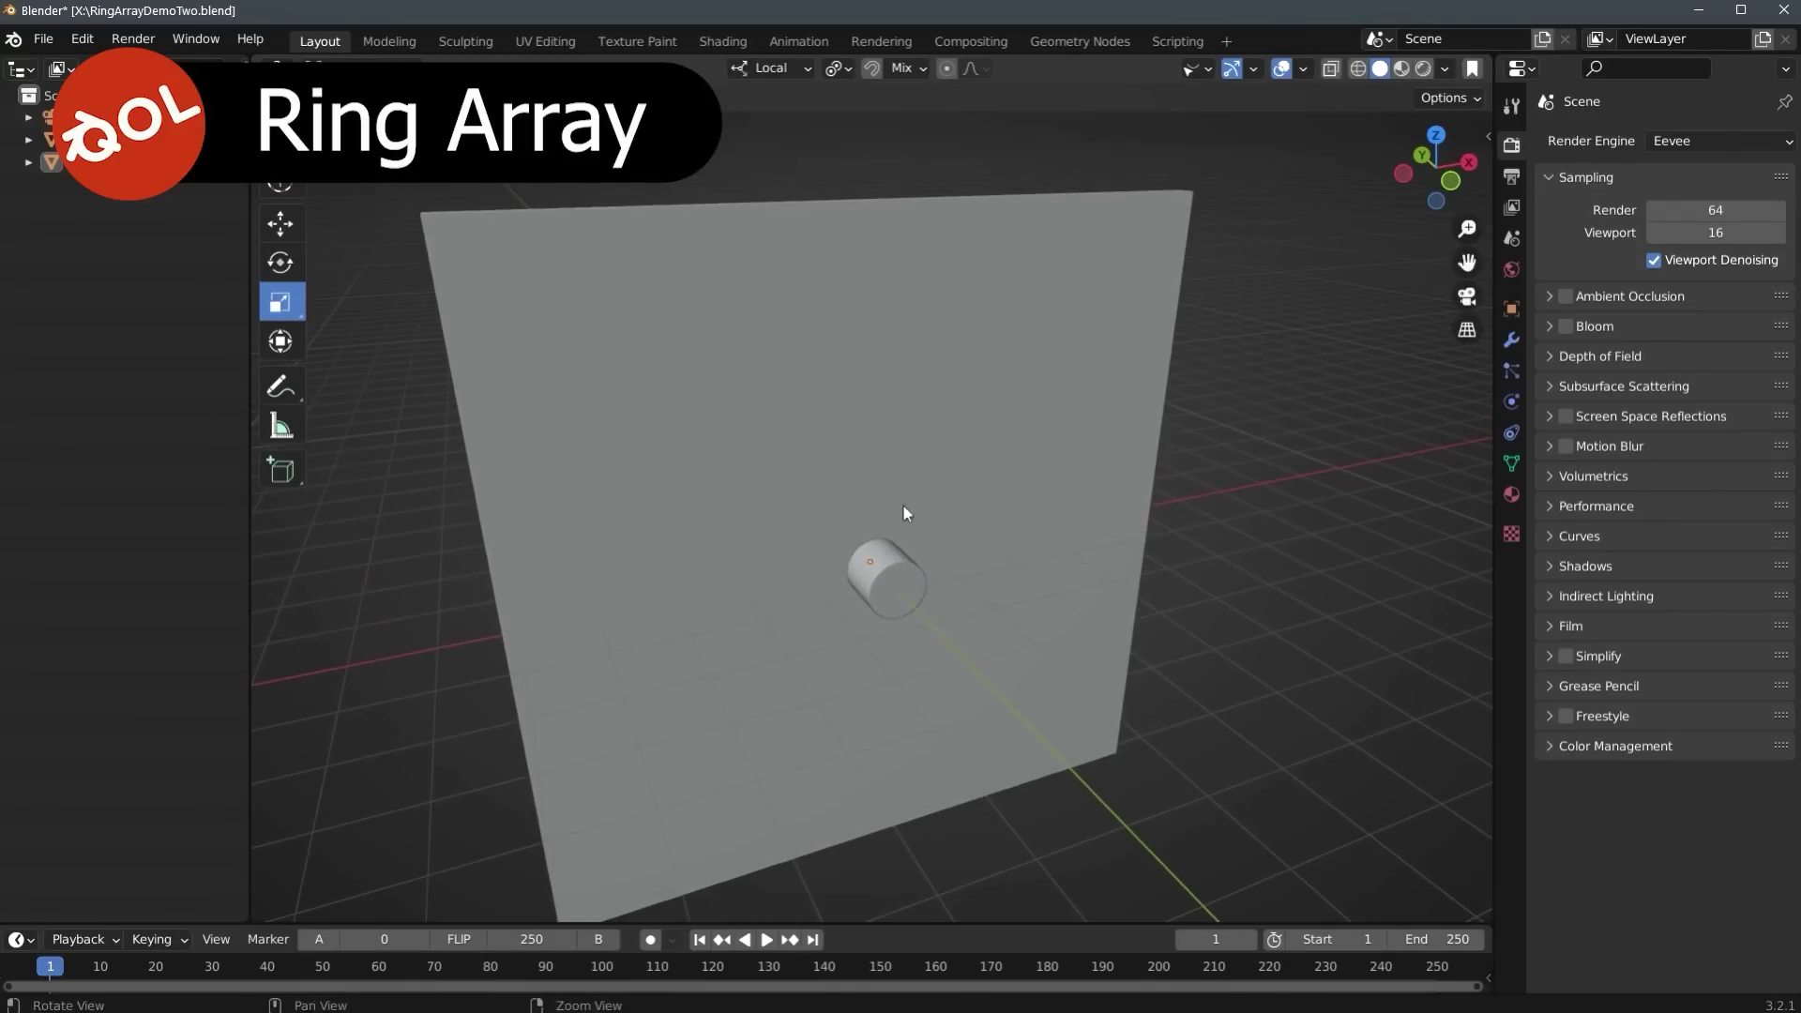
# Cut a ring of 11 holes through the plate at radius 1.84, deleting the original cylinder.
pyautogui.moveTo(904, 514); pyautogui.dragTo(993, 404, button='middle')
pyautogui.click(994, 403)
pyautogui.keyDown('shift'); pyautogui.click(904, 574); pyautogui.keyUp('shift')
pyautogui.click(861, 494)
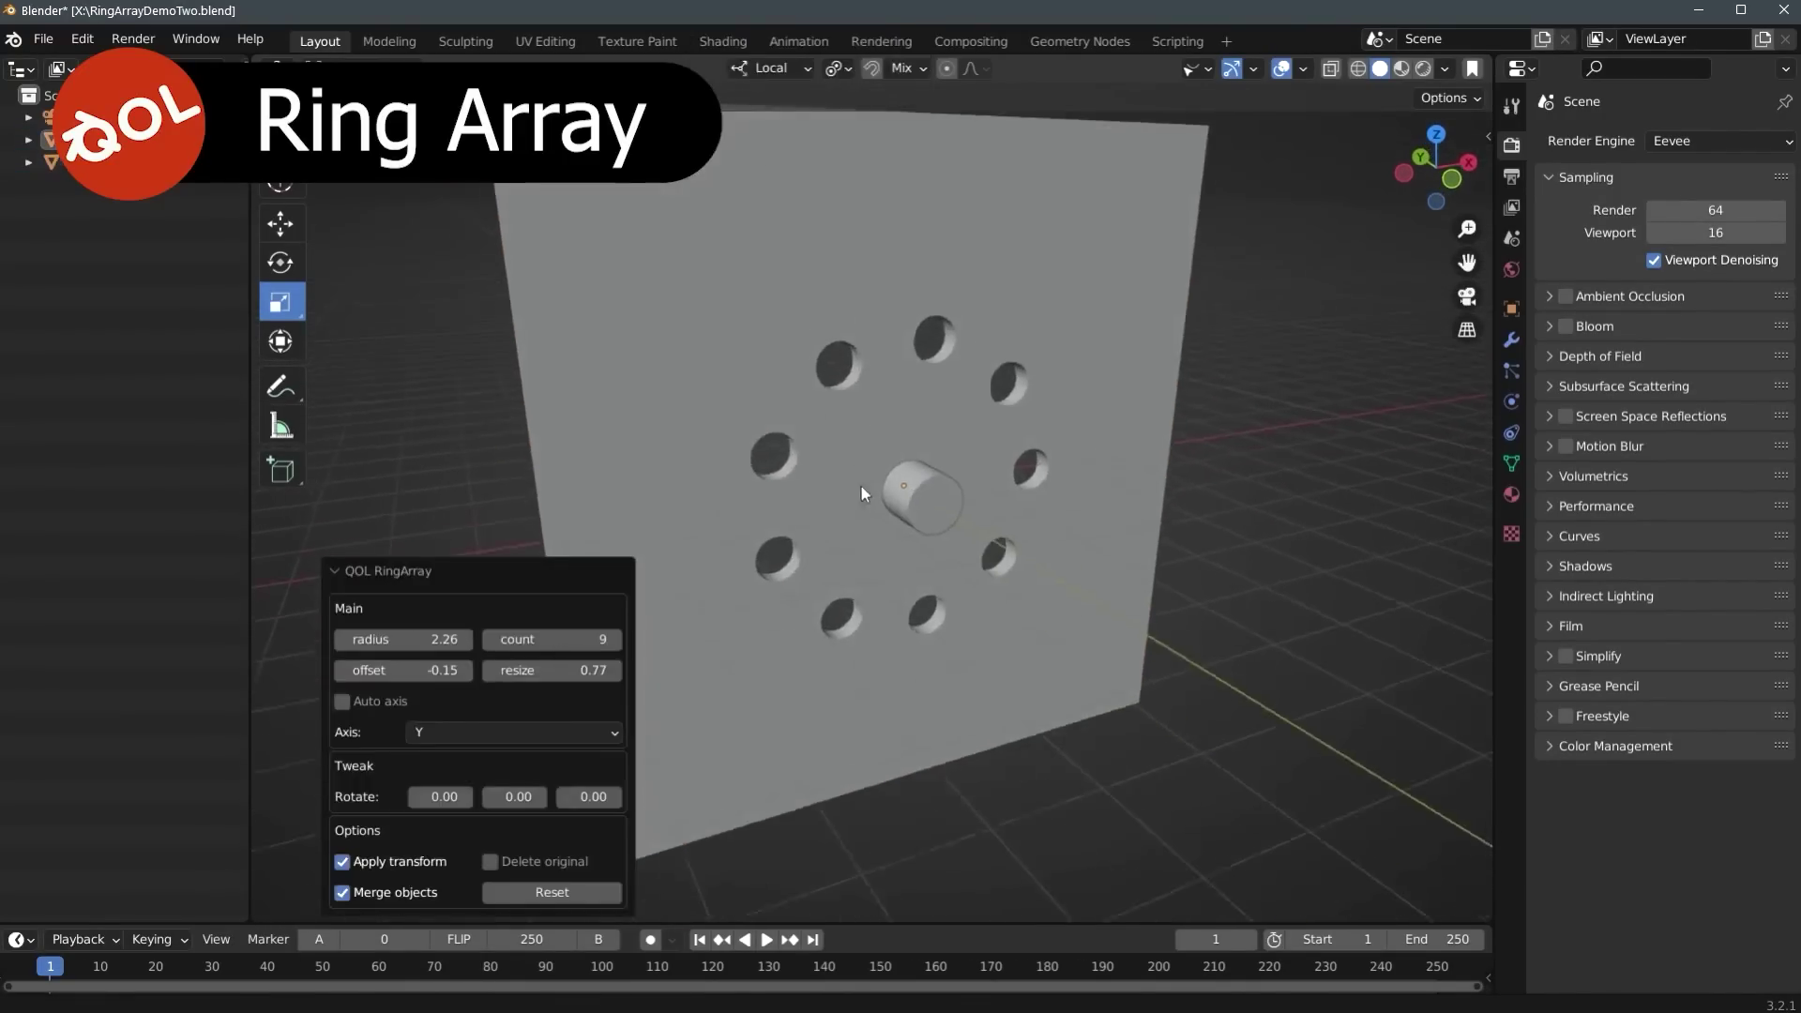
pyautogui.moveTo(861, 493); pyautogui.dragTo(784, 543, button='middle')
pyautogui.click(490, 861)
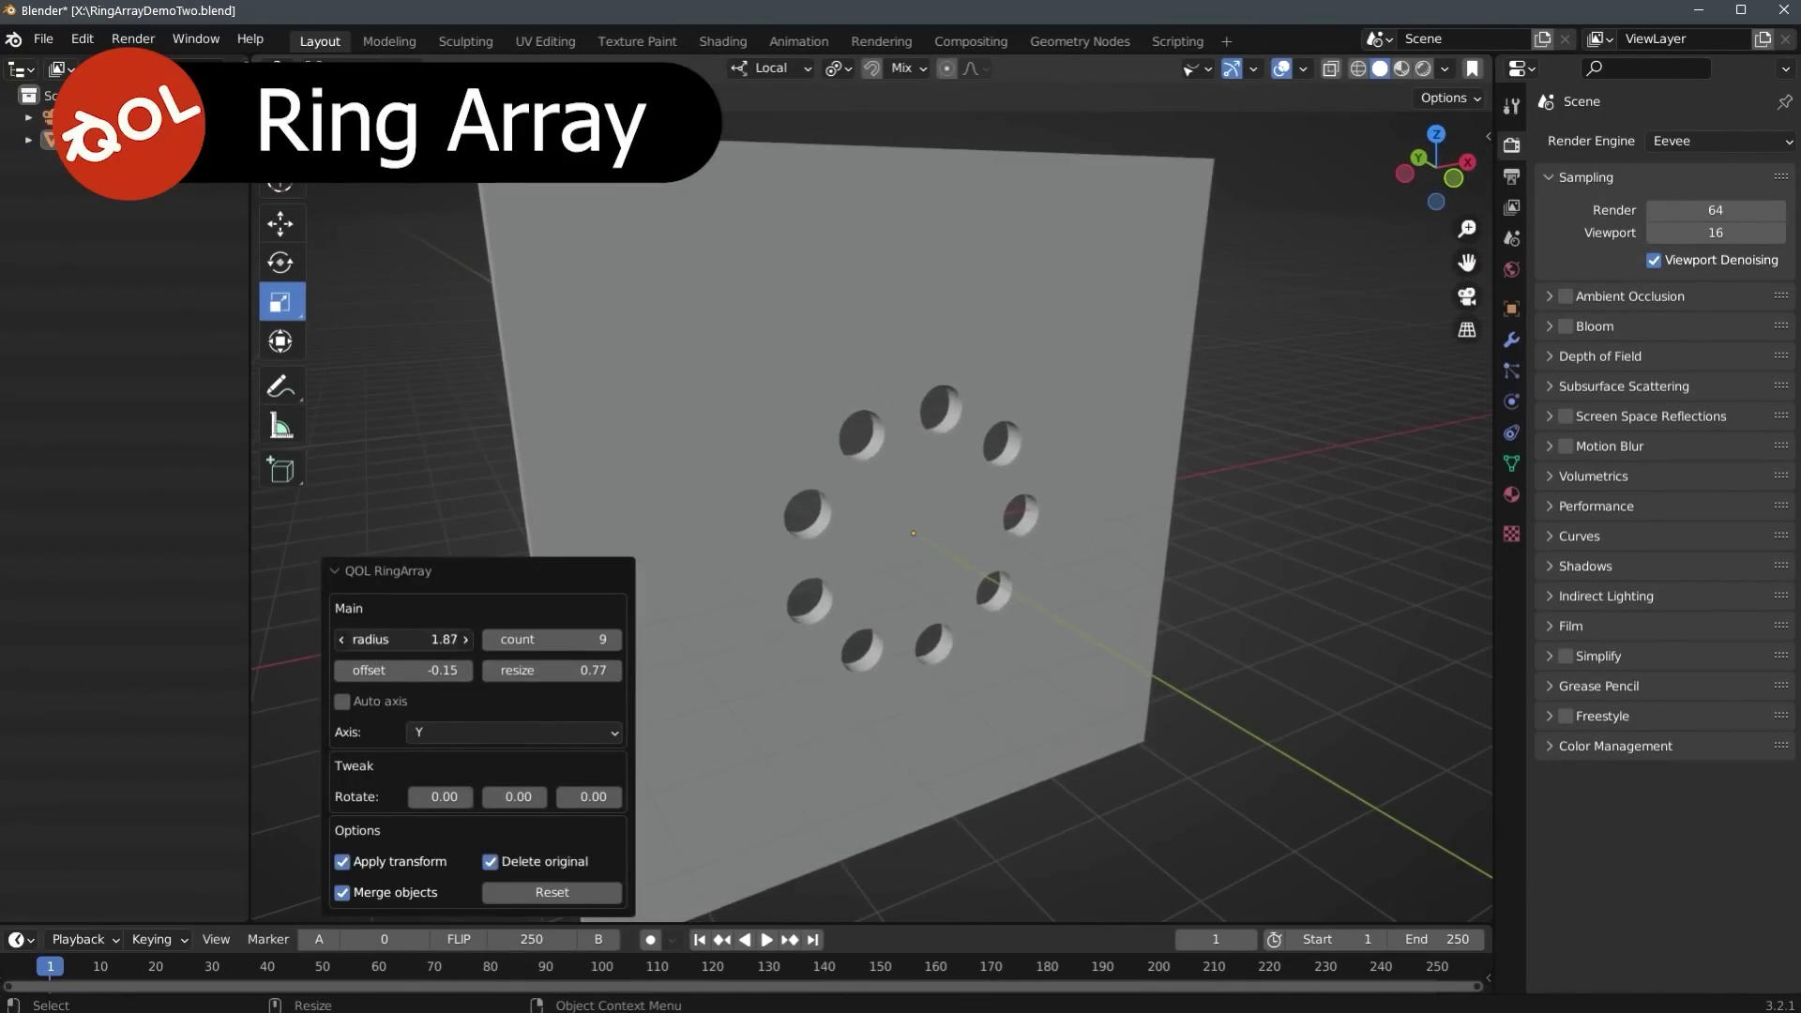
pyautogui.moveTo(404, 639)
pyautogui.mouseDown()
pyautogui.moveTo(376, 639)
pyautogui.moveTo(427, 639)
pyautogui.mouseUp()
pyautogui.moveTo(551, 639); pyautogui.dragTo(567, 639)
pyautogui.moveTo(844, 582); pyautogui.dragTo(872, 515, button='middle')
# Delete the holed plate, add a cube, and arrange it into a ring of 11.
pyautogui.press('Delete')
pyautogui.hotkey('shift', 'a')
pyautogui.click(944, 431)
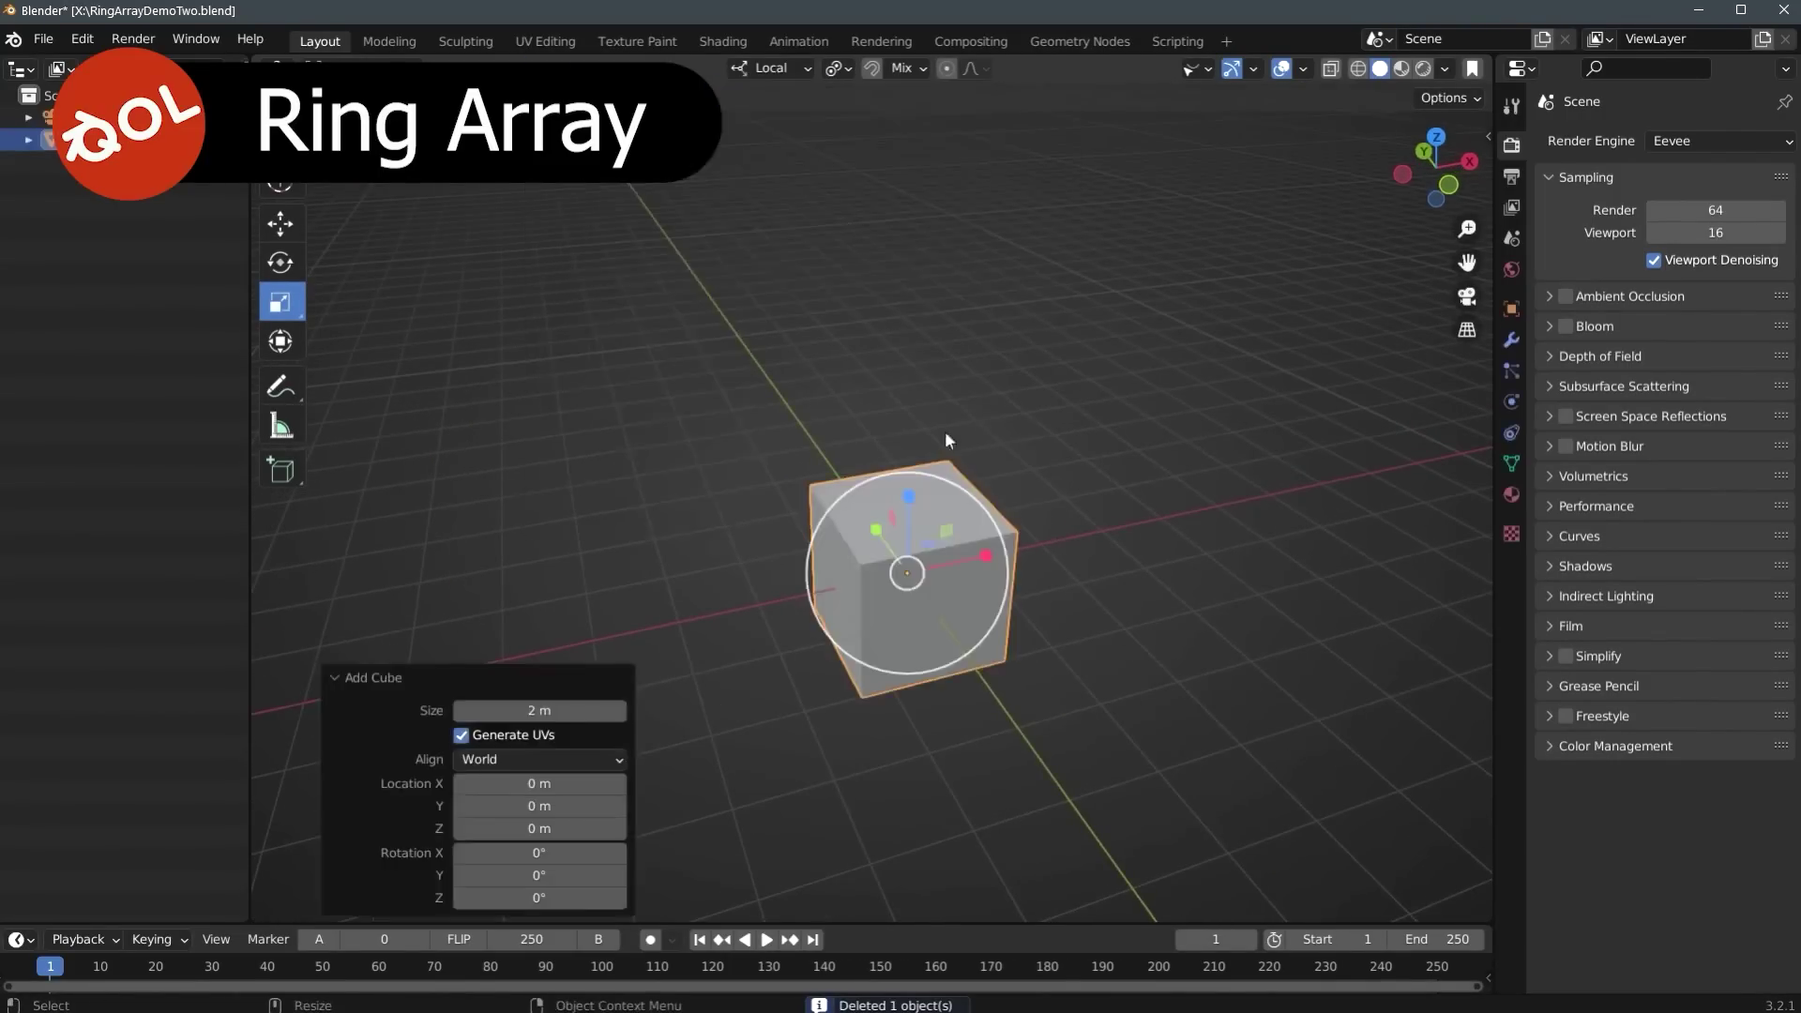
pyautogui.click(835, 616)
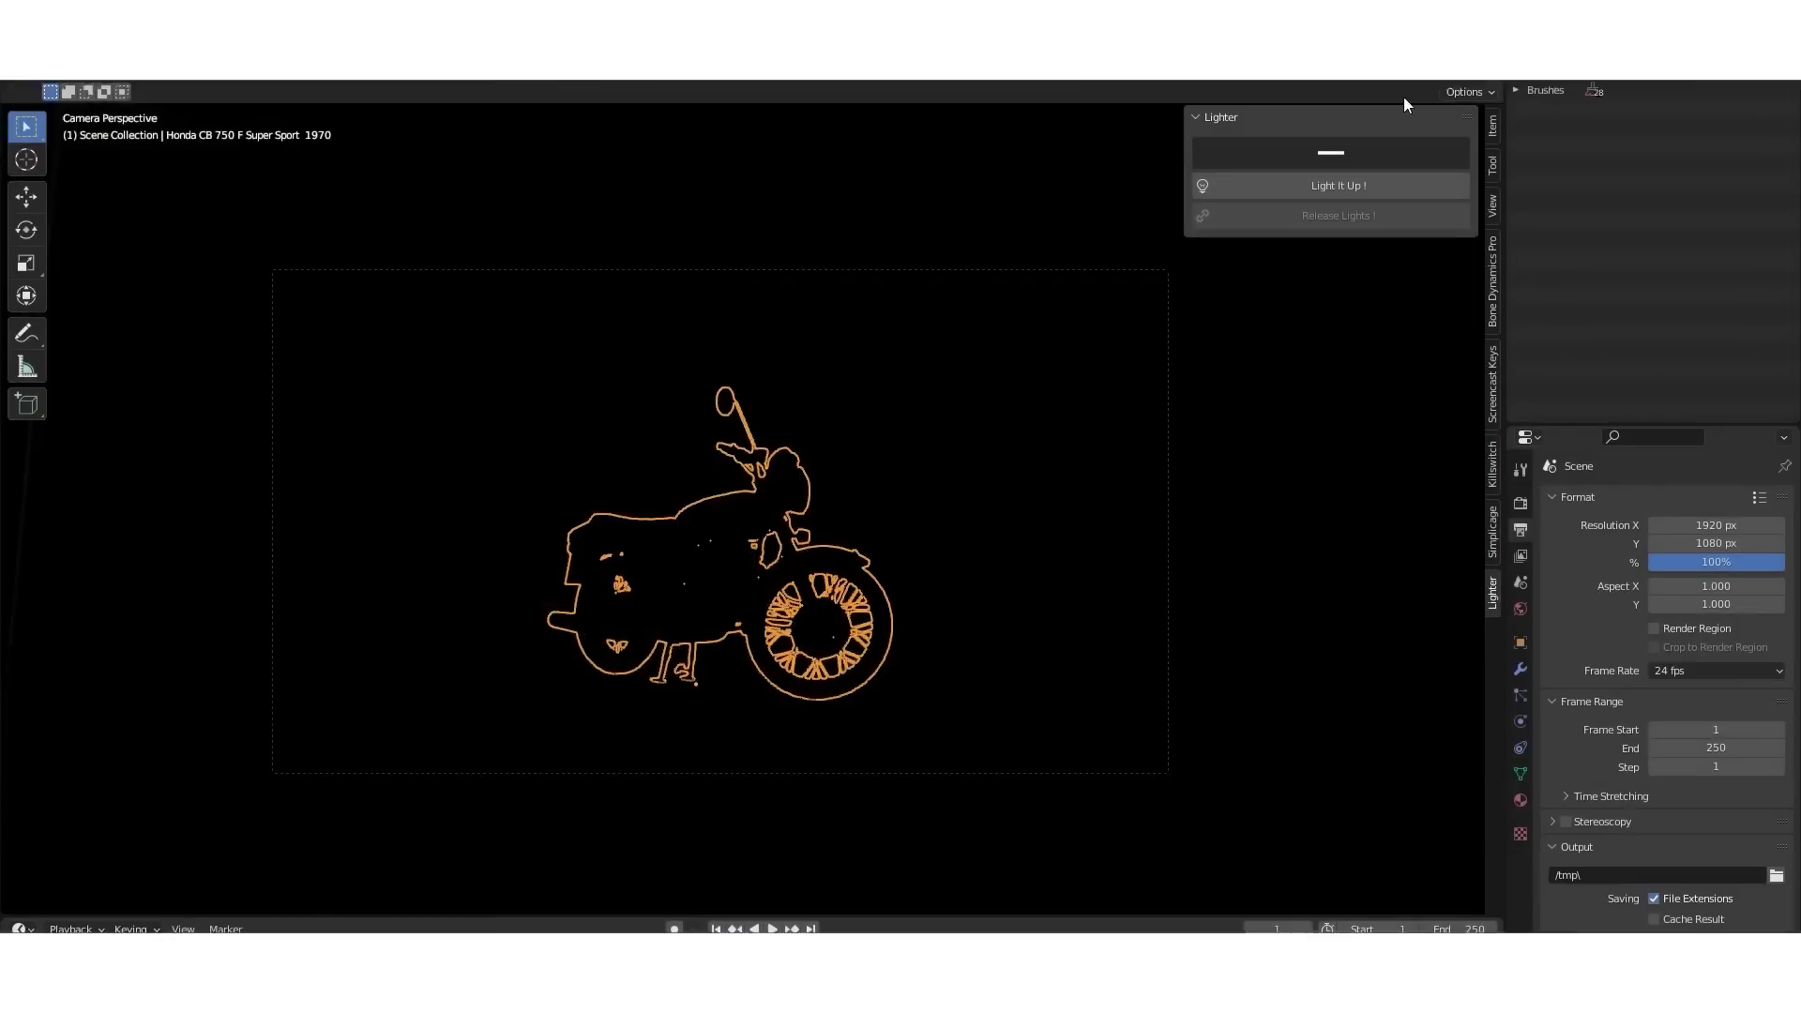
# Light the motorcycle with a chosen palette, step the seed, and rotate lights to 0.840.
pyautogui.click(1349, 155)
pyautogui.click(1268, 202)
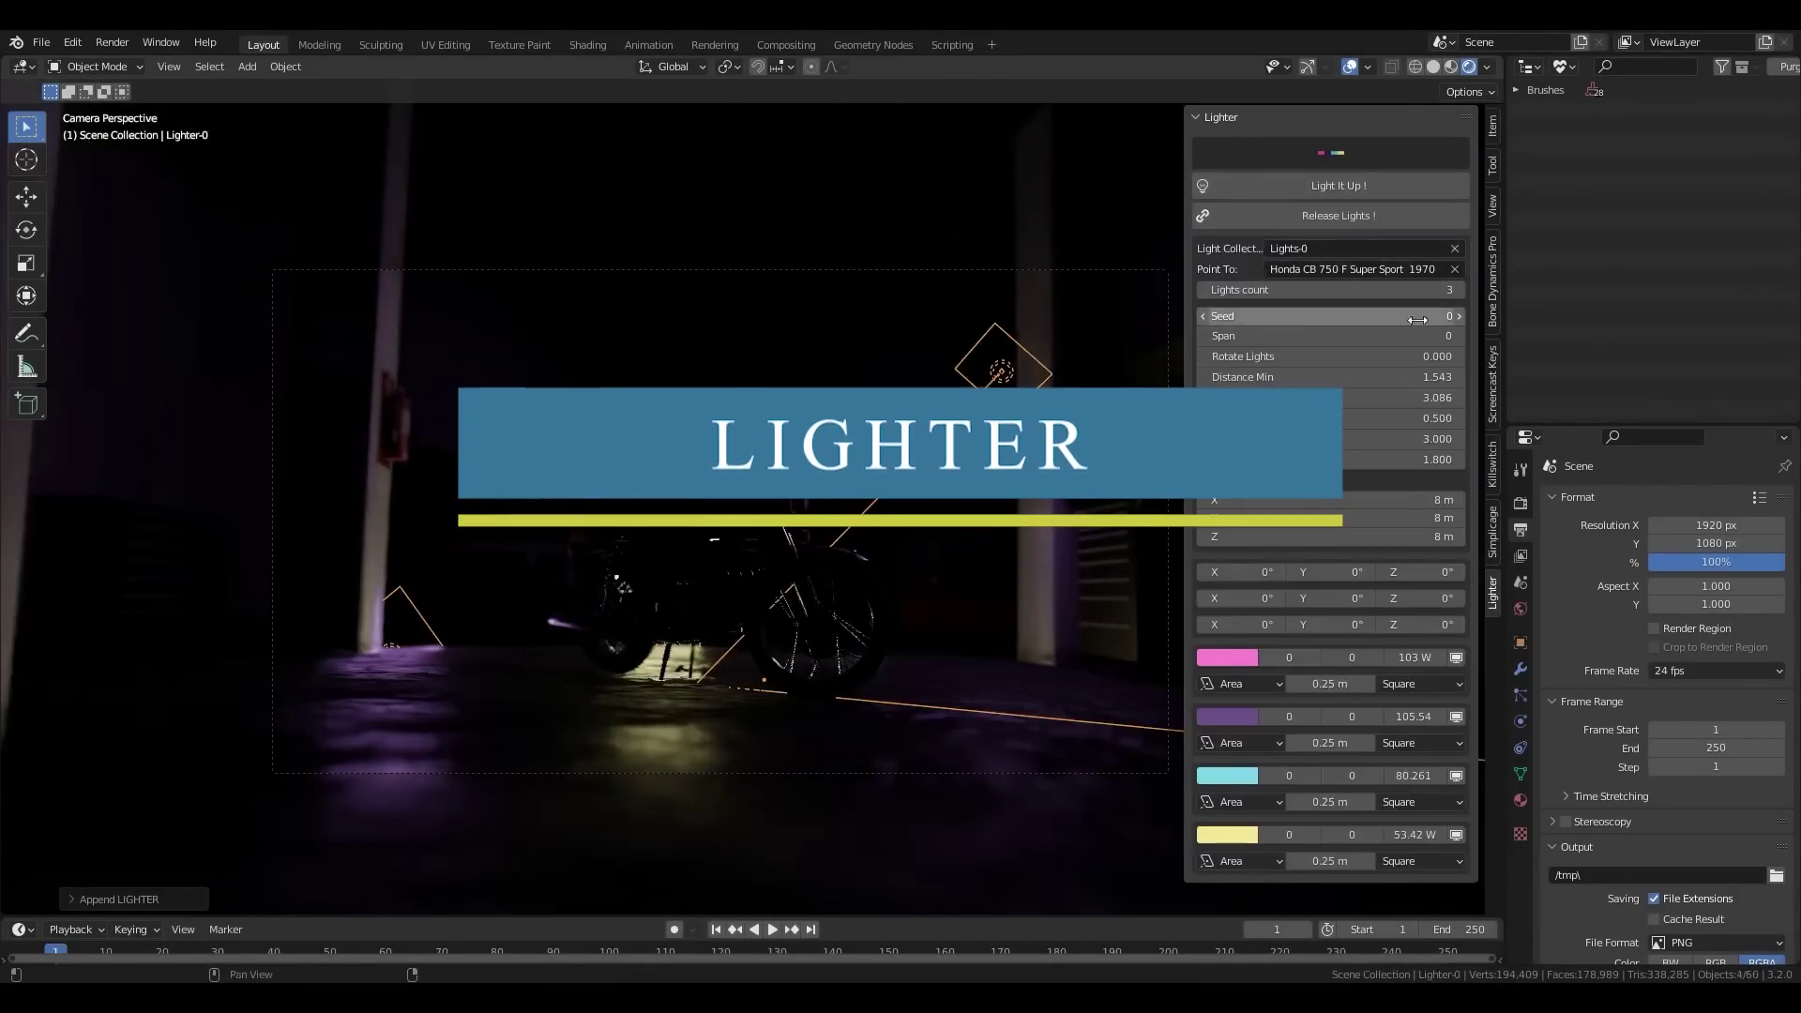
pyautogui.click(1461, 315)
pyautogui.click(1461, 315)
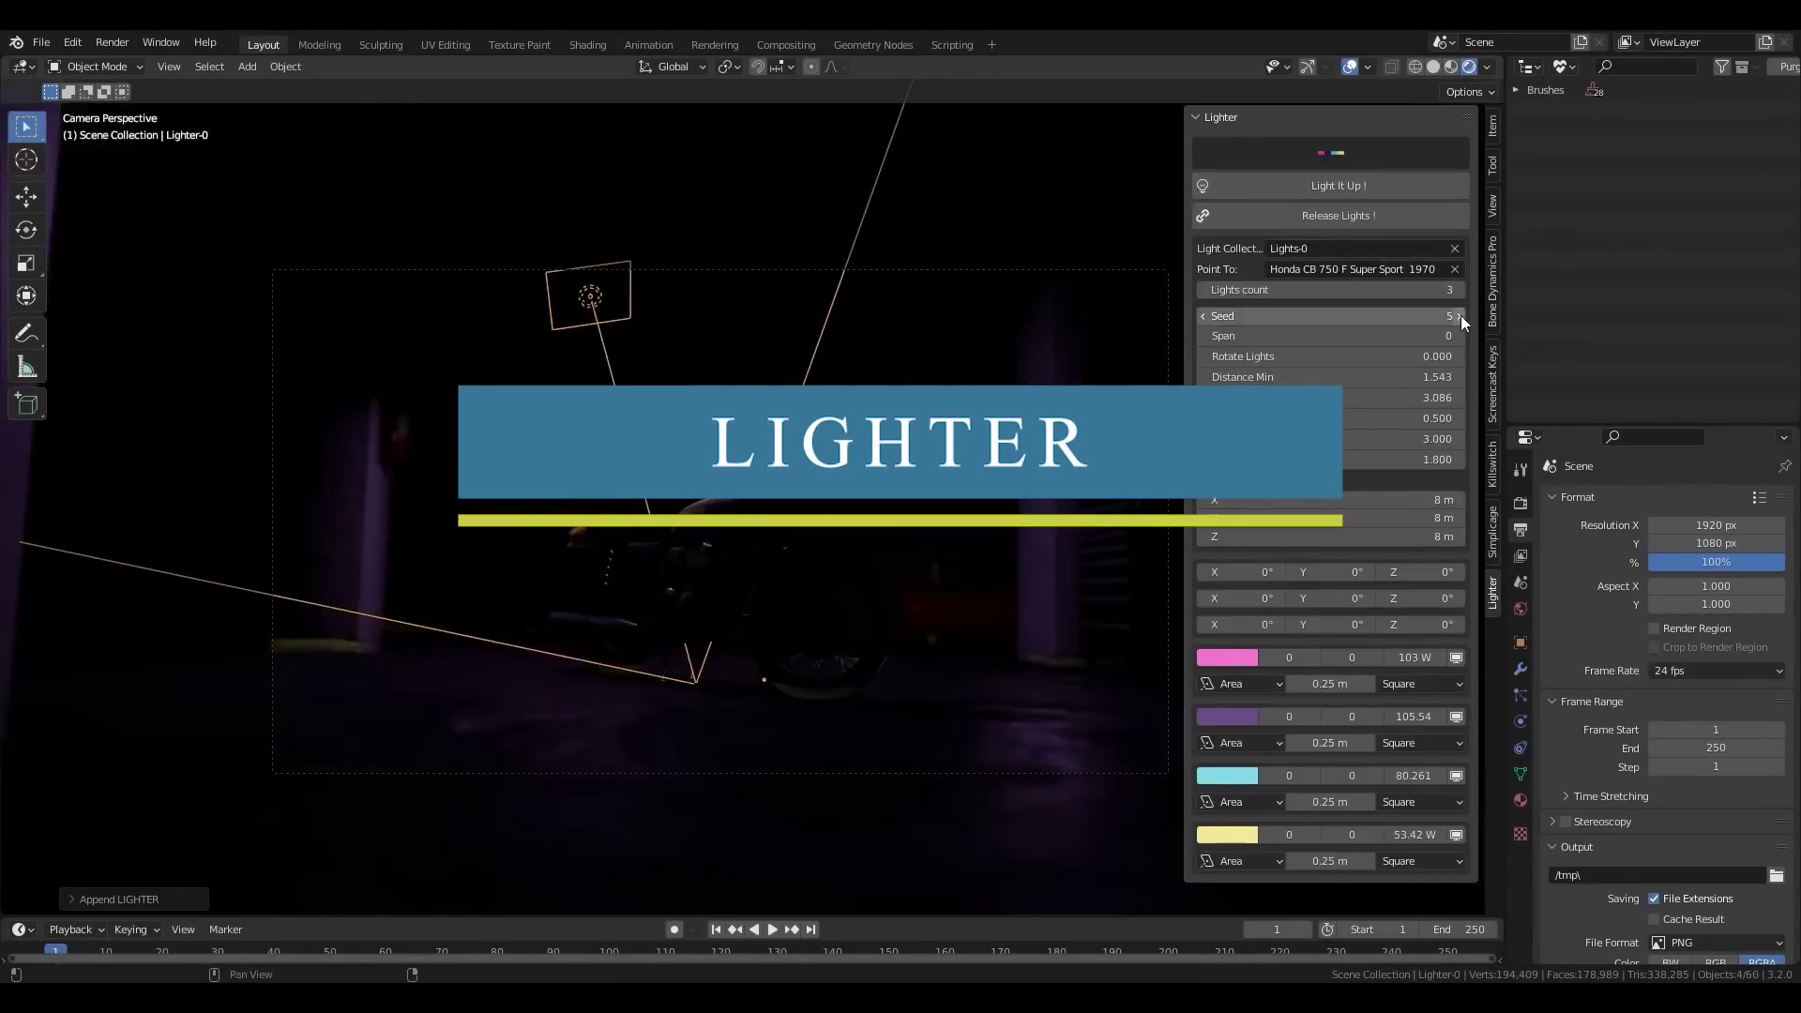
pyautogui.click(1460, 316)
pyautogui.click(1461, 315)
pyautogui.click(1460, 315)
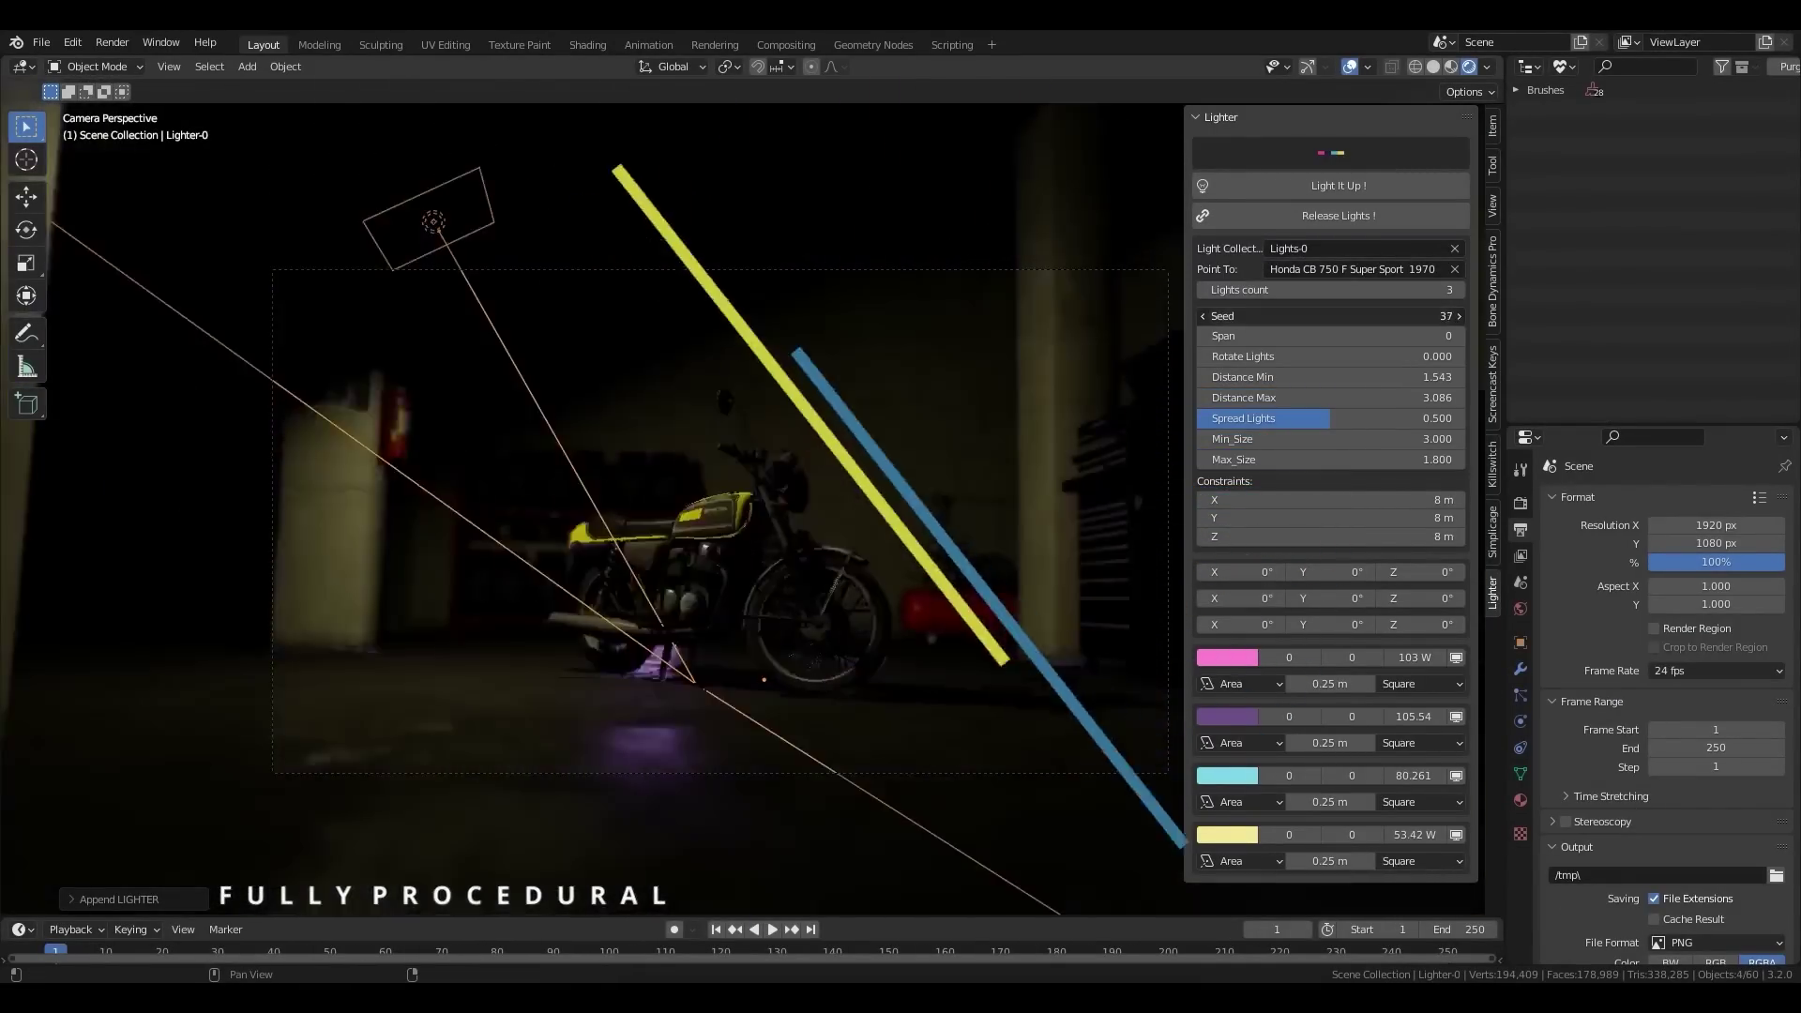
pyautogui.moveTo(1263, 354)
pyautogui.mouseDown()
pyautogui.moveTo(1313, 355)
pyautogui.moveTo(1248, 356)
pyautogui.mouseUp()
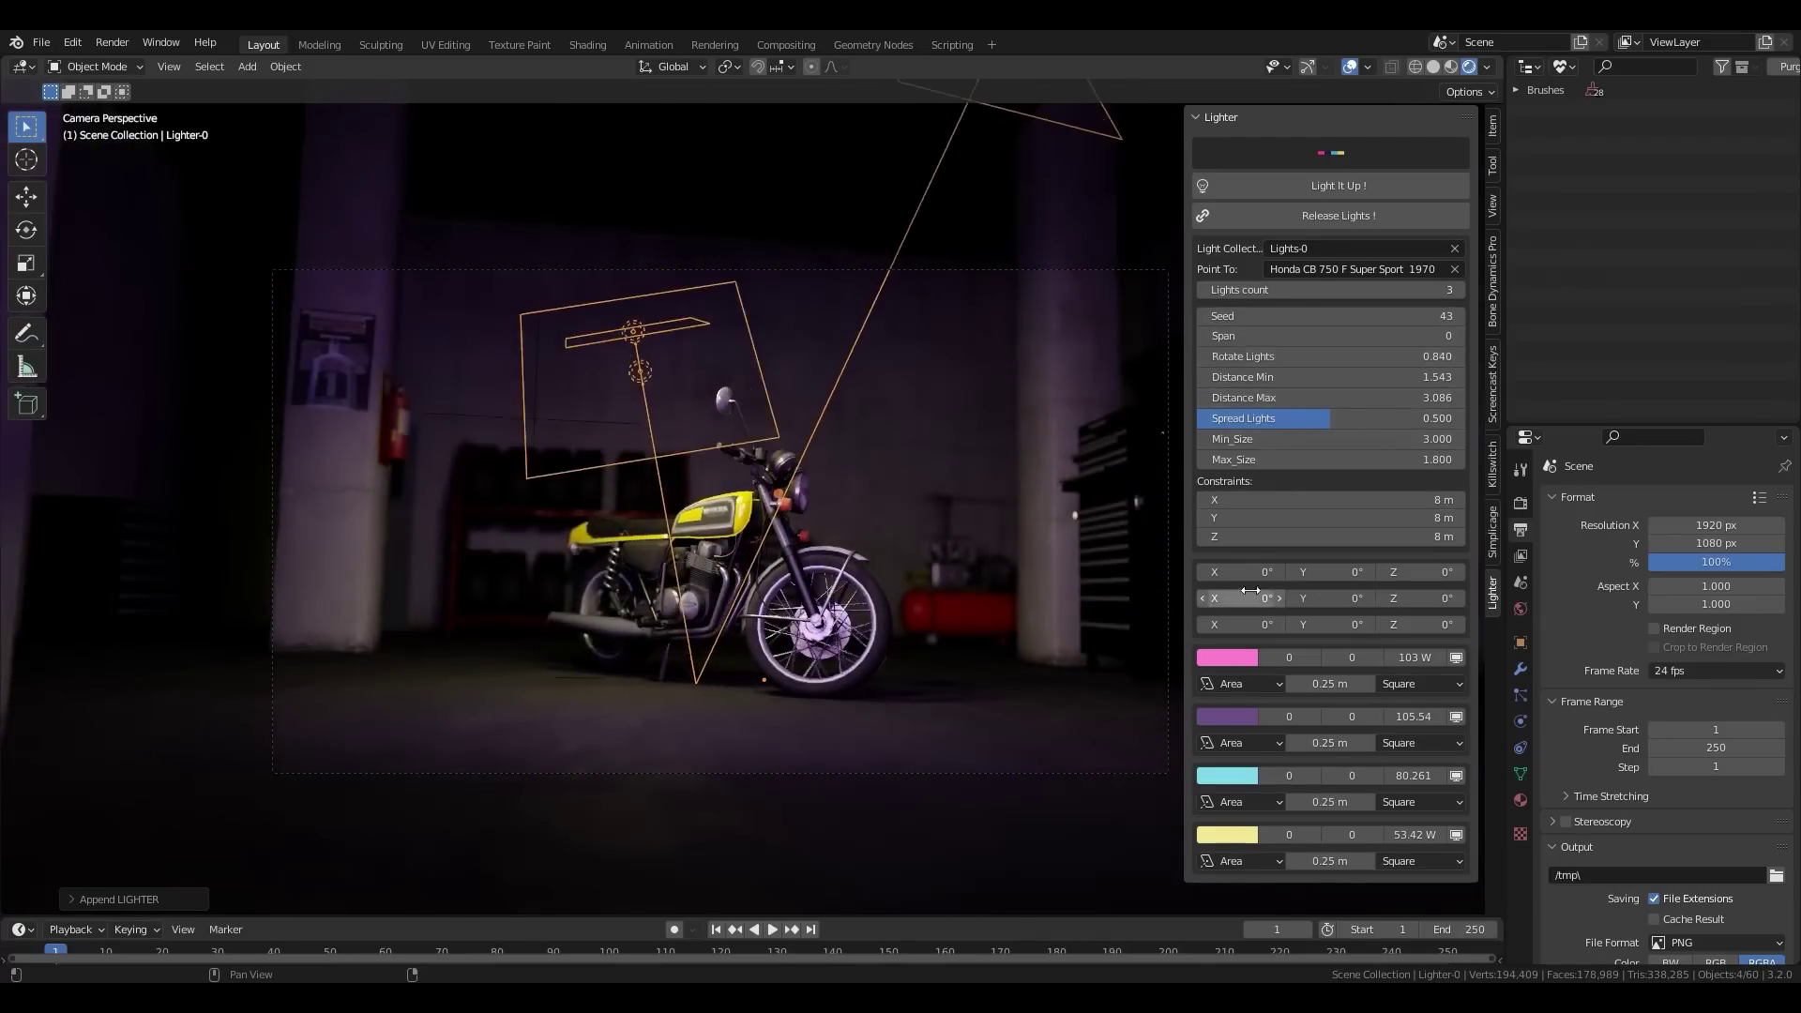
# Add a fourth light and darken the pink light to mauve.
pyautogui.click(1460, 288)
pyautogui.click(1227, 683)
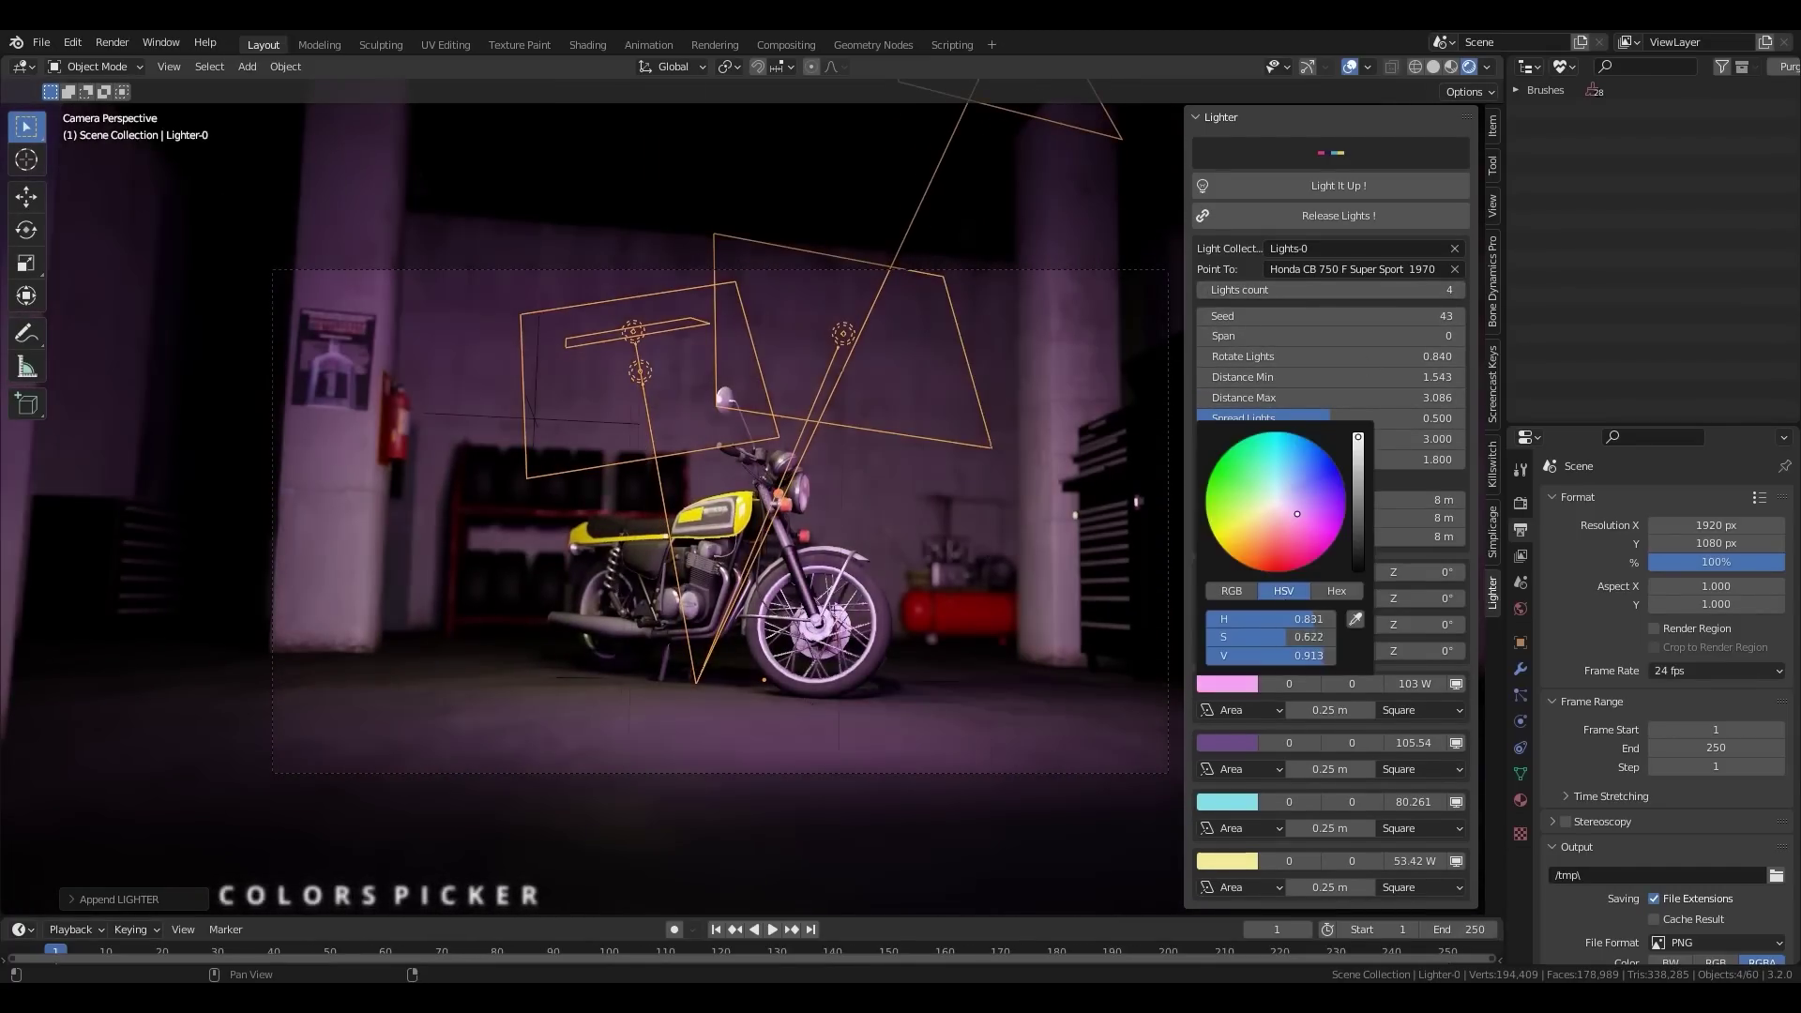
pyautogui.click(1363, 471)
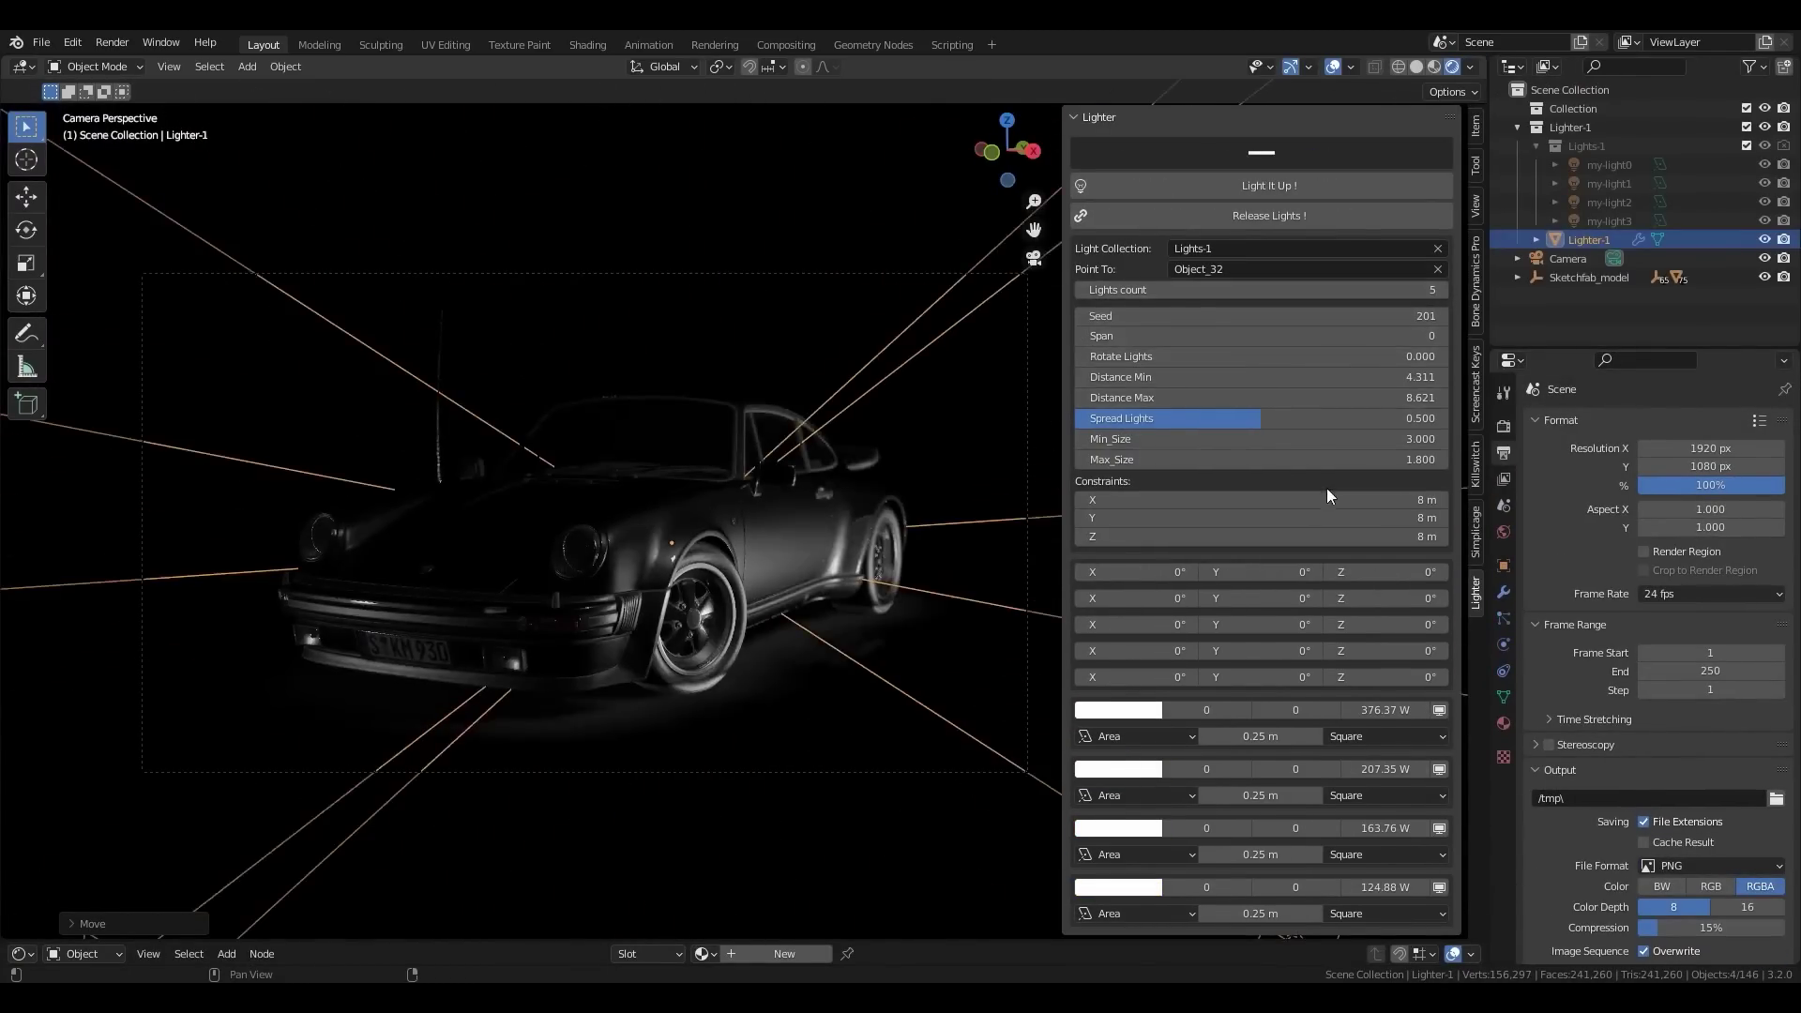
# Pull the lights to 2.33 m in X and Y, tilt two lights, and maximize the viewport.
pyautogui.moveTo(1327, 495); pyautogui.dragTo(1441, 561)
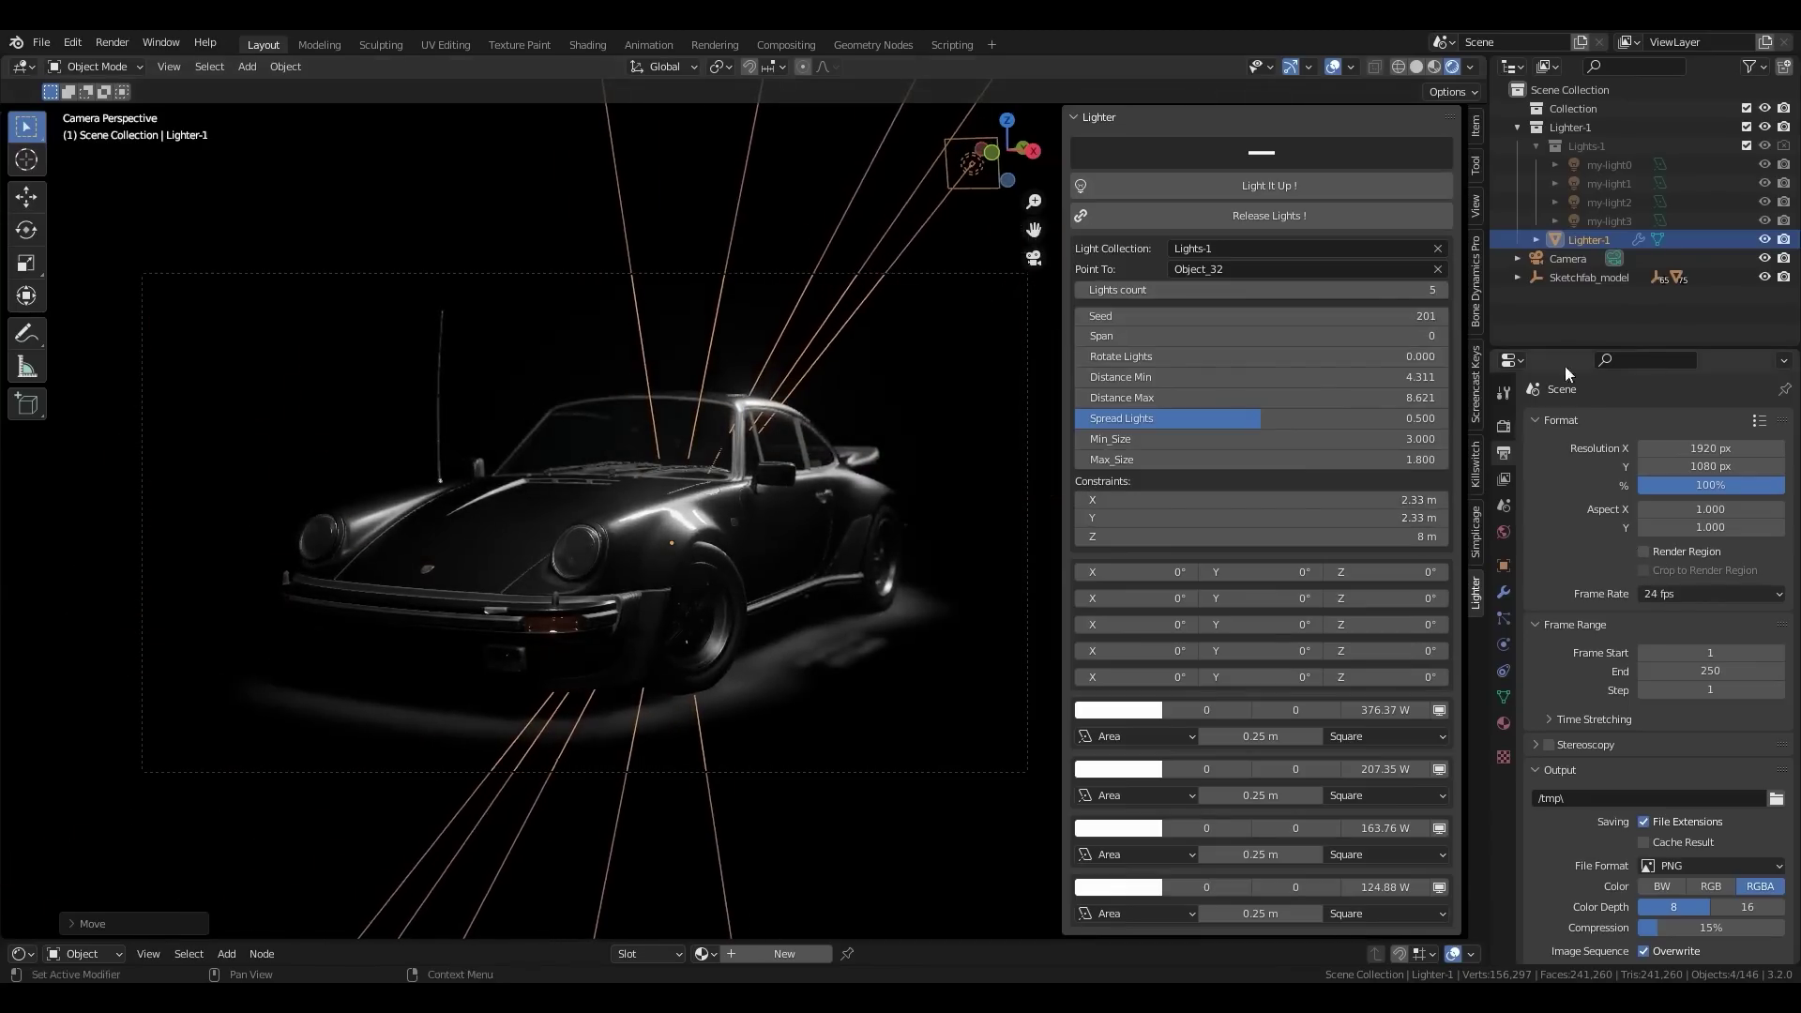
pyautogui.moveTo(1262, 650); pyautogui.dragTo(1290, 650)
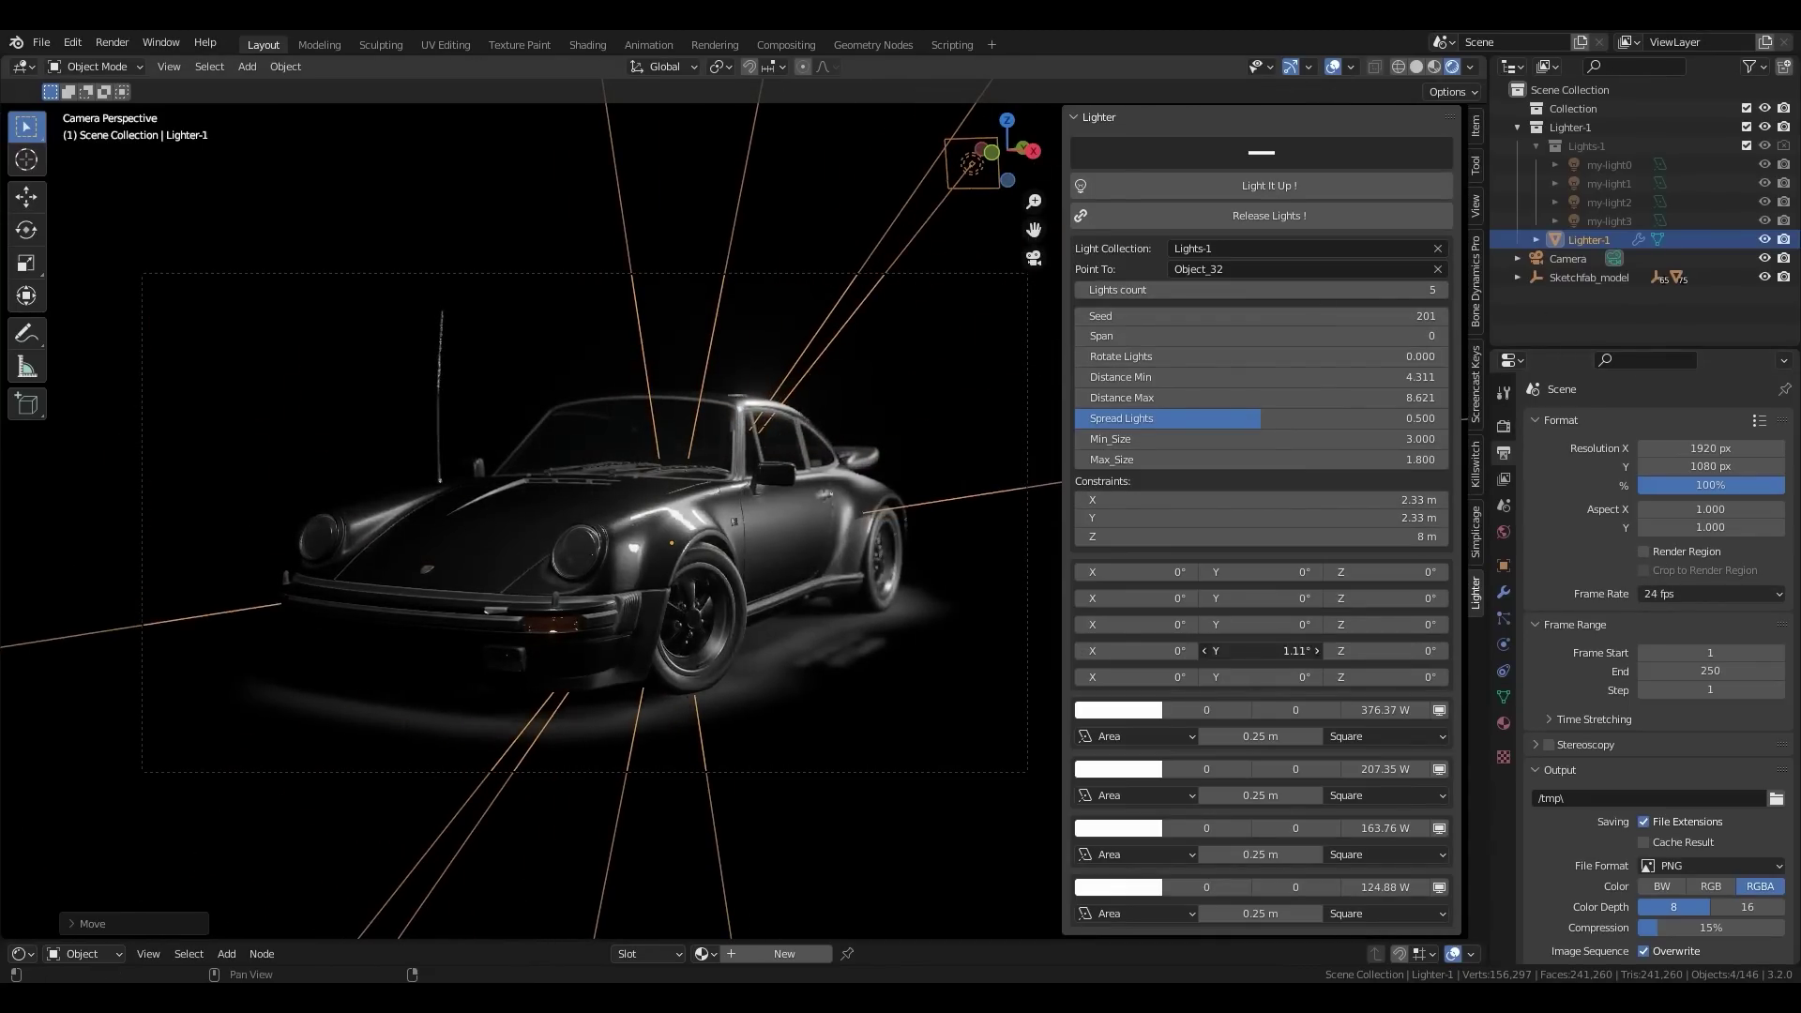
pyautogui.moveTo(1173, 676); pyautogui.dragTo(1332, 769)
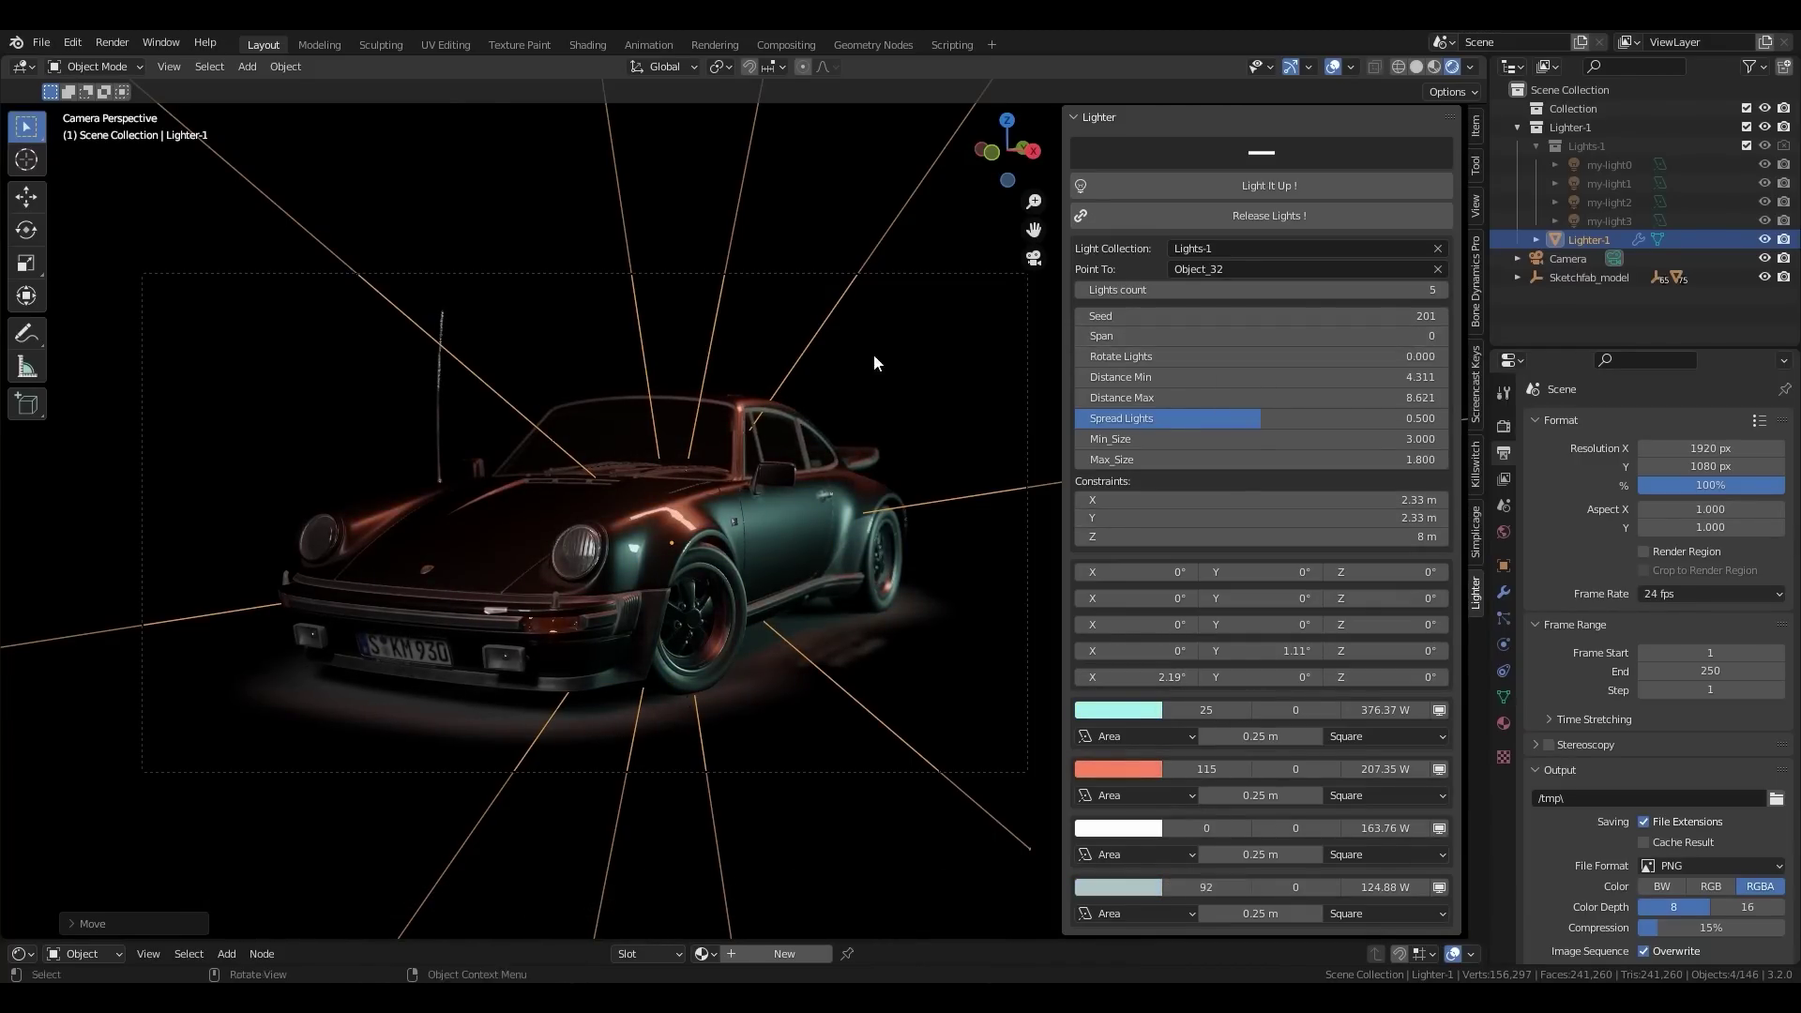
pyautogui.press('n')
pyautogui.hotkey('ctrl', 'space')
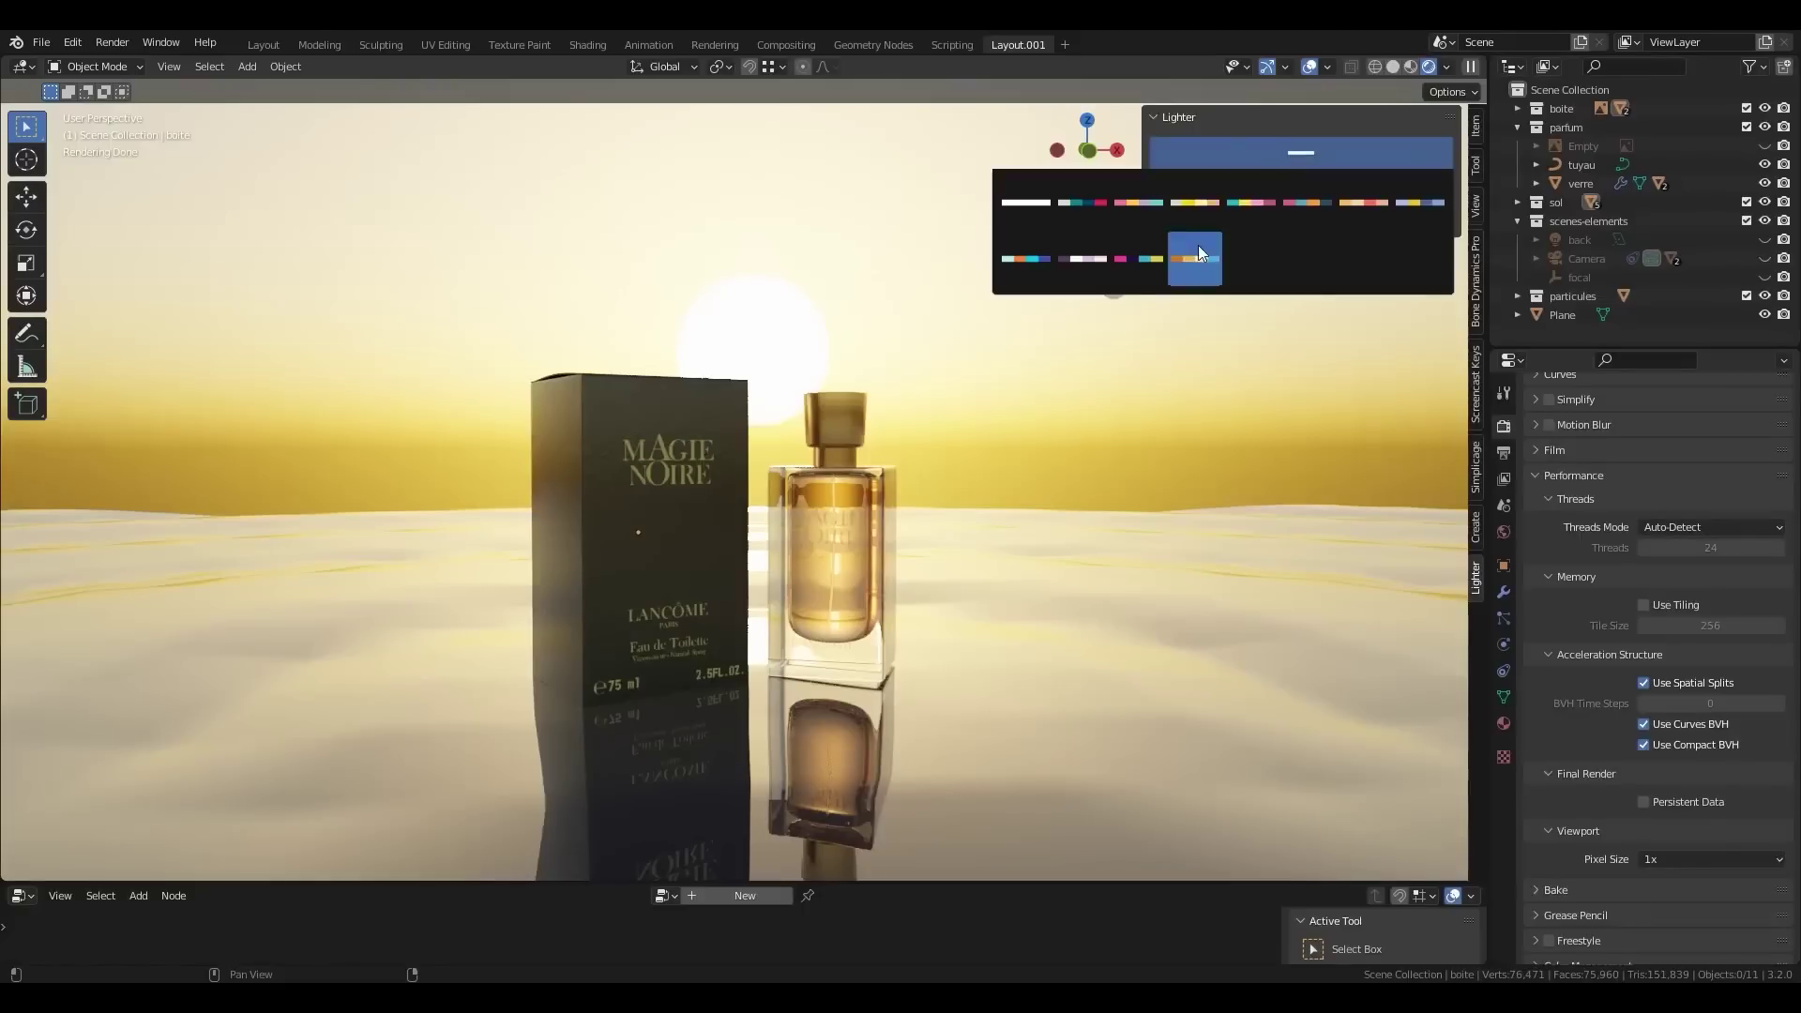
# Generate random lights around the perfume bottle, re-seed their placement and rotate the second and third lights.
pyautogui.click(1212, 187)
pyautogui.moveTo(1304, 316); pyautogui.dragTo(1341, 316)
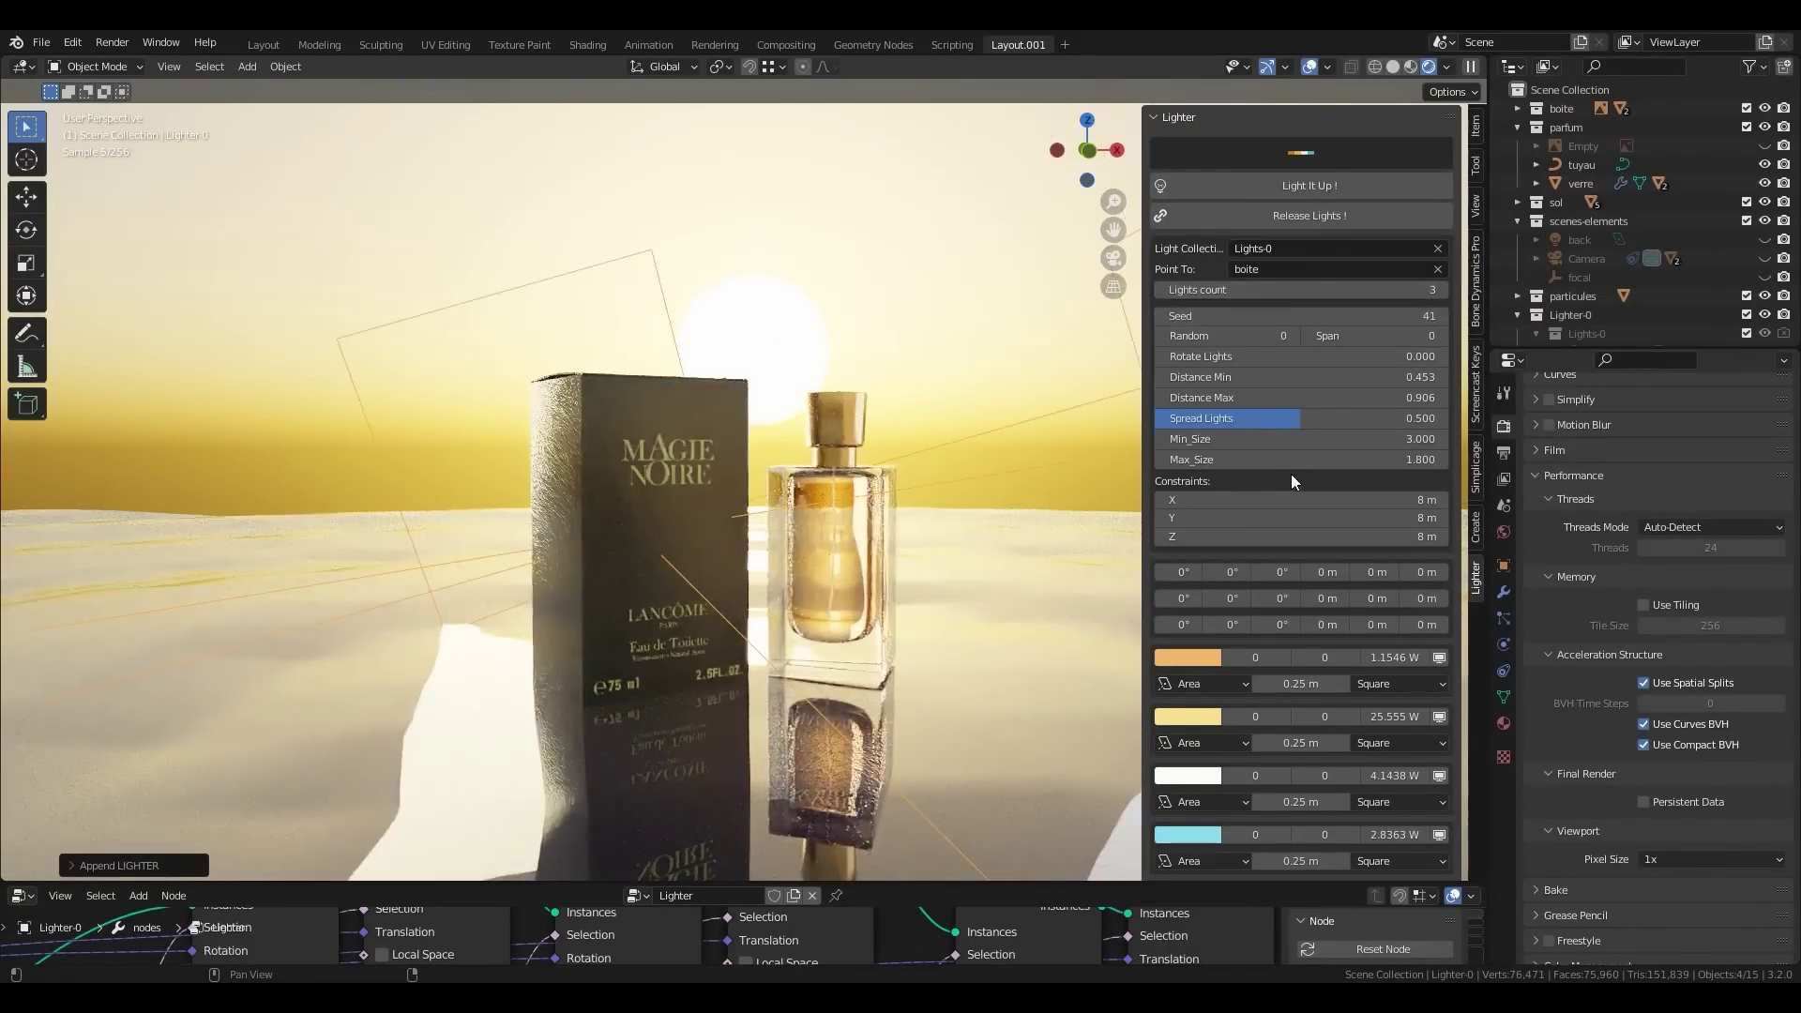
pyautogui.moveTo(1181, 599); pyautogui.dragTo(1266, 625)
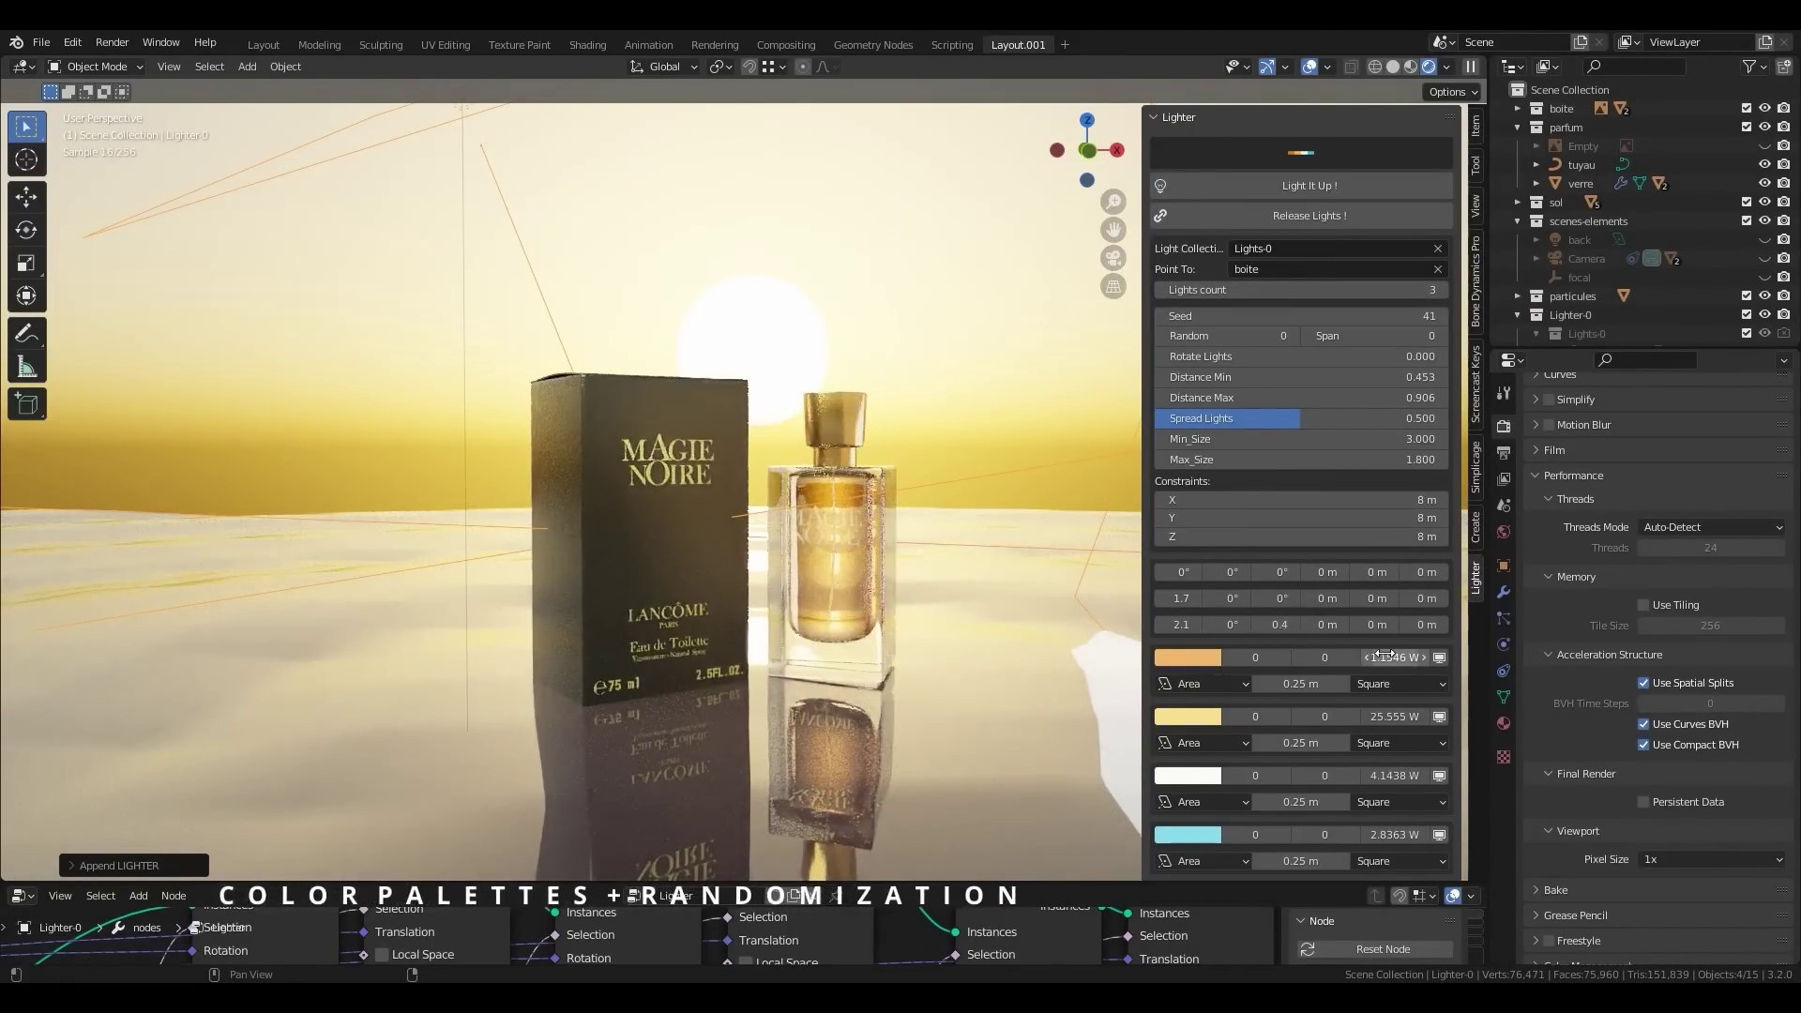
# Raise light power to 8 and 50 W, widen the spot cone, enlarge the area light, and render.
pyautogui.moveTo(1385, 657); pyautogui.dragTo(1392, 758)
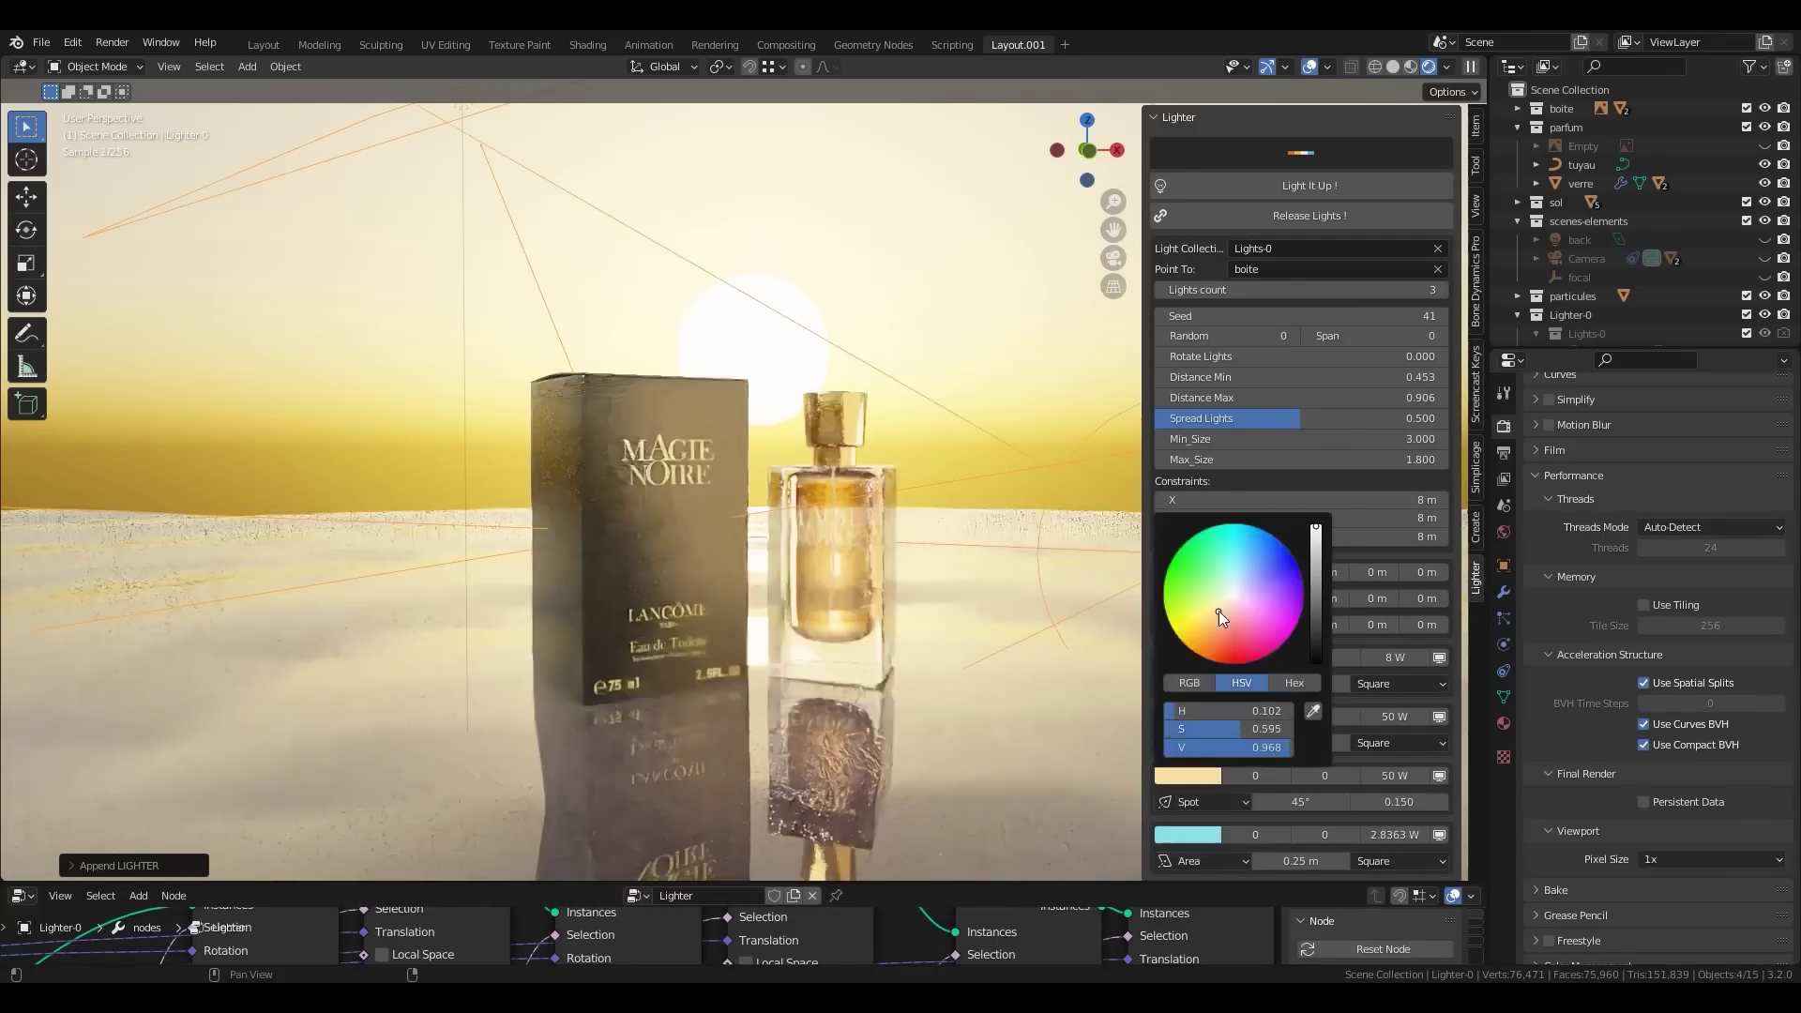
pyautogui.moveTo(1300, 802); pyautogui.dragTo(1342, 801)
pyautogui.moveTo(1301, 743); pyautogui.dragTo(1342, 743)
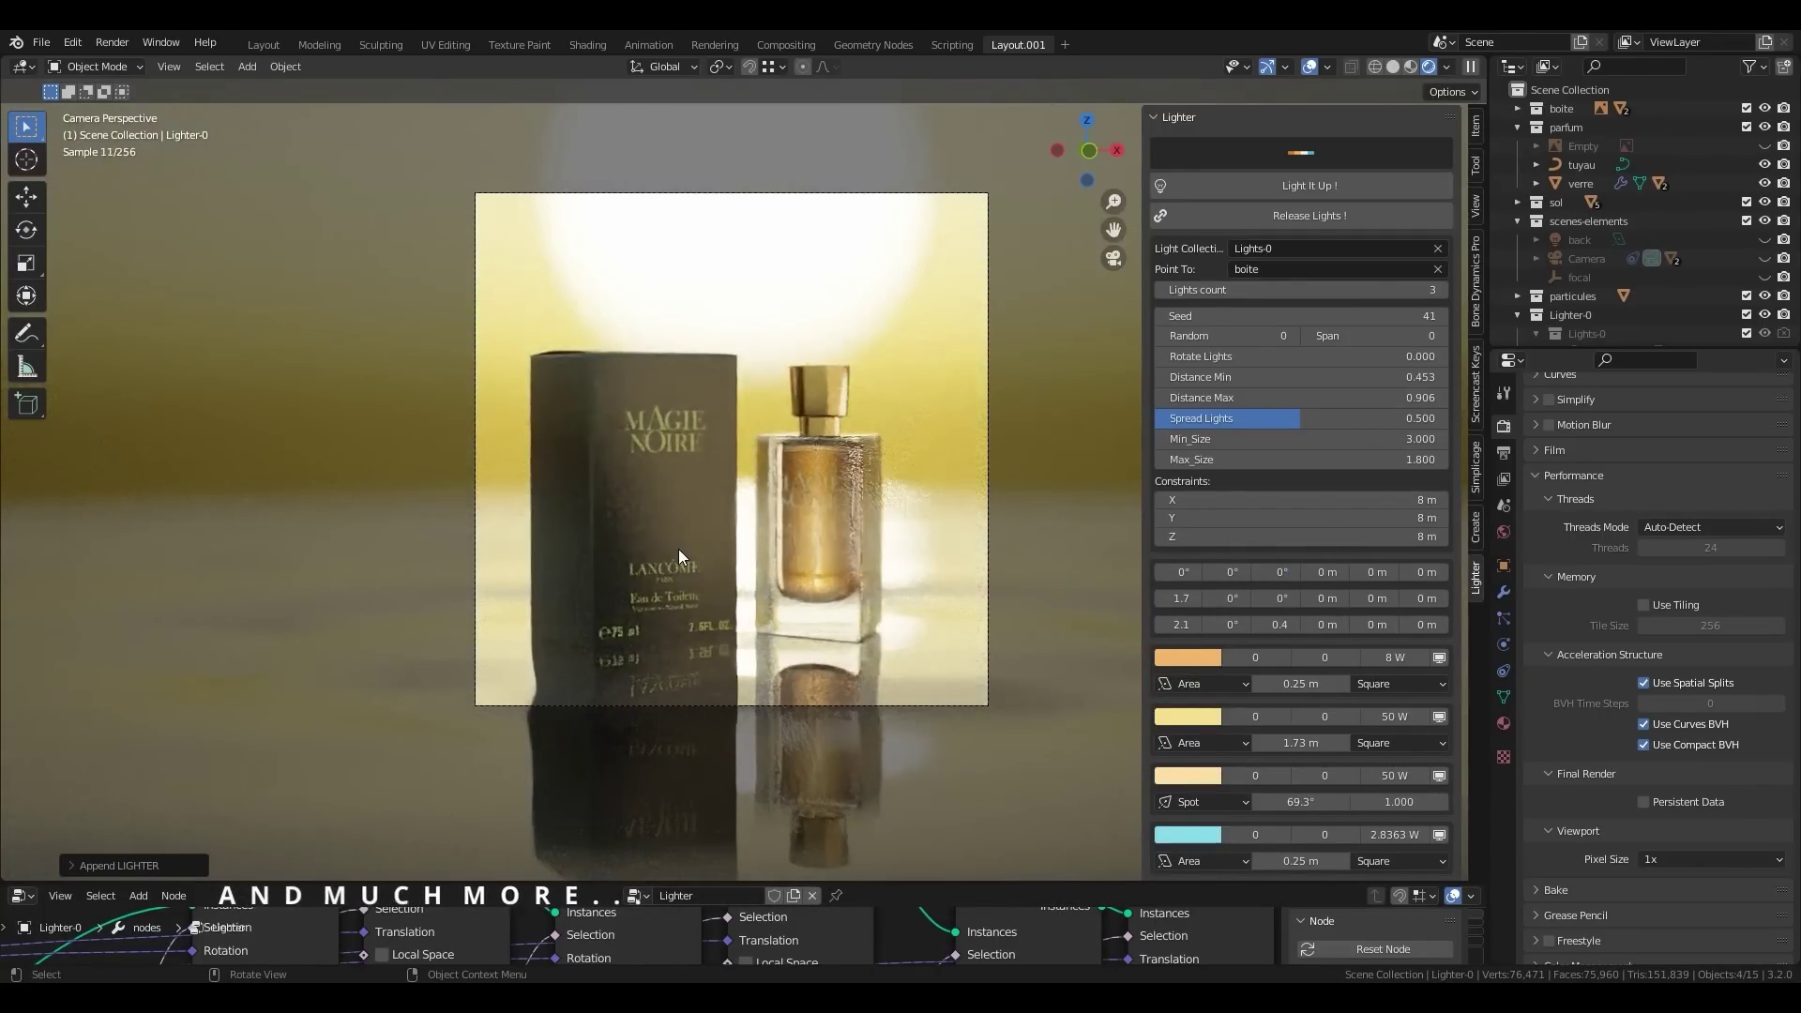
pyautogui.press('F12')
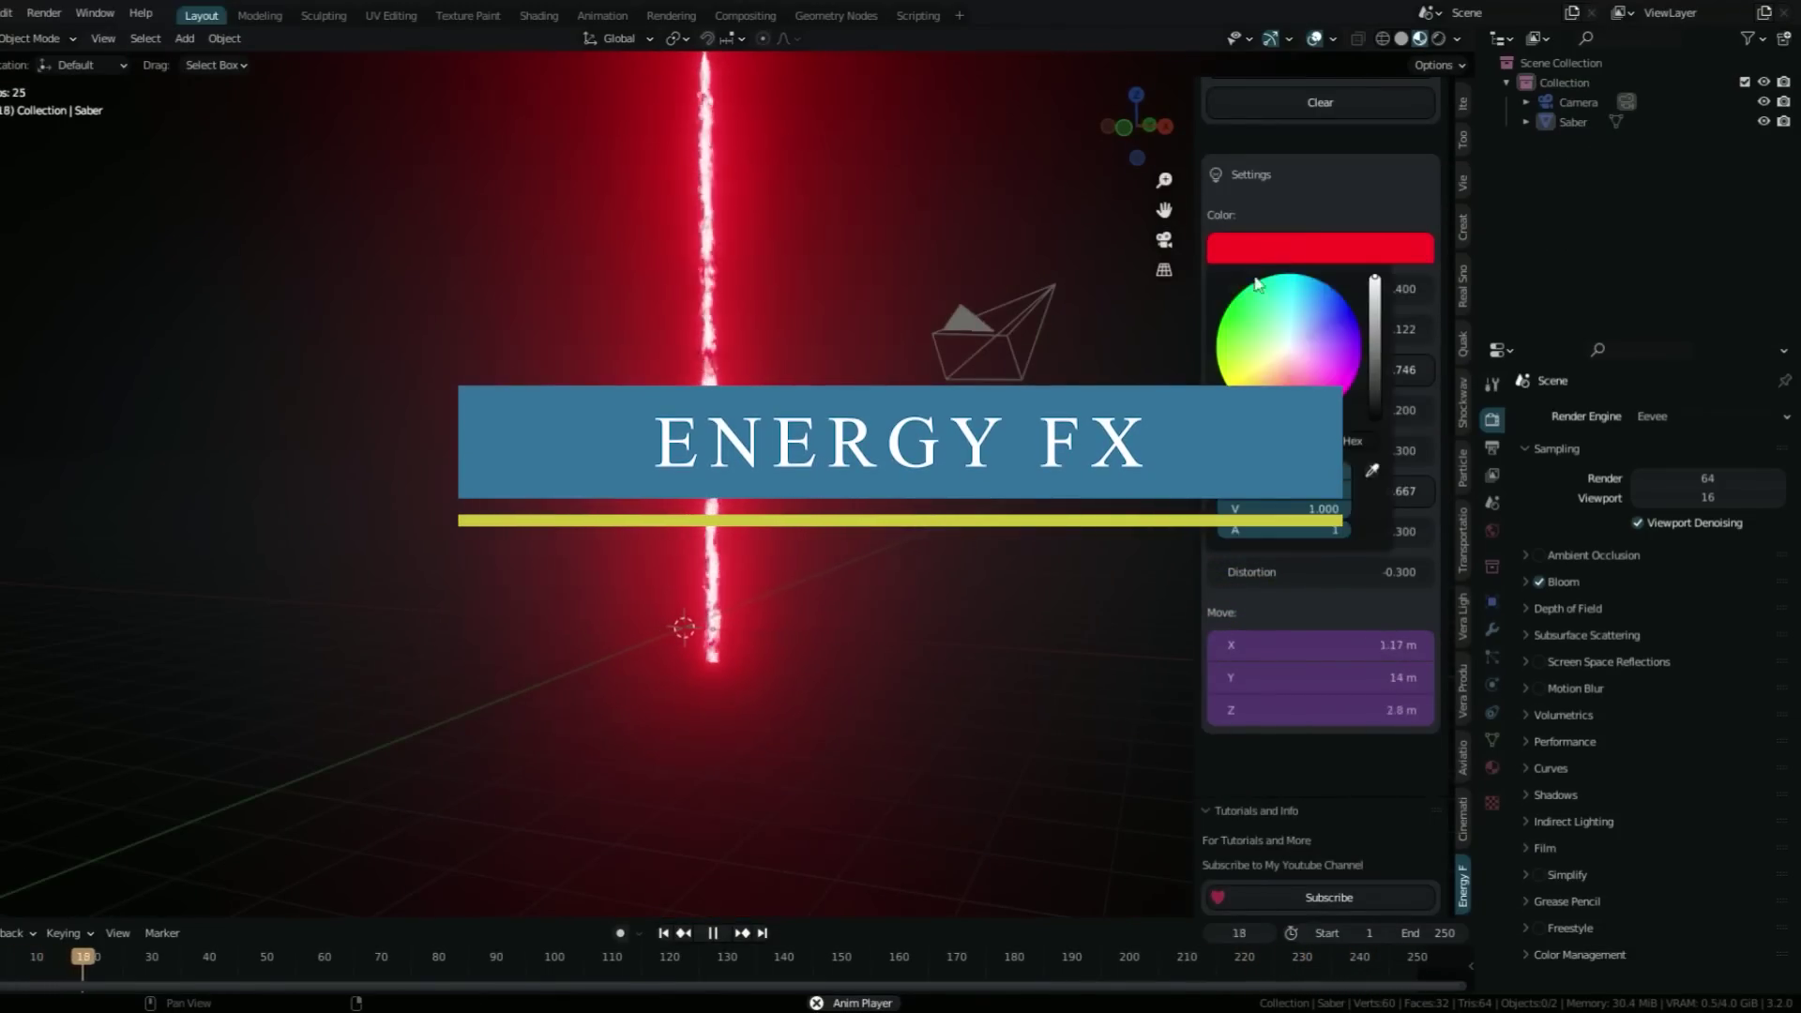
# Recolour the energy saber green, add the blue glitch effect, then try the hexagon Shell preset and remove it.
pyautogui.moveTo(1257, 284); pyautogui.dragTo(1264, 413)
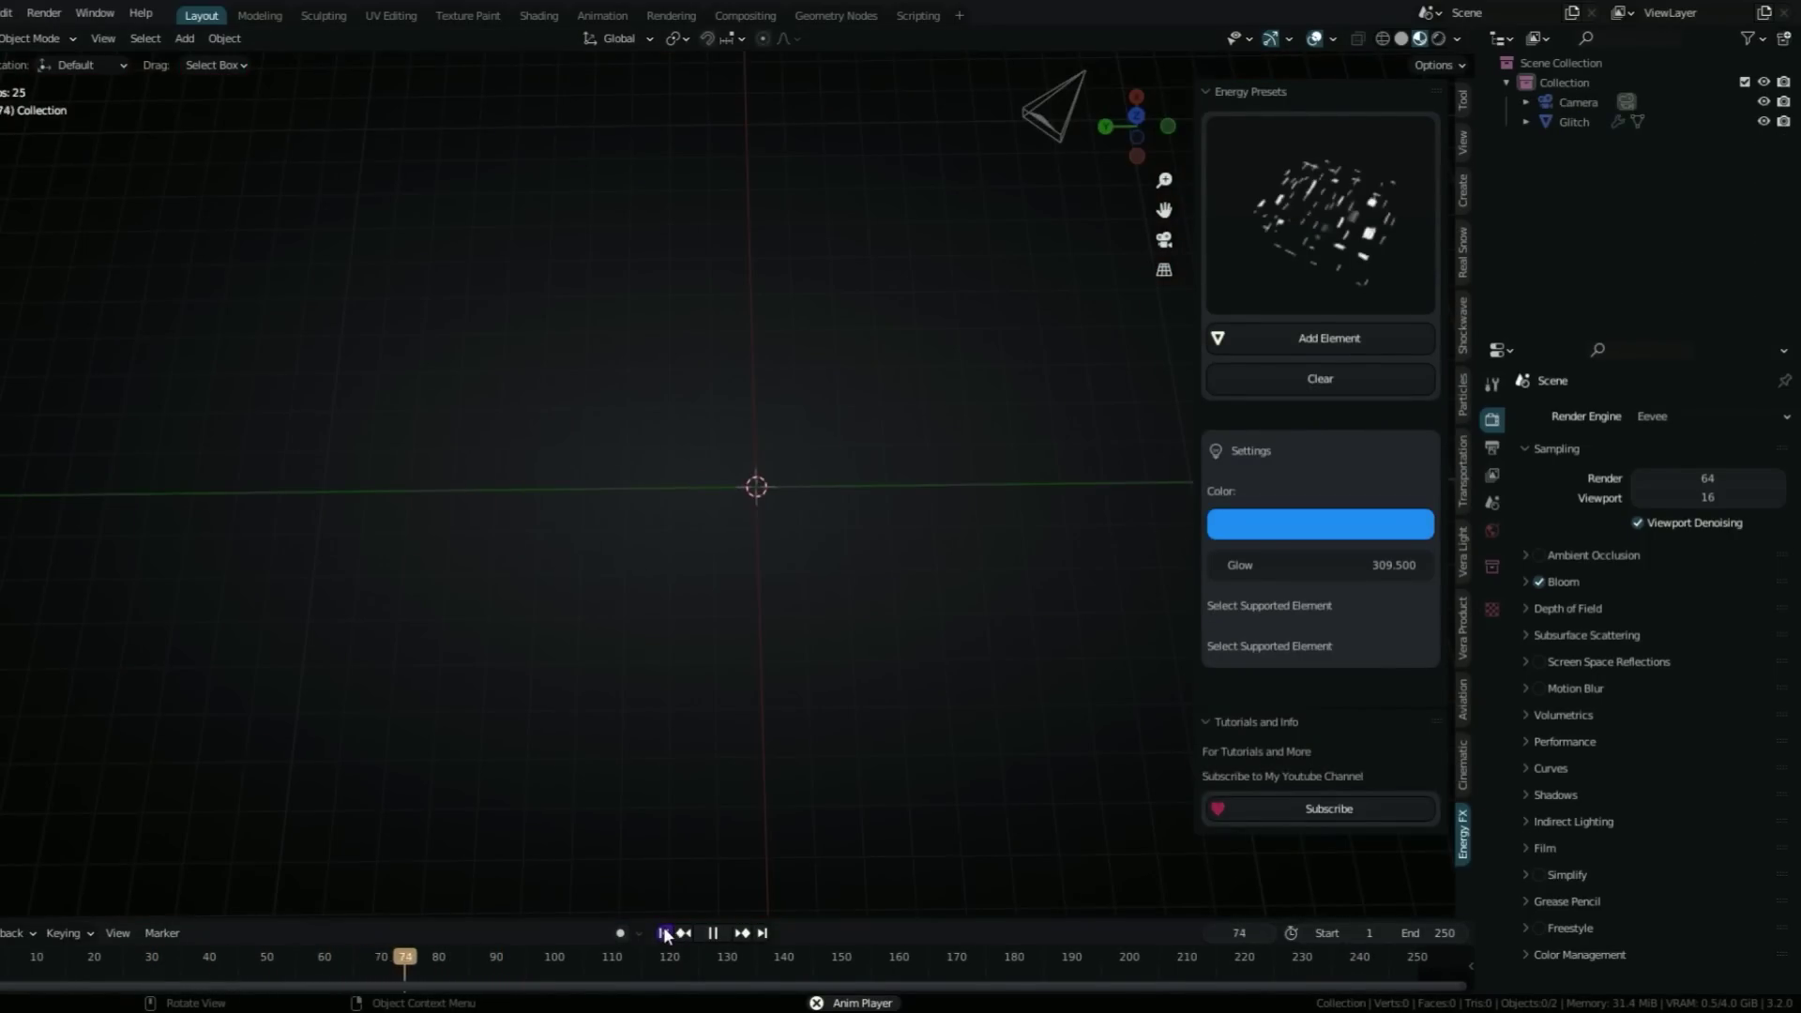
pyautogui.click(664, 932)
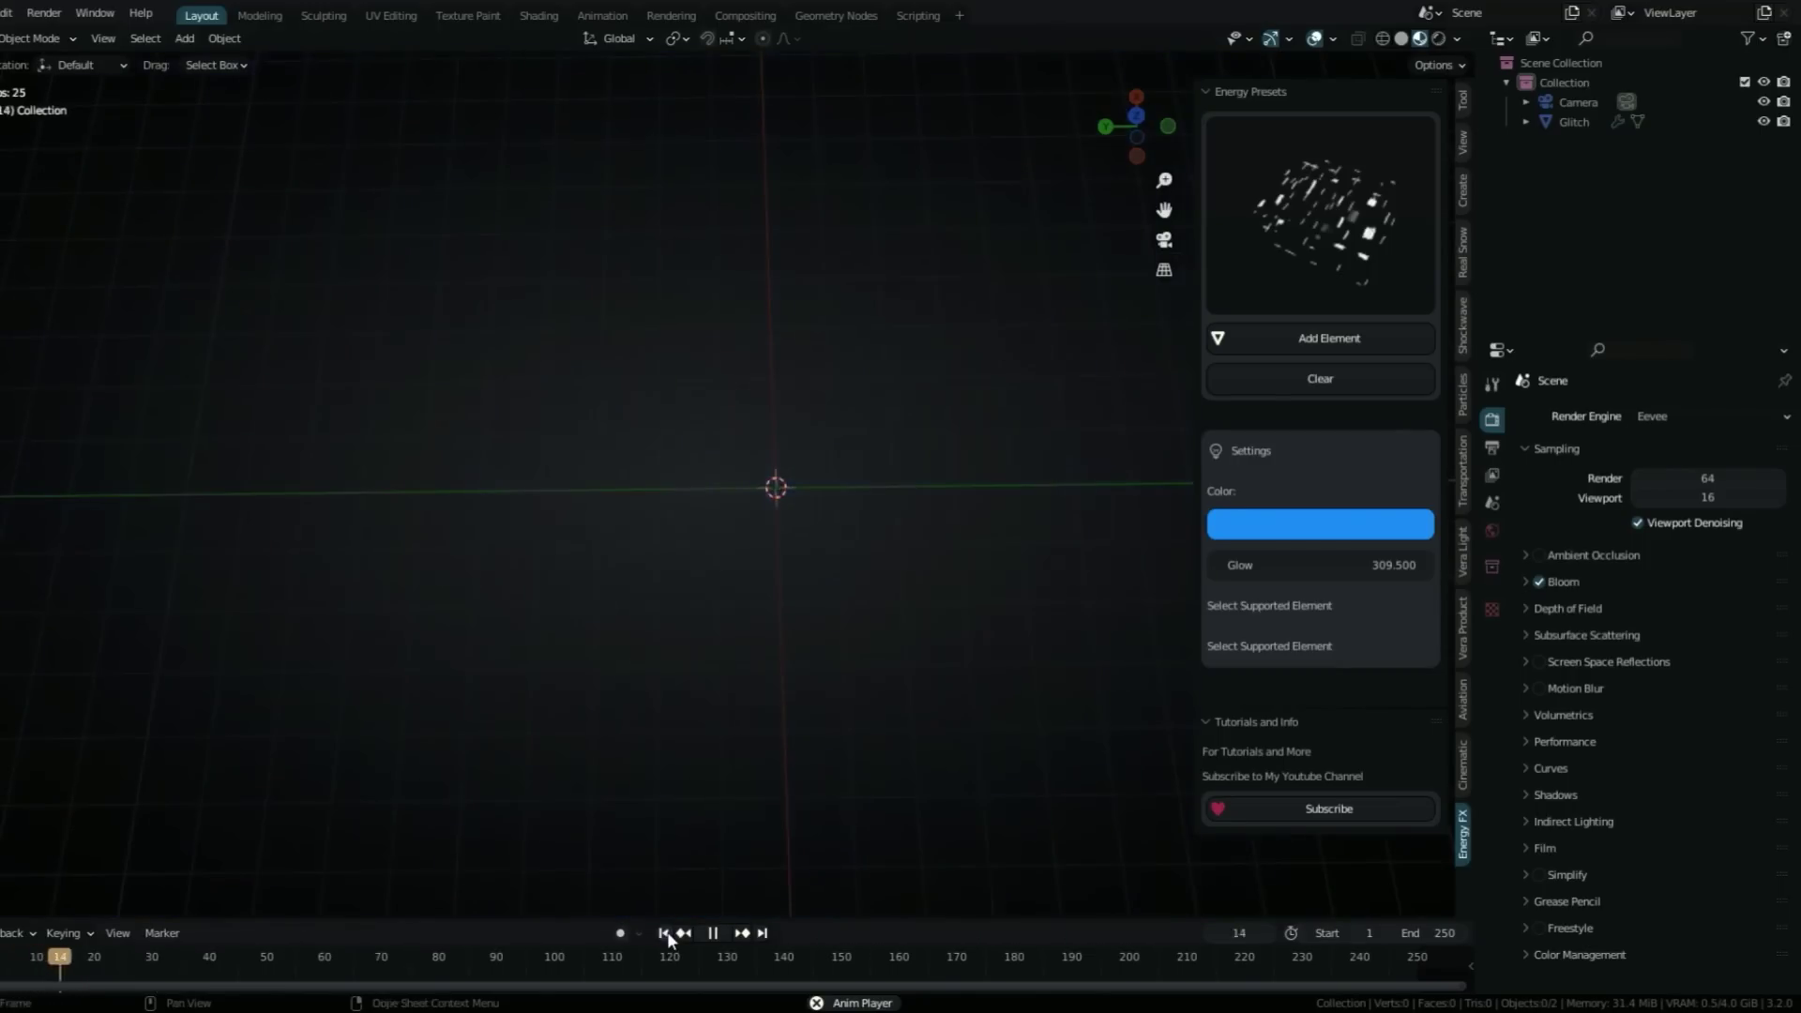
pyautogui.click(1320, 214)
pyautogui.click(794, 490)
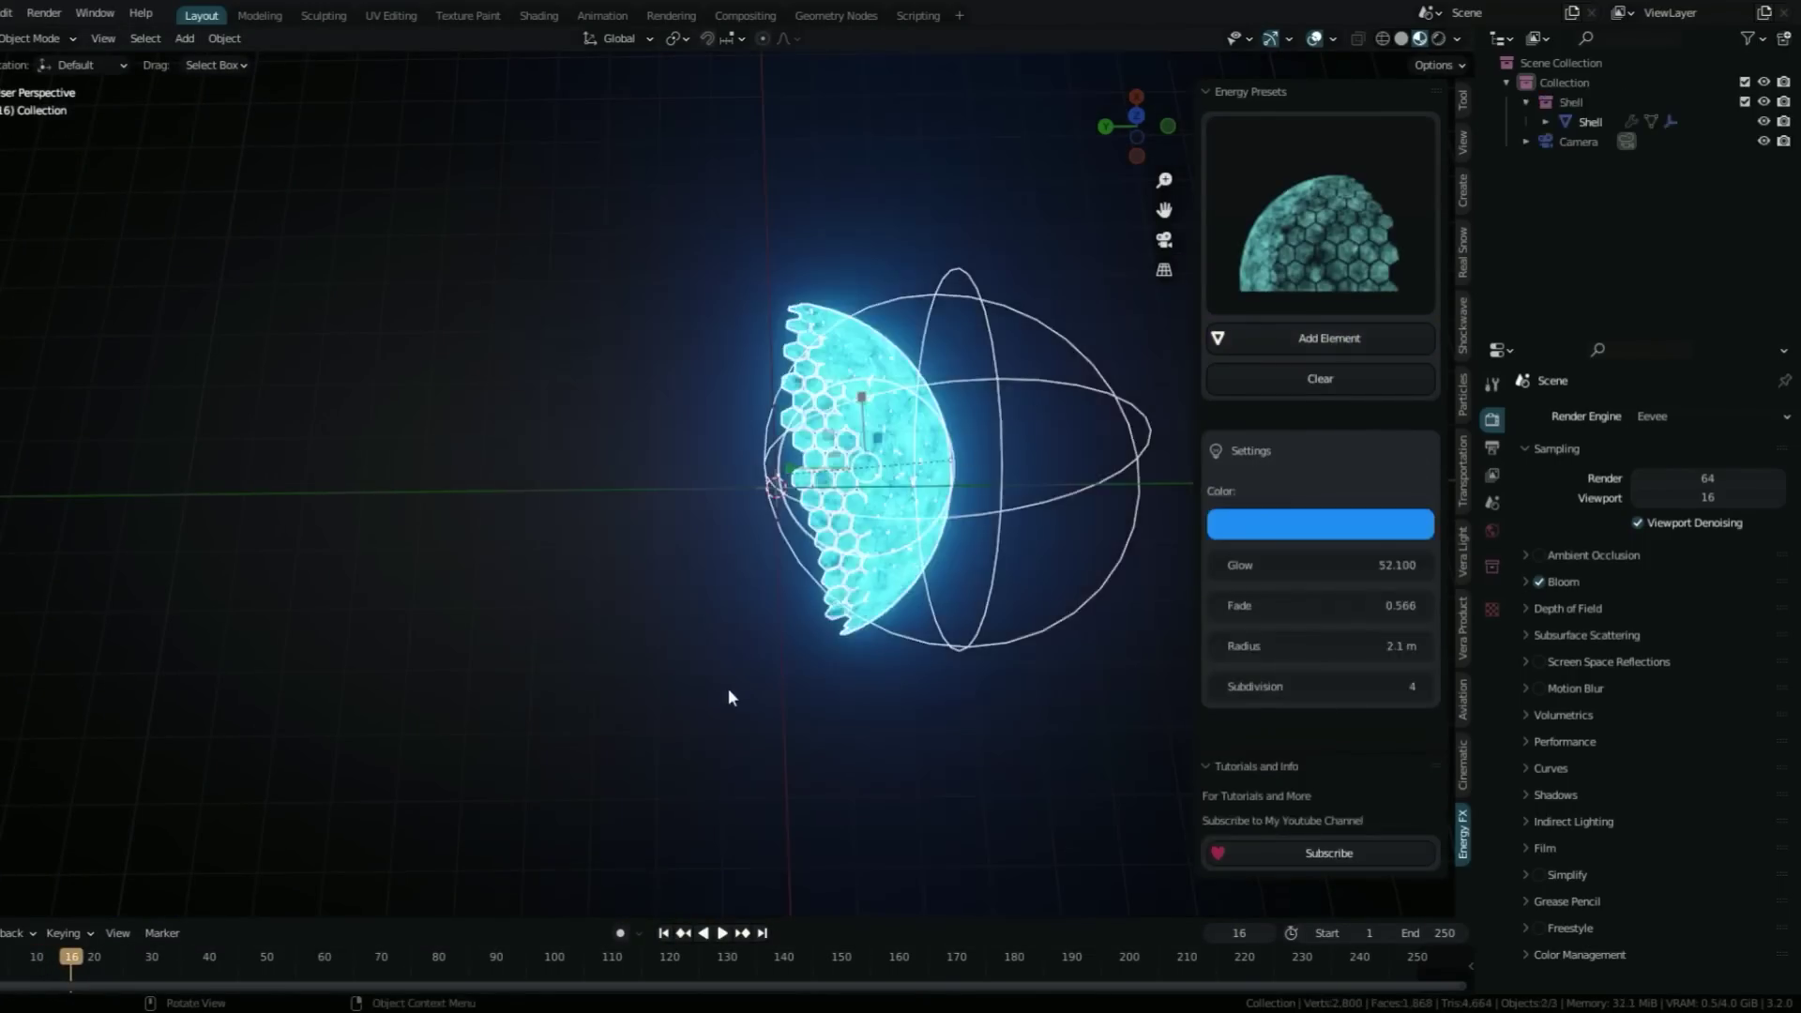
pyautogui.moveTo(1137, 124); pyautogui.dragTo(1132, 137)
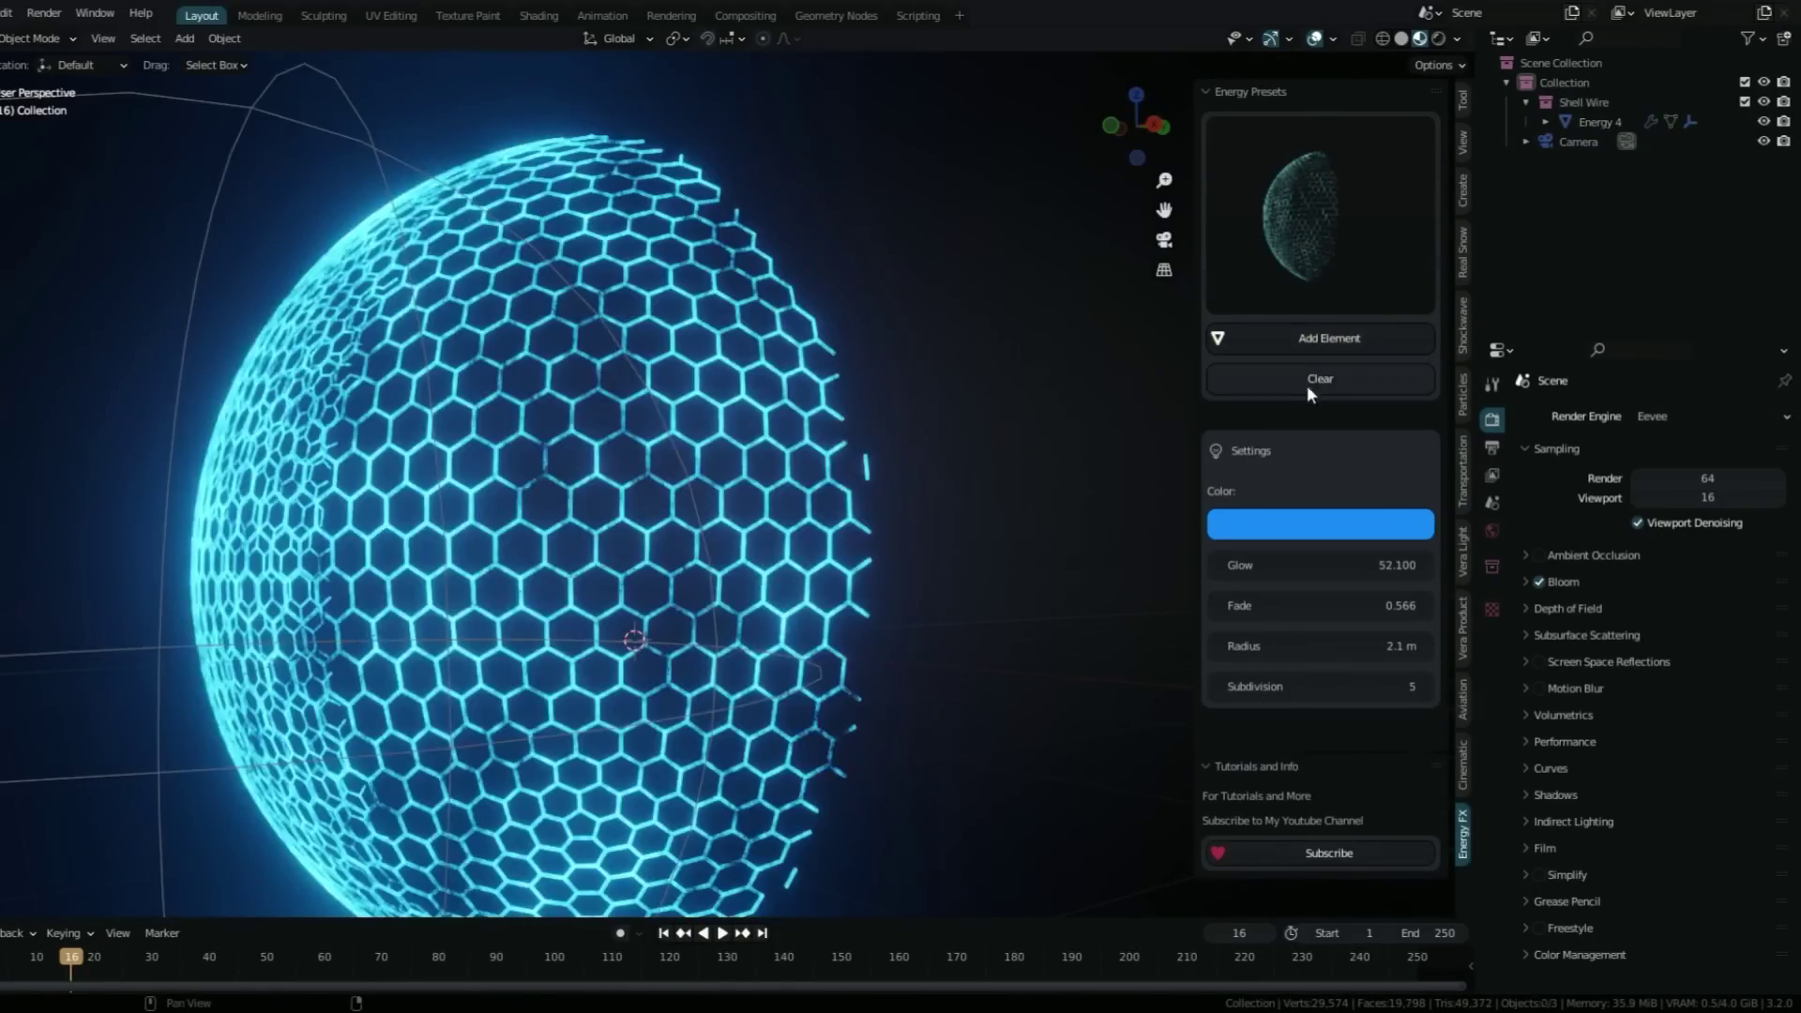
pyautogui.click(1239, 379)
# Add the Speed Lines preset as a new element and view it.
pyautogui.click(1318, 215)
pyautogui.click(1060, 469)
pyautogui.click(1314, 350)
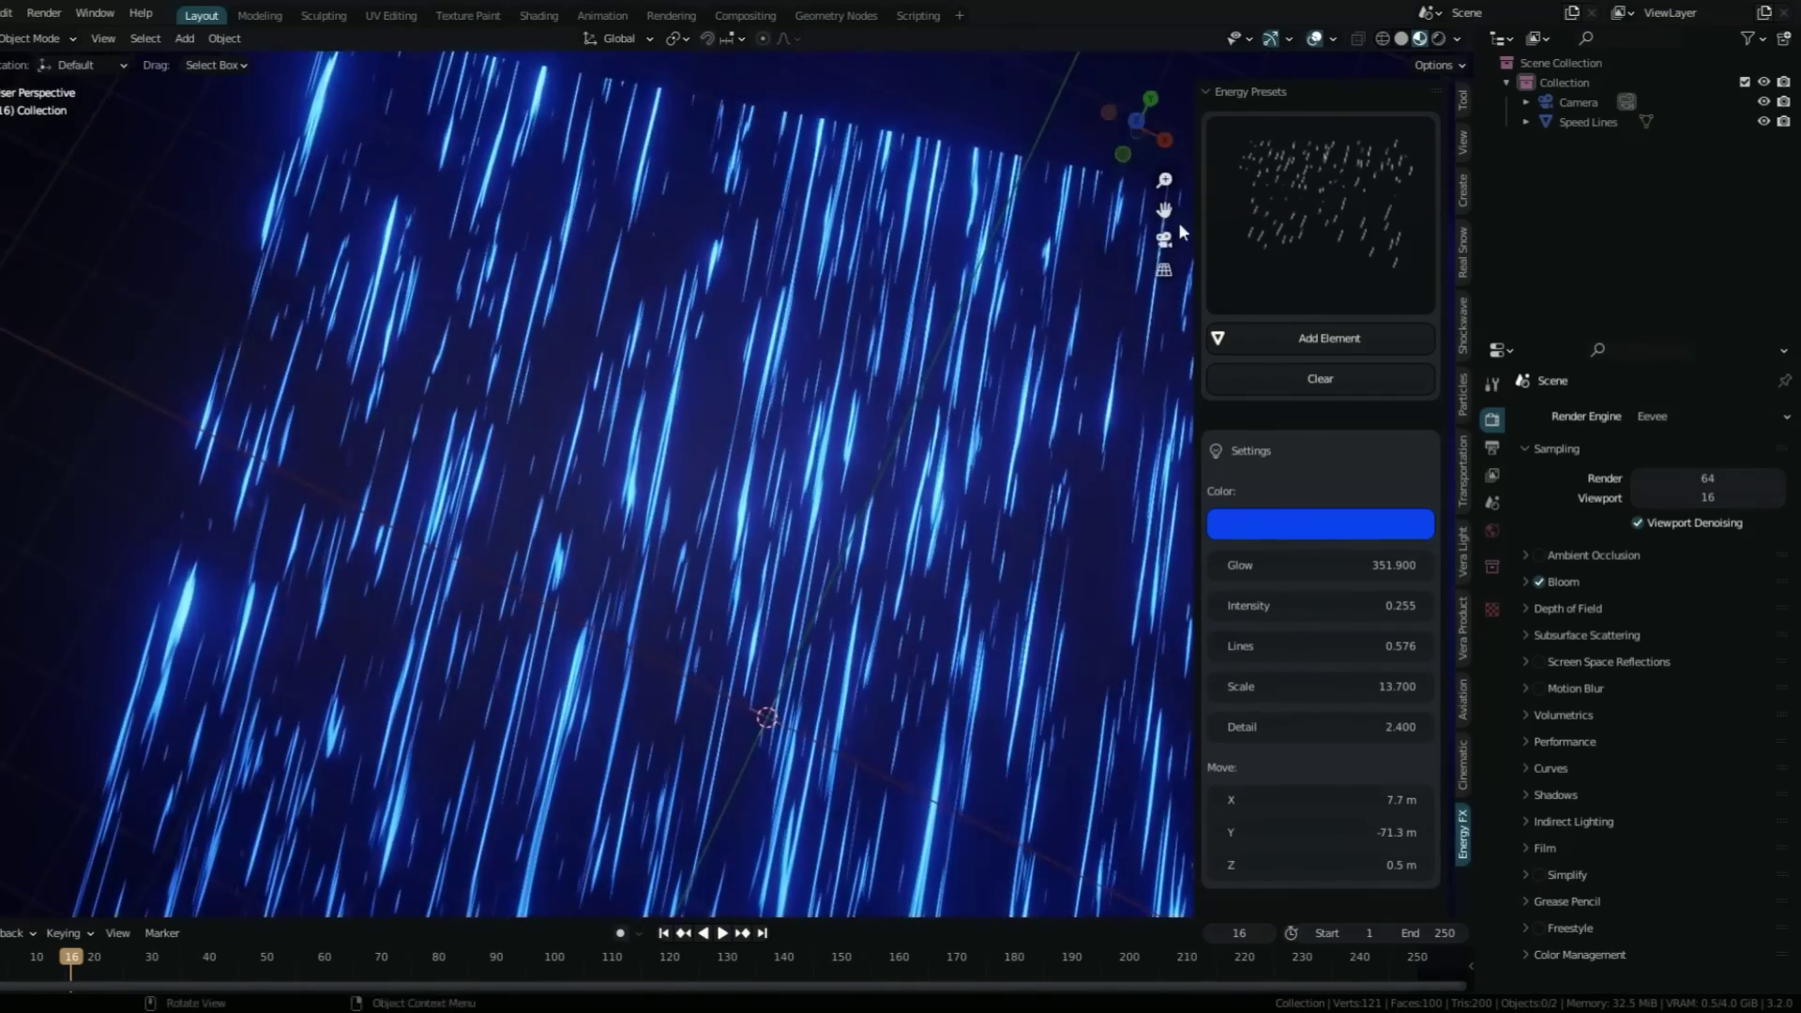
pyautogui.moveTo(1166, 226); pyautogui.dragTo(1176, 226)
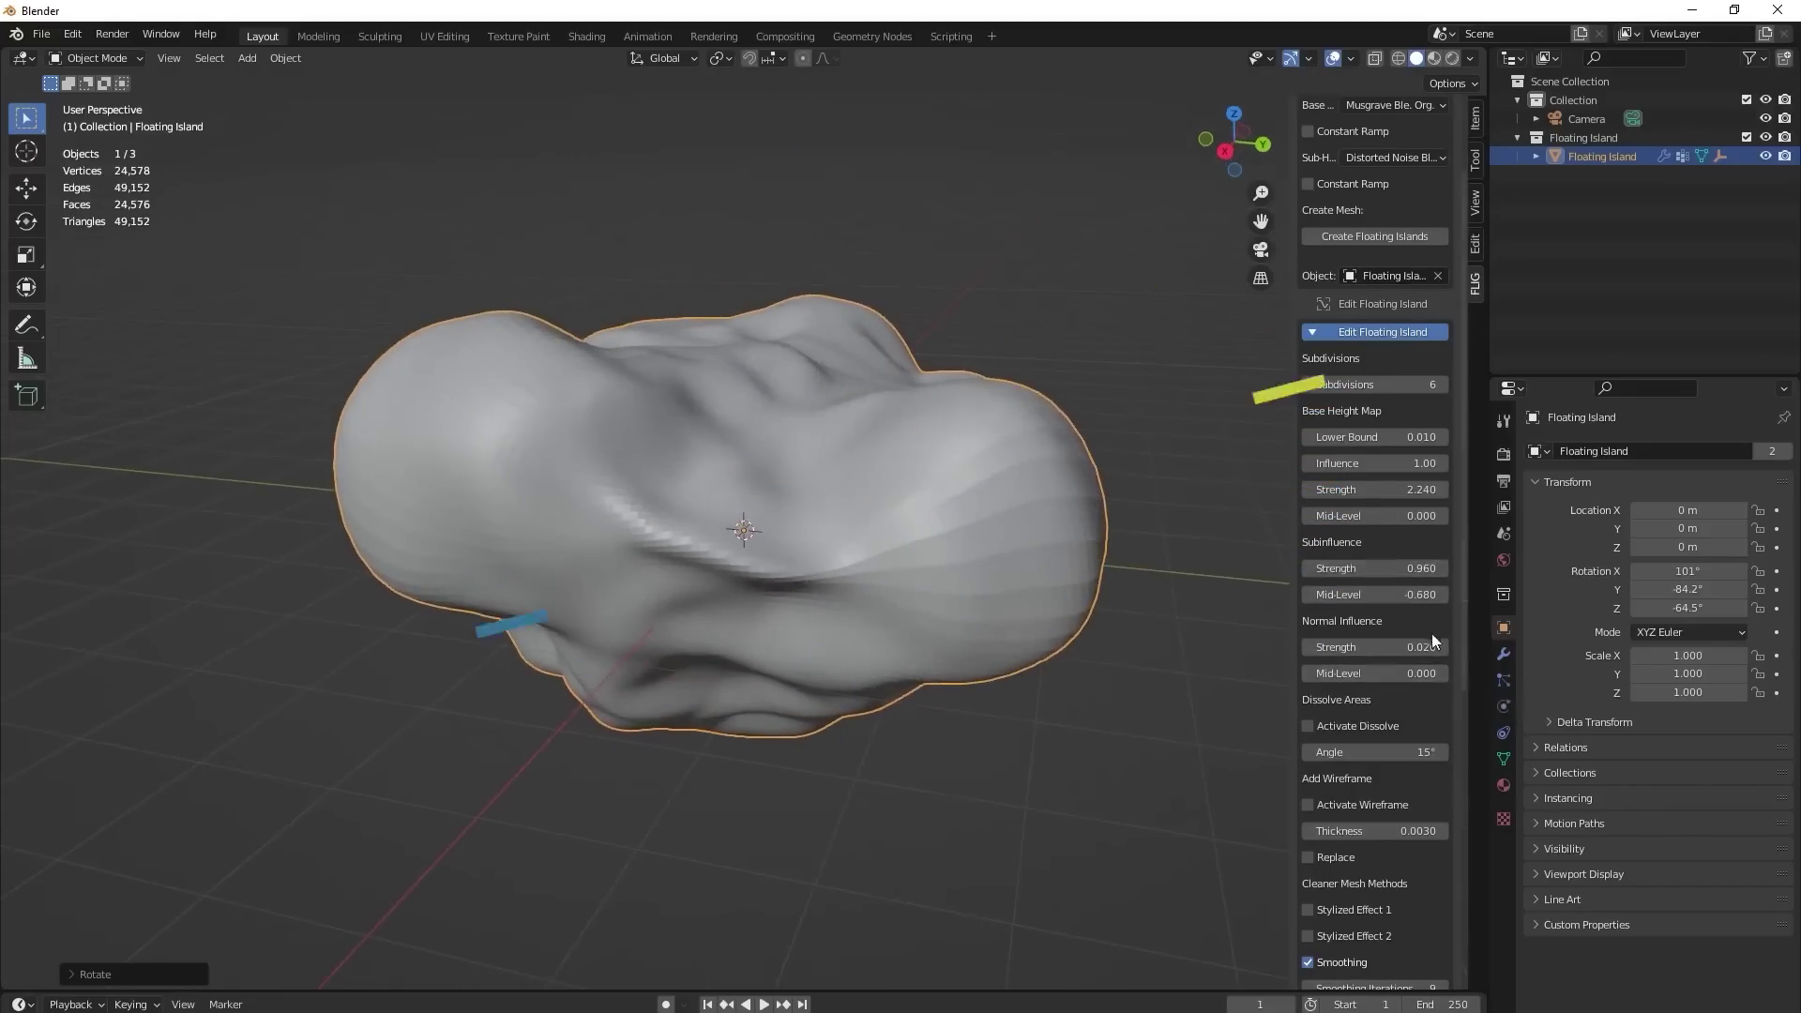
# Create a floating island and raise its noise strength and base height brightness.
pyautogui.scroll(-10, 1379, 694)
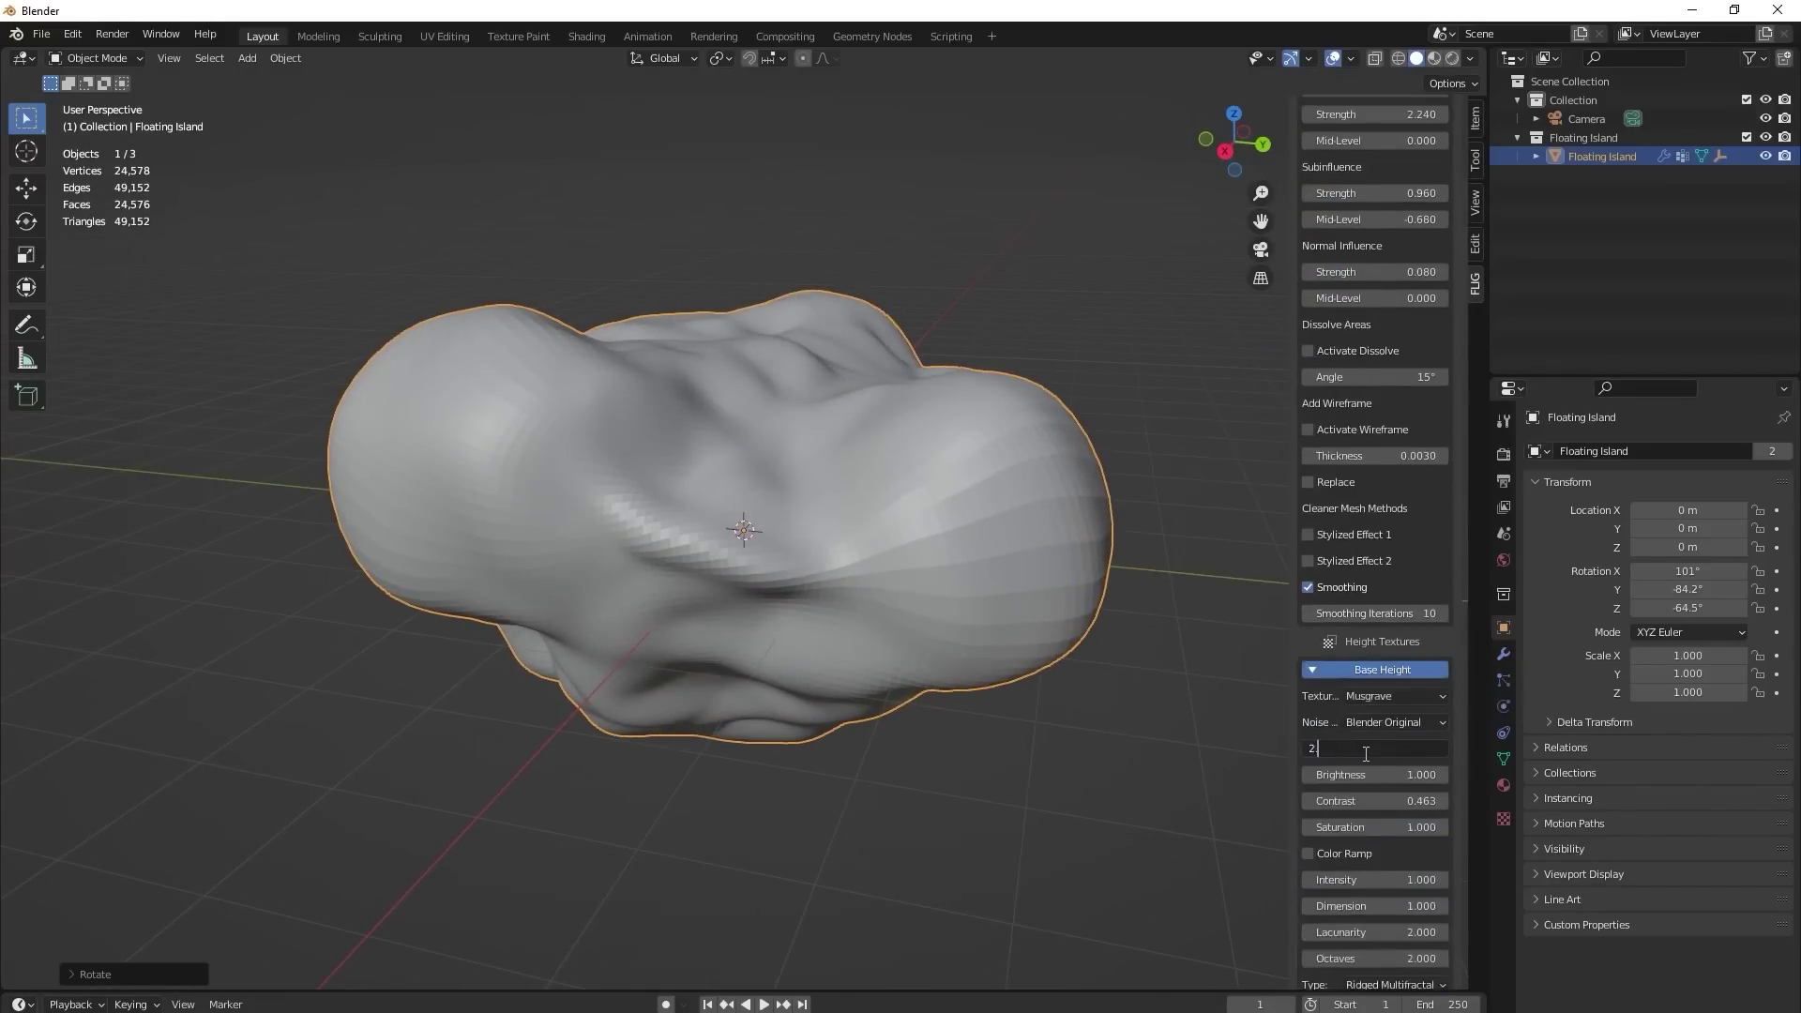
pyautogui.moveTo(1079, 488); pyautogui.dragTo(784, 456, button='middle')
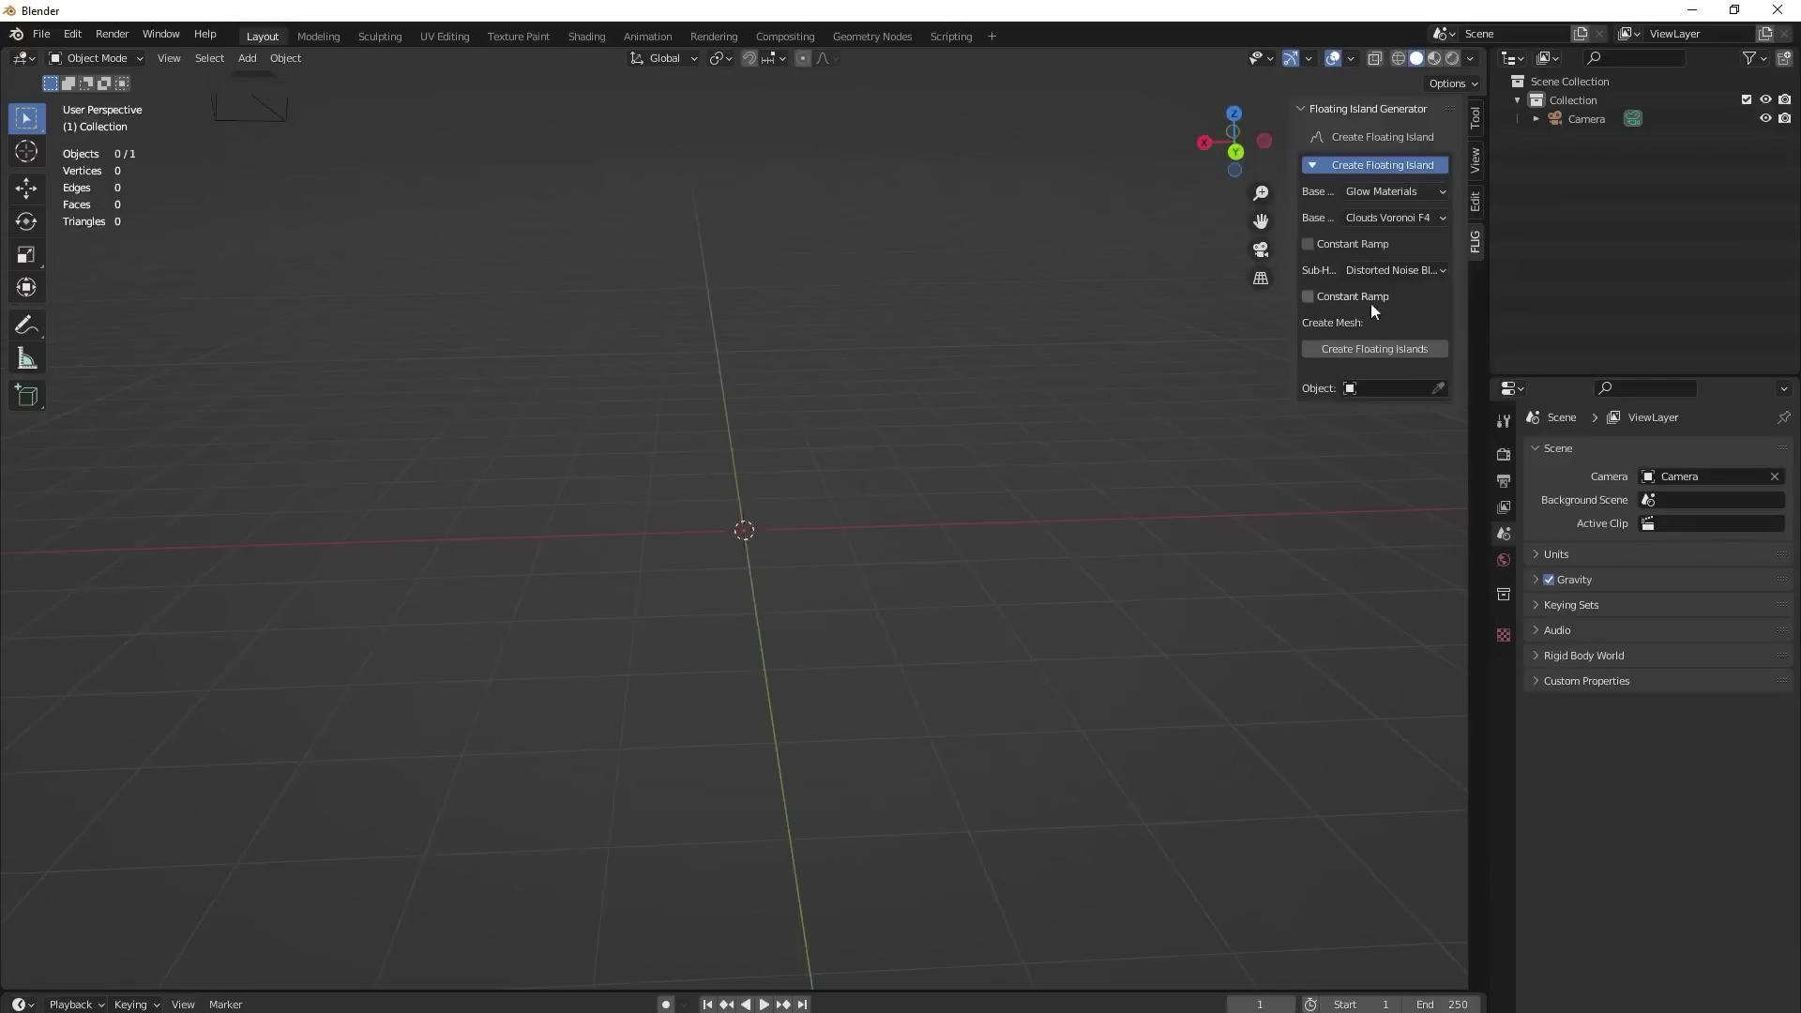
pyautogui.click(1375, 348)
pyautogui.moveTo(1357, 671); pyautogui.dragTo(1389, 671)
pyautogui.scroll(-14, 1379, 675)
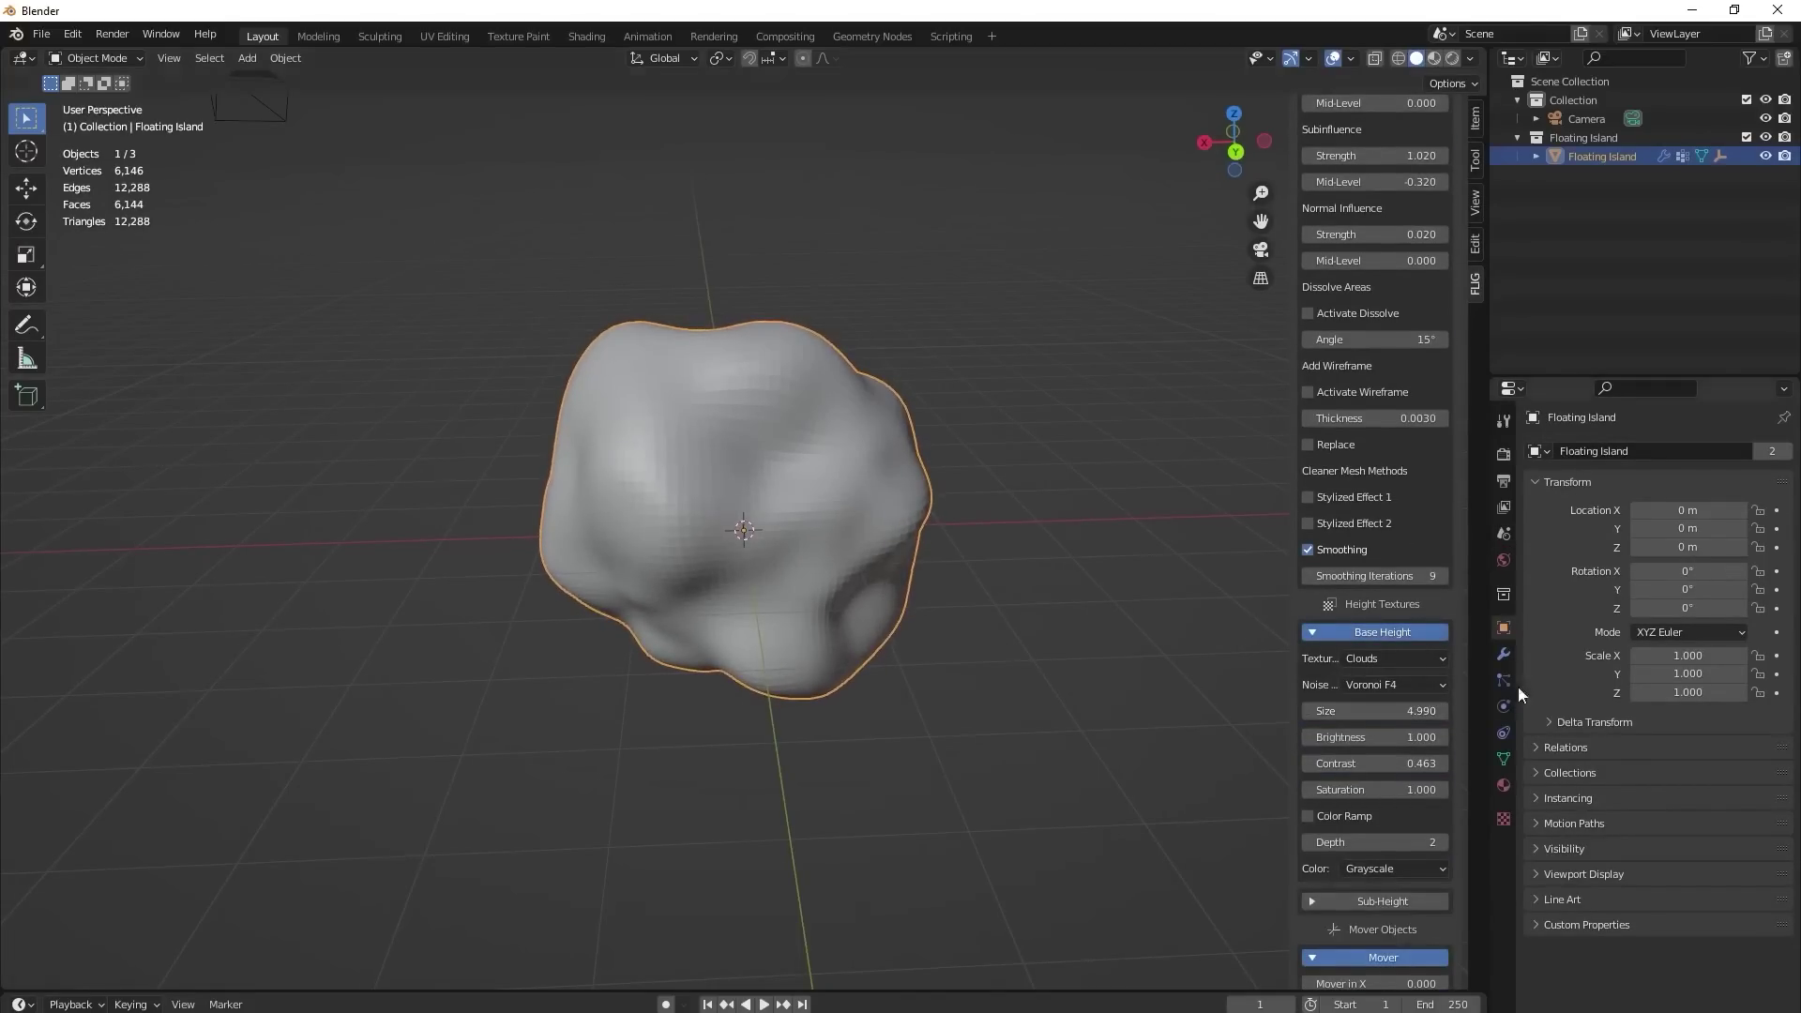
pyautogui.moveTo(1375, 737); pyautogui.dragTo(1416, 737)
pyautogui.moveTo(1032, 469); pyautogui.dragTo(845, 441, button='middle')
# Add a plane deformer above the island, increase its mapping distance, then hide and delete it.
pyautogui.scroll(-8, 1376, 657)
pyautogui.click(1374, 885)
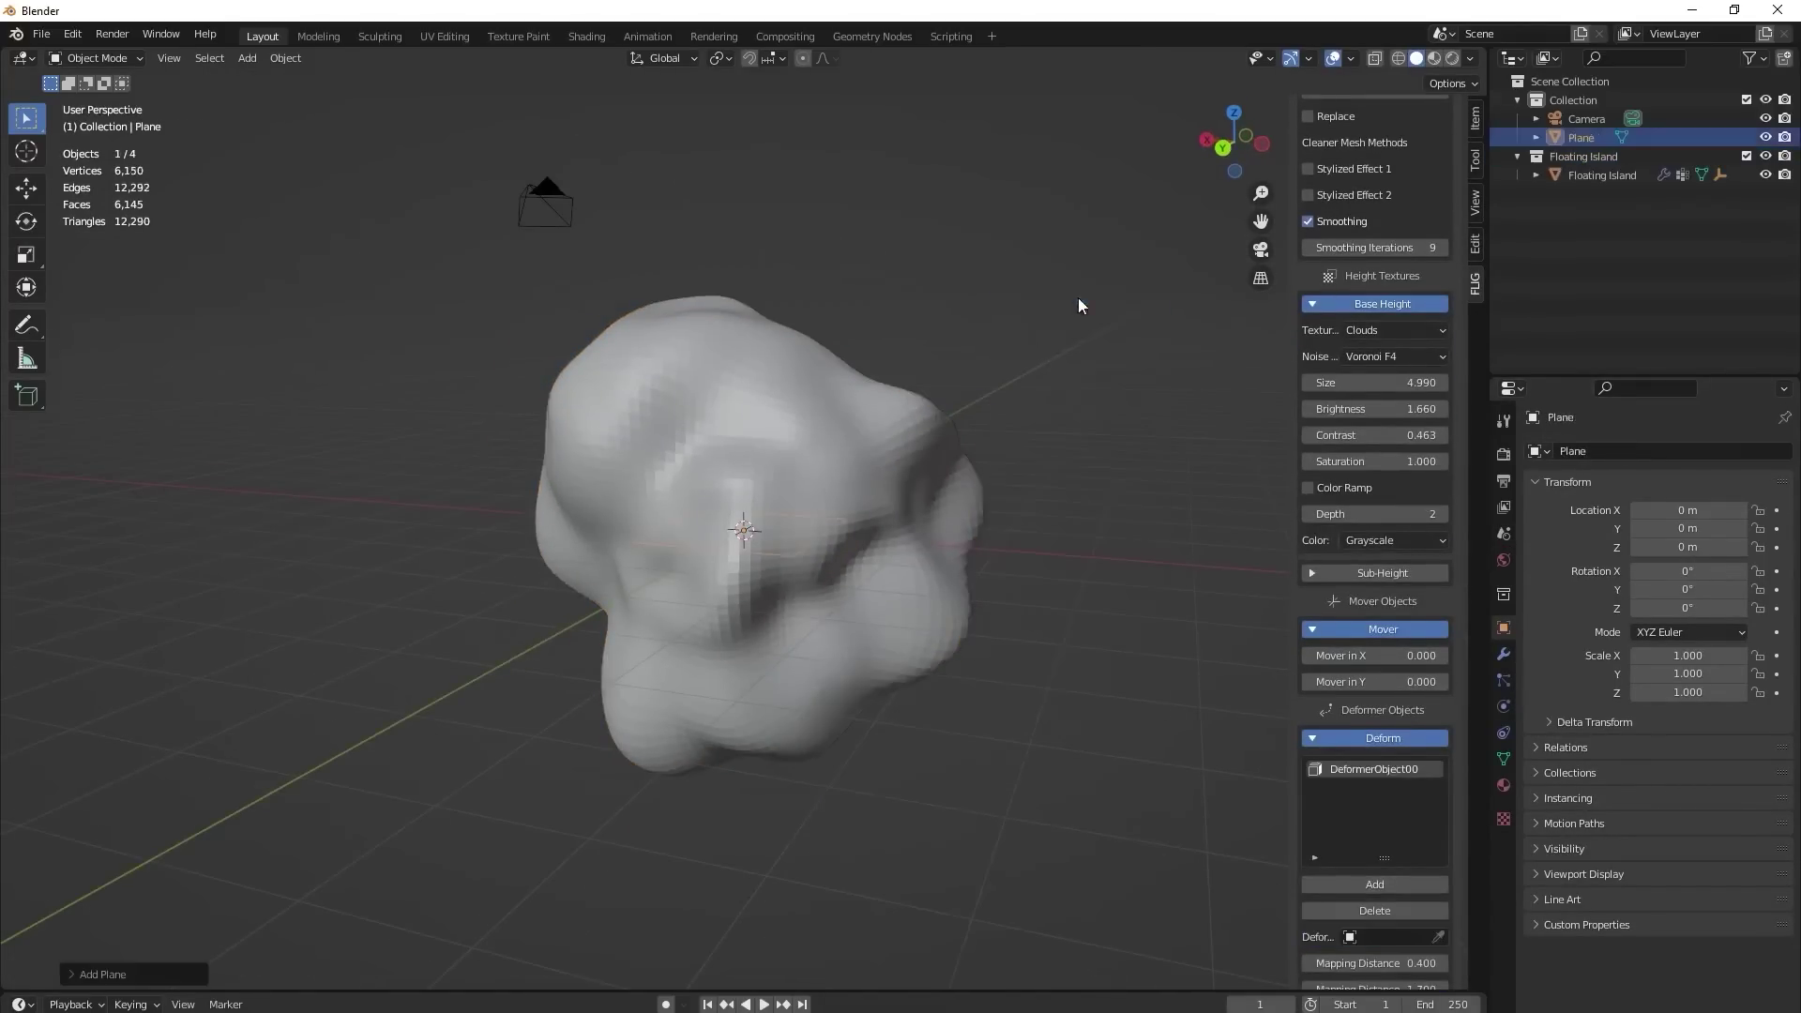
pyautogui.click(920, 338)
pyautogui.scroll(-2, 1375, 888)
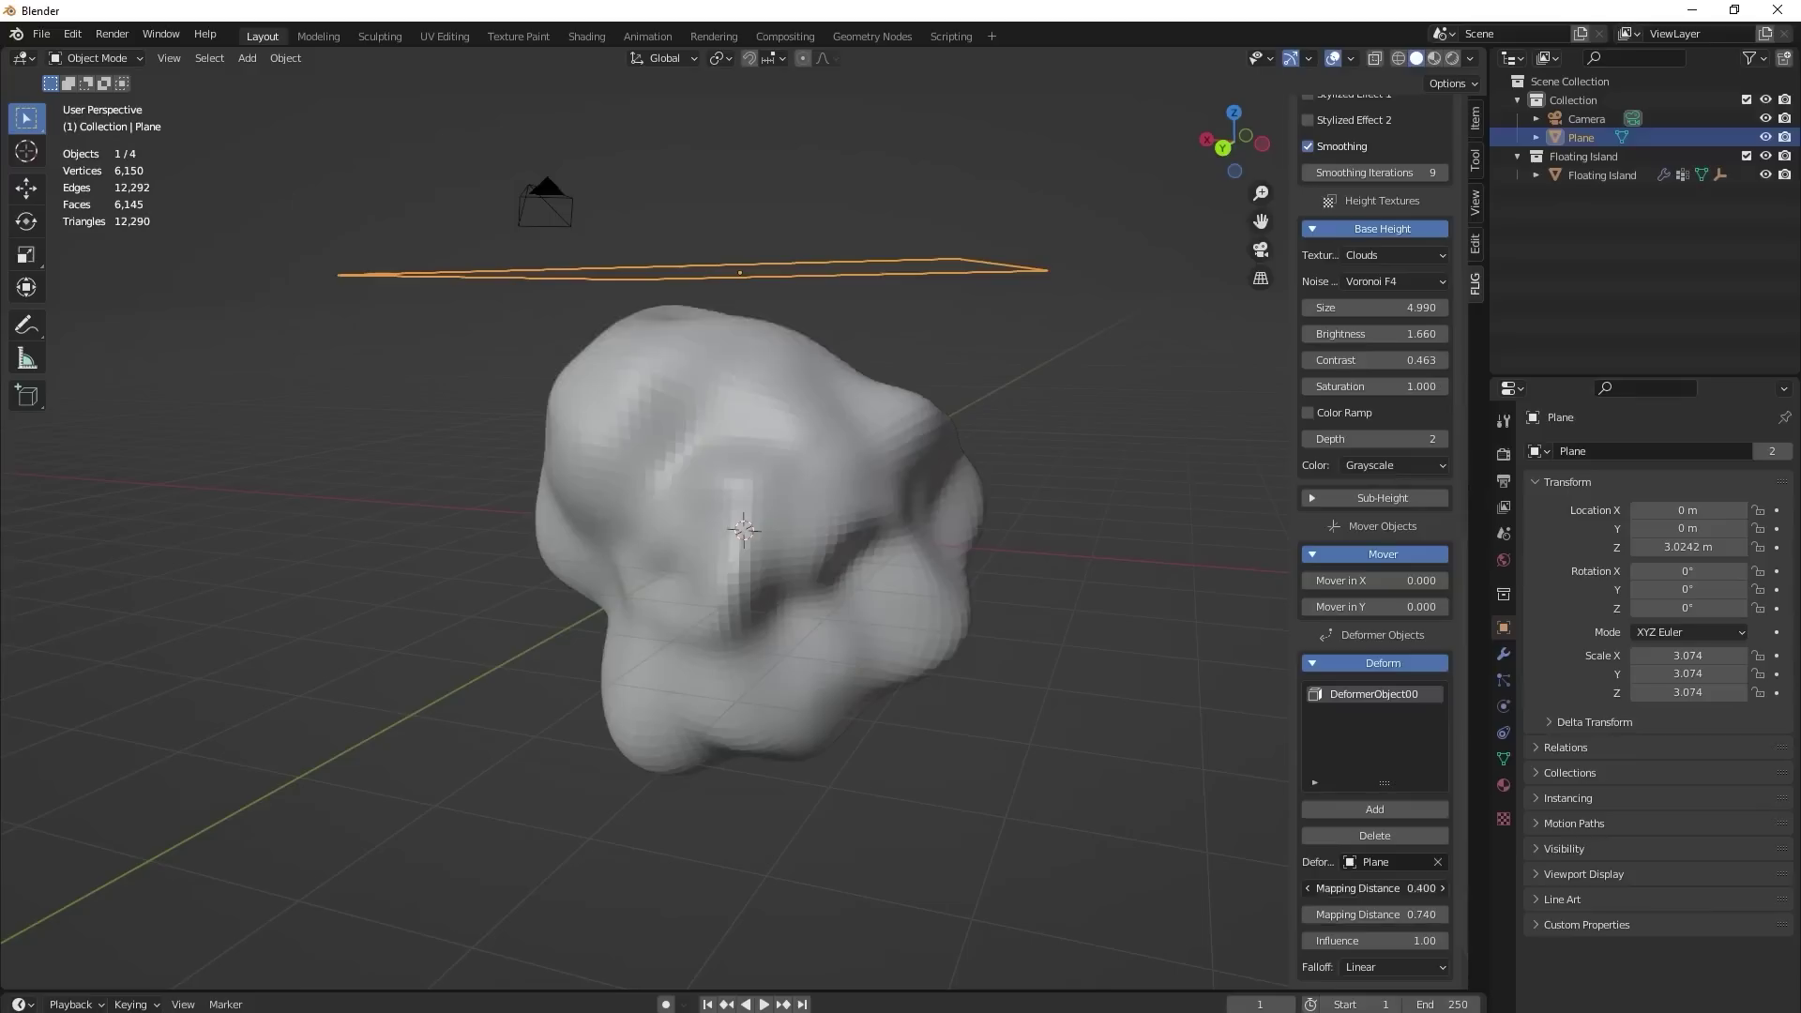
pyautogui.moveTo(1374, 915); pyautogui.dragTo(1402, 915)
pyautogui.press('h')
pyautogui.moveTo(892, 611); pyautogui.dragTo(885, 555, button='middle')
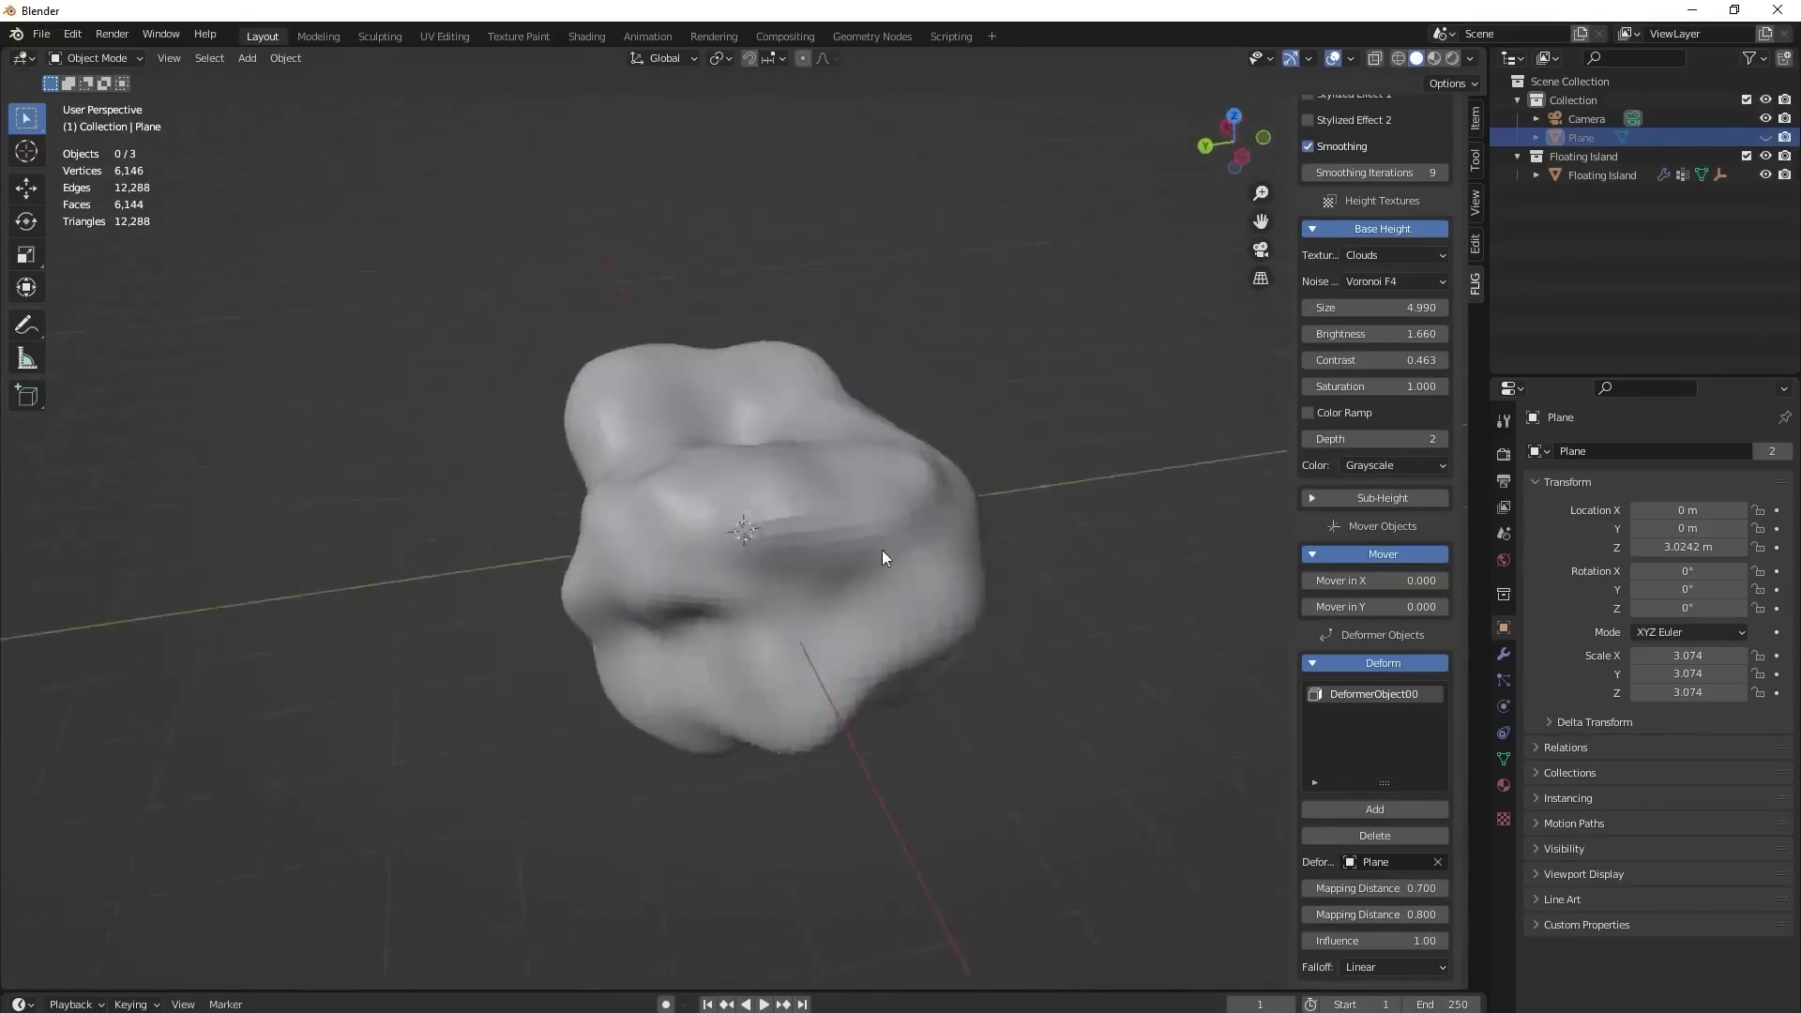
pyautogui.click(1374, 835)
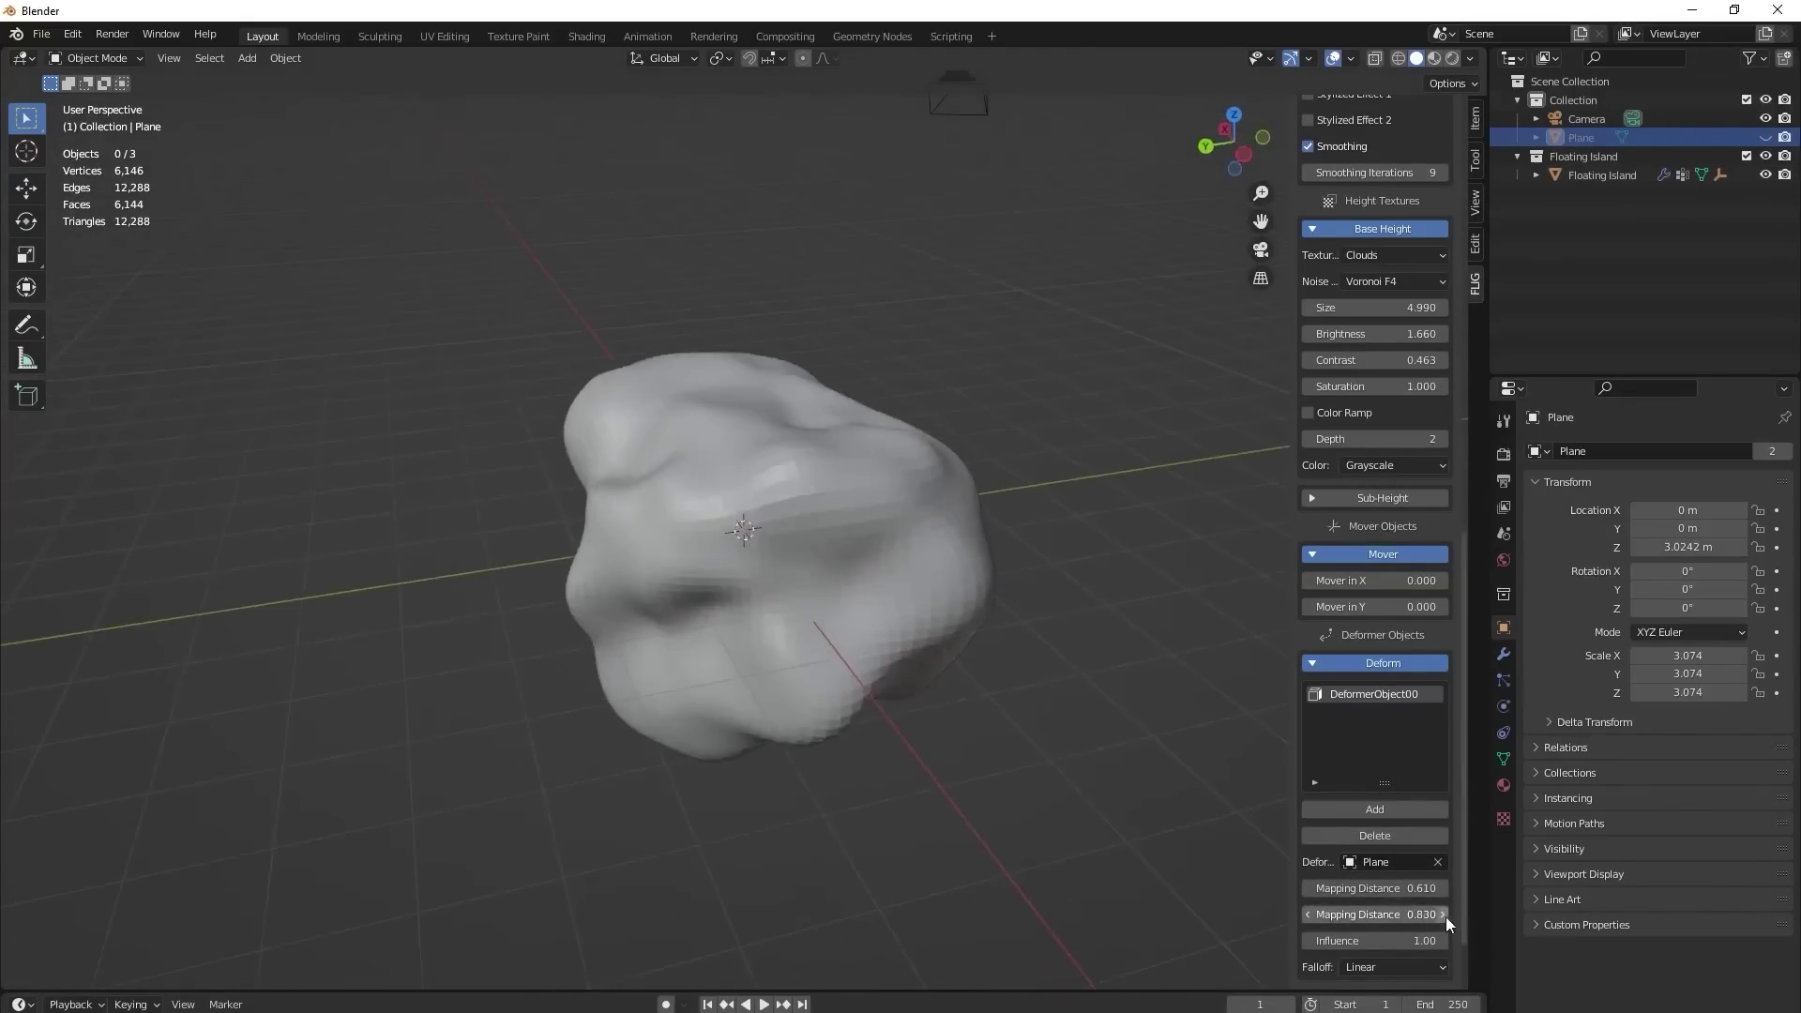
pyautogui.moveTo(1043, 486); pyautogui.dragTo(656, 681, button='middle')
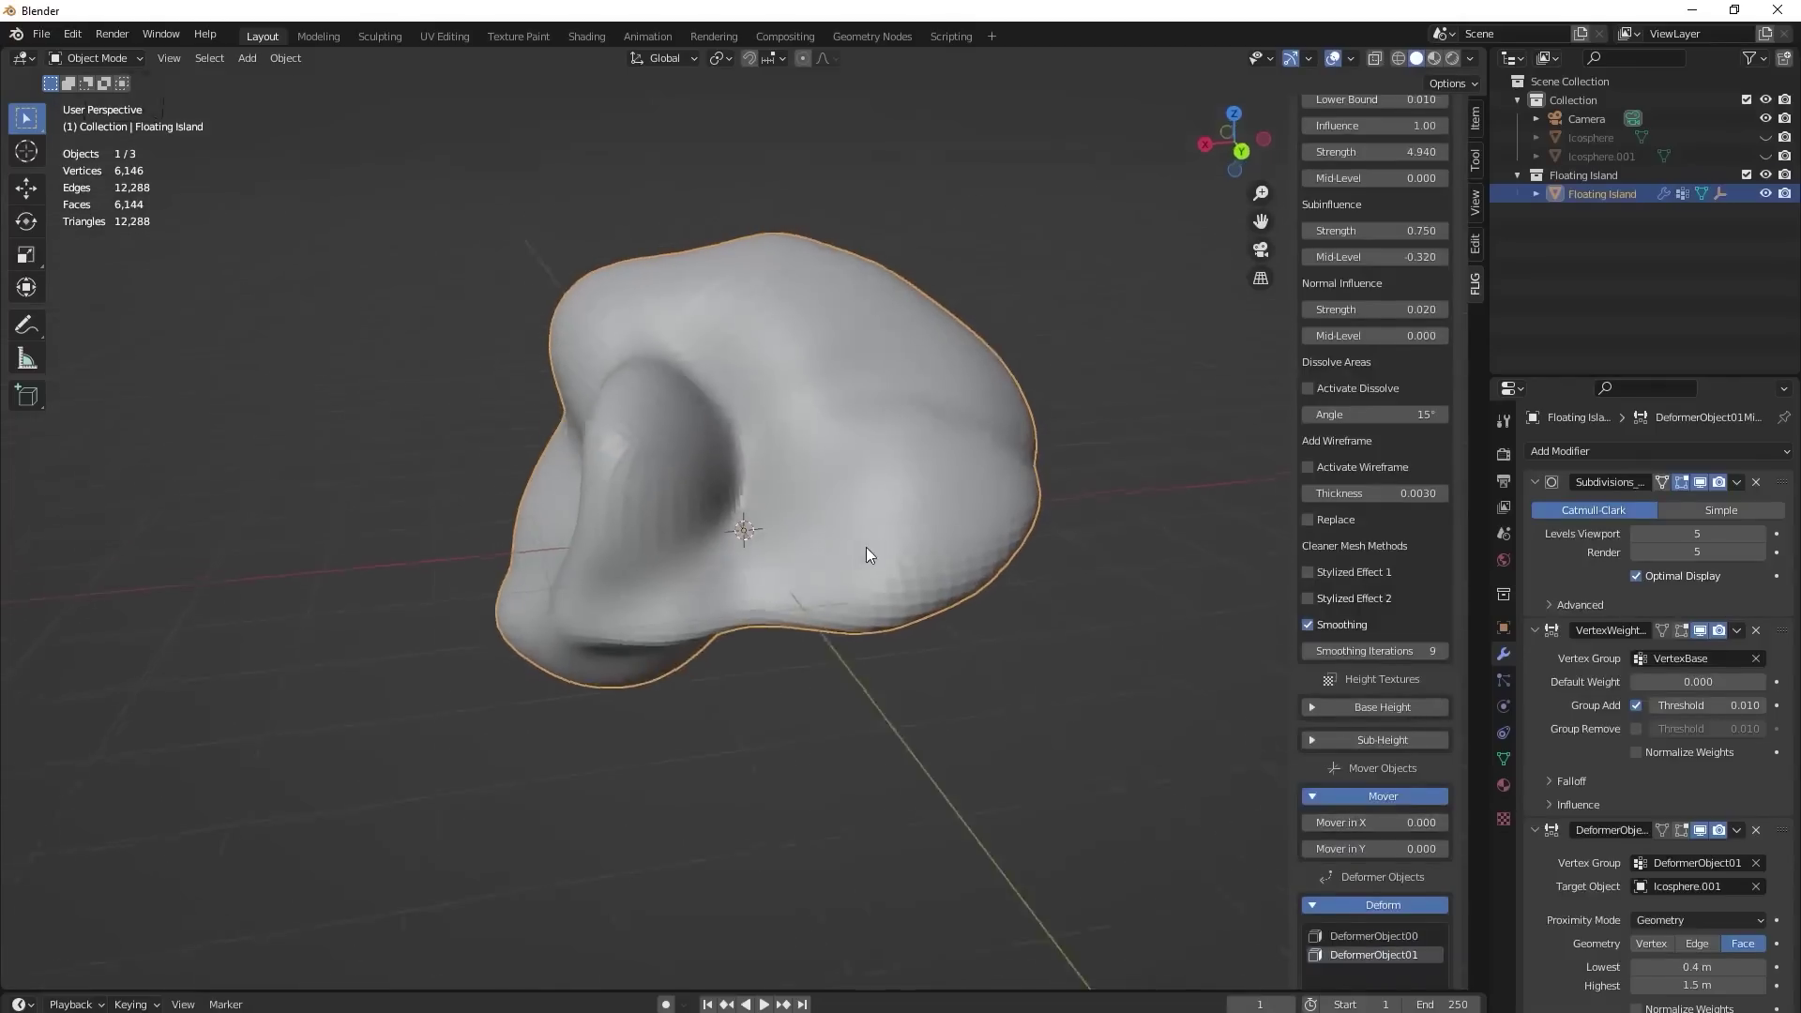
# Offset the island's noise along X and Y and reduce the noise size to 0.130.
pyautogui.moveTo(1375, 823); pyautogui.dragTo(1450, 849)
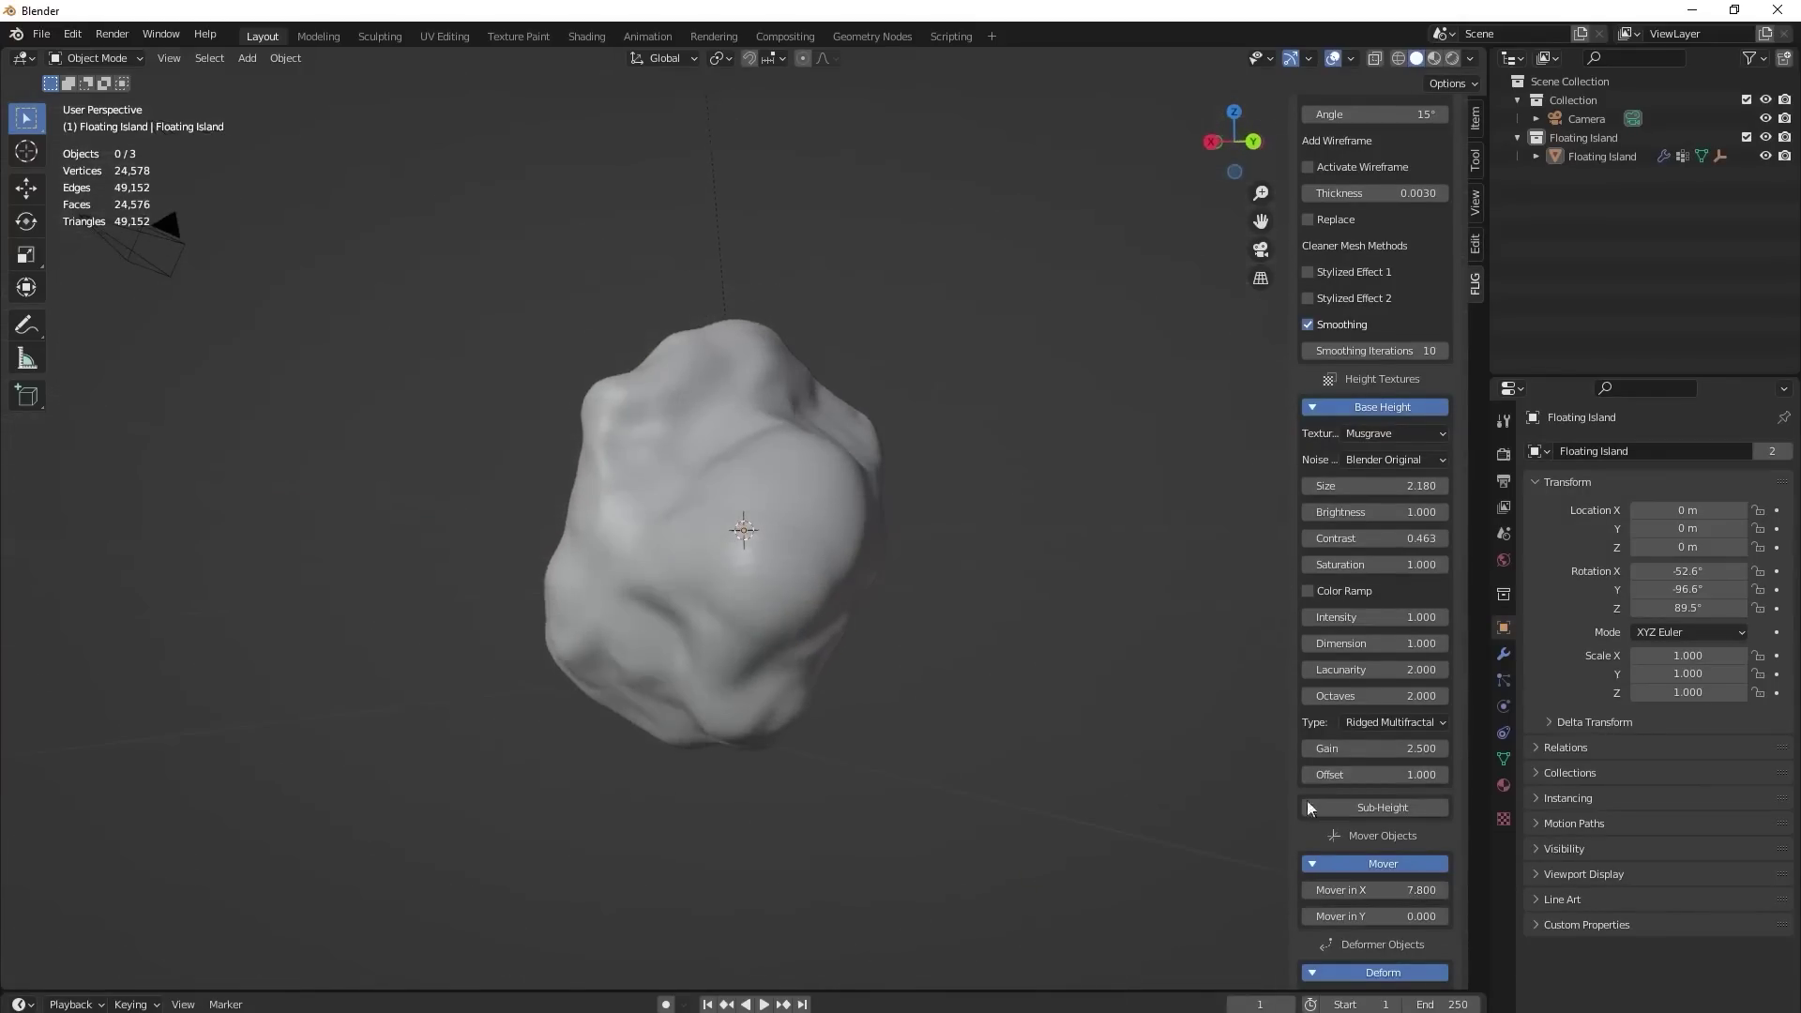
pyautogui.moveTo(1374, 917)
pyautogui.mouseDown()
pyautogui.moveTo(1440, 916)
pyautogui.moveTo(1388, 890)
pyautogui.mouseUp()
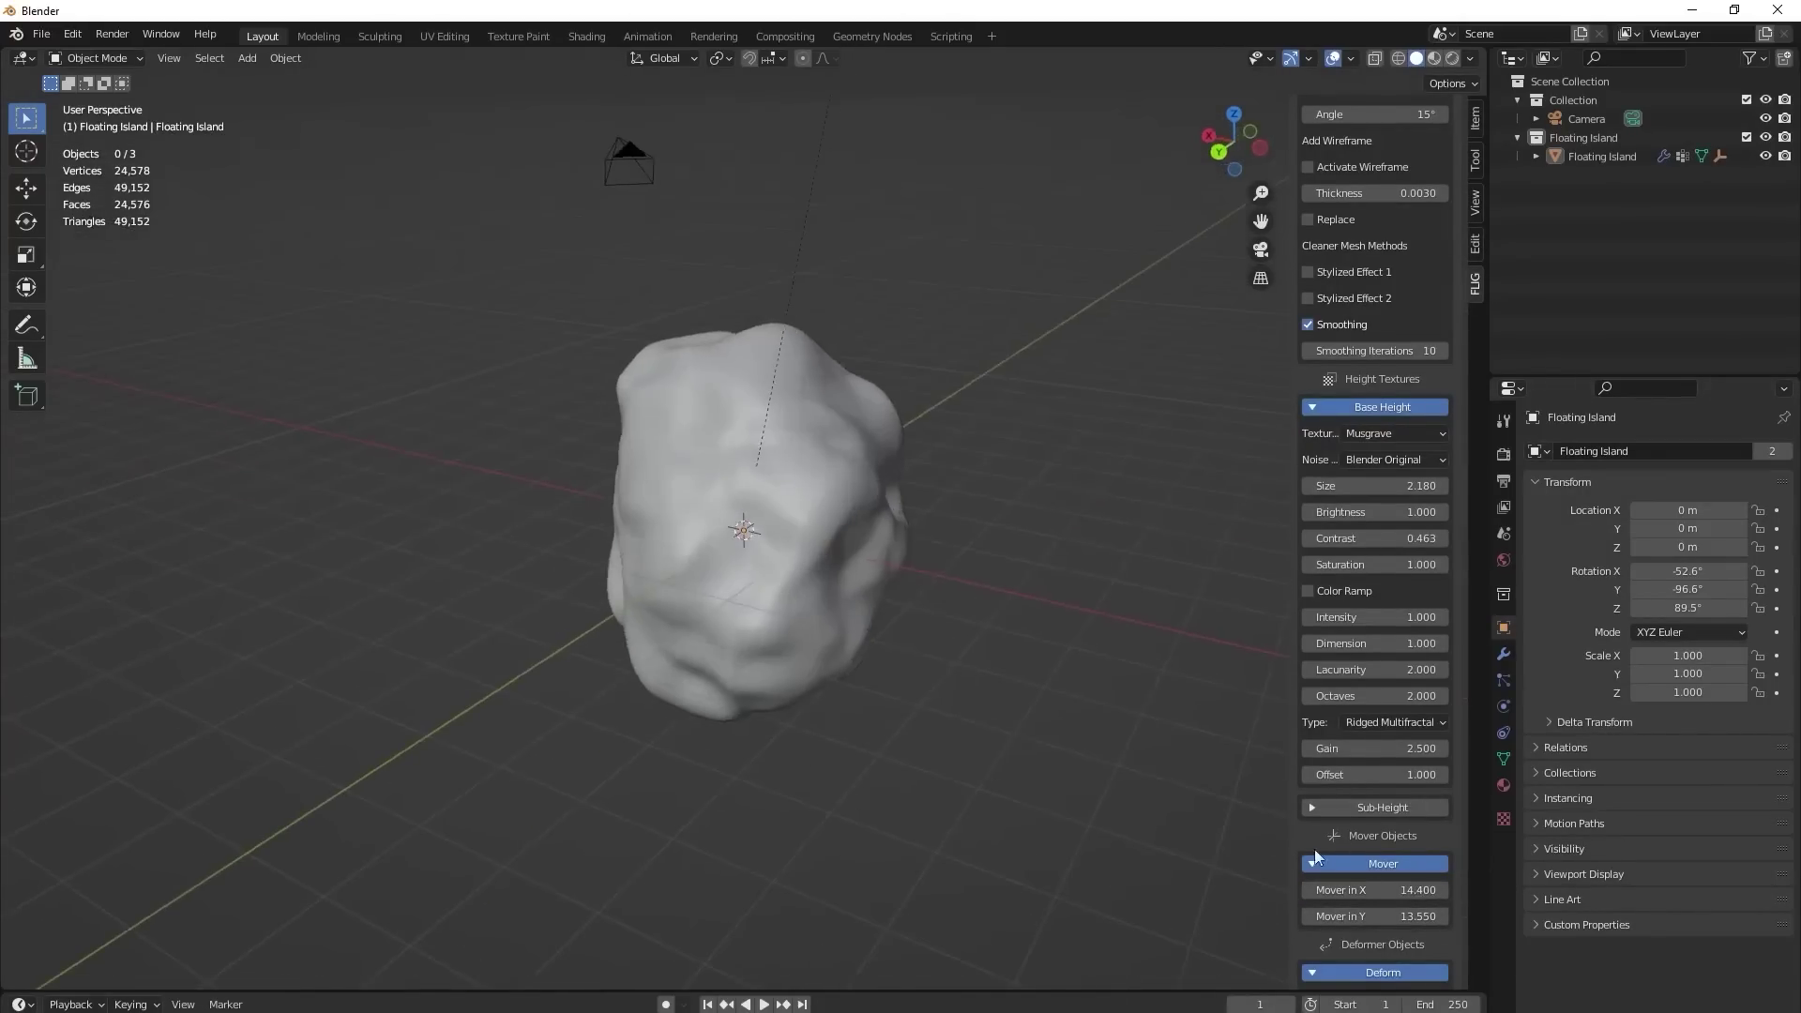
pyautogui.moveTo(1388, 890); pyautogui.dragTo(1407, 890)
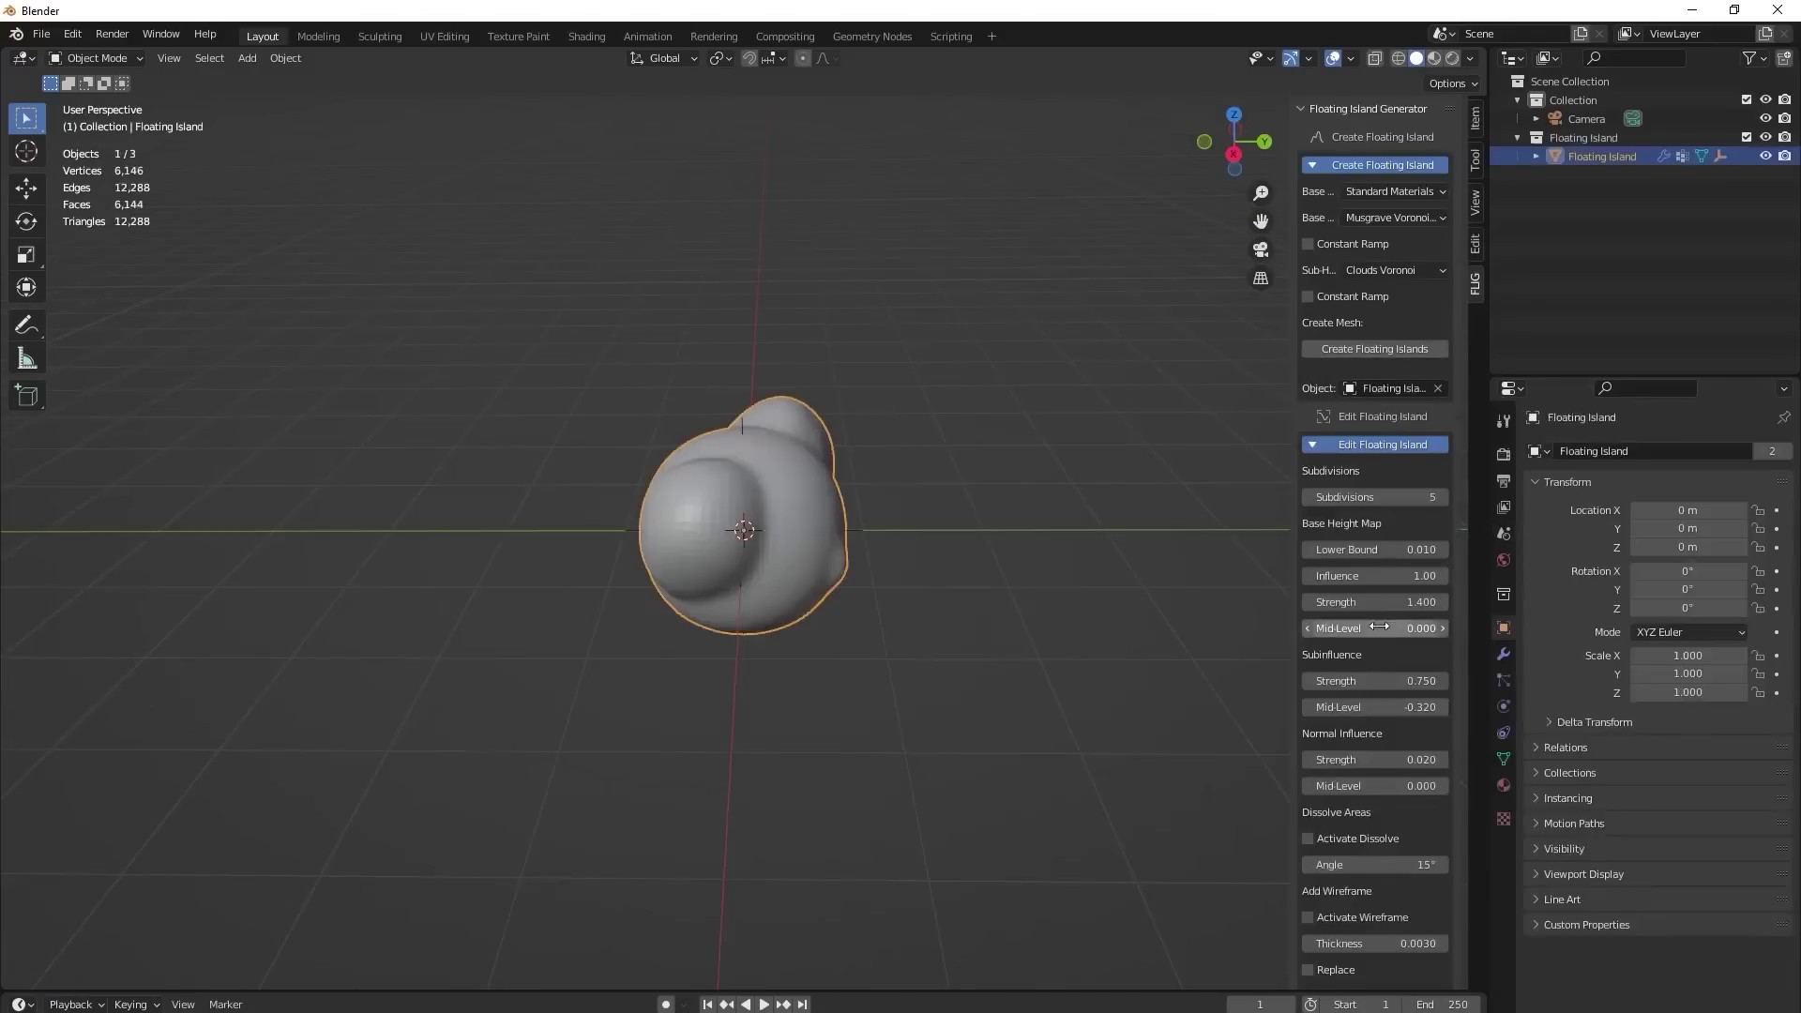
pyautogui.scroll(5, 1337, 771)
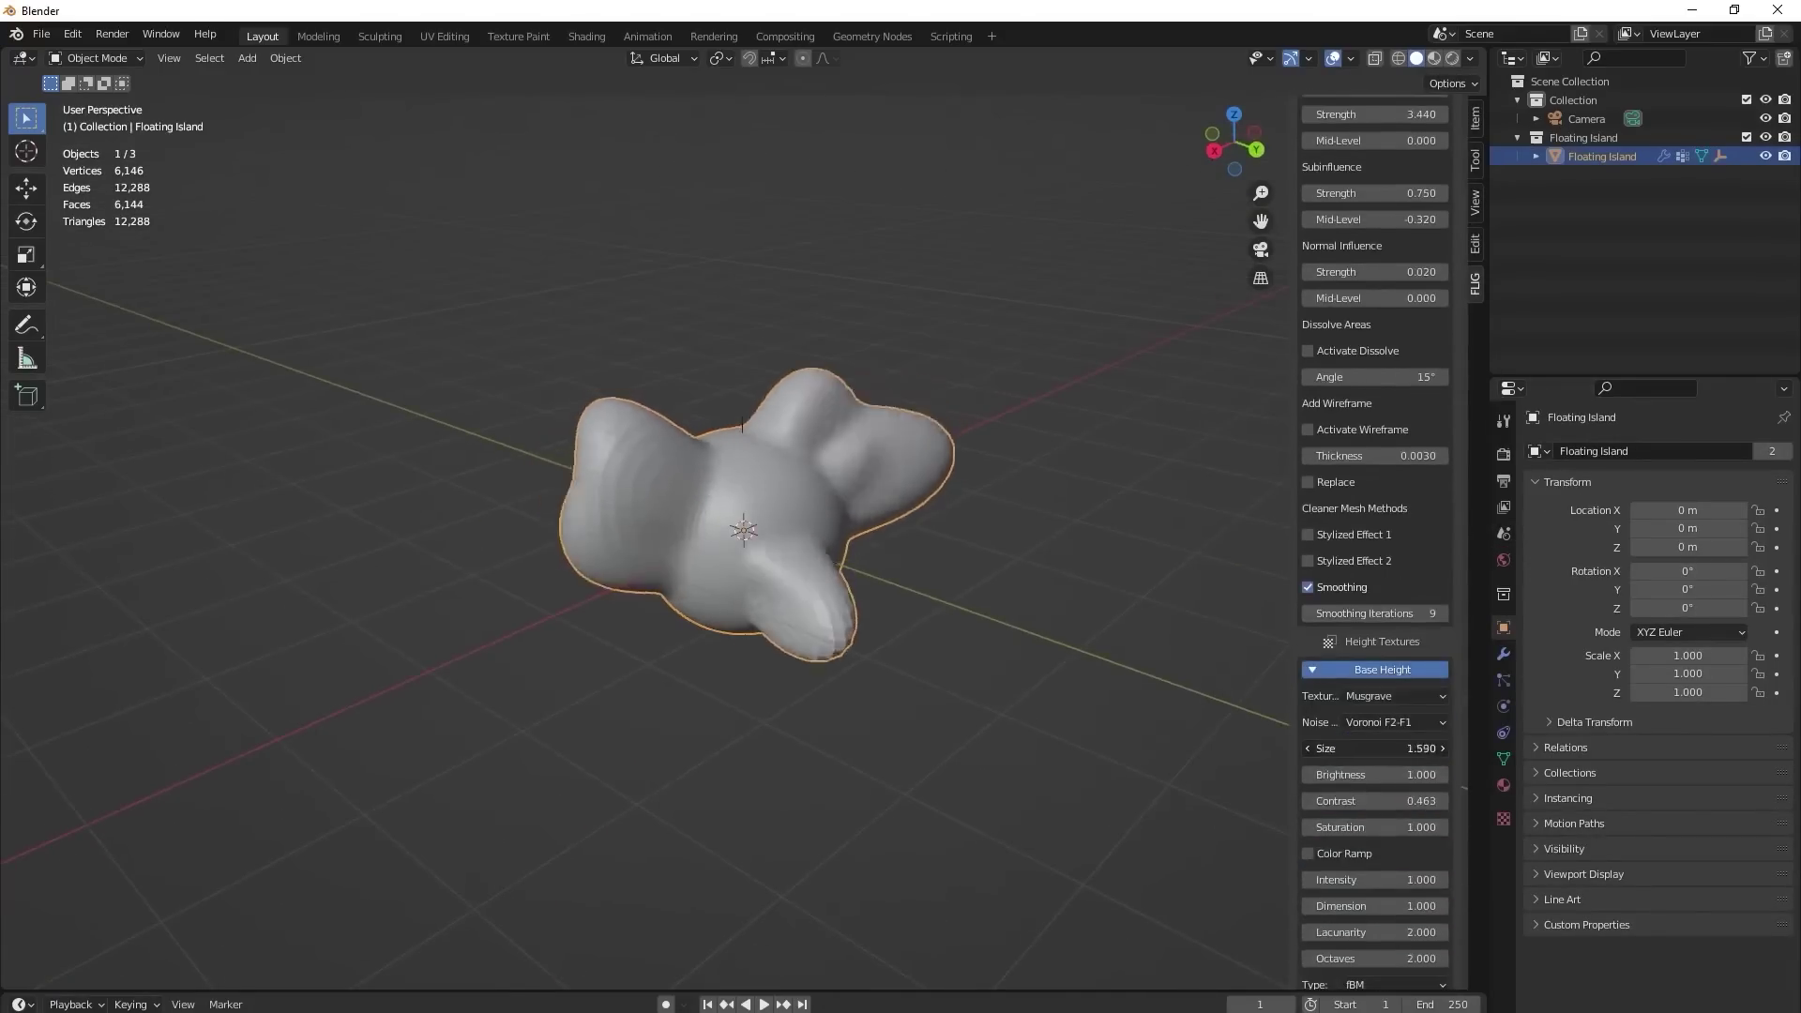
pyautogui.moveTo(1407, 748); pyautogui.dragTo(1332, 748)
pyautogui.scroll(4, 1374, 562)
# Add a cube mesh beside the island, placed to its left as a deformer.
pyautogui.hotkey('shift', 'a')
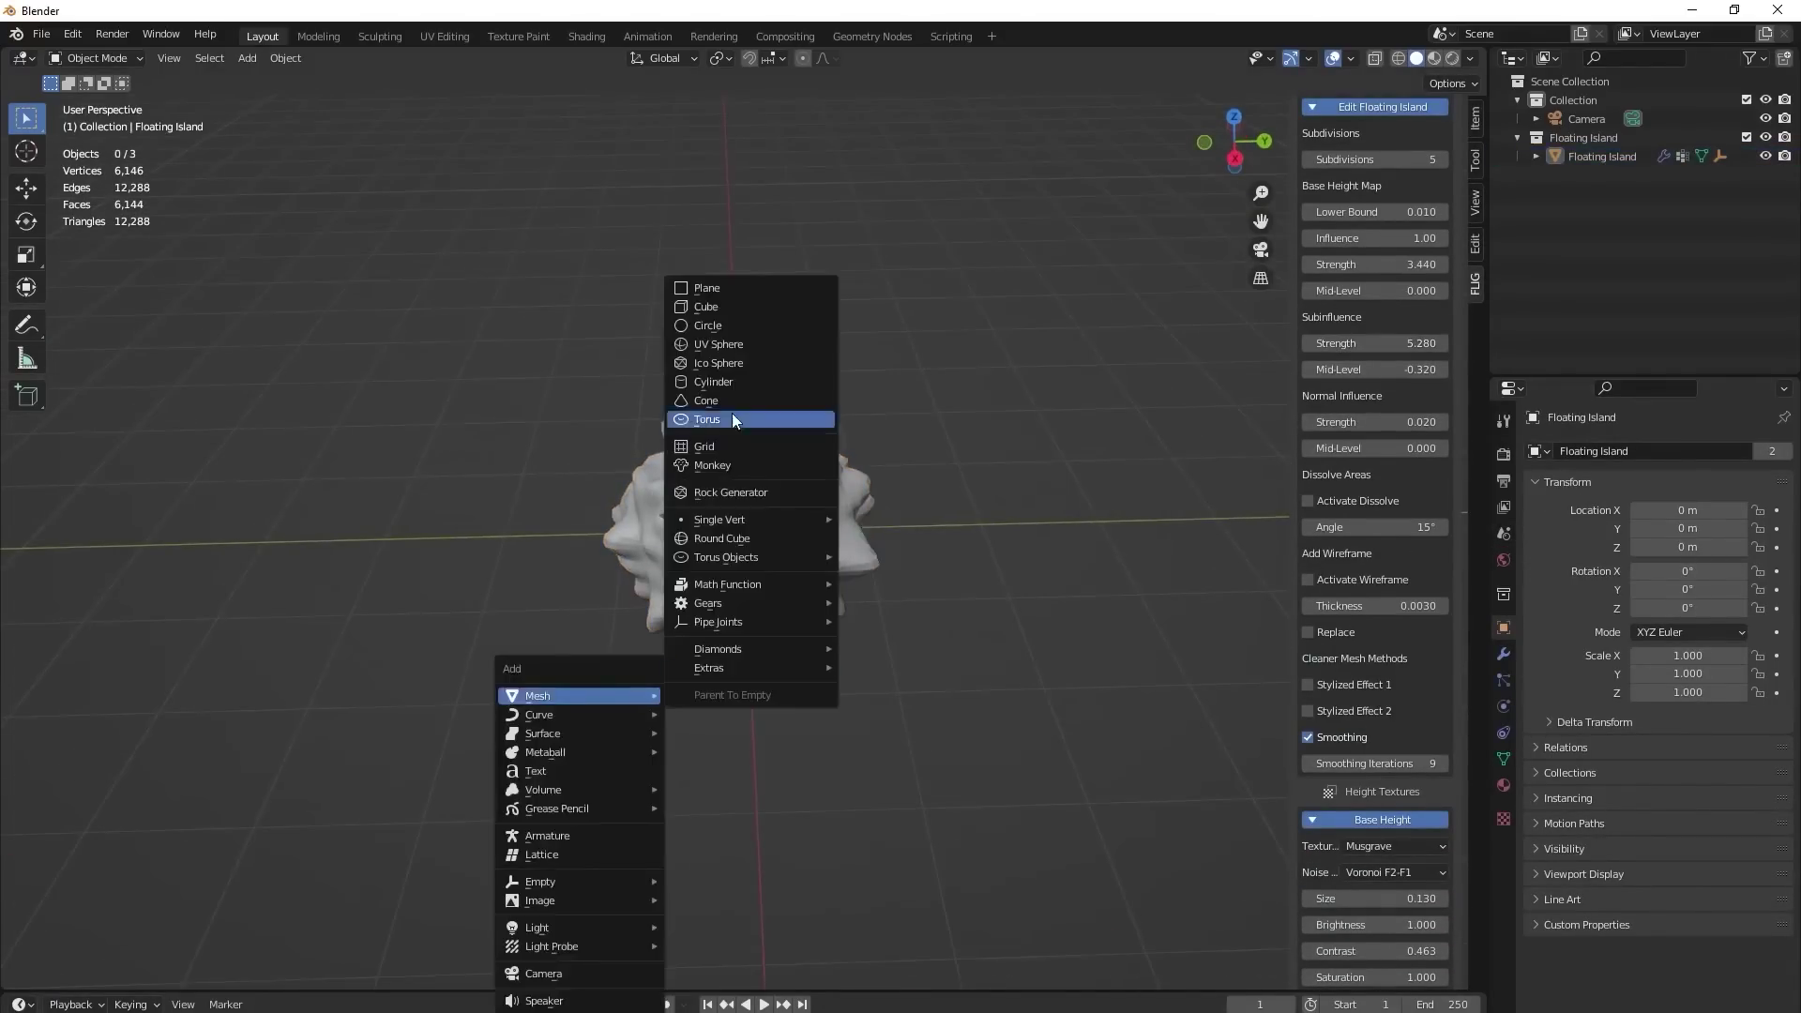
pyautogui.click(732, 413)
pyautogui.press('g')
pyautogui.click(493, 464)
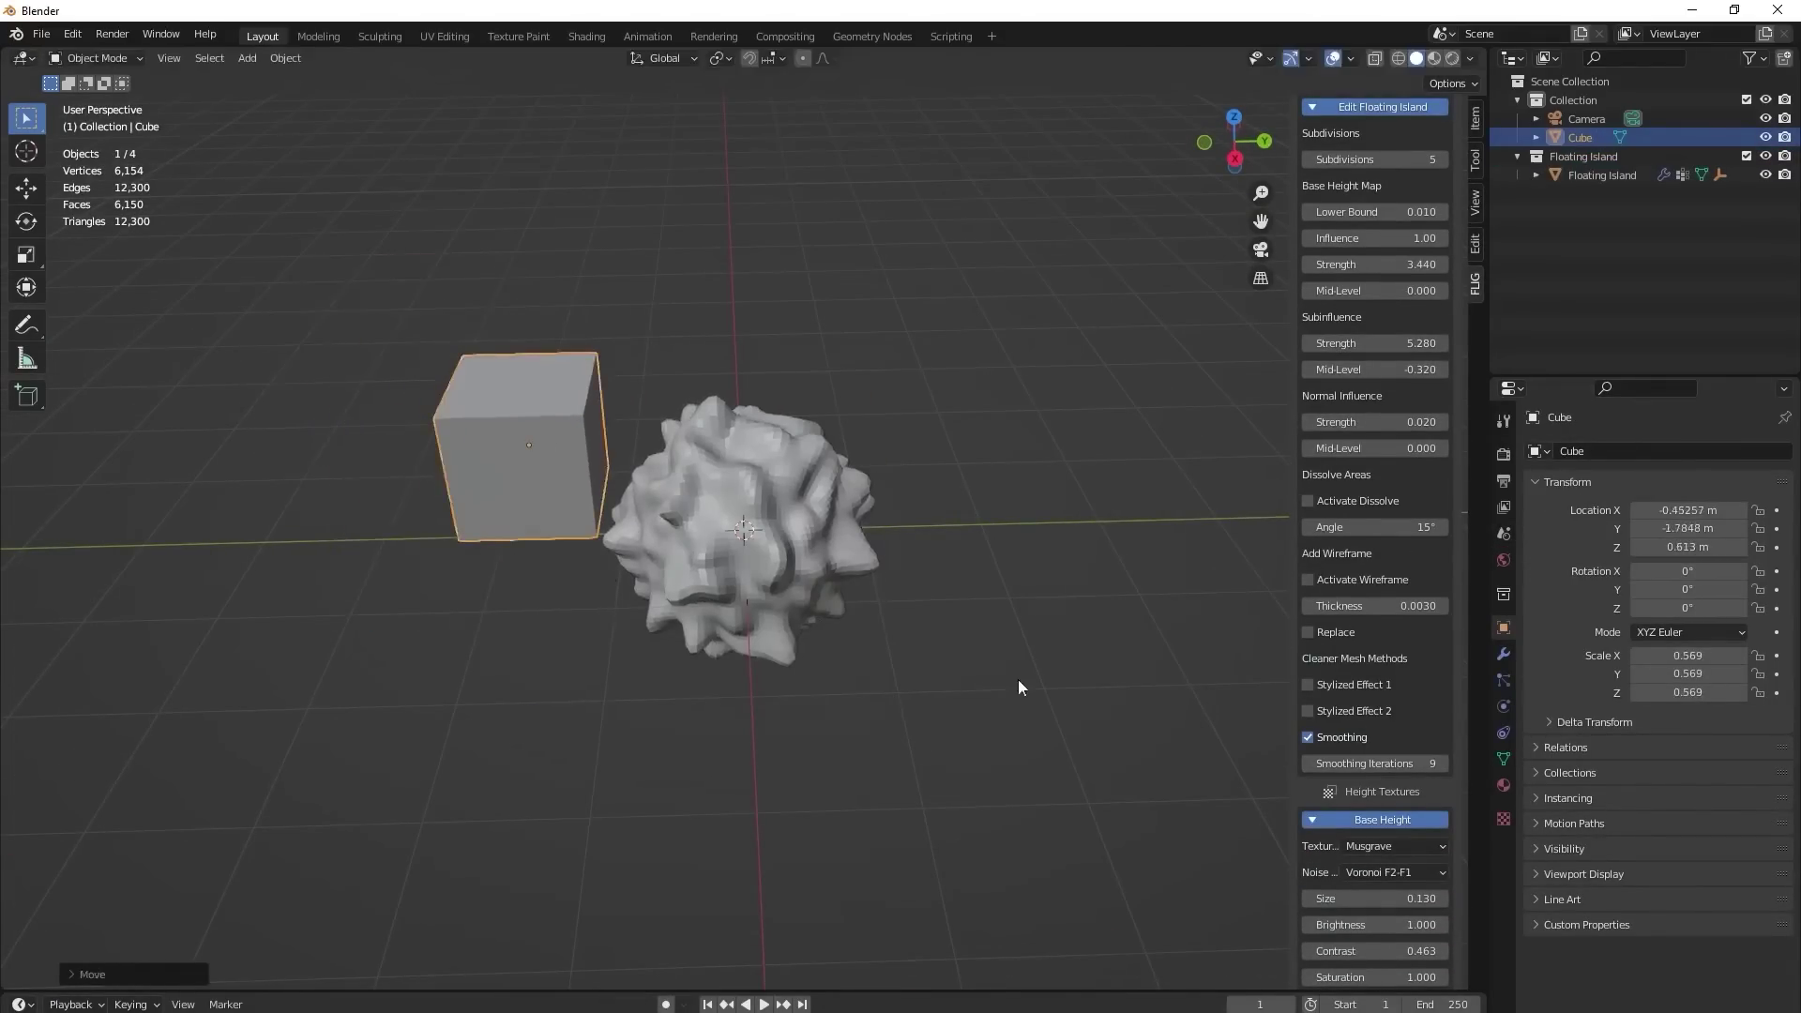
pyautogui.scroll(-10, 1374, 563)
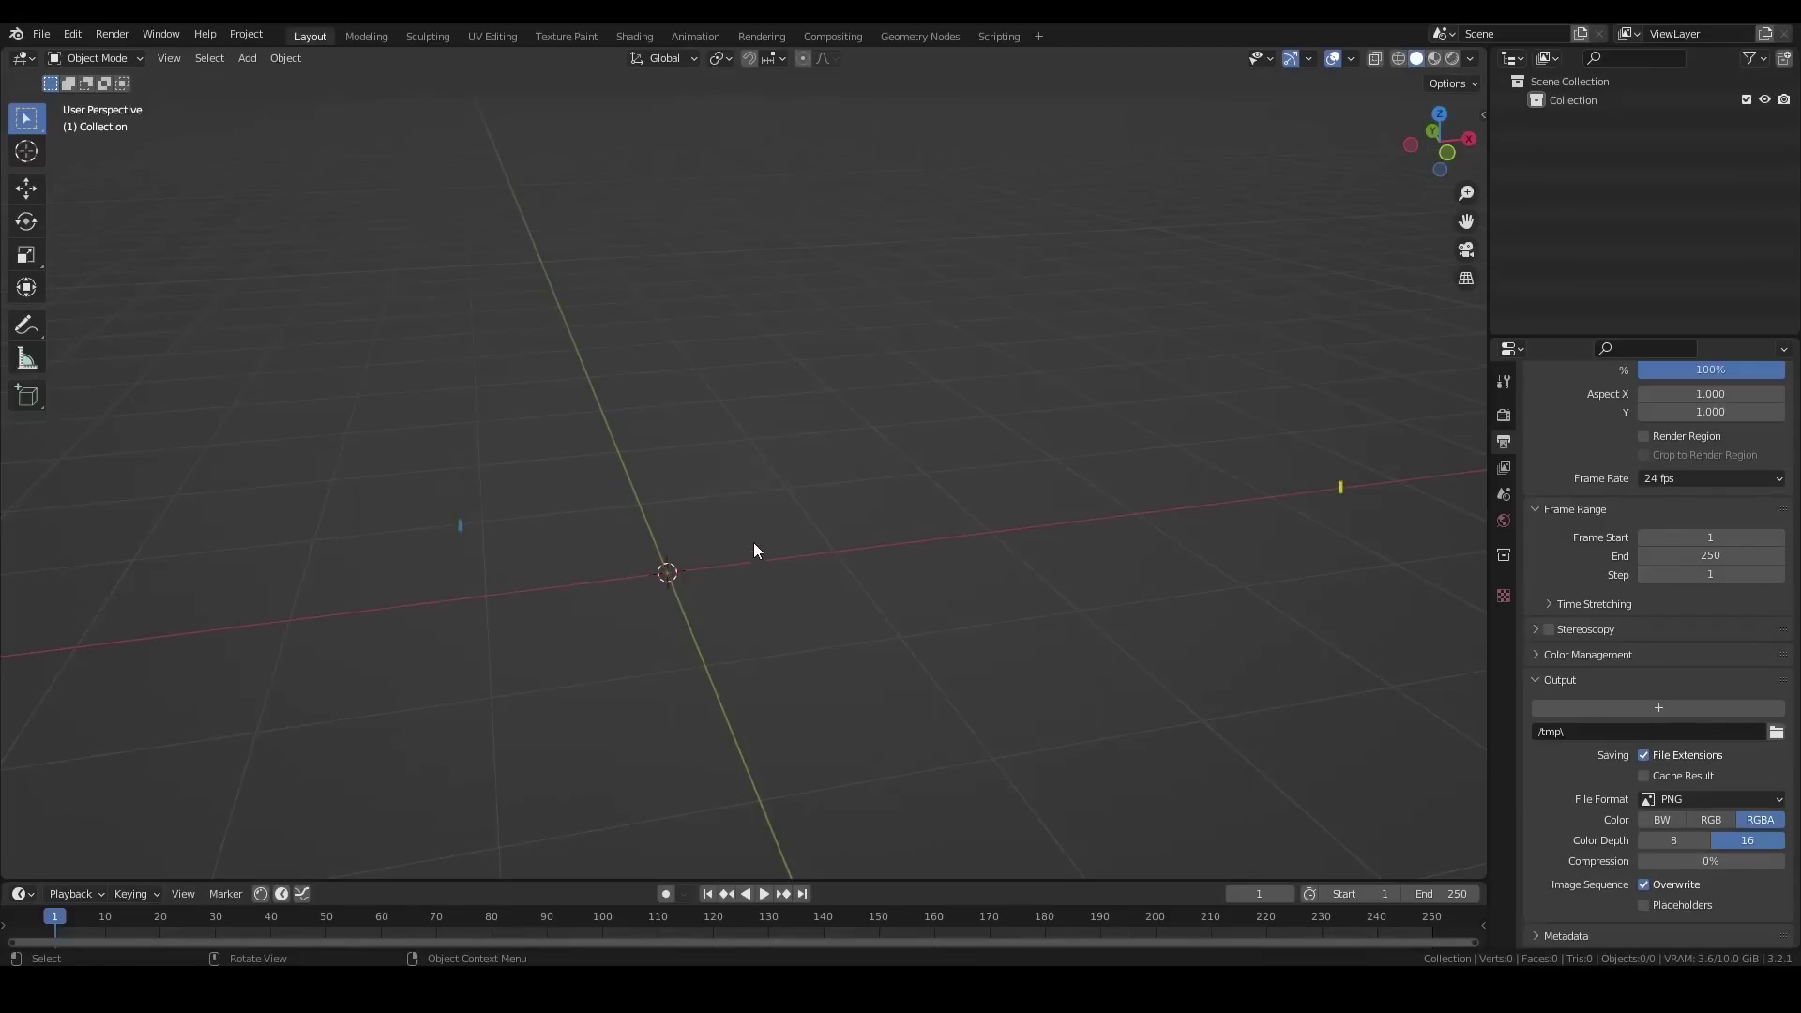
# Import the Man model through Add > Import Anything and place it.
pyautogui.hotkey('shift', 'a')
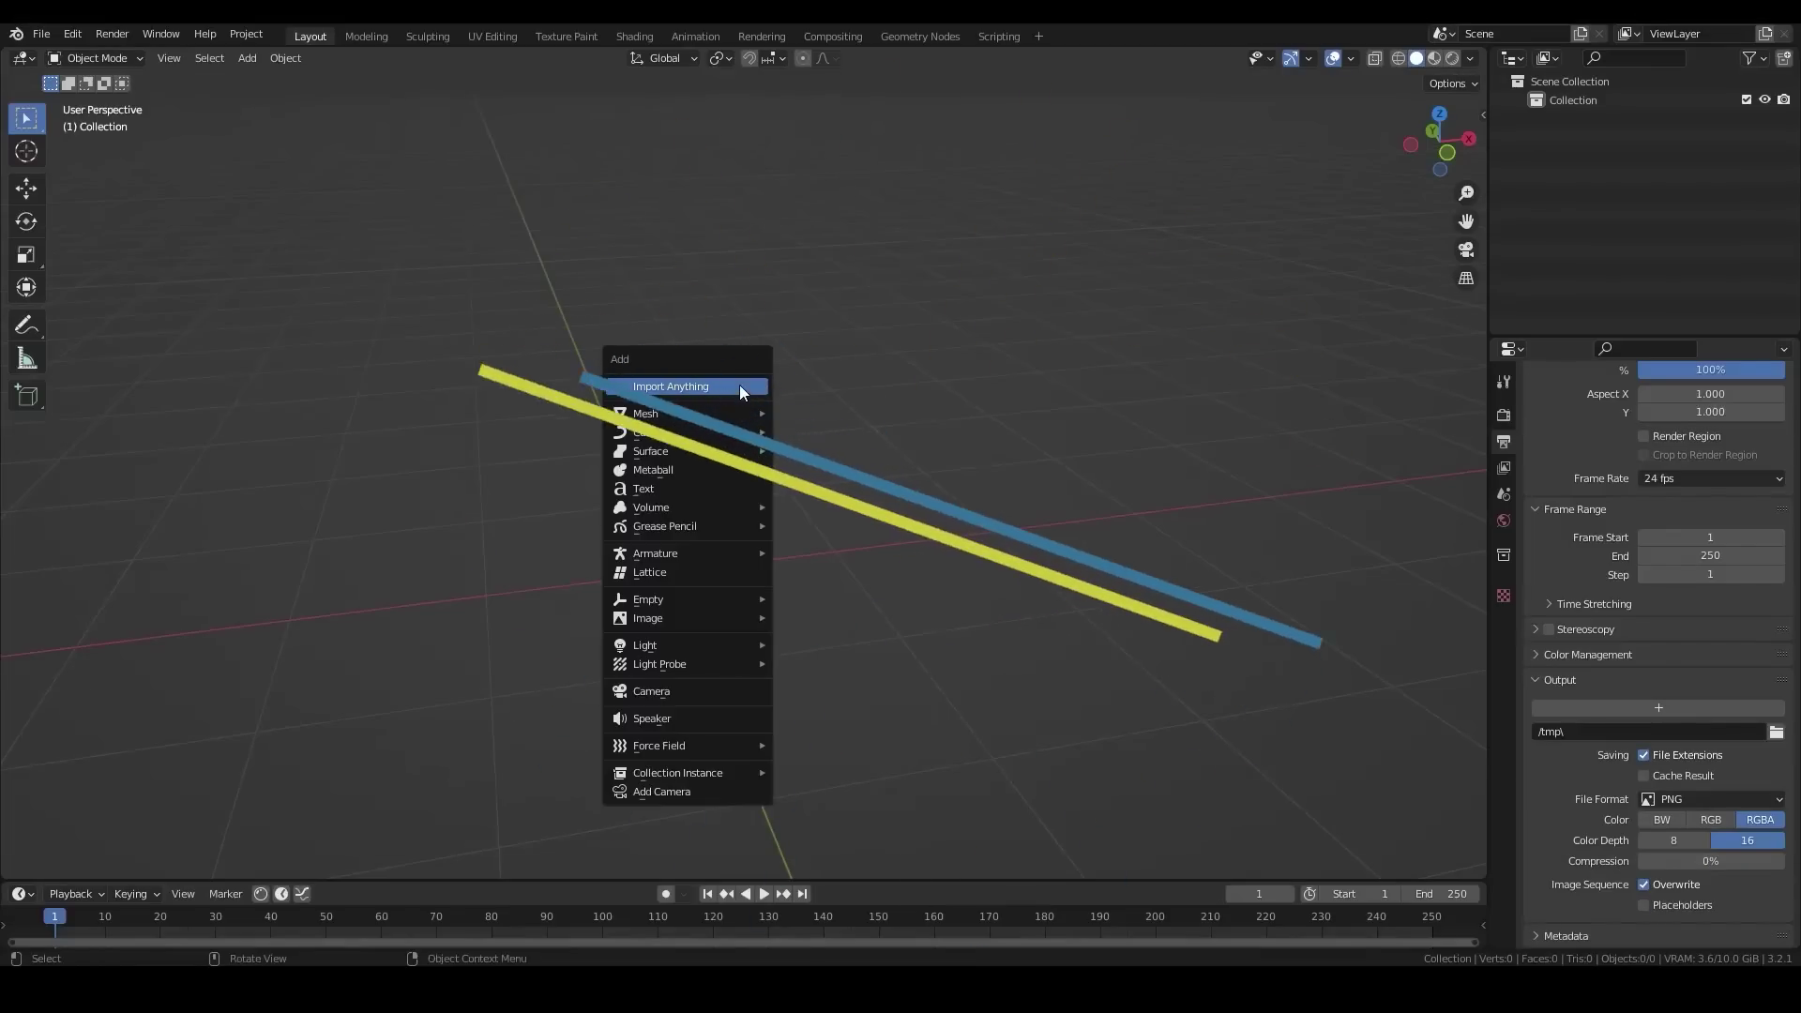
pyautogui.click(739, 384)
pyautogui.click(1224, 765)
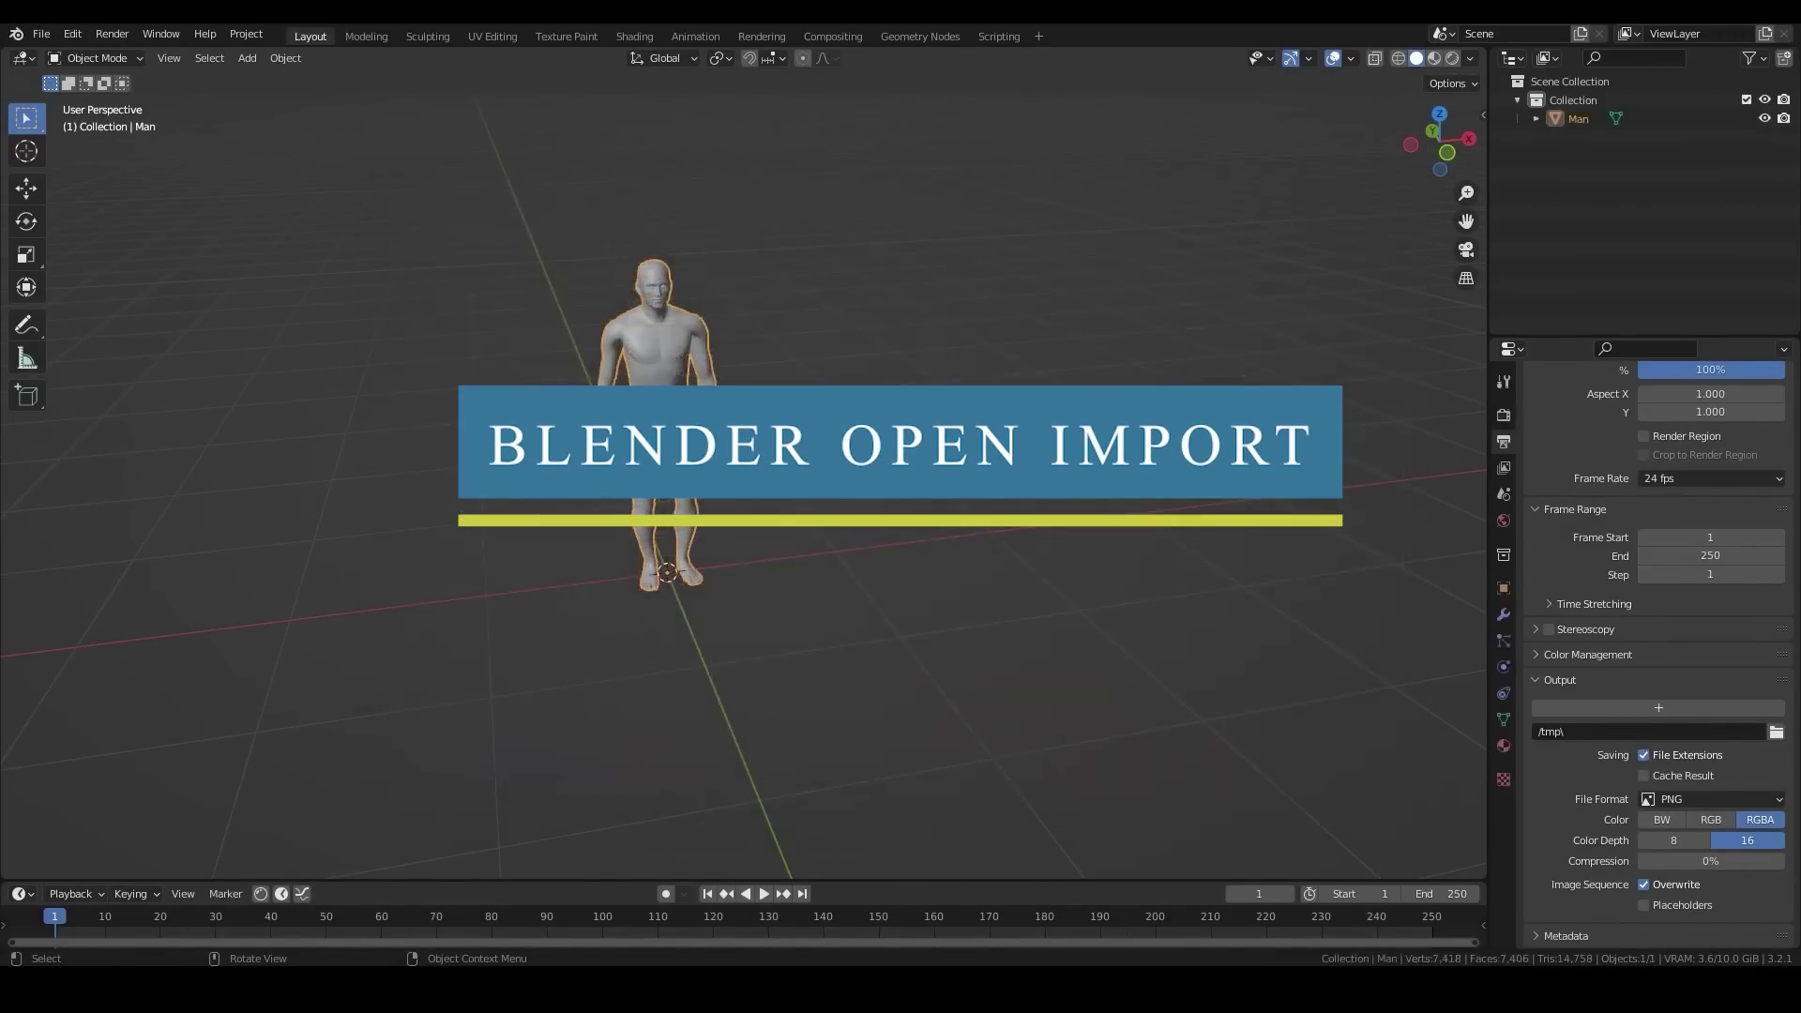
pyautogui.click(673, 300)
# Import another figure from the File Types folder and position it.
pyautogui.hotkey('shift', 'a')
pyautogui.click(672, 300)
pyautogui.click(486, 764)
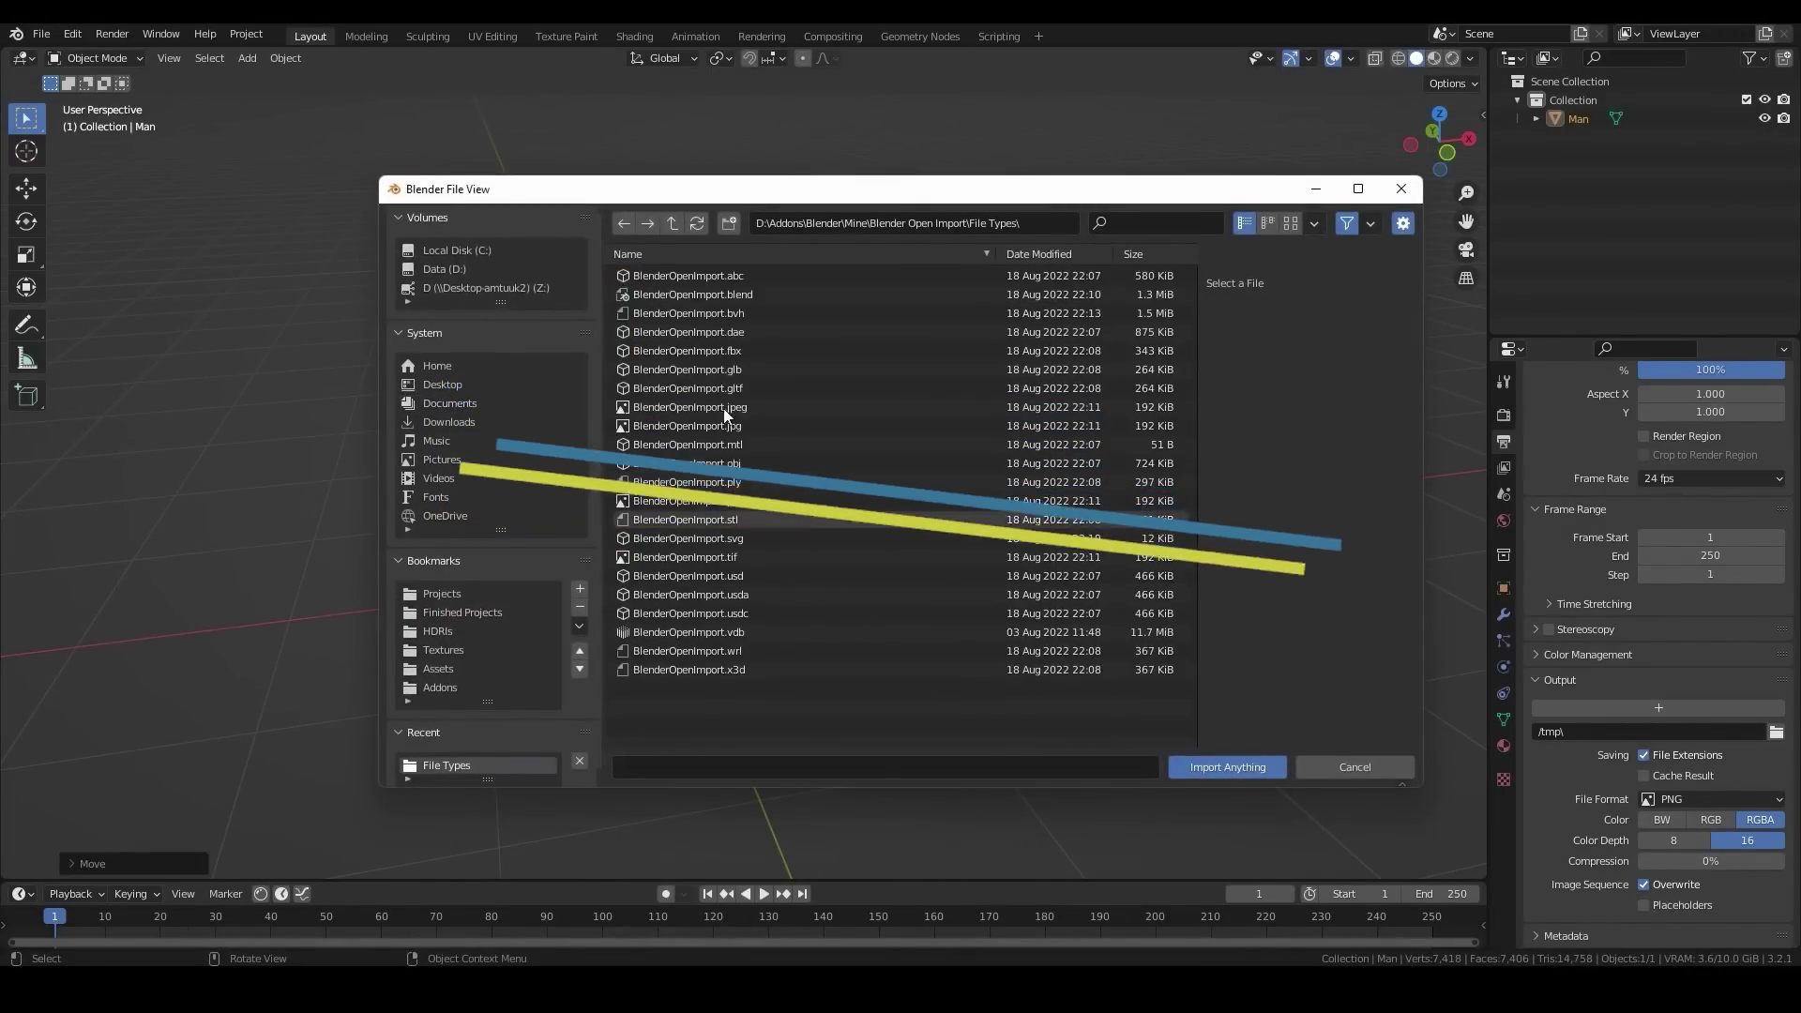
pyautogui.click(1227, 766)
pyautogui.click(985, 648)
# Import BlenderOpenImport.bvh as an armature with a chosen bone axis and move it aside.
pyautogui.hotkey('shift', 'a')
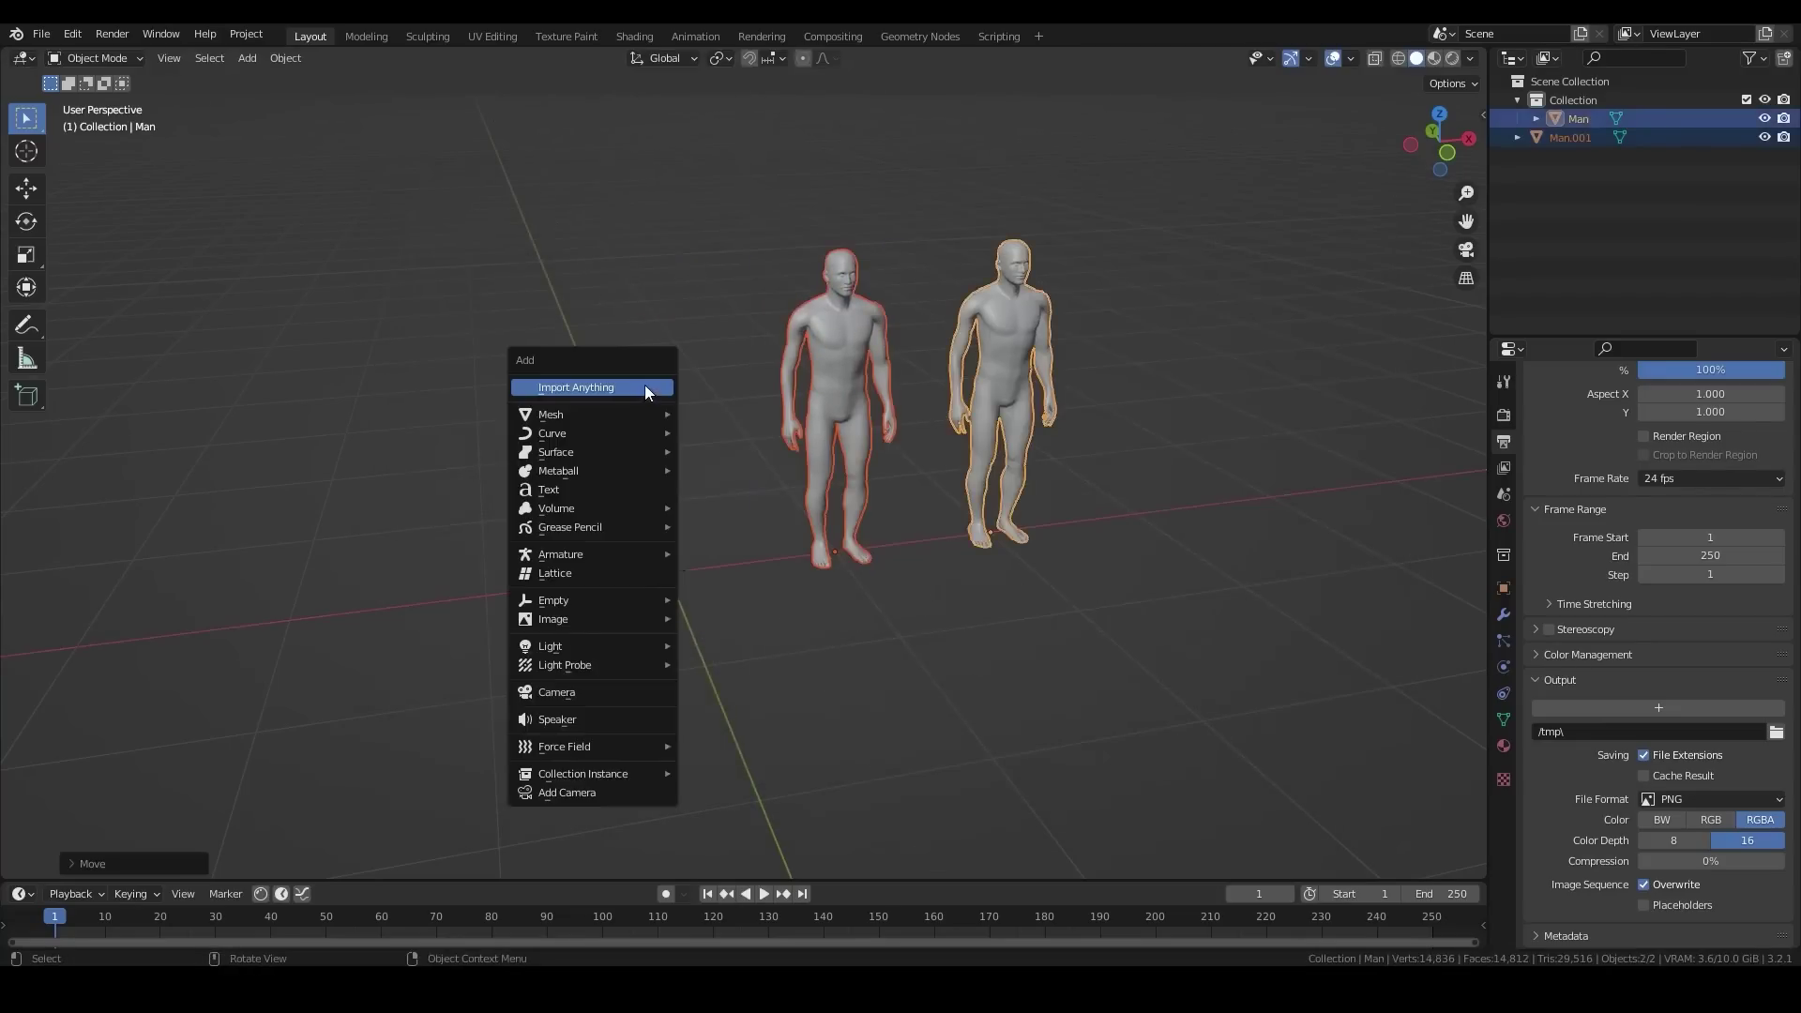
pyautogui.click(645, 385)
pyautogui.click(480, 764)
pyautogui.click(734, 313)
pyautogui.click(1354, 430)
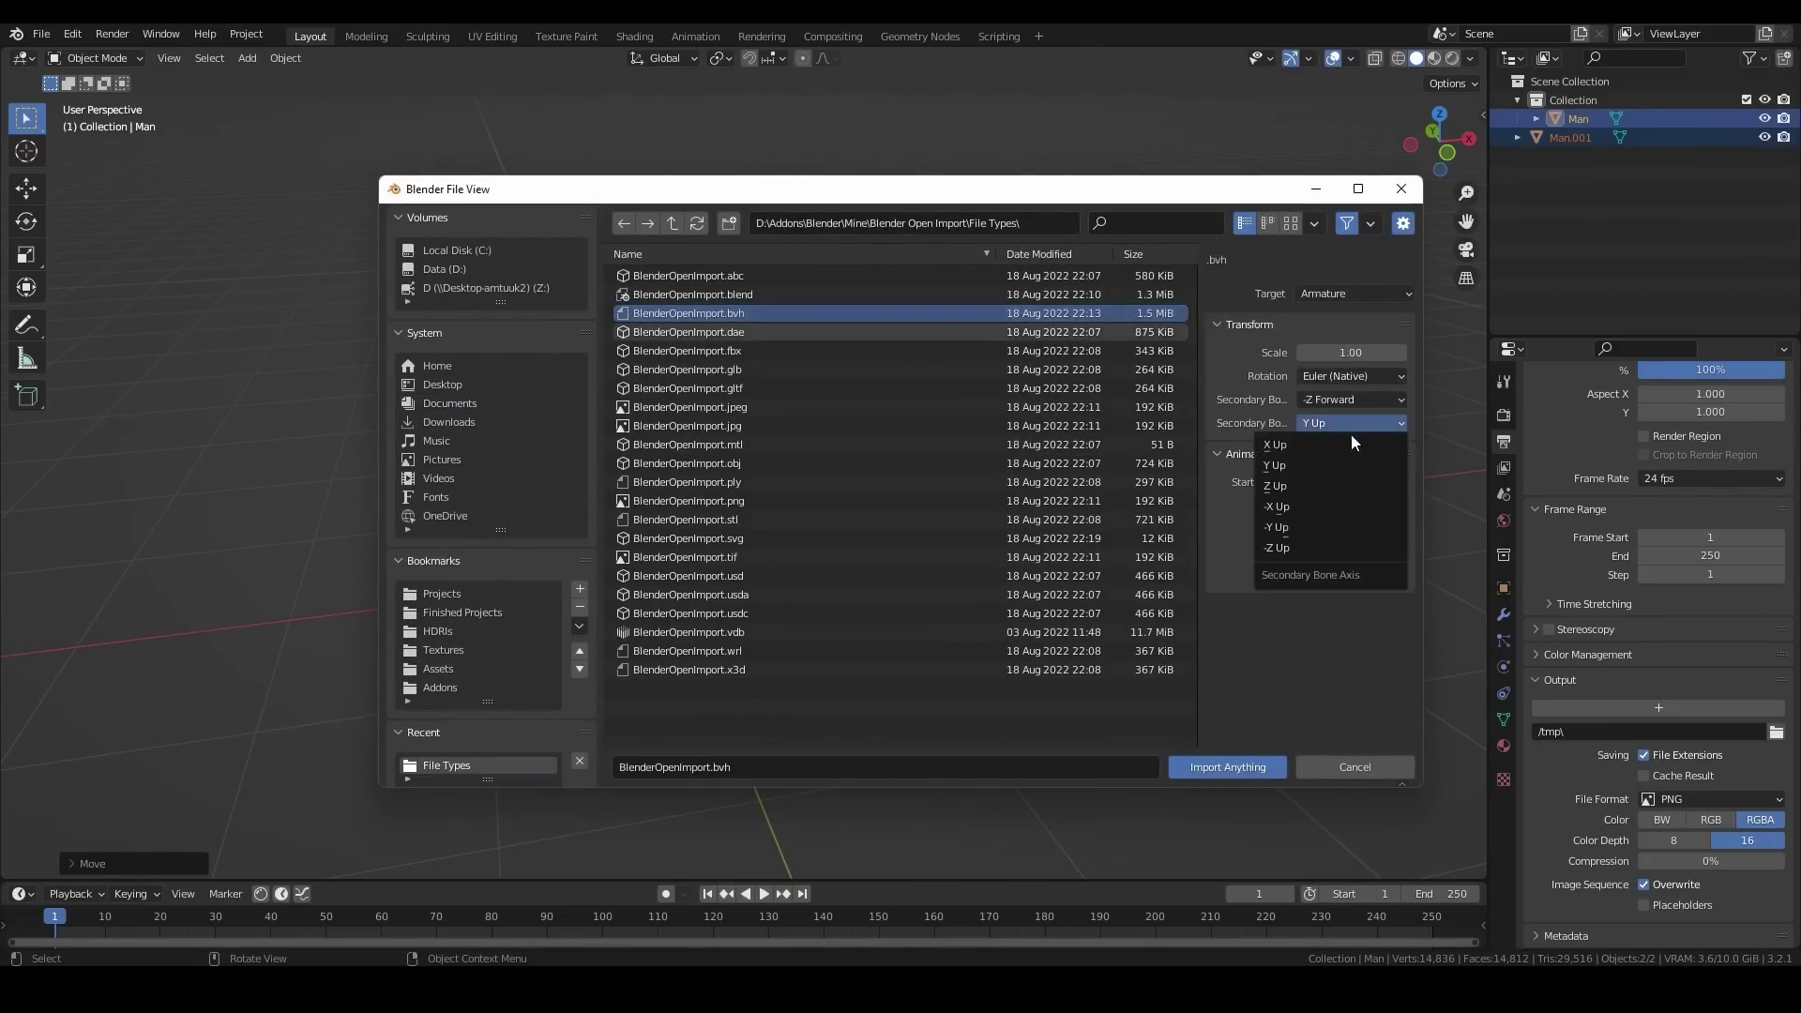
pyautogui.click(1227, 767)
pyautogui.press('g')
pyautogui.click(932, 515)
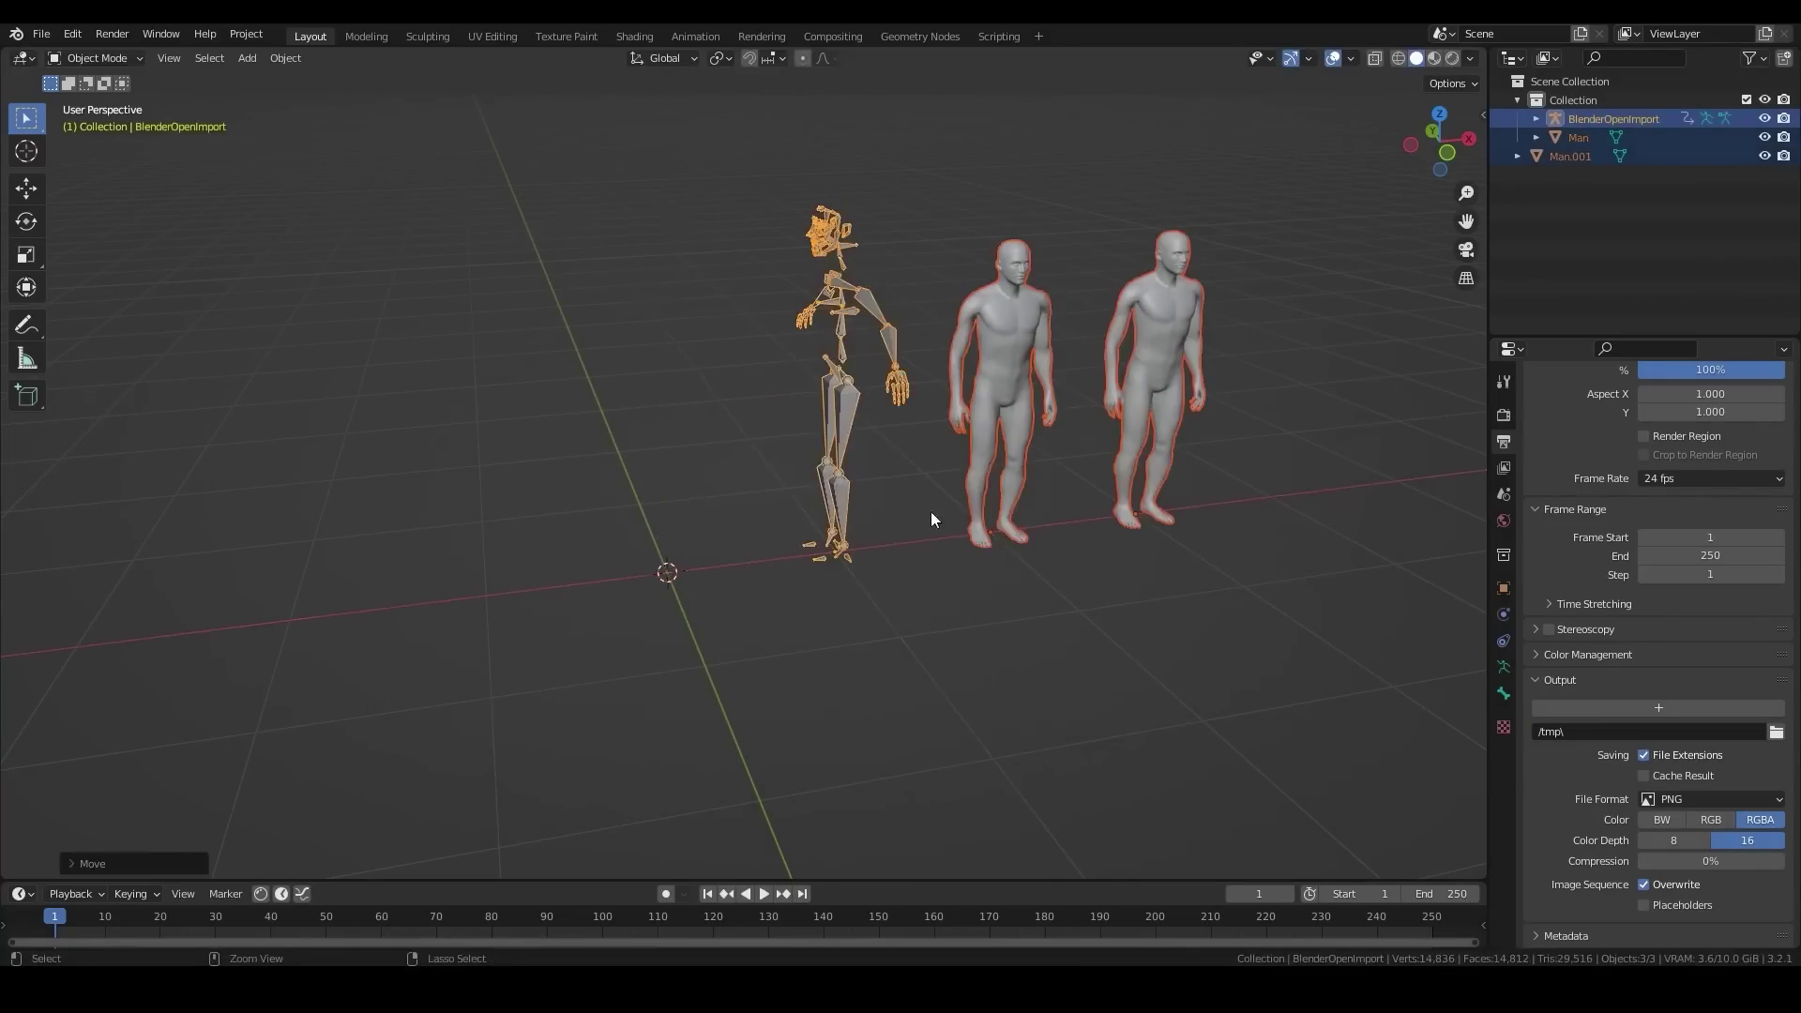
# Import BlenderOpenImport.dae and shift all objects sideways to make room.
pyautogui.hotkey('shift', 'a')
pyautogui.click(575, 575)
pyautogui.click(481, 763)
pyautogui.click(748, 333)
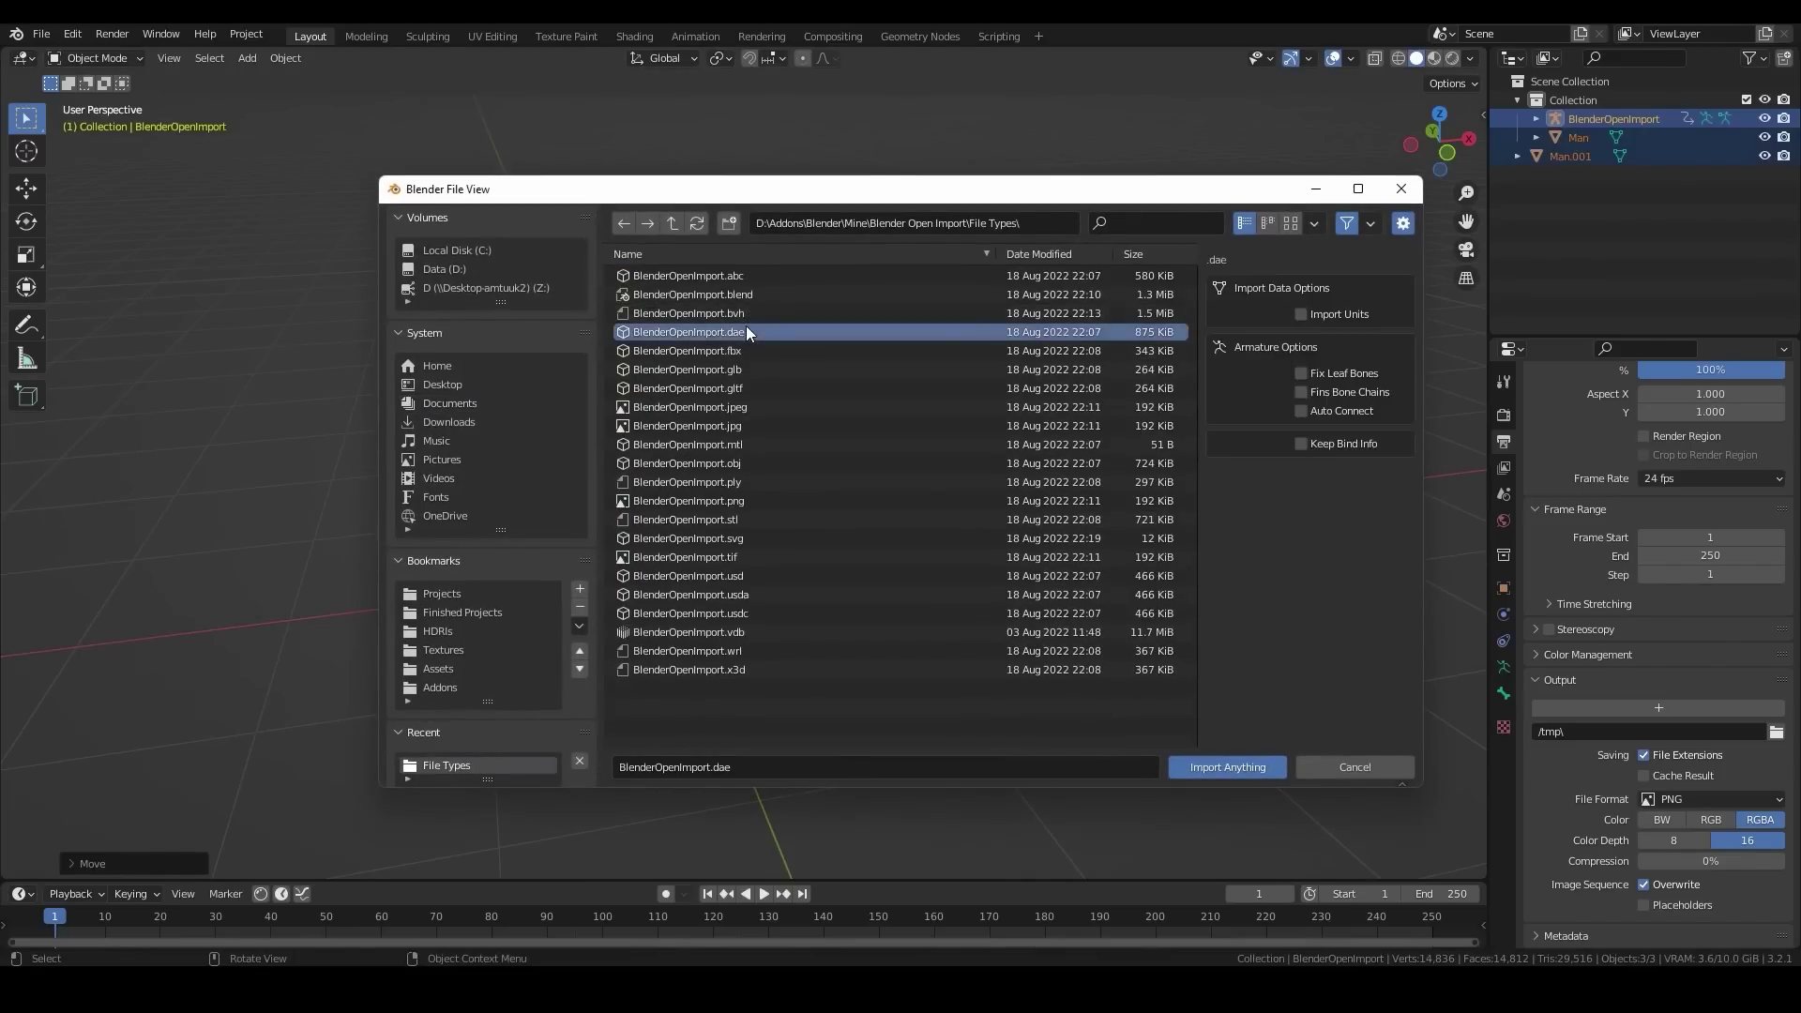
pyautogui.click(1229, 775)
pyautogui.press('a')
pyautogui.press('g')
pyautogui.click(1079, 526)
# Import the next sample file from File Types and move everything aside.
pyautogui.hotkey('shift', 'a')
pyautogui.click(707, 364)
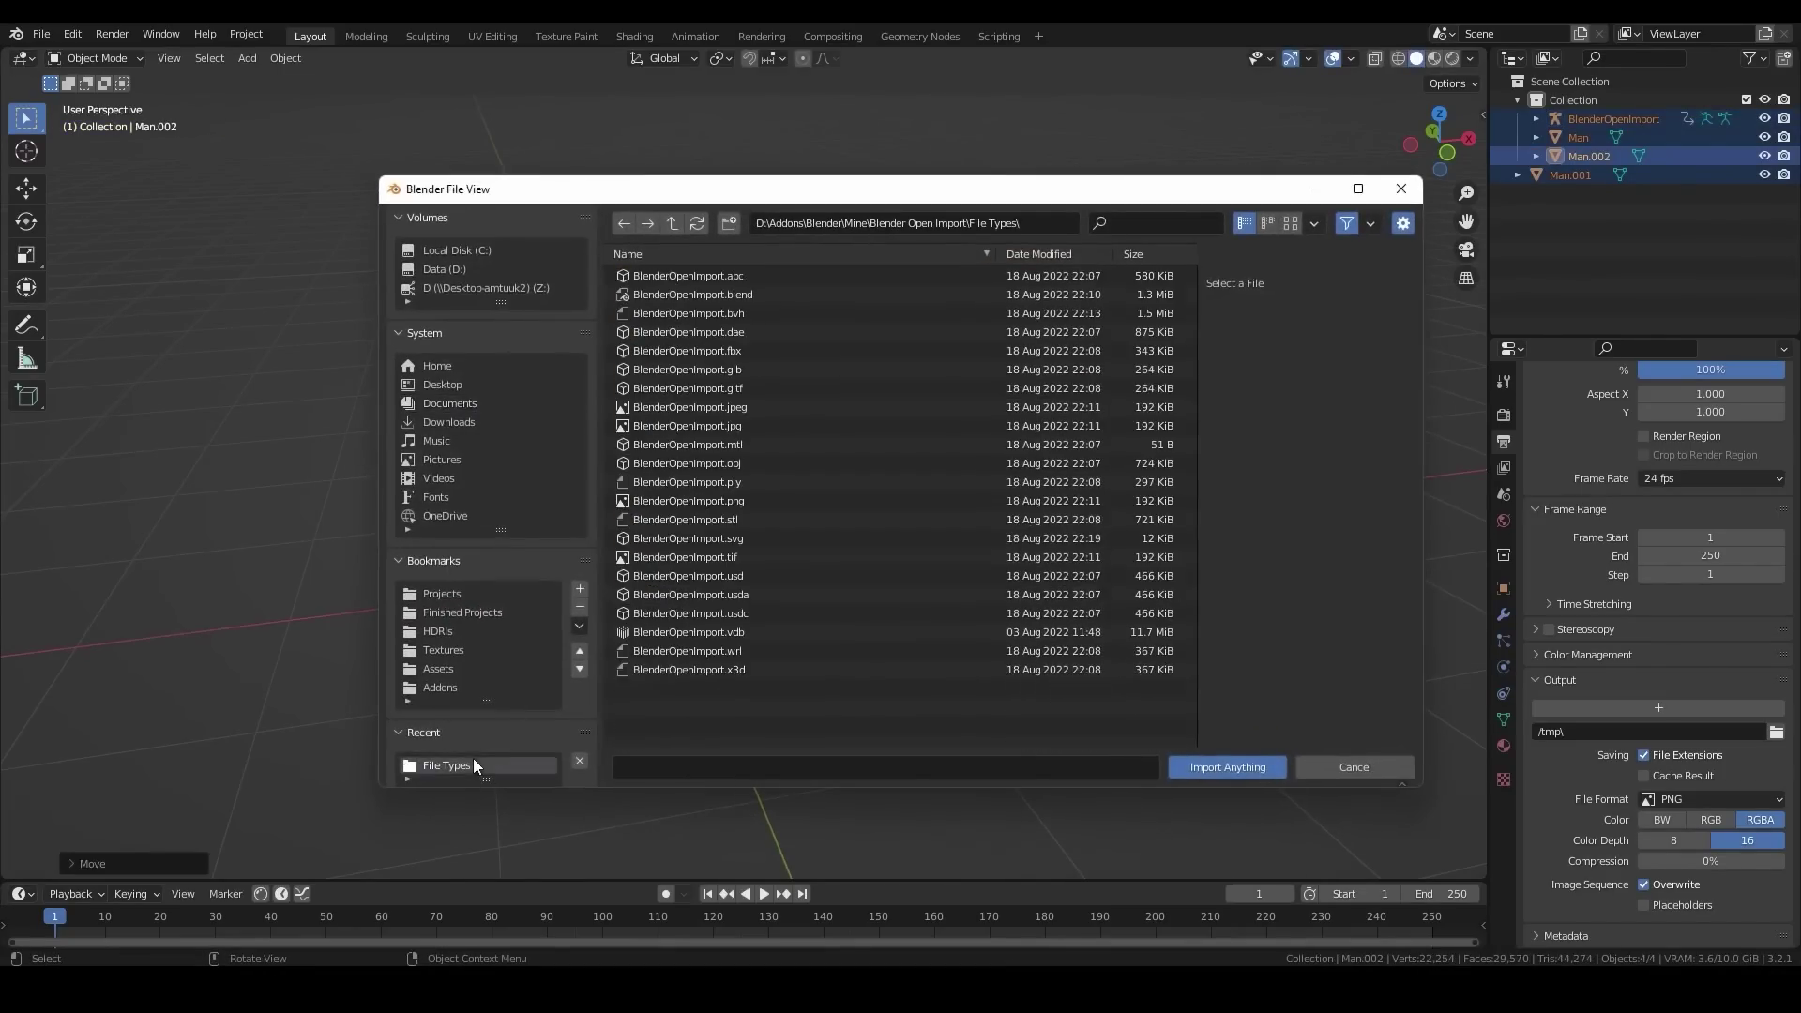
pyautogui.doubleClick(734, 332)
pyautogui.press('g')
pyautogui.press('Return')
# Import another sample figure and shift all objects along one axis.
pyautogui.hotkey('shift', 'a')
pyautogui.click(640, 443)
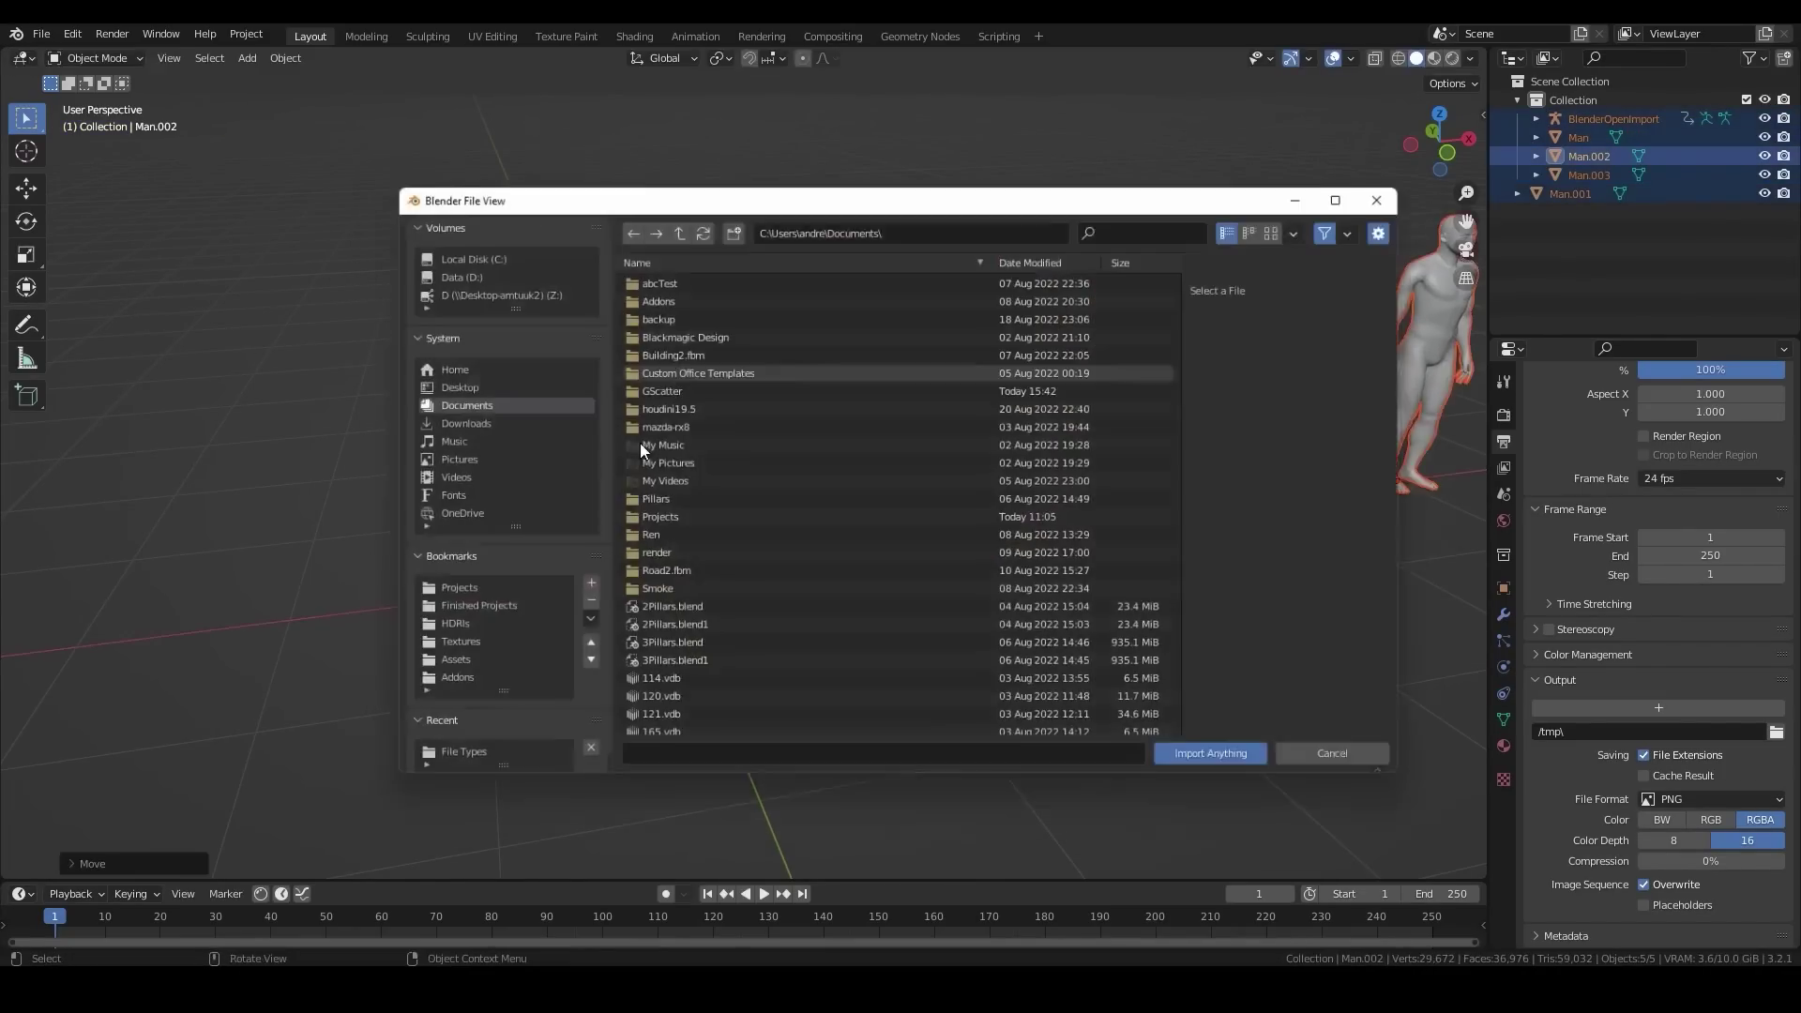
pyautogui.click(480, 764)
pyautogui.doubleClick(745, 365)
pyautogui.press('a')
pyautogui.press('g')
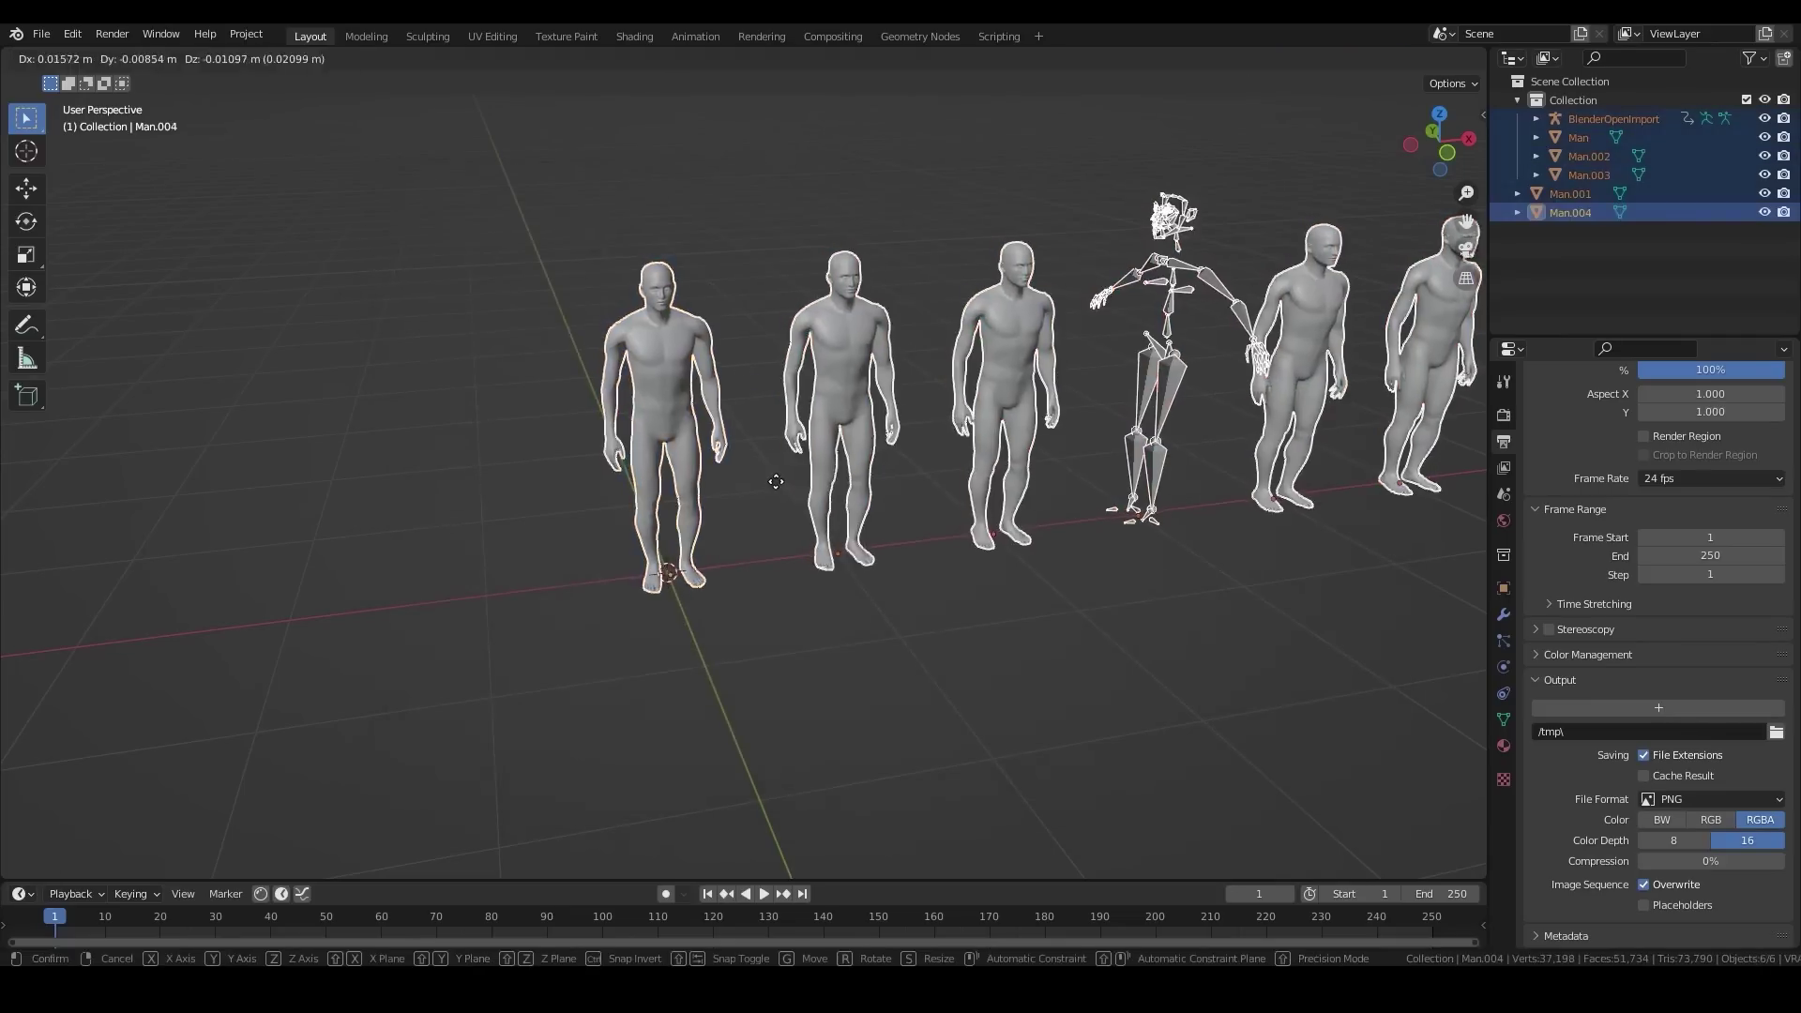
pyautogui.press('Return')
# Import one more sample figure and move the whole scene aside again.
pyautogui.hotkey('shift', 'a')
pyautogui.click(728, 362)
pyautogui.click(472, 753)
pyautogui.doubleClick(711, 386)
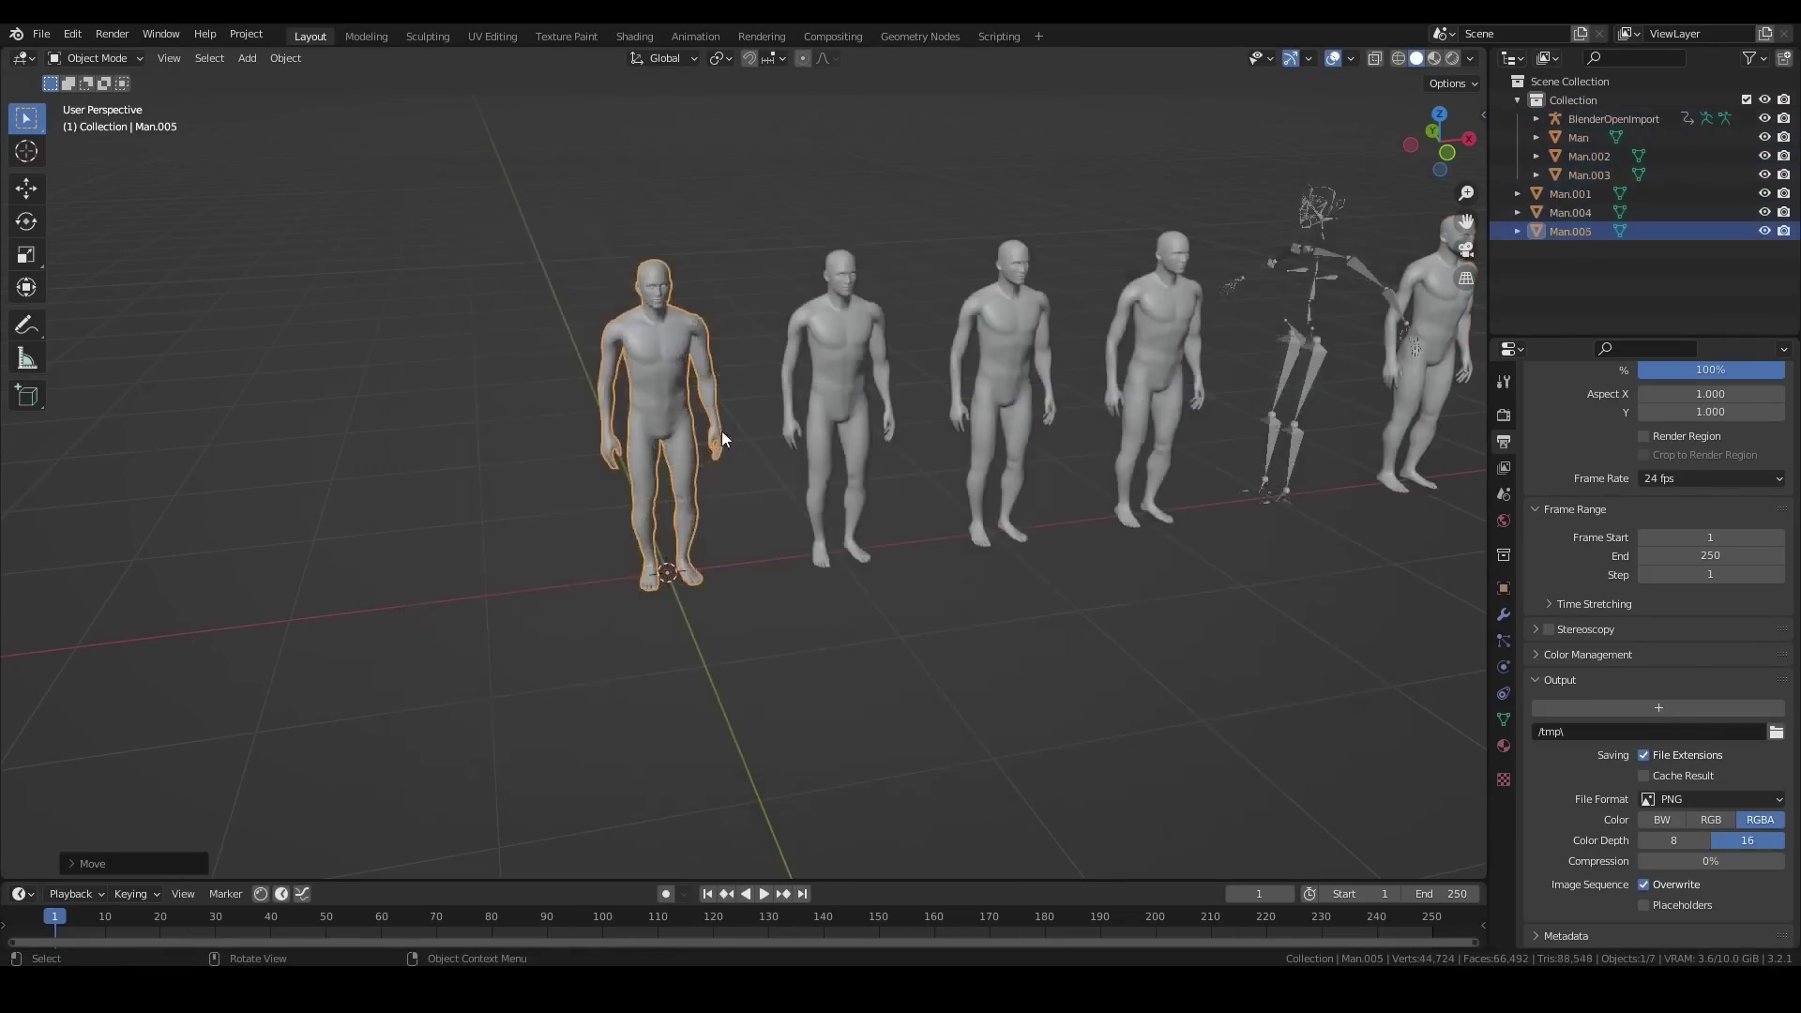
pyautogui.press('a')
pyautogui.press('g')
pyautogui.press('Return')
# Import the glTF sample file and shift all objects along X.
pyautogui.hotkey('shift', 'a')
pyautogui.click(639, 373)
pyautogui.click(466, 753)
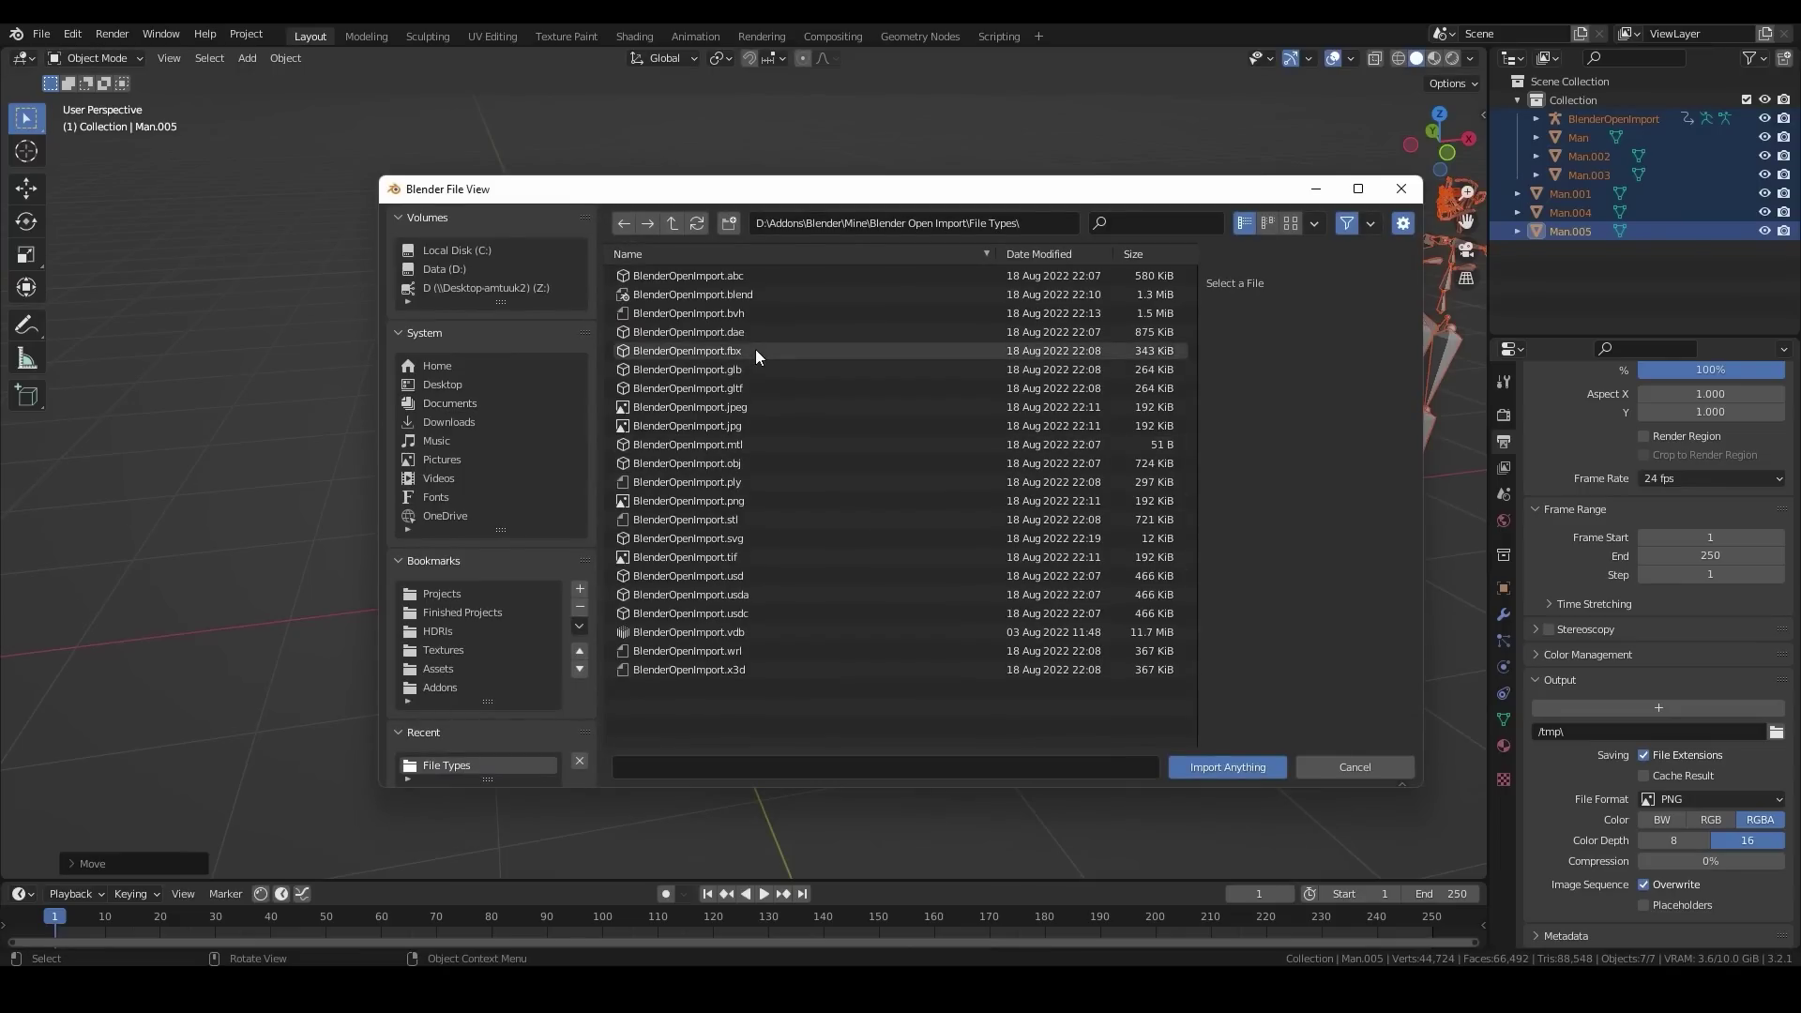
pyautogui.doubleClick(757, 392)
pyautogui.press('a')
pyautogui.press('g')
pyautogui.press('x')
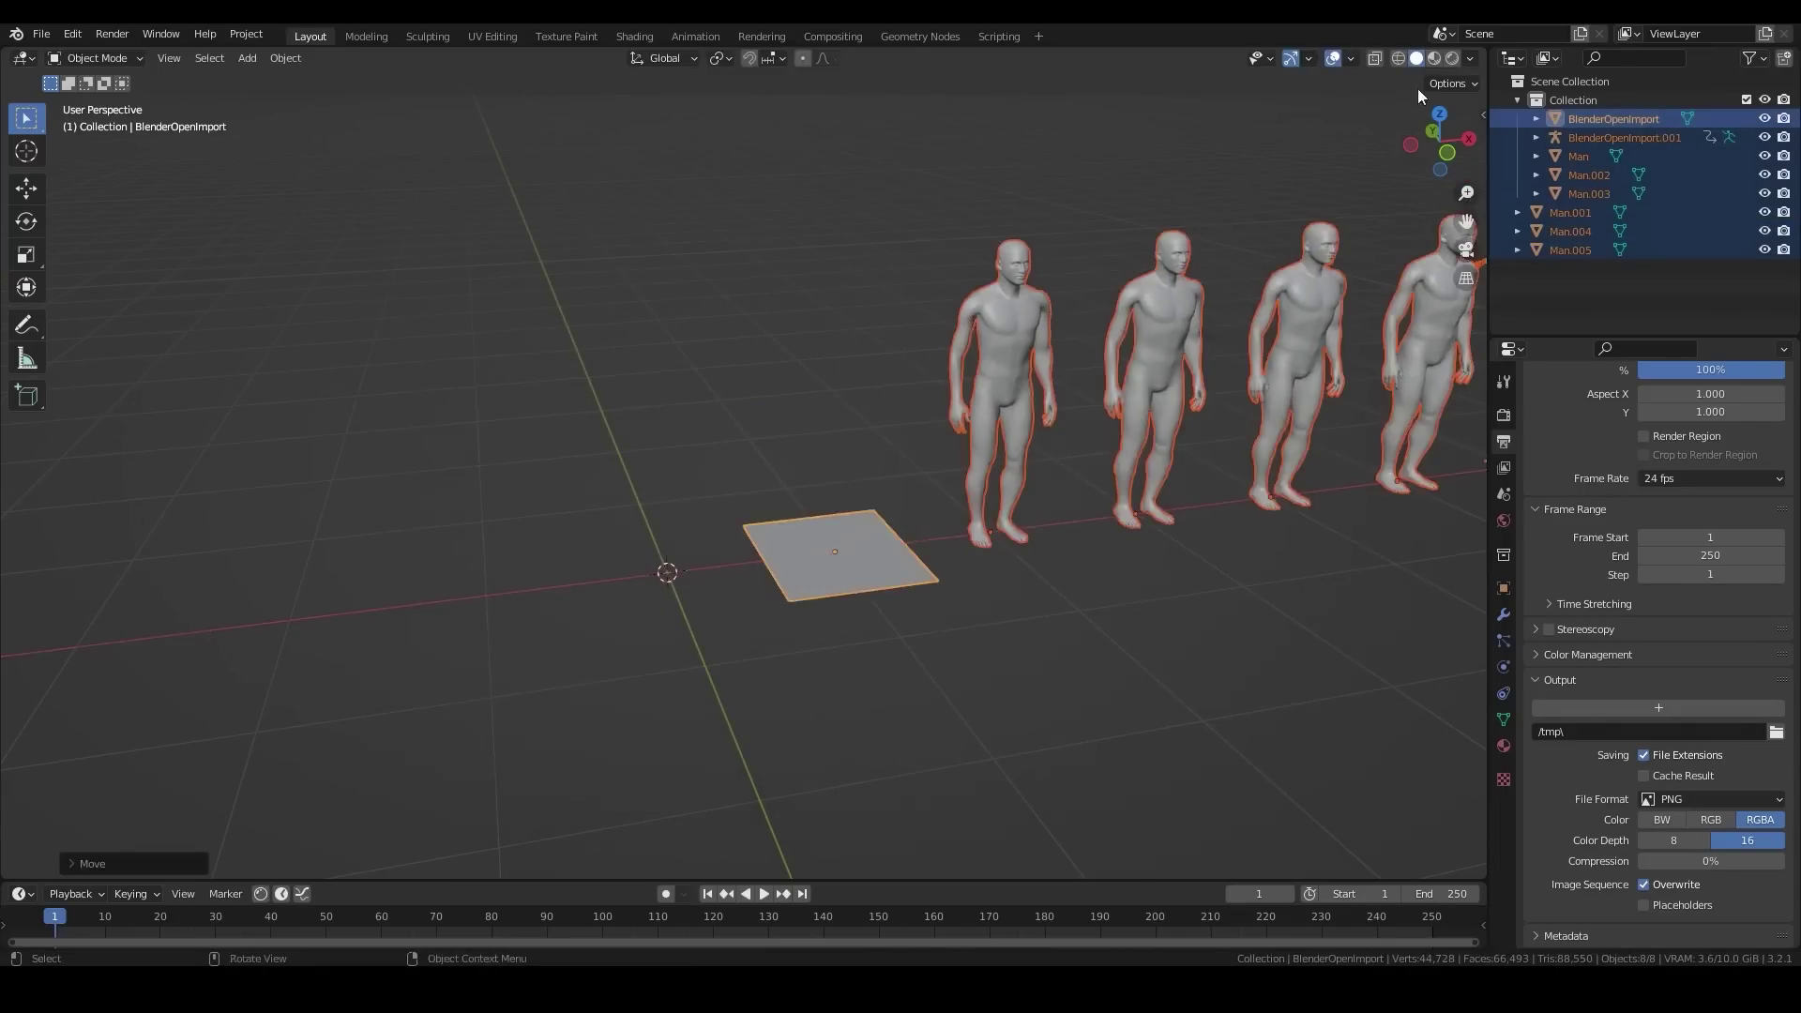
# Show image textures in the viewport and import the JPG sample as an image plane.
pyautogui.click(1470, 59)
pyautogui.click(1539, 313)
pyautogui.hotkey('shift', 'a')
pyautogui.click(697, 353)
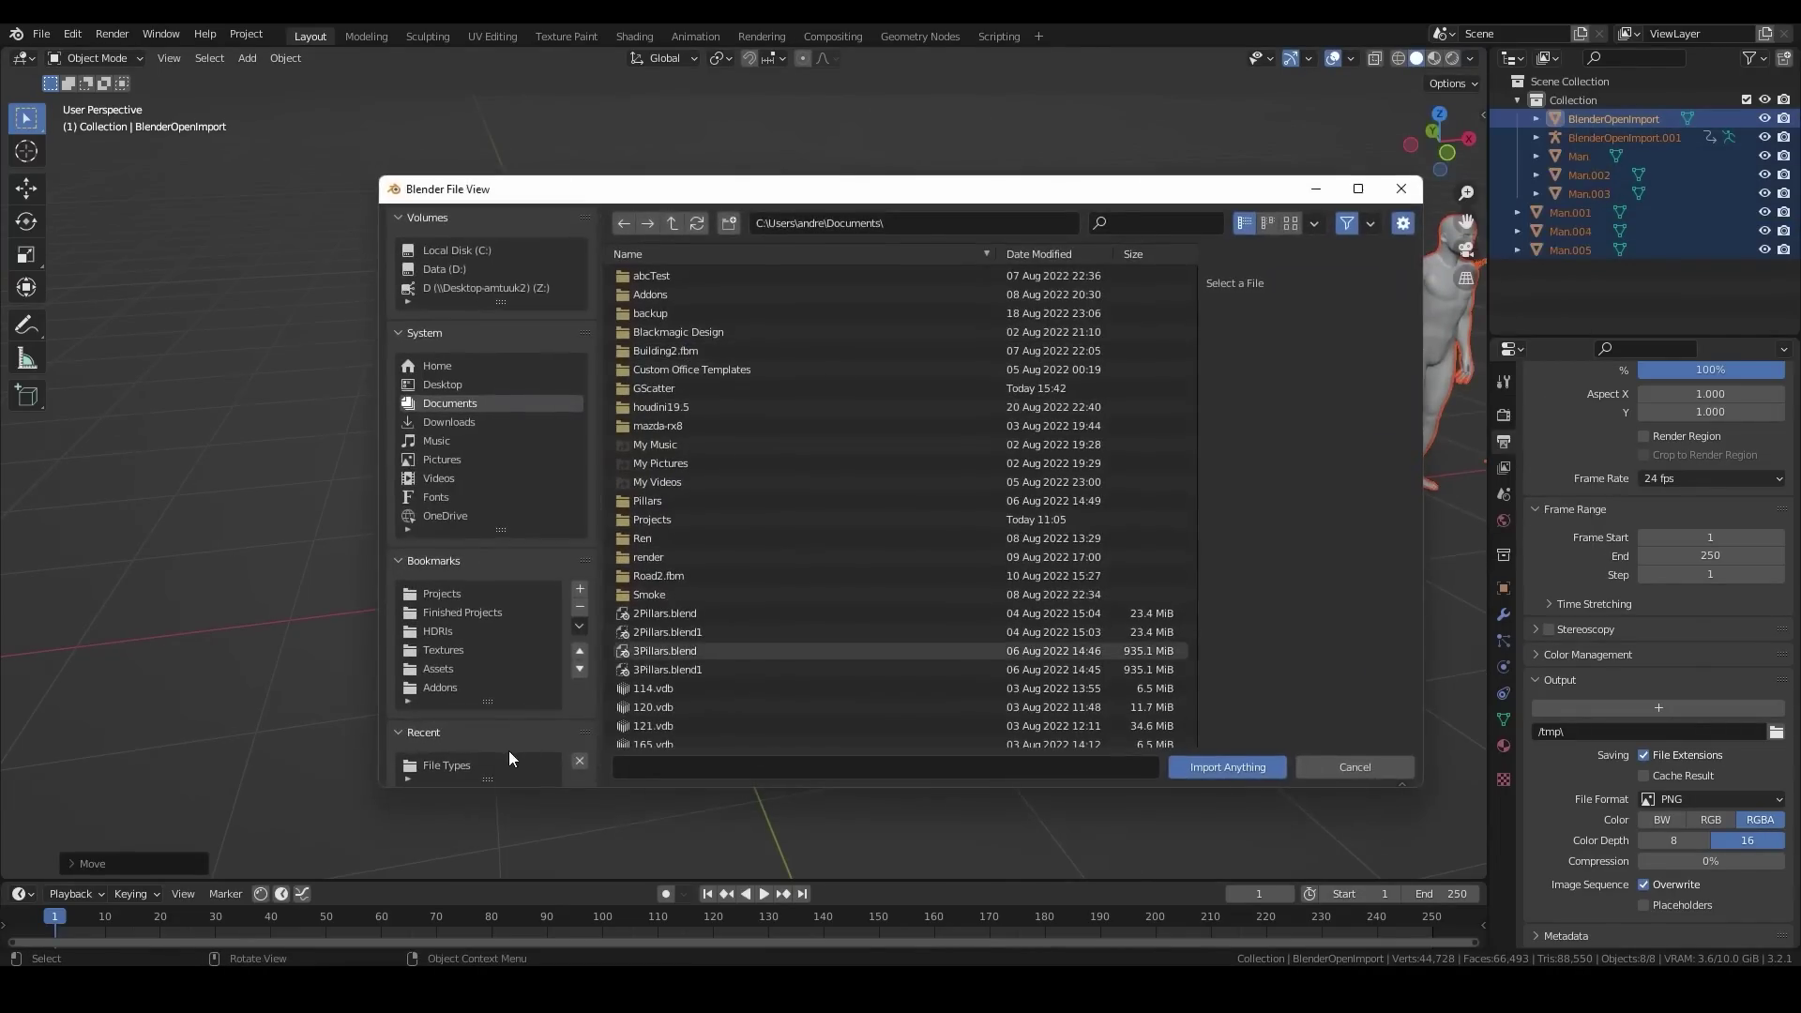
pyautogui.click(503, 765)
pyautogui.doubleClick(760, 424)
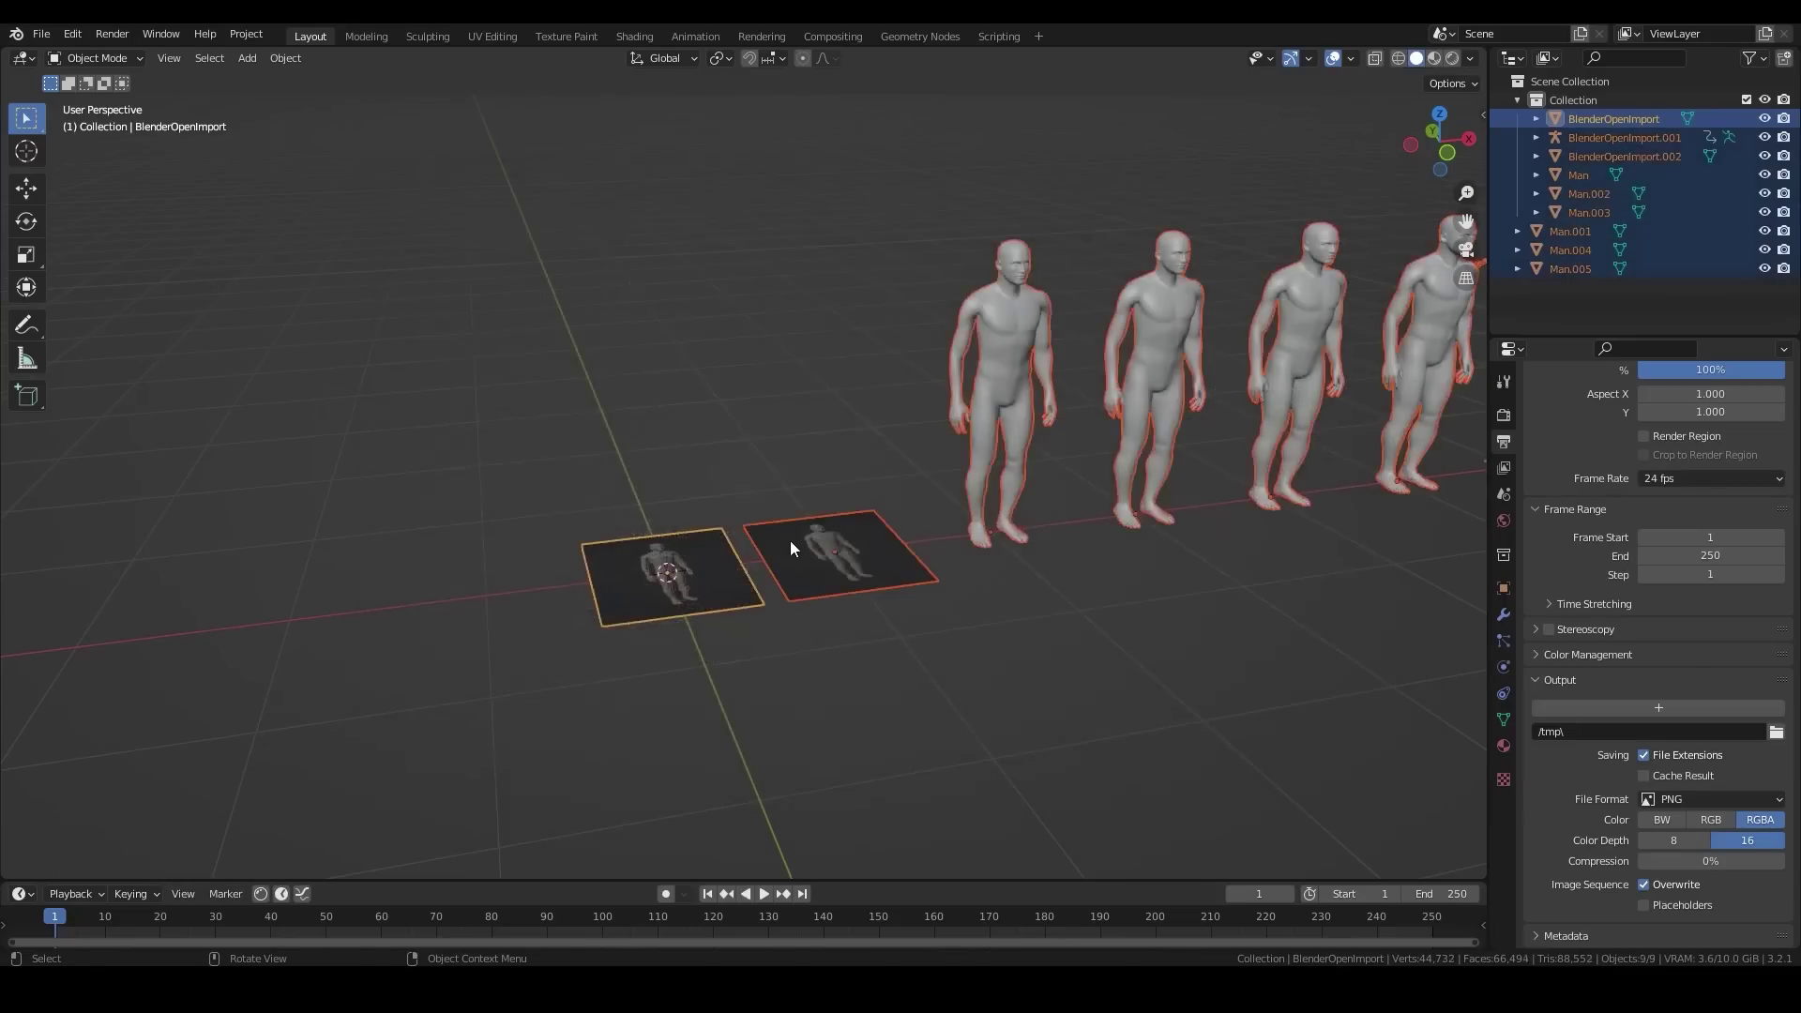
# Import the BlenderOpenImport OBJ sample file.
pyautogui.hotkey('shift', 'a')
pyautogui.click(681, 386)
pyautogui.click(446, 766)
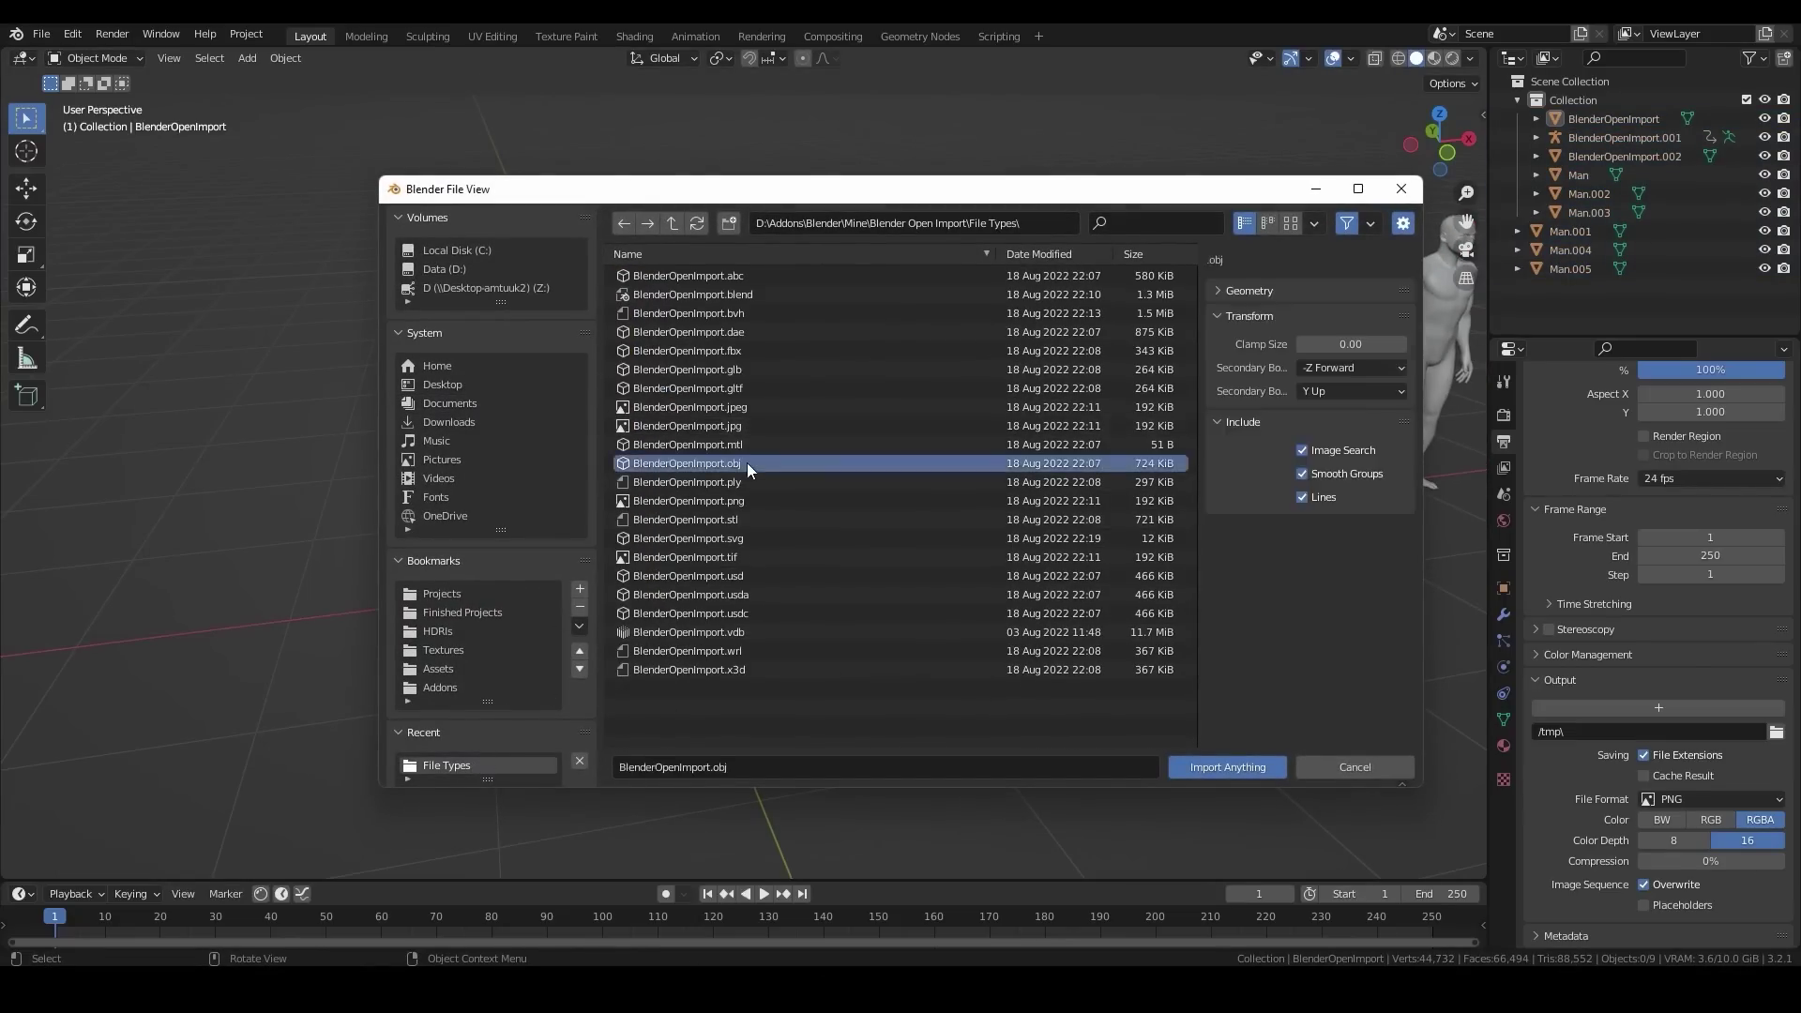
pyautogui.doubleClick(747, 463)
# Import the next sample mesh from the list and confirm its position.
pyautogui.hotkey('shift', 'a')
pyautogui.click(672, 366)
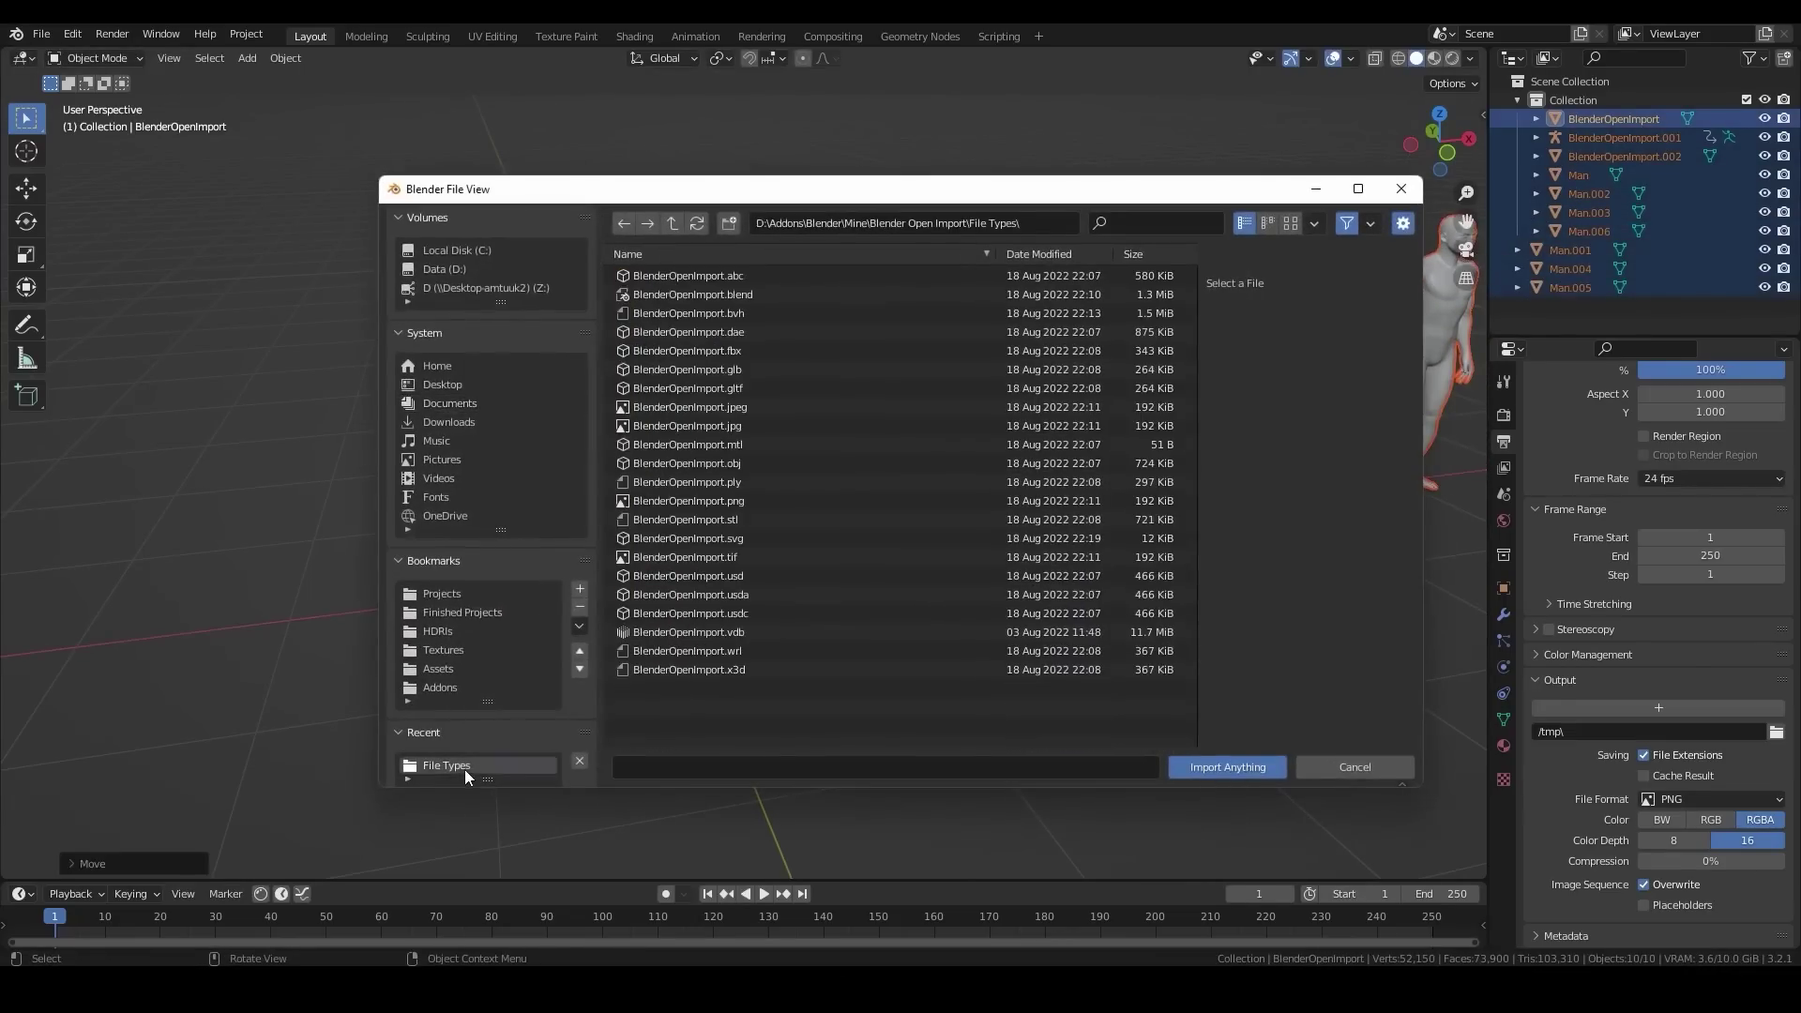
pyautogui.doubleClick(753, 480)
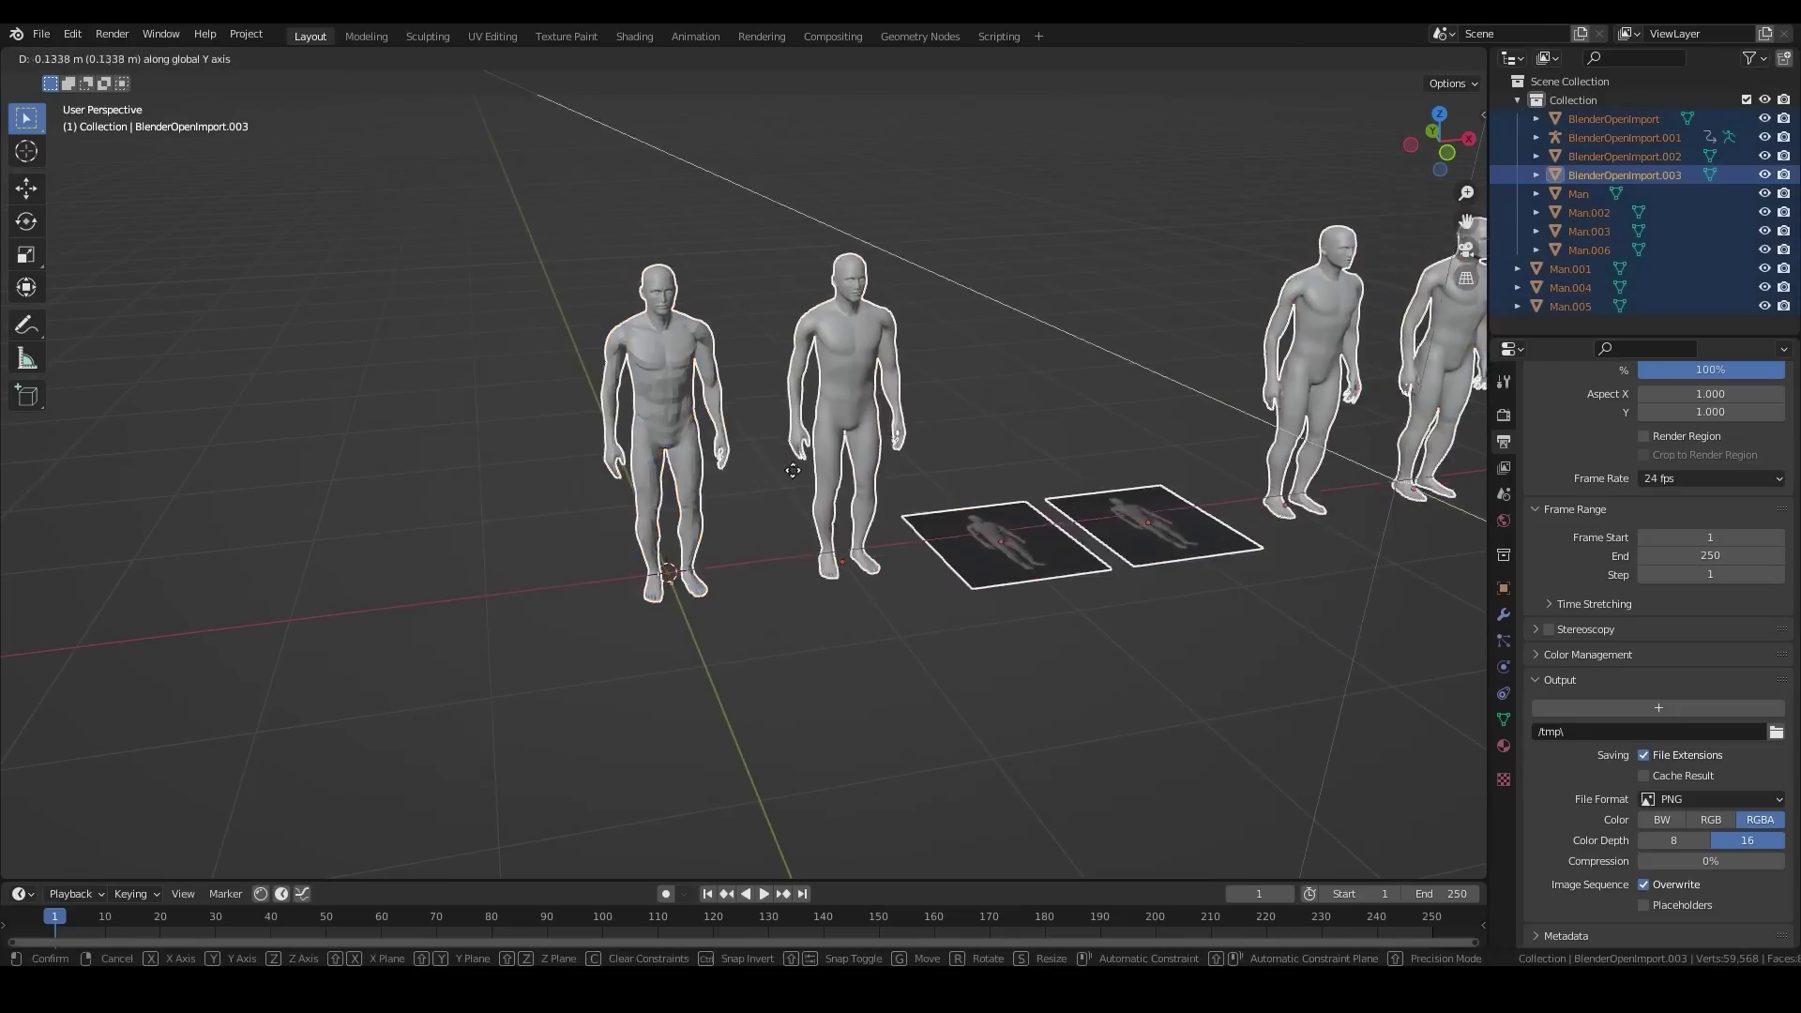
pyautogui.click(793, 470)
# Import the BlenderOpenImport SVG sample file.
pyautogui.hotkey('shift', 'a')
pyautogui.click(711, 369)
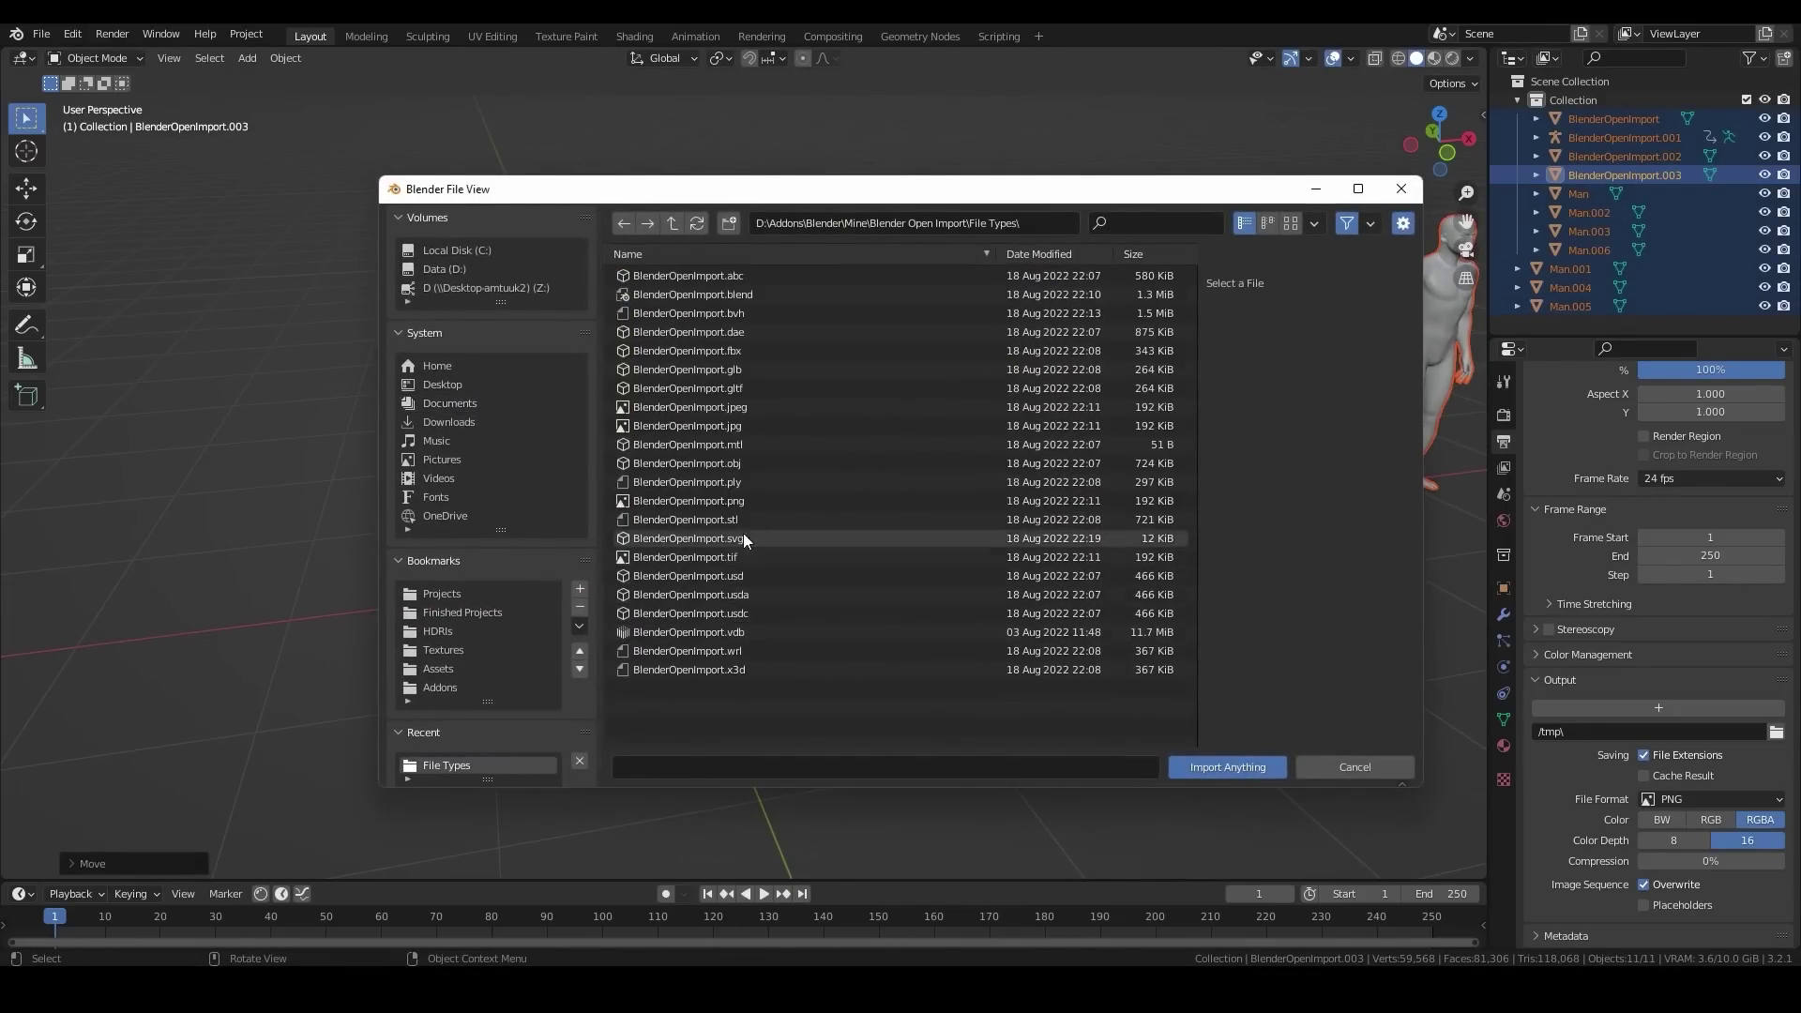
pyautogui.doubleClick(743, 537)
pyautogui.click(701, 437)
# Import the BlenderOpenImport STL sample file.
pyautogui.hotkey('shift', 'a')
pyautogui.click(619, 337)
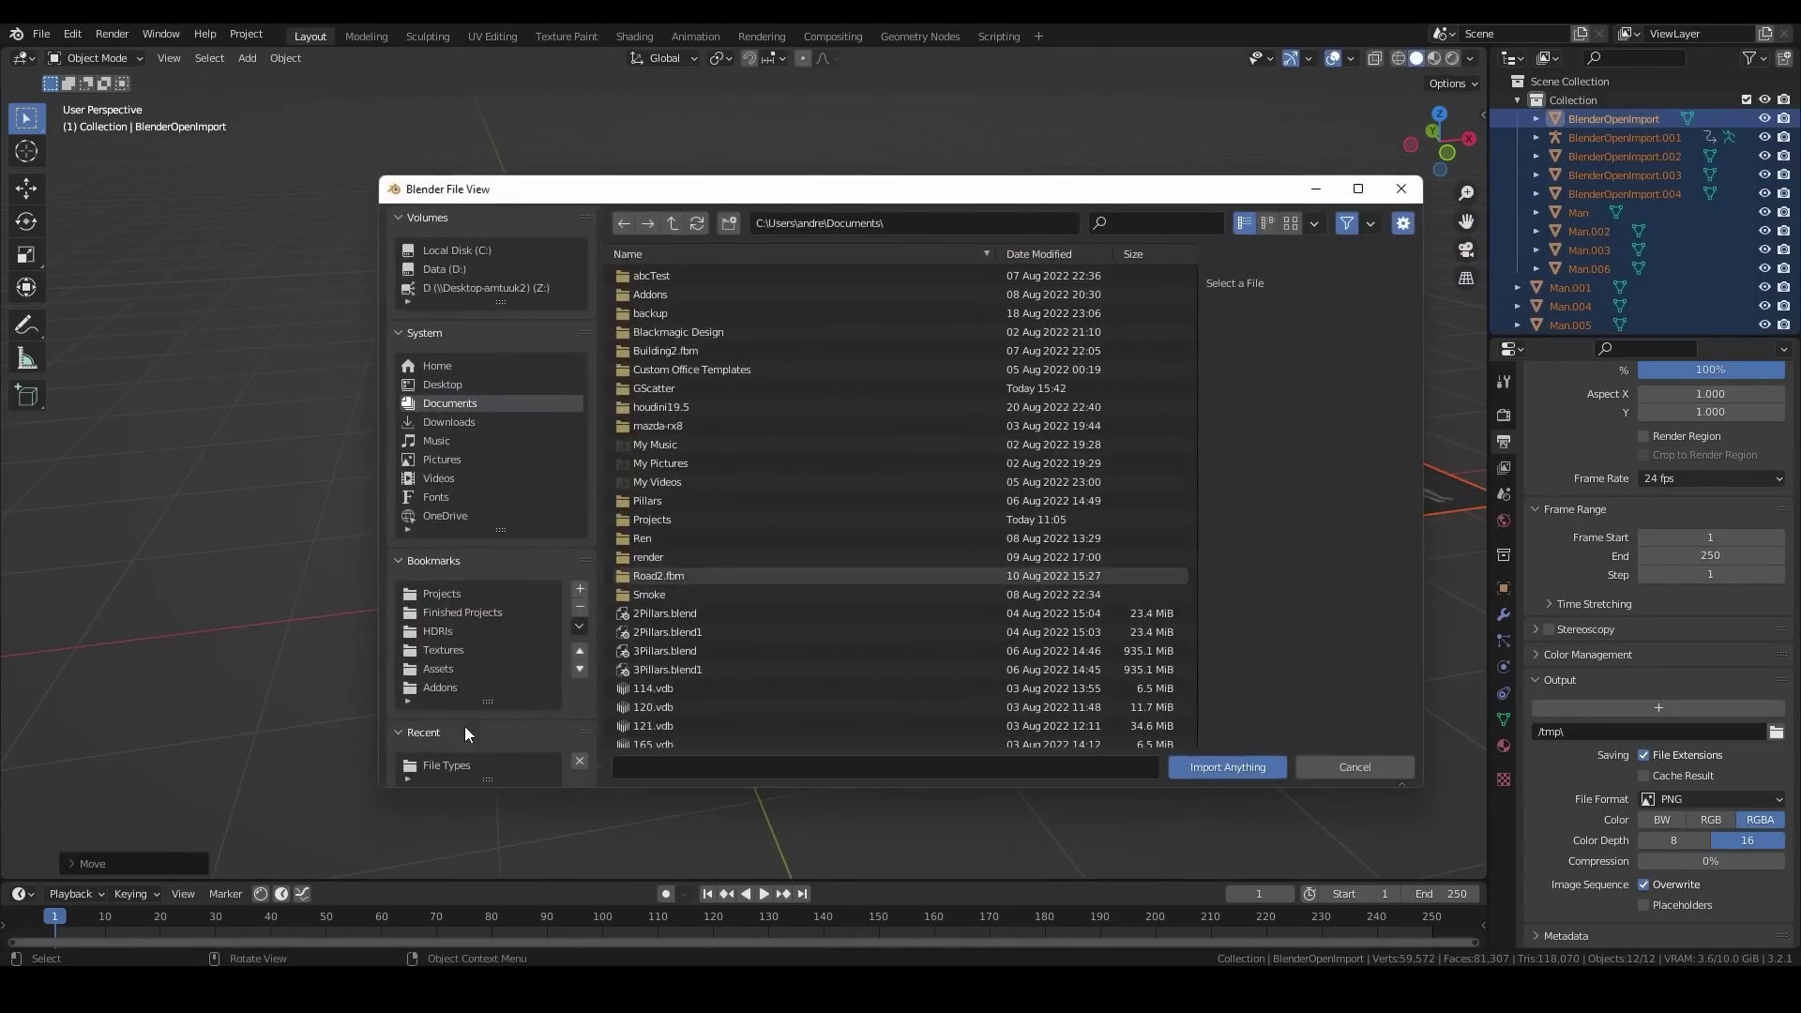
pyautogui.click(457, 765)
pyautogui.doubleClick(745, 524)
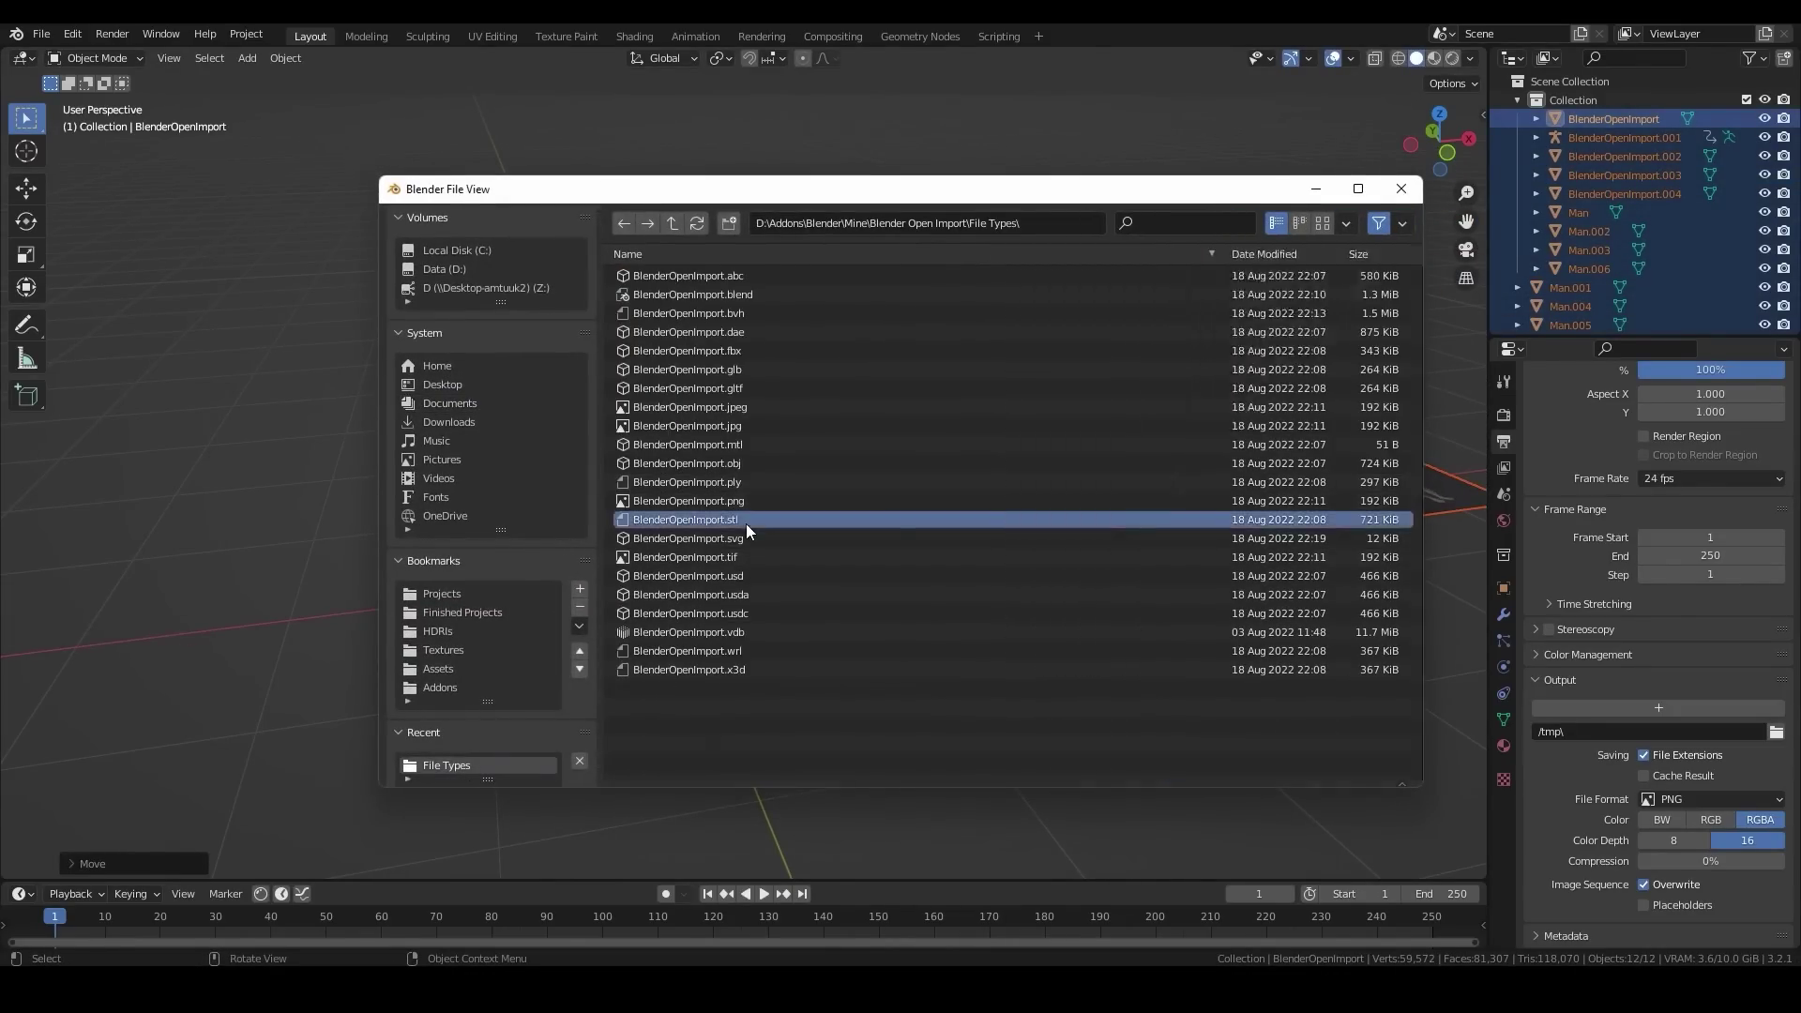
# Import the TIF sample image as a plane.
pyautogui.hotkey('shift', 'a')
pyautogui.click(651, 615)
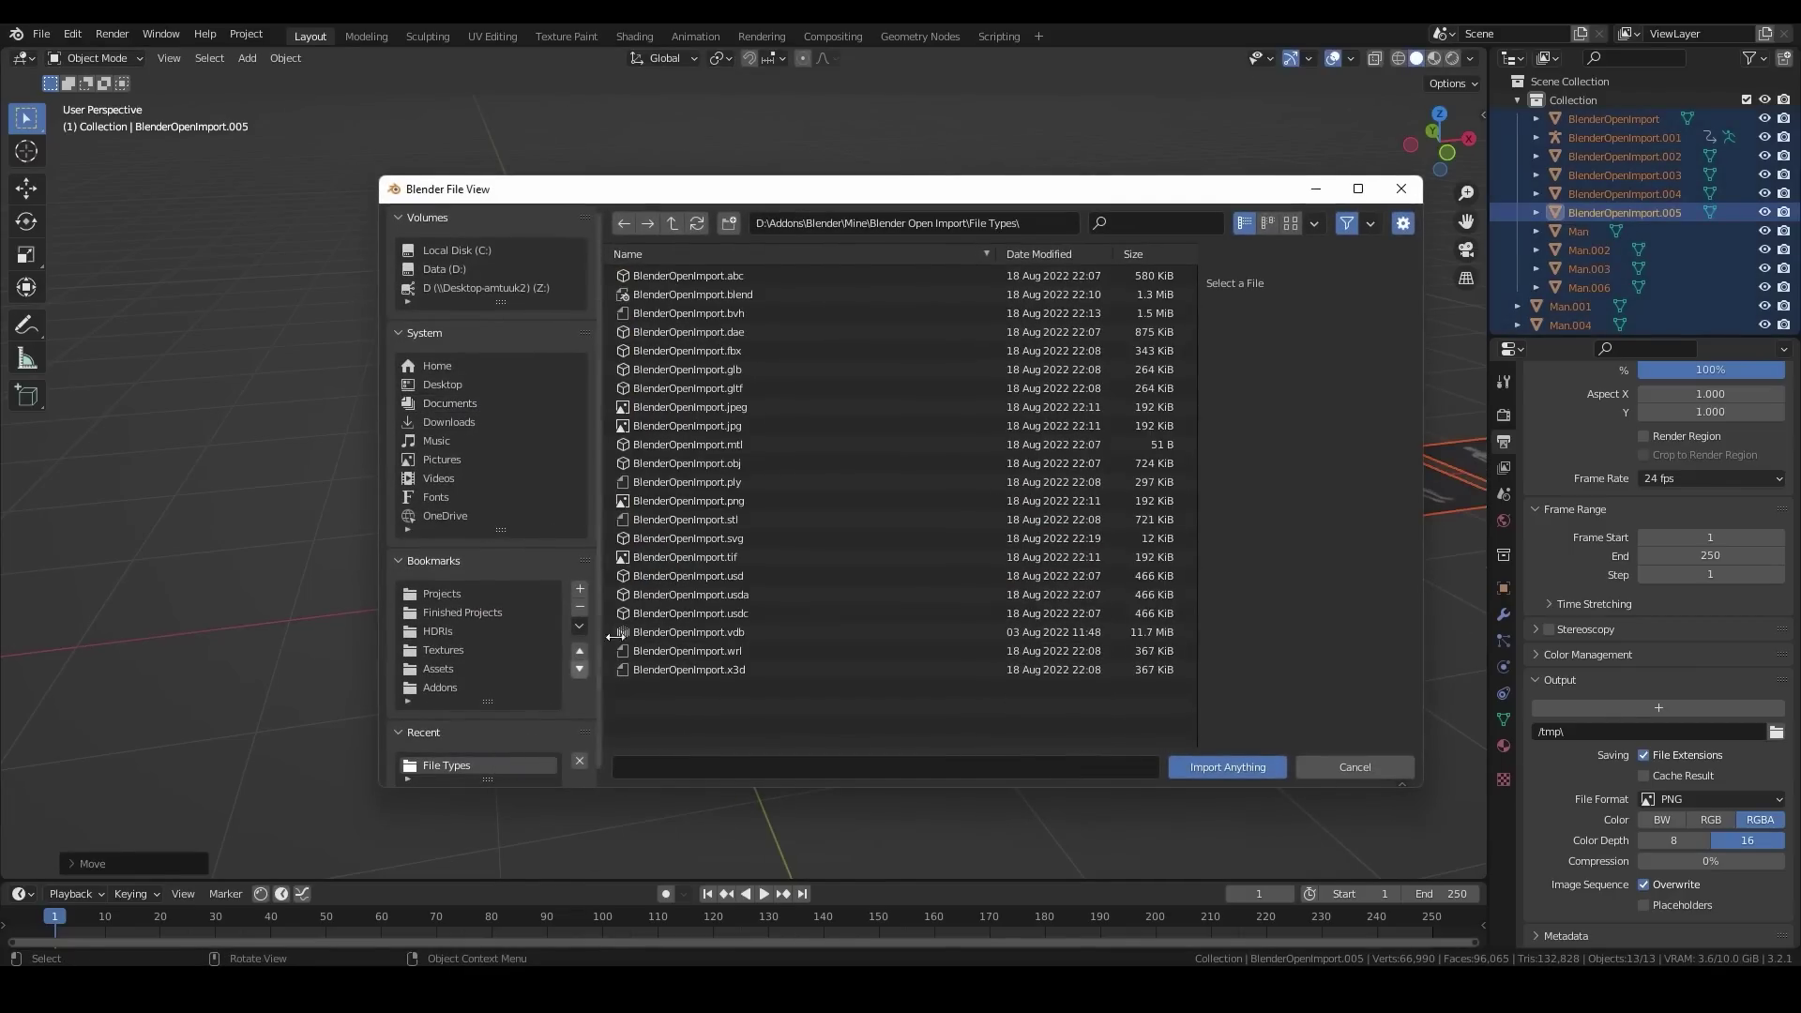
pyautogui.doubleClick(739, 557)
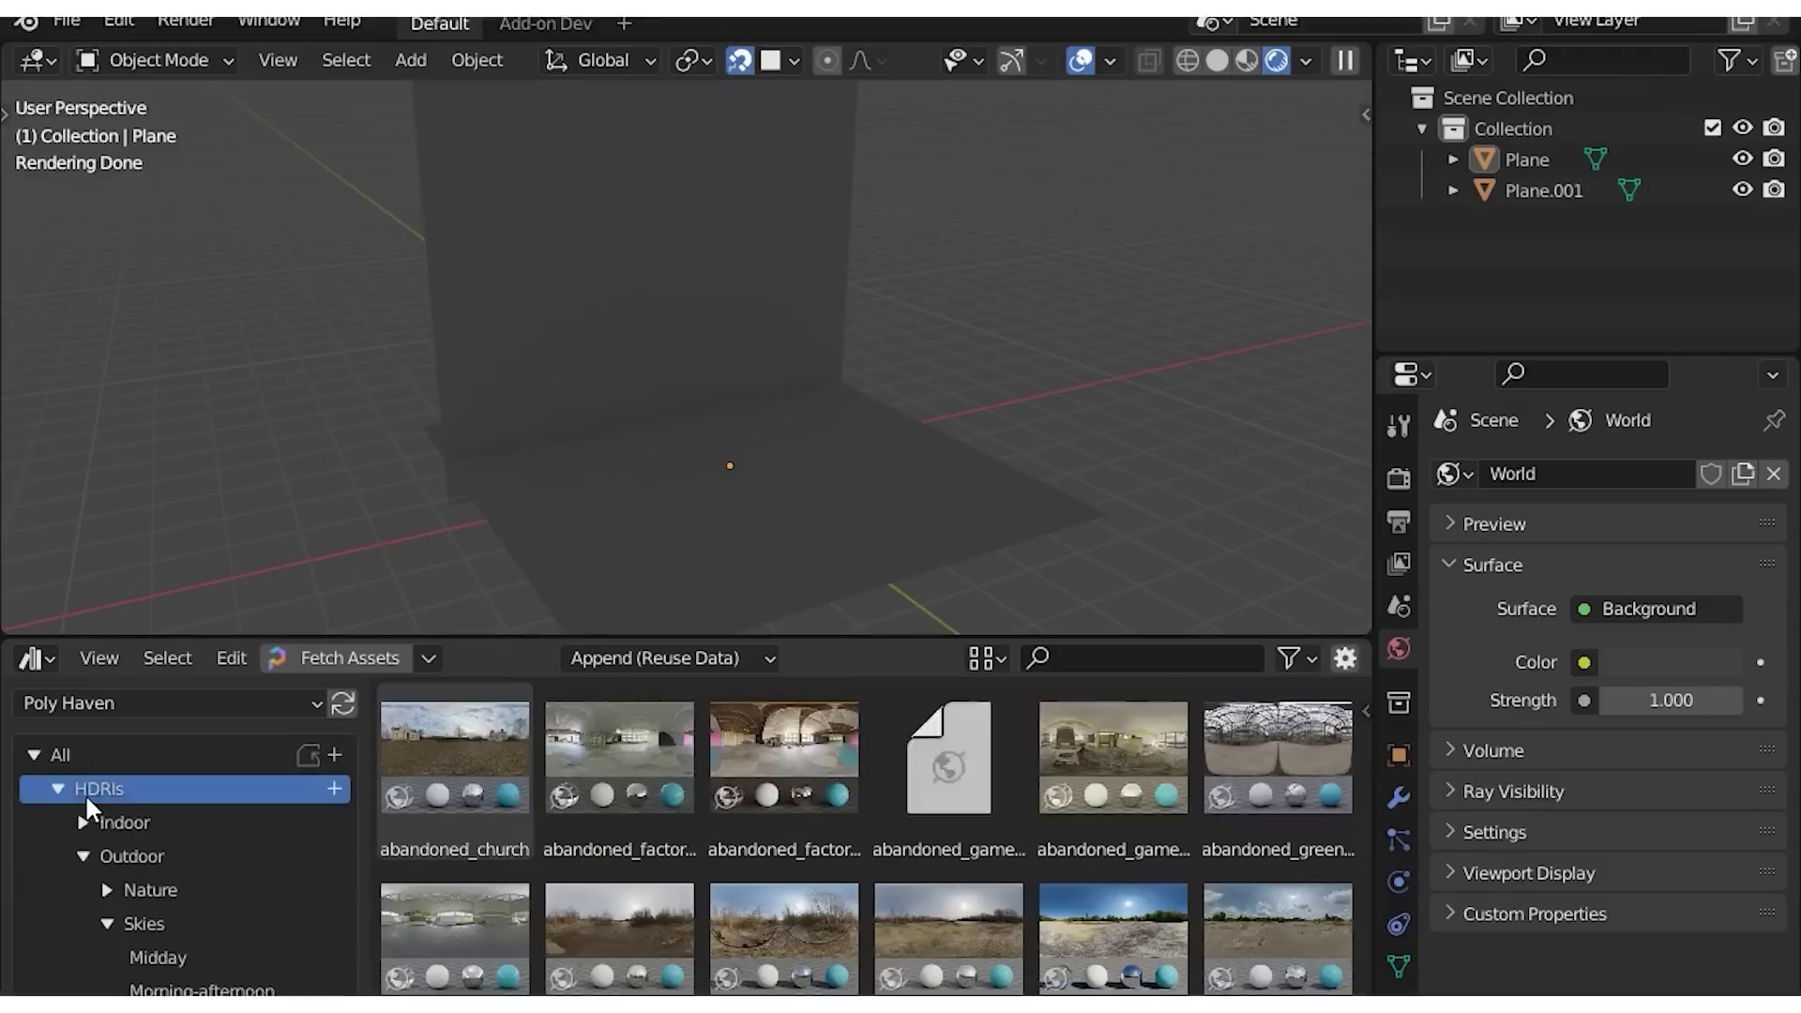
# Browse the Poly Haven HDRI categories, including the Morning-afternoon sky HDRIs.
pyautogui.scroll(-2, 187, 807)
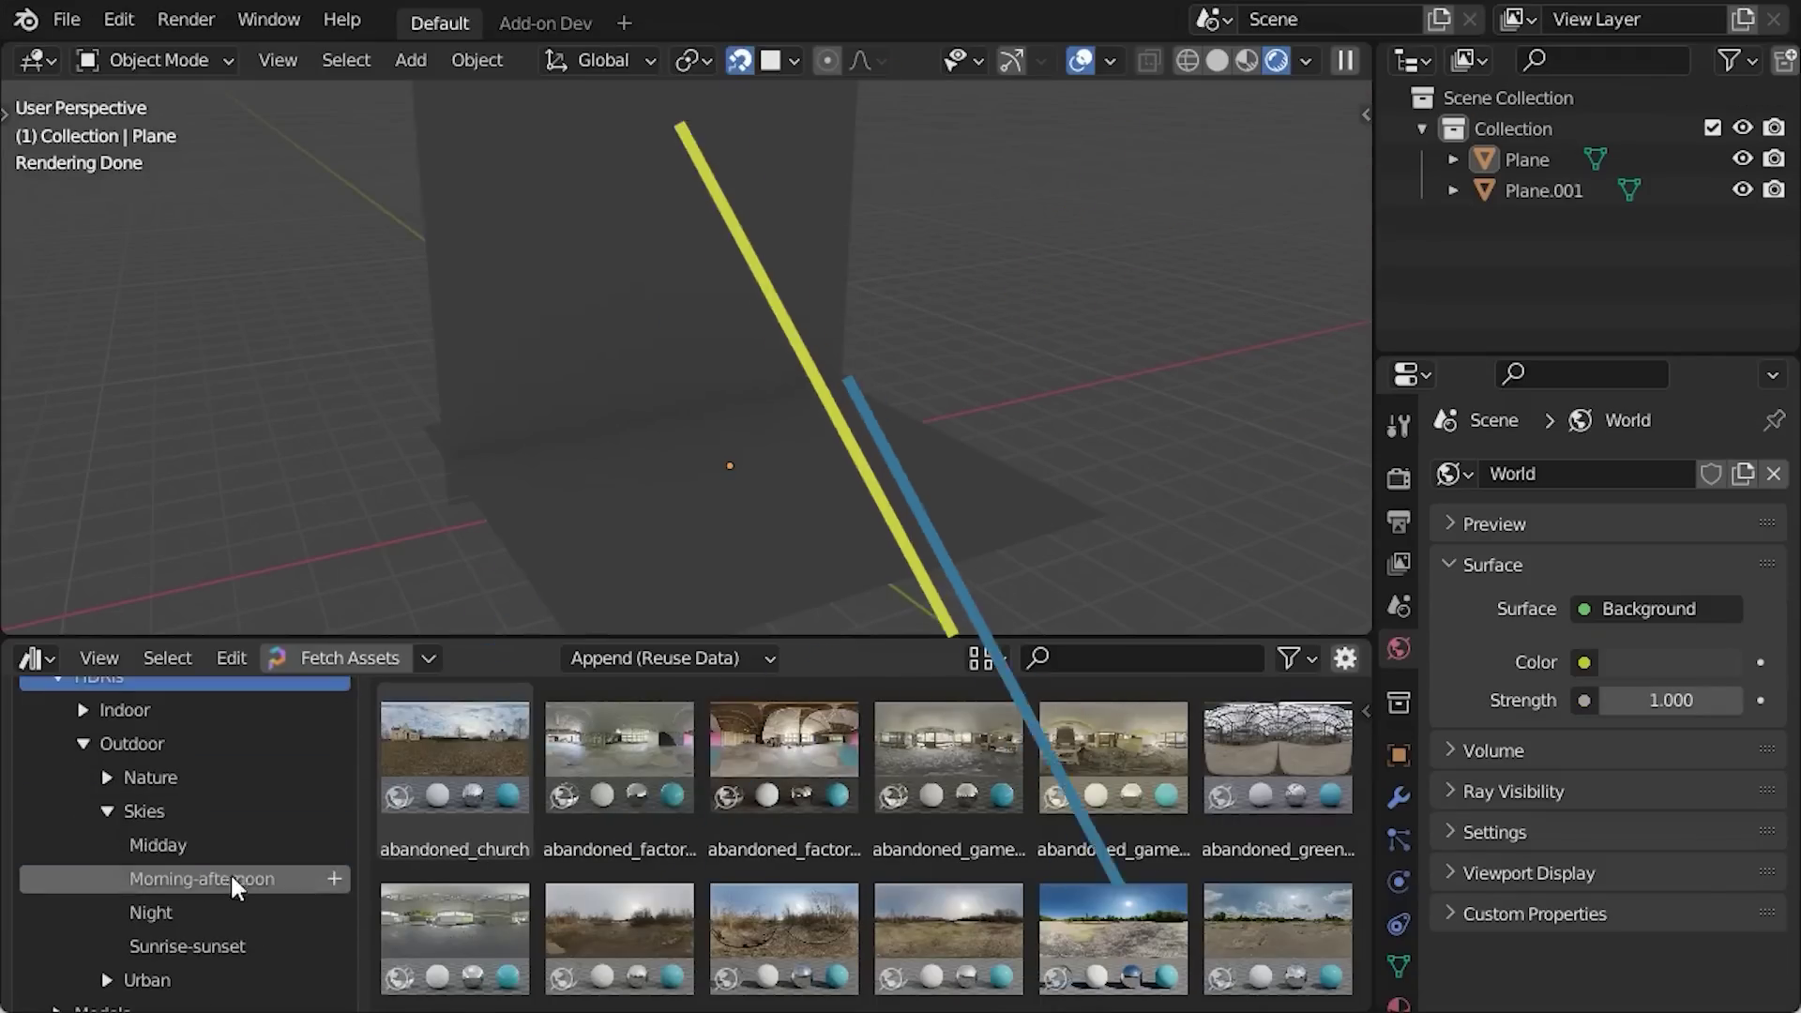
pyautogui.click(201, 878)
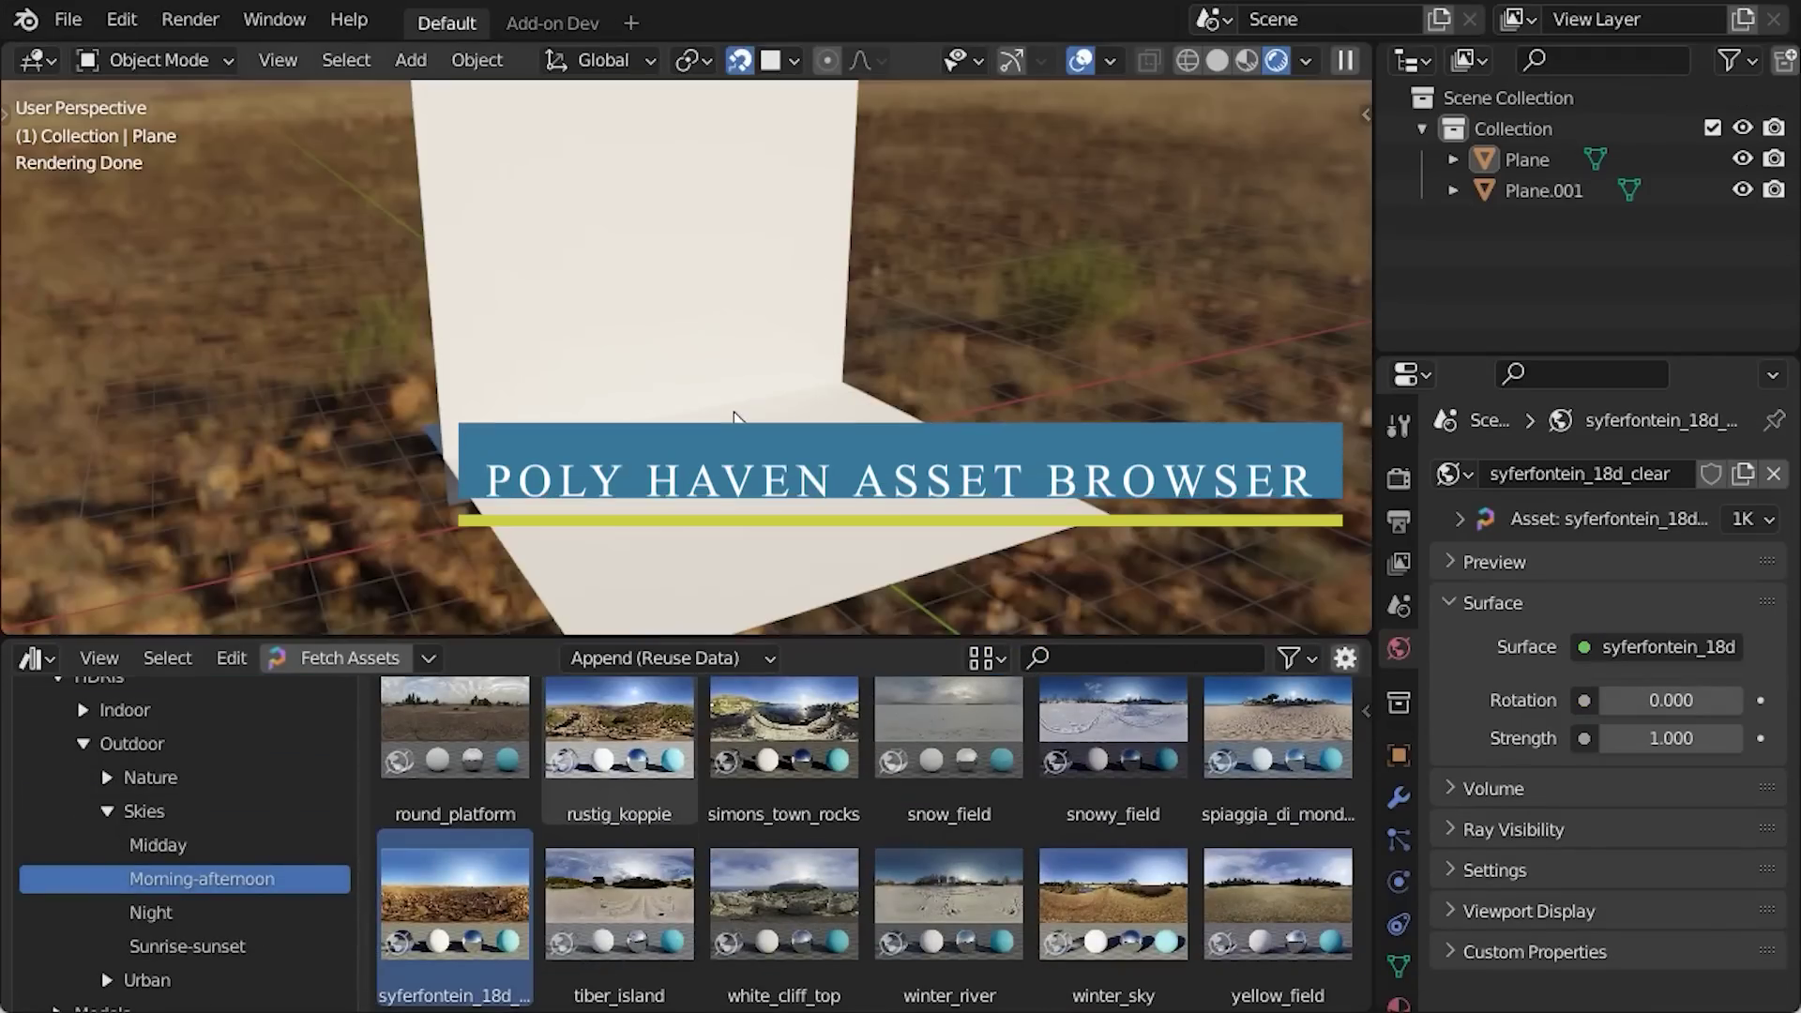
pyautogui.scroll(1, 79, 713)
pyautogui.click(79, 713)
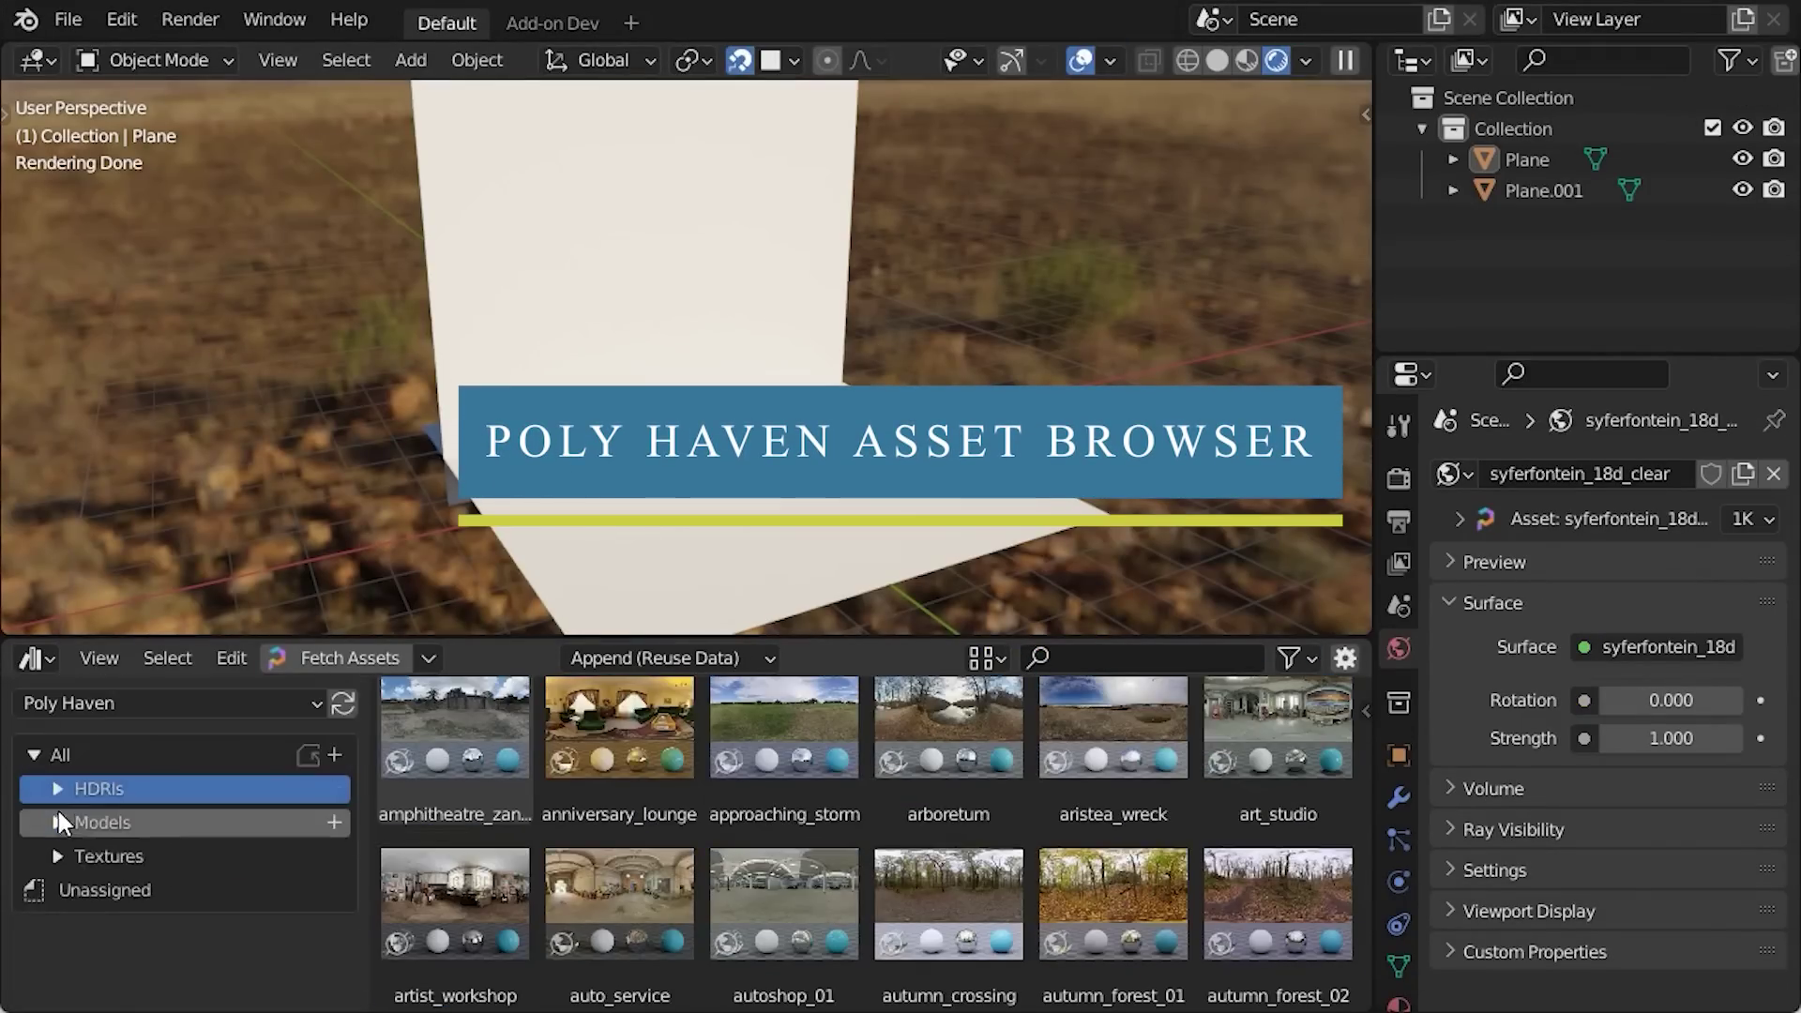
# Search Furniture models for 'table' and add CoffeeTable_01 to the scene, viewed from the front.
pyautogui.click(112, 855)
pyautogui.click(1130, 658)
pyautogui.write('table')
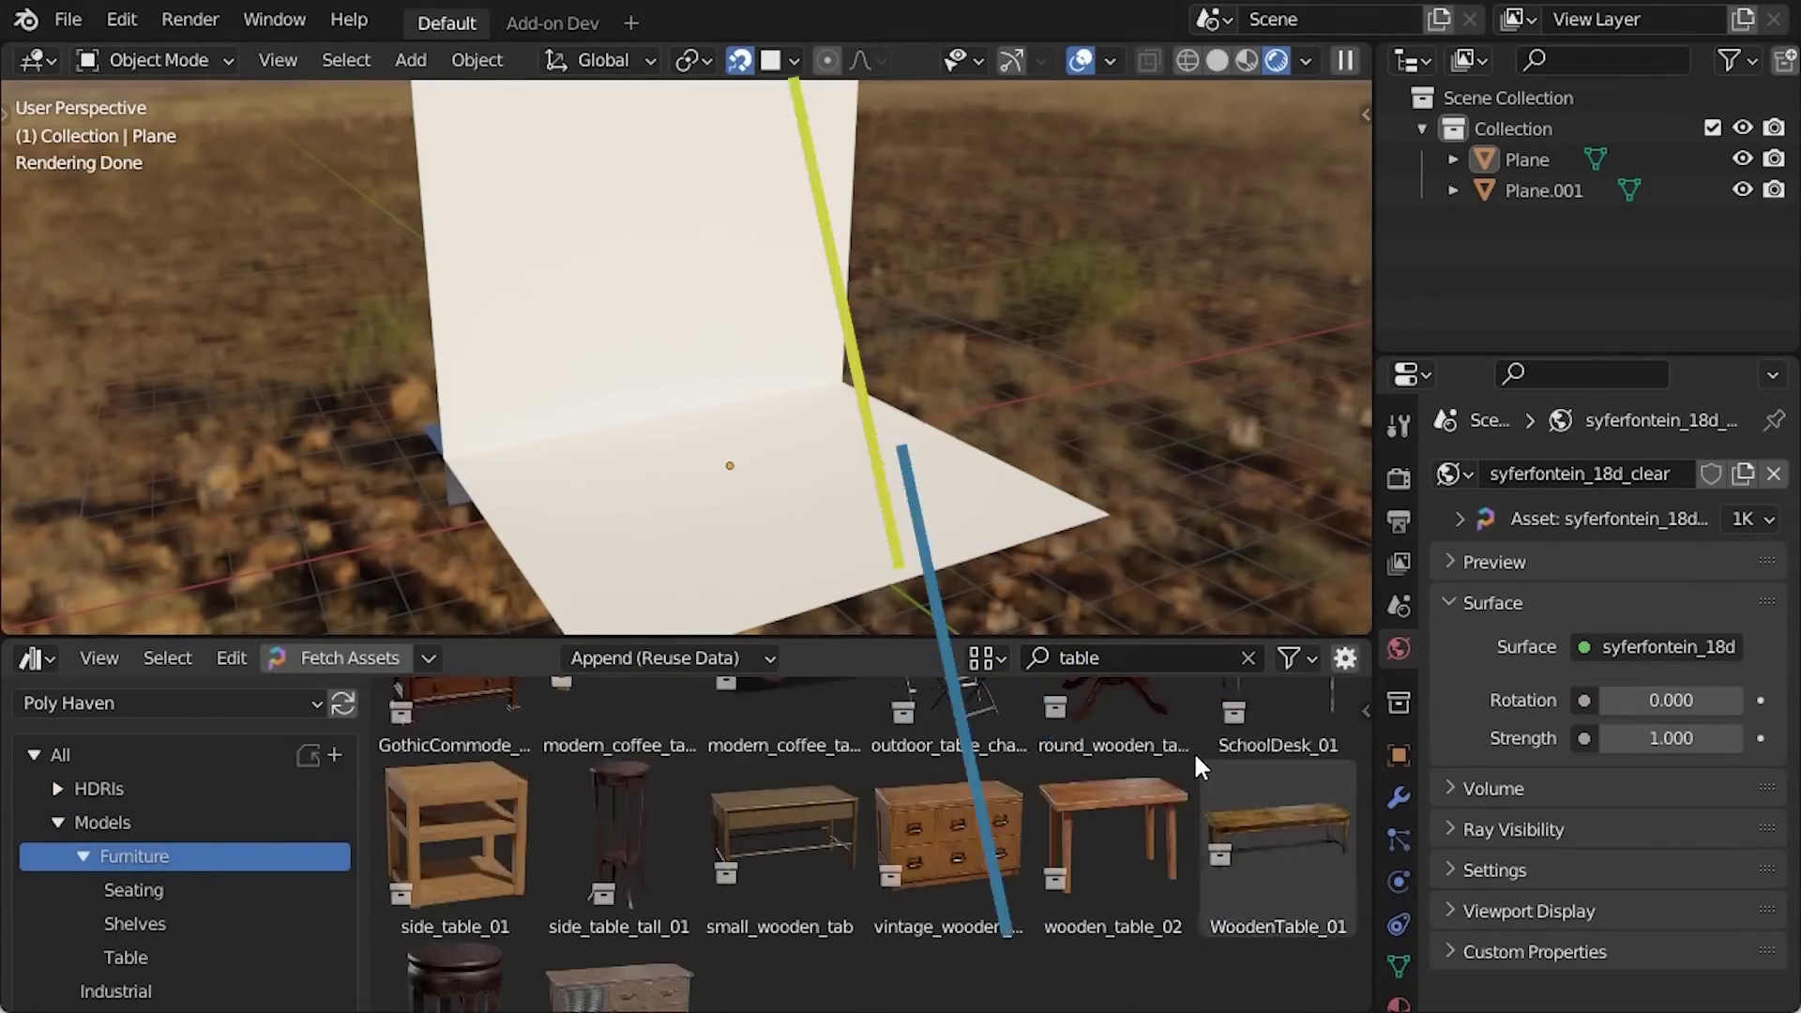
pyautogui.scroll(4, 1193, 750)
pyautogui.moveTo(1146, 756); pyautogui.dragTo(702, 437)
pyautogui.press('KP_Decimal')
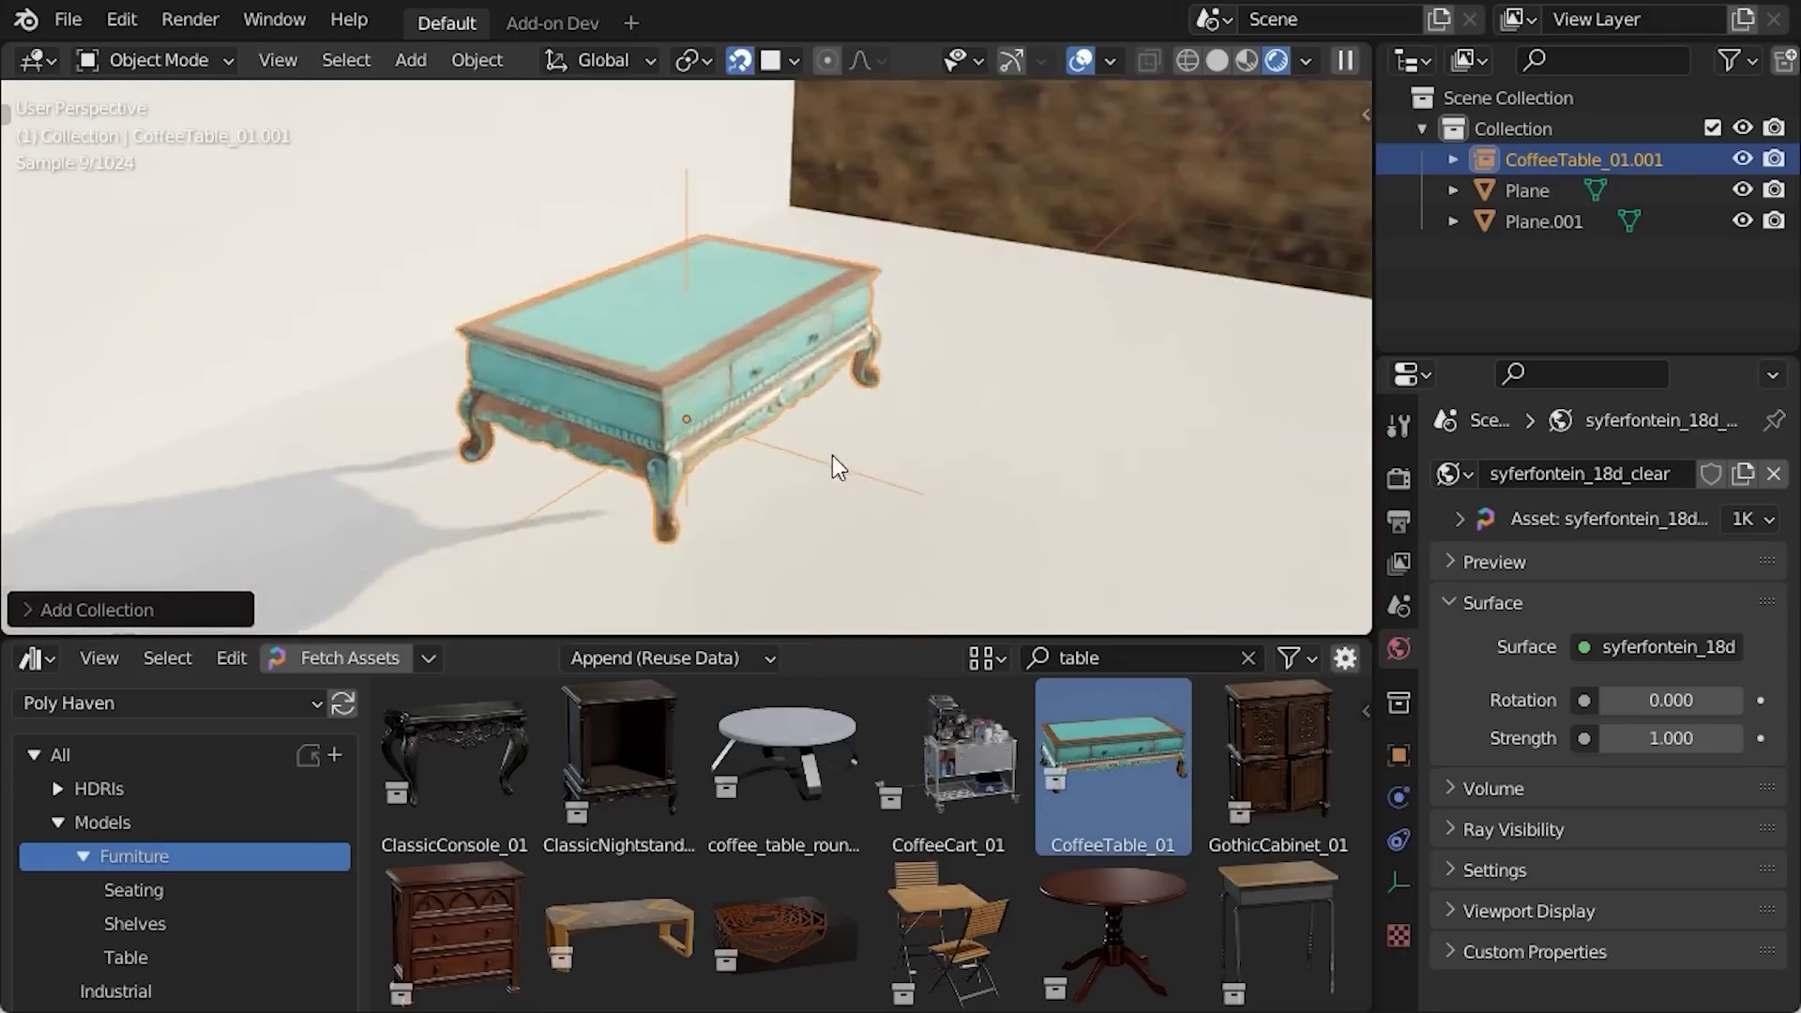
pyautogui.moveTo(831, 454); pyautogui.dragTo(511, 424)
pyautogui.moveTo(511, 424); pyautogui.dragTo(807, 441, button='middle')
# Search the Poly Haven textures for 'wood' and apply synthetic_wood to the back wall.
pyautogui.click(63, 822)
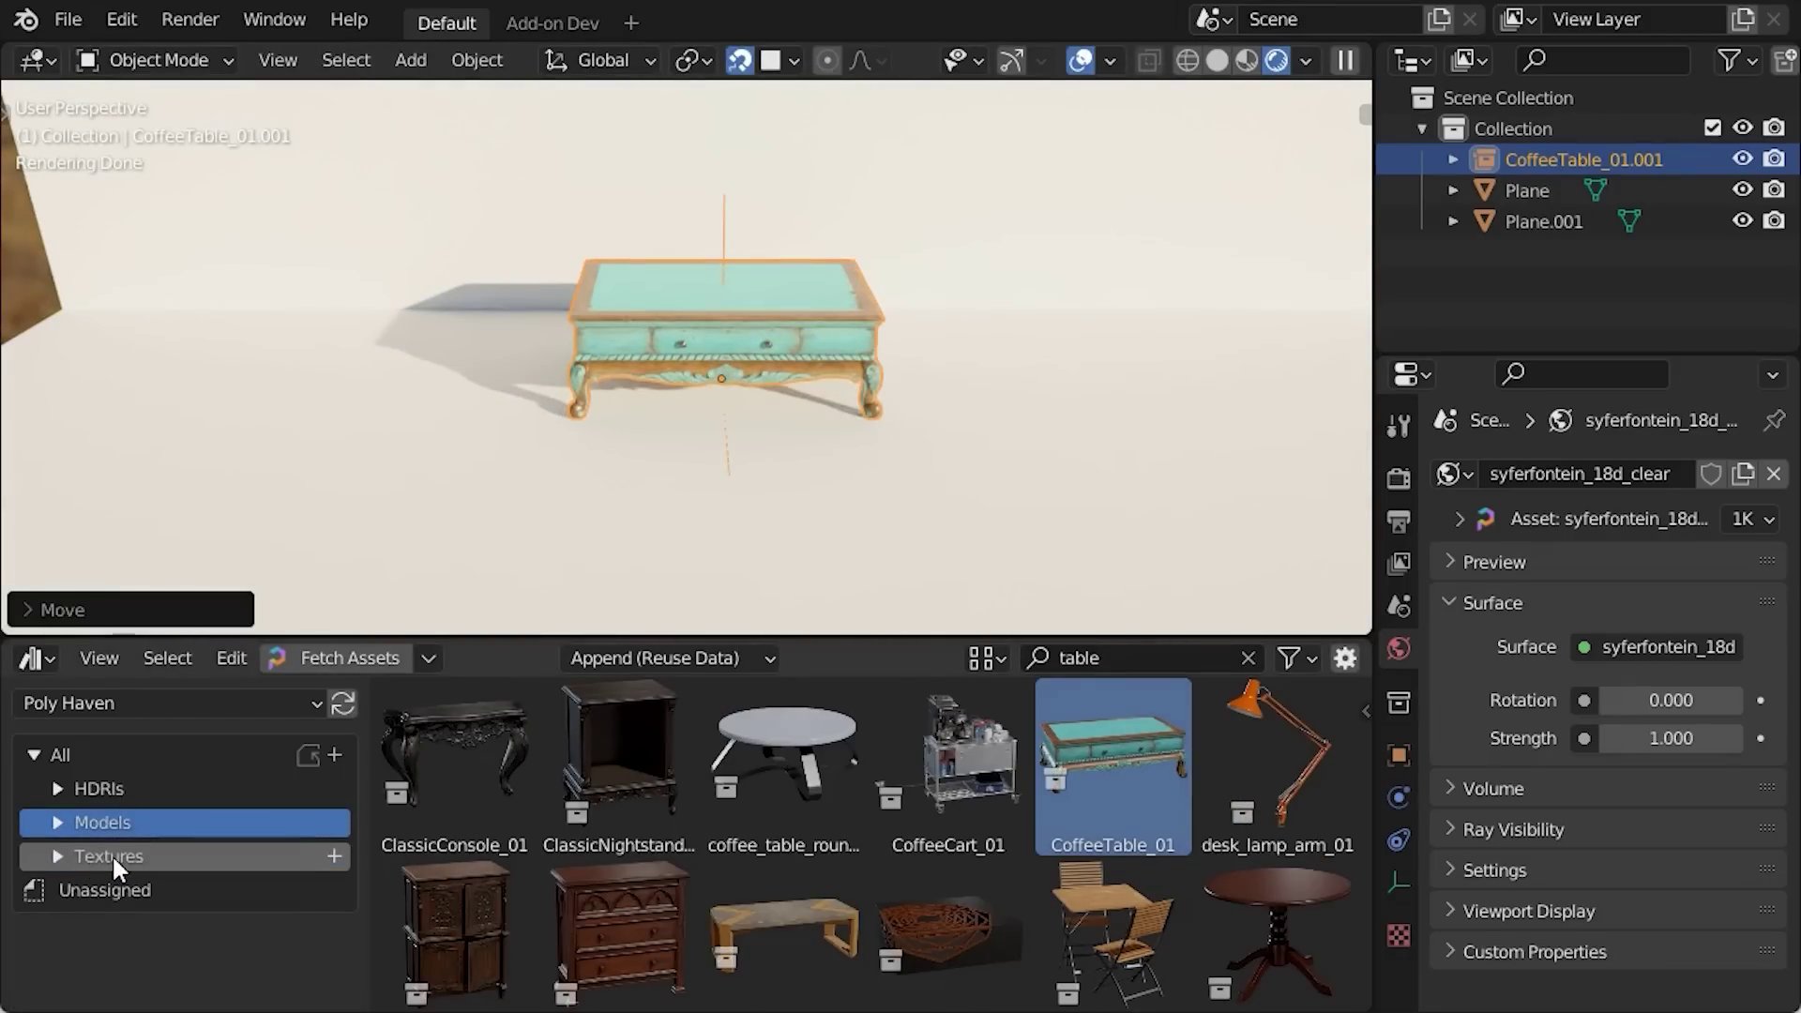
pyautogui.click(111, 856)
pyautogui.click(1248, 661)
pyautogui.click(1125, 658)
pyautogui.write('wood')
pyautogui.scroll(-10, 1126, 844)
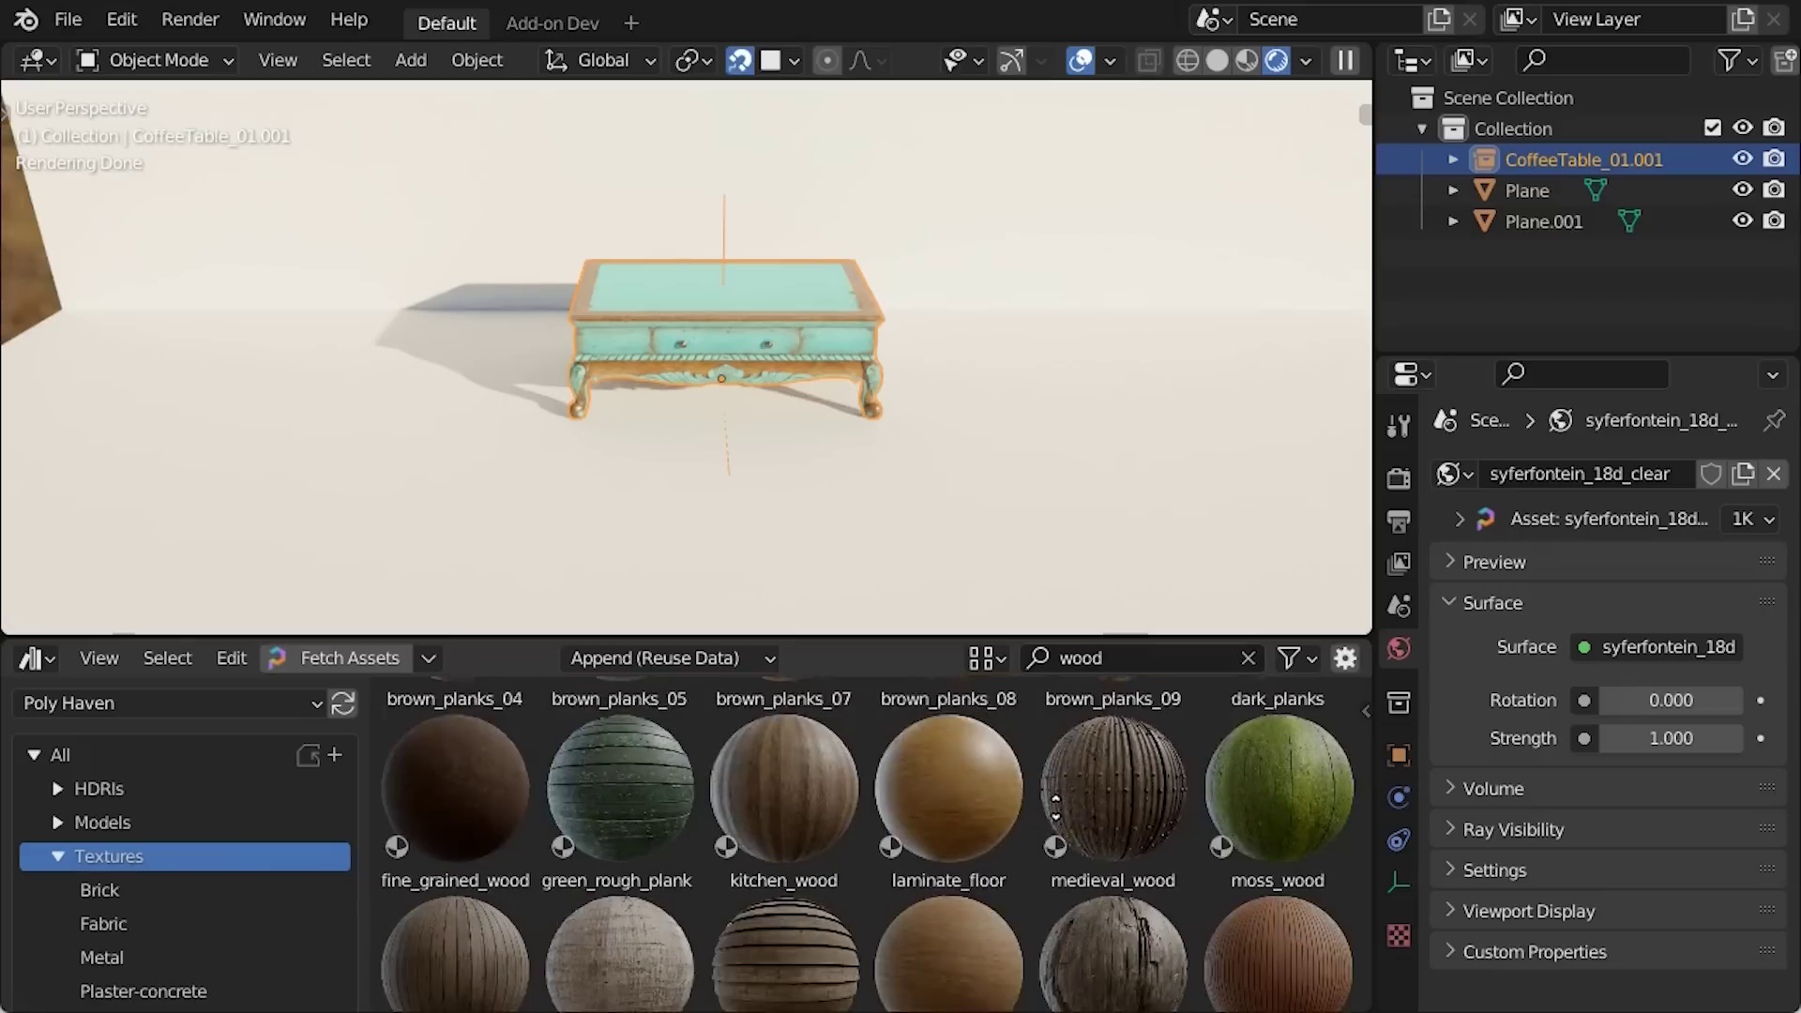
pyautogui.scroll(6, 1126, 871)
pyautogui.moveTo(1277, 816); pyautogui.dragTo(980, 214)
# Select the back wall and inspect the synthetic_wood material's asset details from a low angle.
pyautogui.moveTo(979, 214); pyautogui.dragTo(846, 369, button='middle')
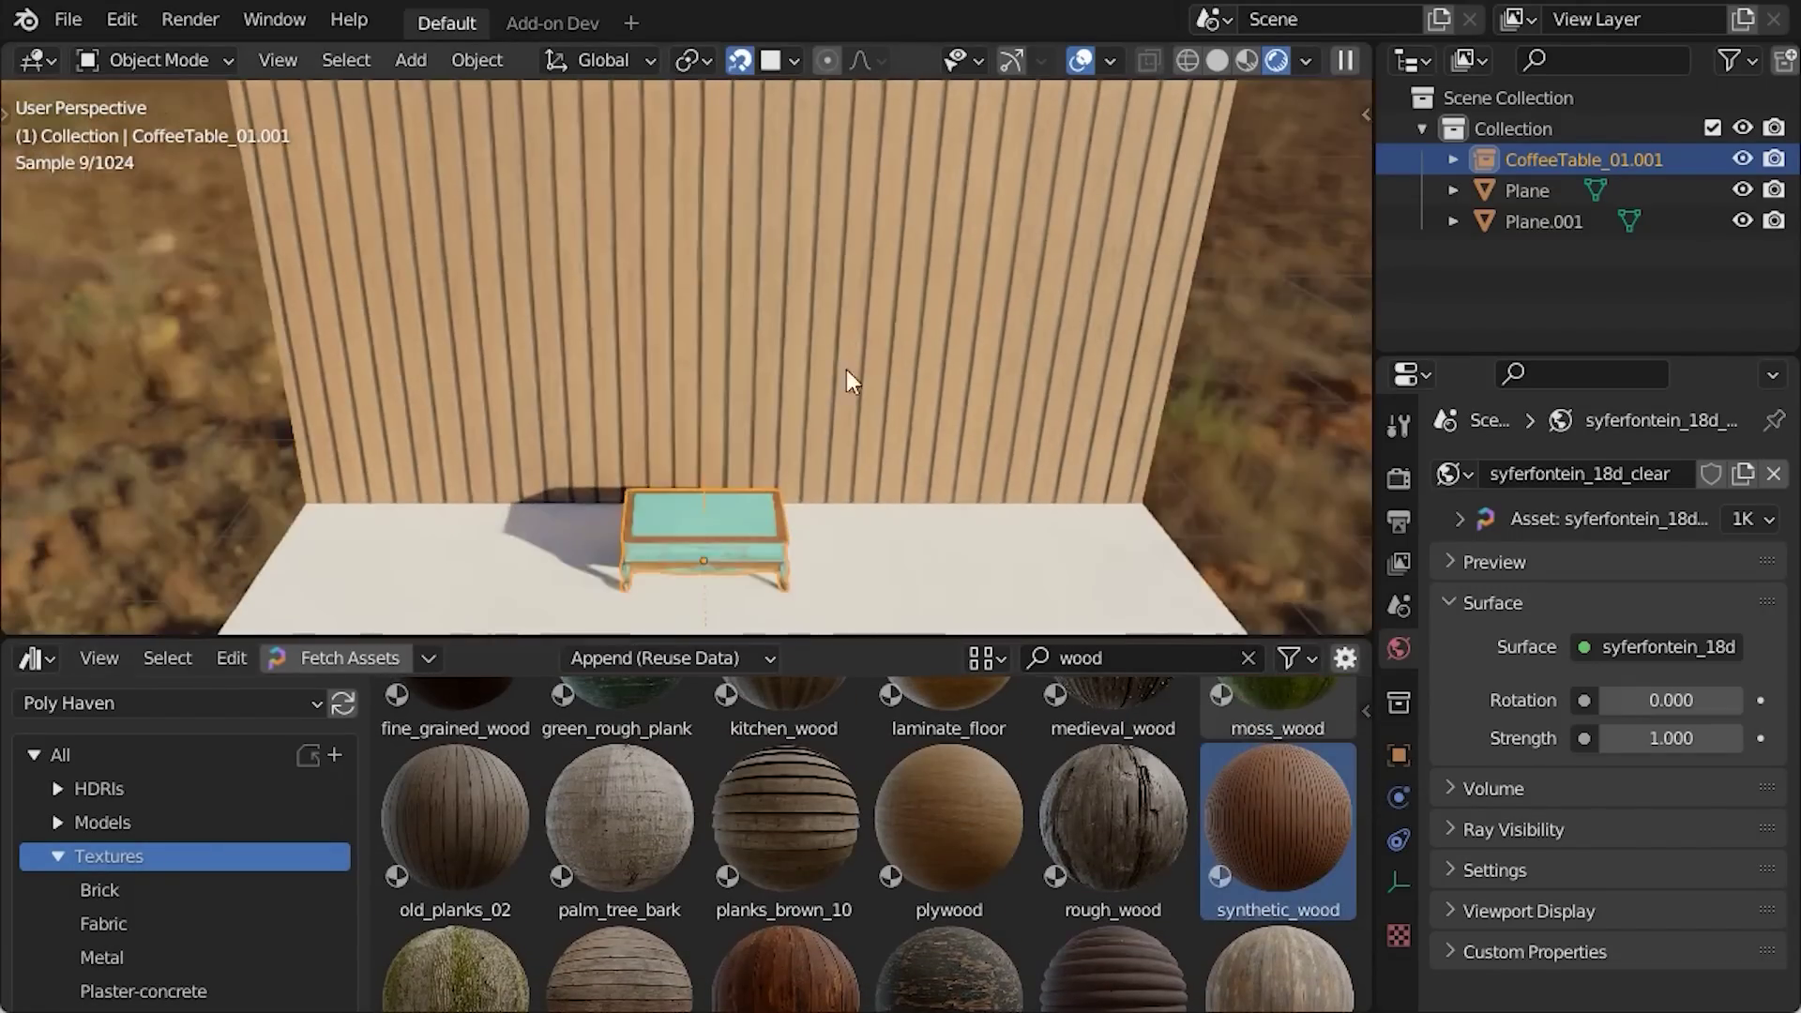
pyautogui.click(1399, 908)
pyautogui.click(1557, 648)
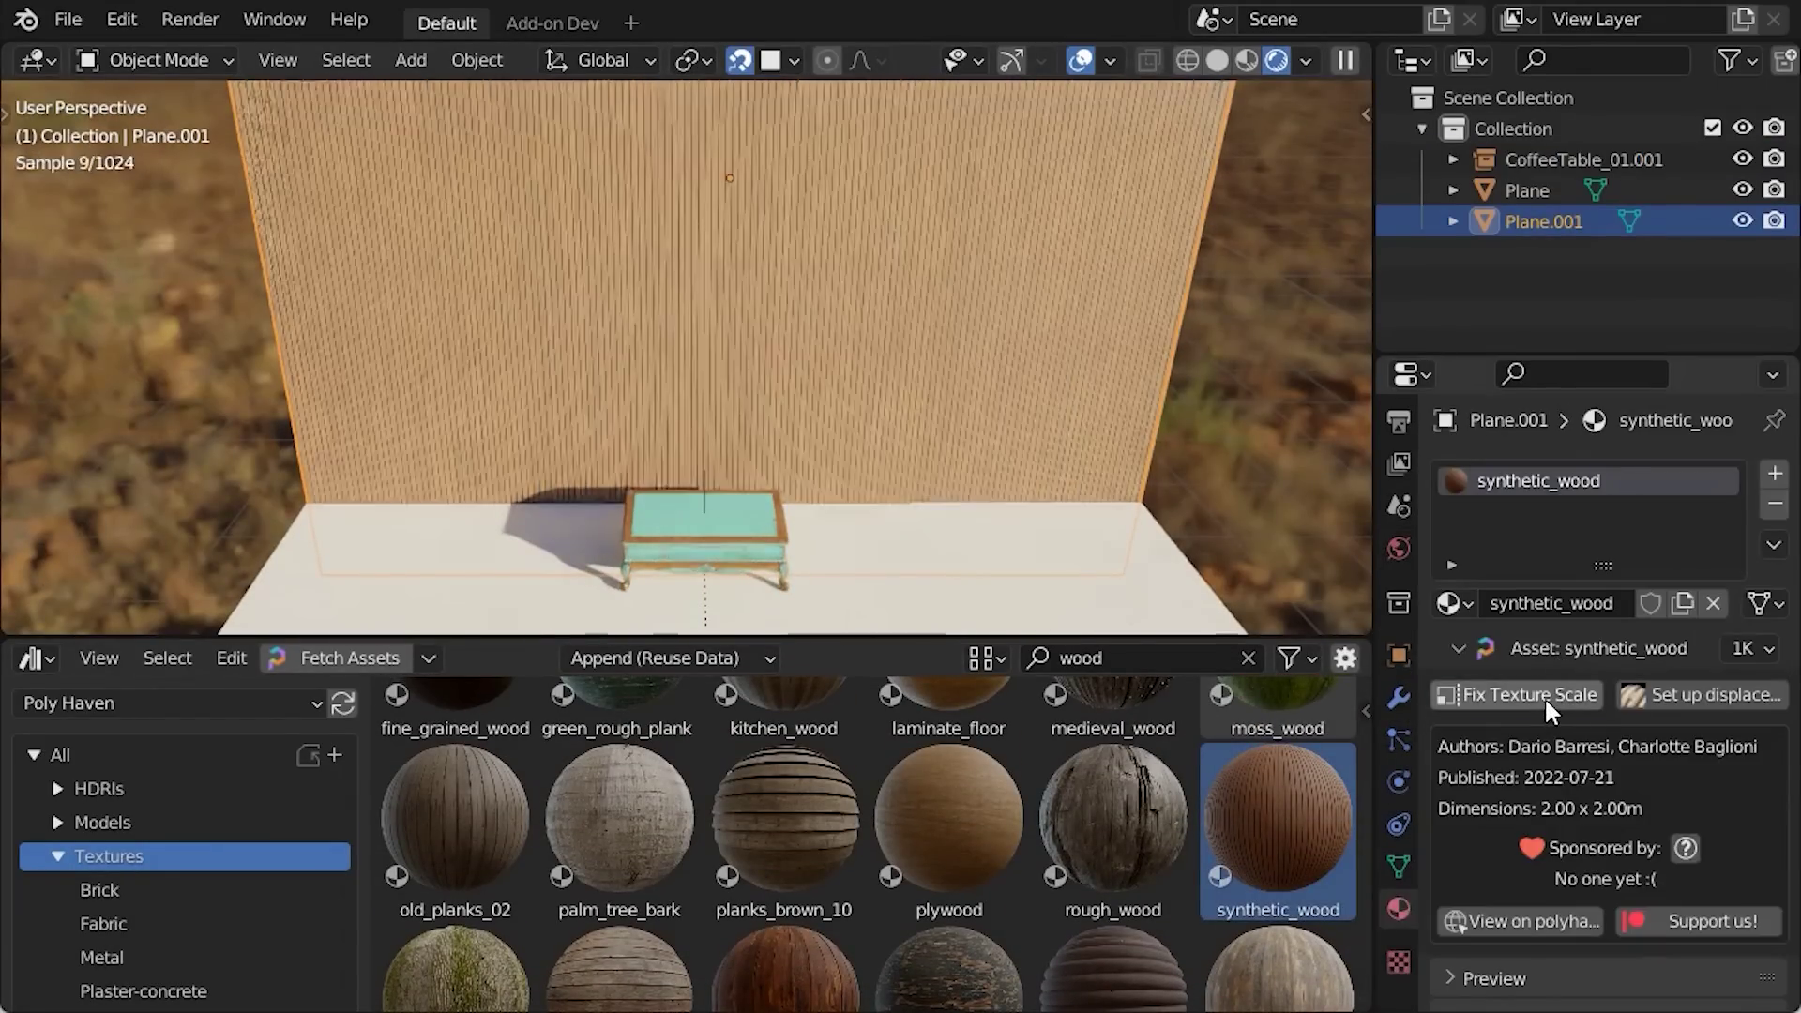
pyautogui.moveTo(845, 525); pyautogui.dragTo(682, 488, button='middle')
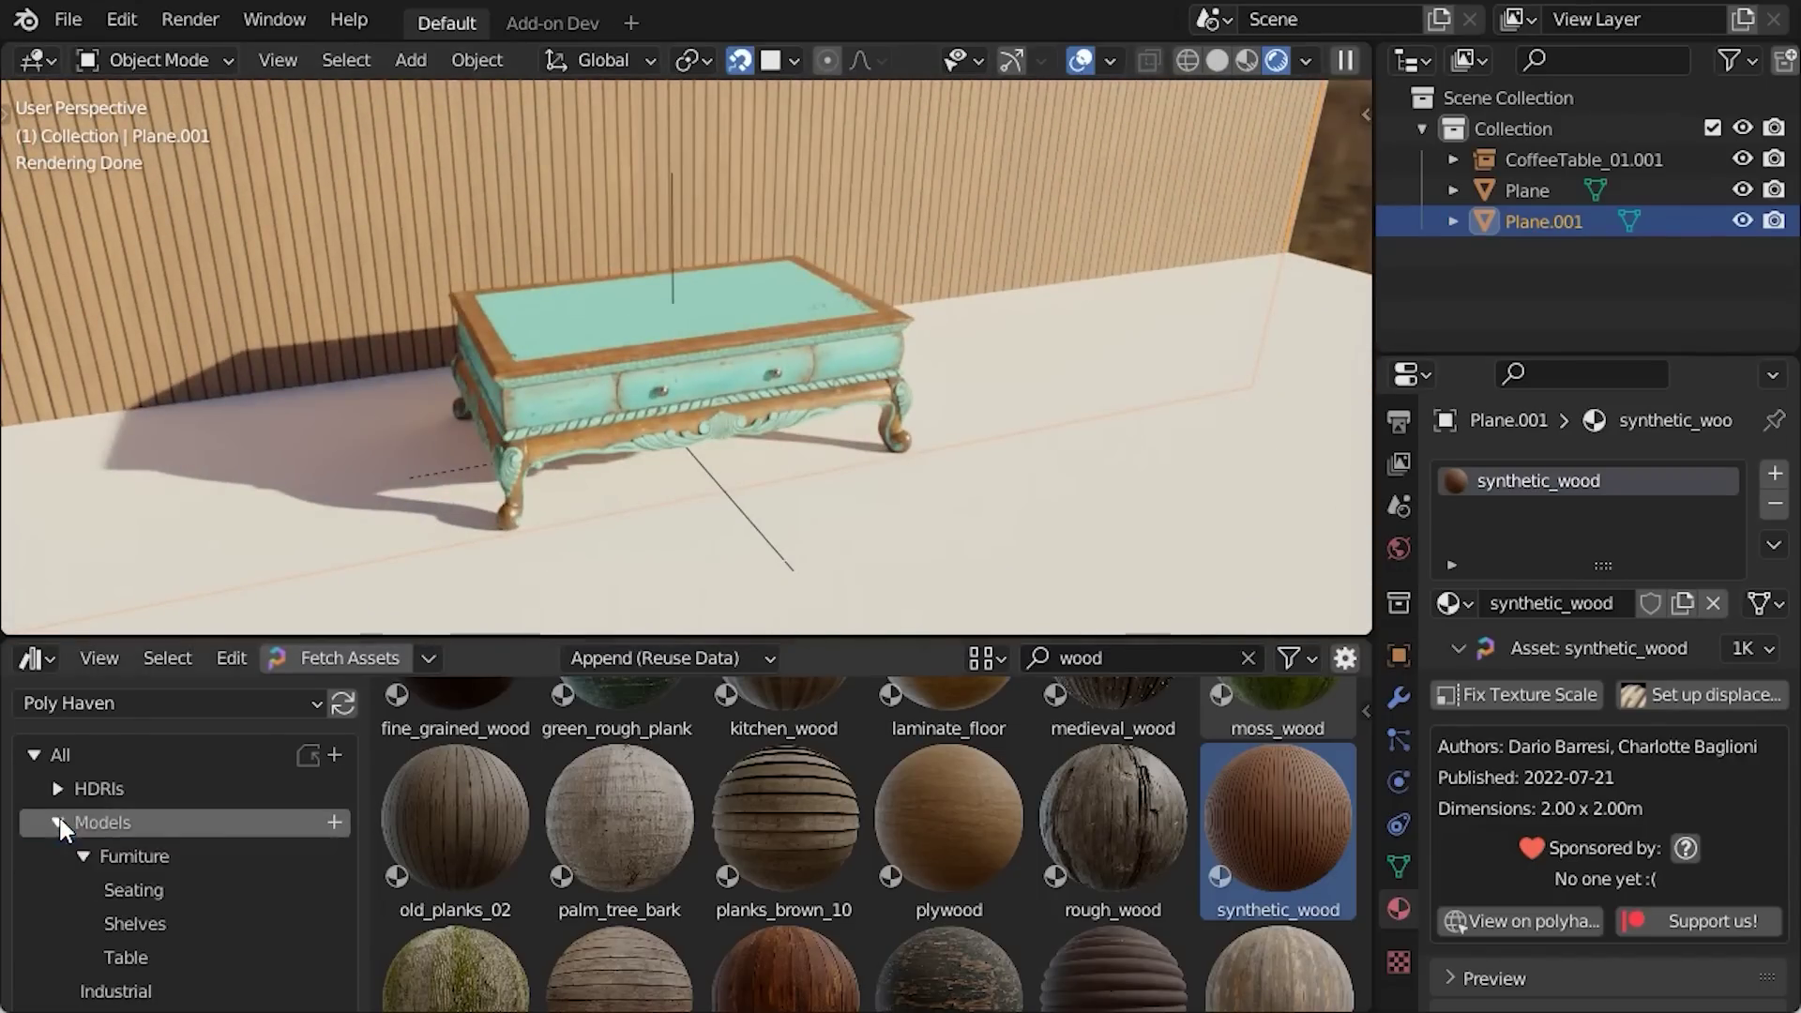
pyautogui.scroll(-5, 162, 857)
# Clear the wood filter, add a celandine plant from the Nature models, then delete it.
pyautogui.click(144, 888)
pyautogui.click(1247, 658)
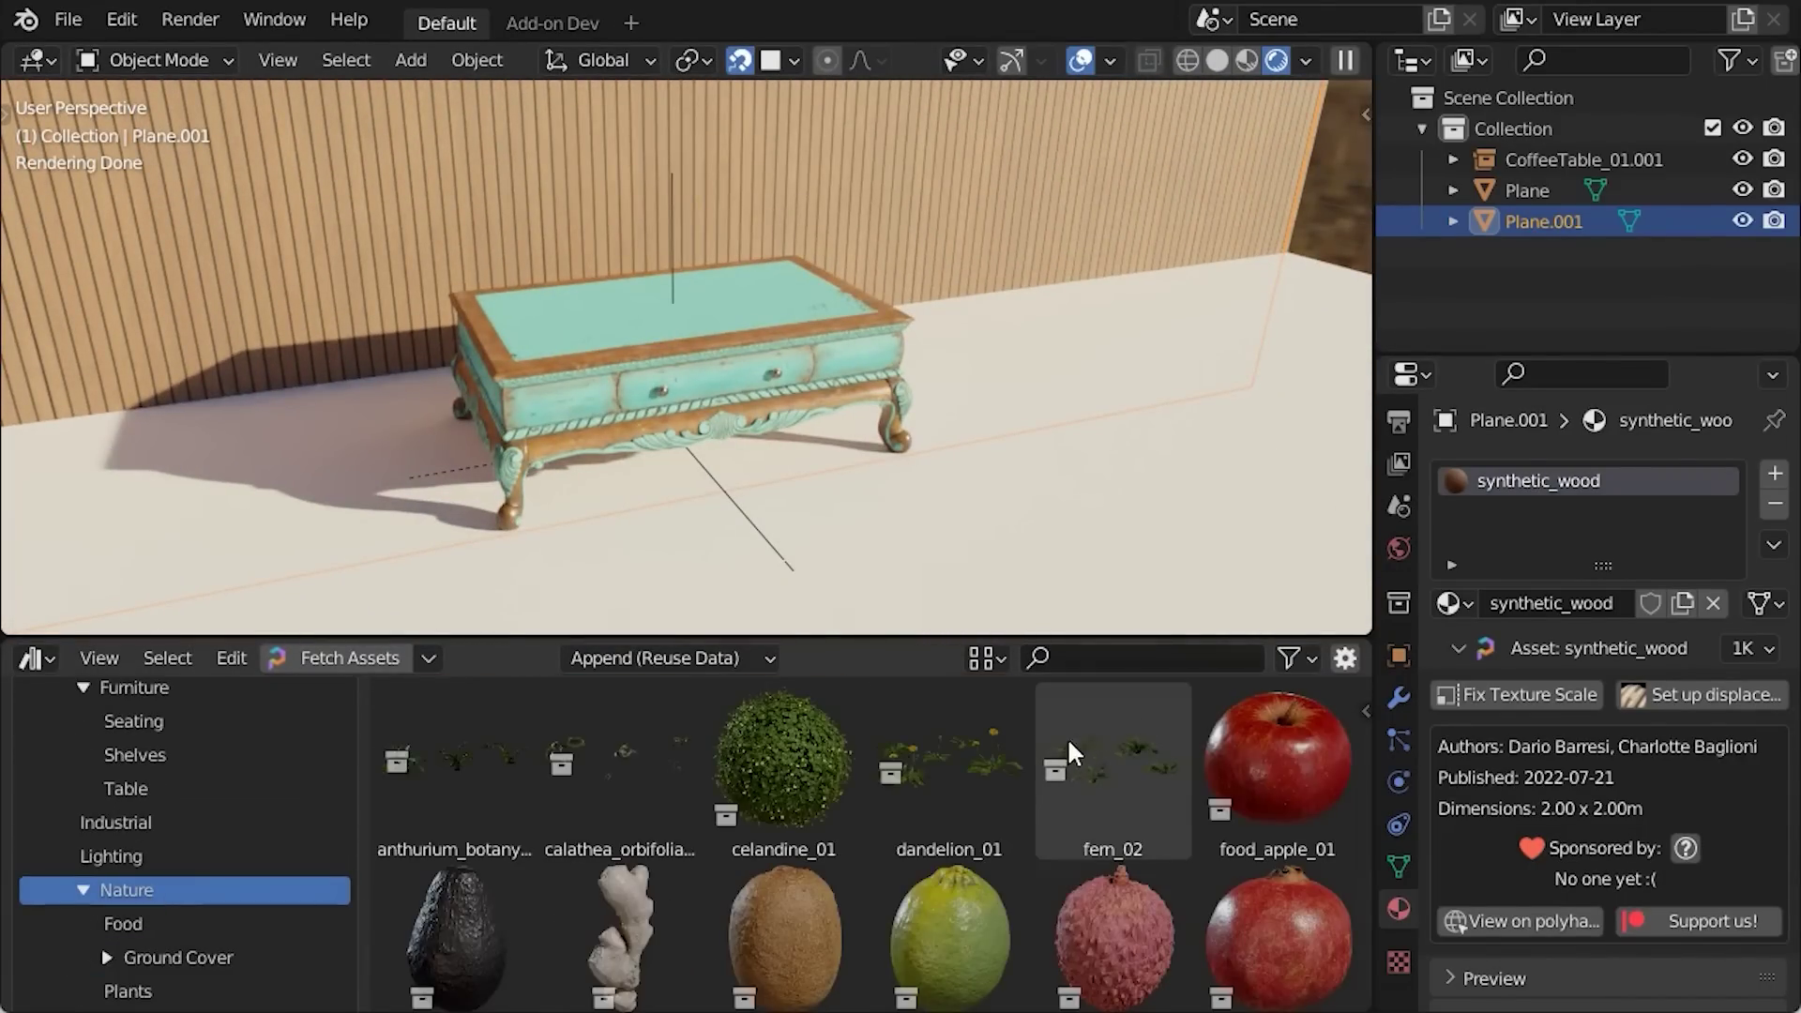
pyautogui.moveTo(784, 760); pyautogui.dragTo(1135, 463)
pyautogui.moveTo(1136, 463); pyautogui.dragTo(1022, 477, button='middle')
pyautogui.press('x')
pyautogui.click(1014, 483)
# Add a hair particle system to the floor plane with 27917 grass strands.
pyautogui.click(1301, 428)
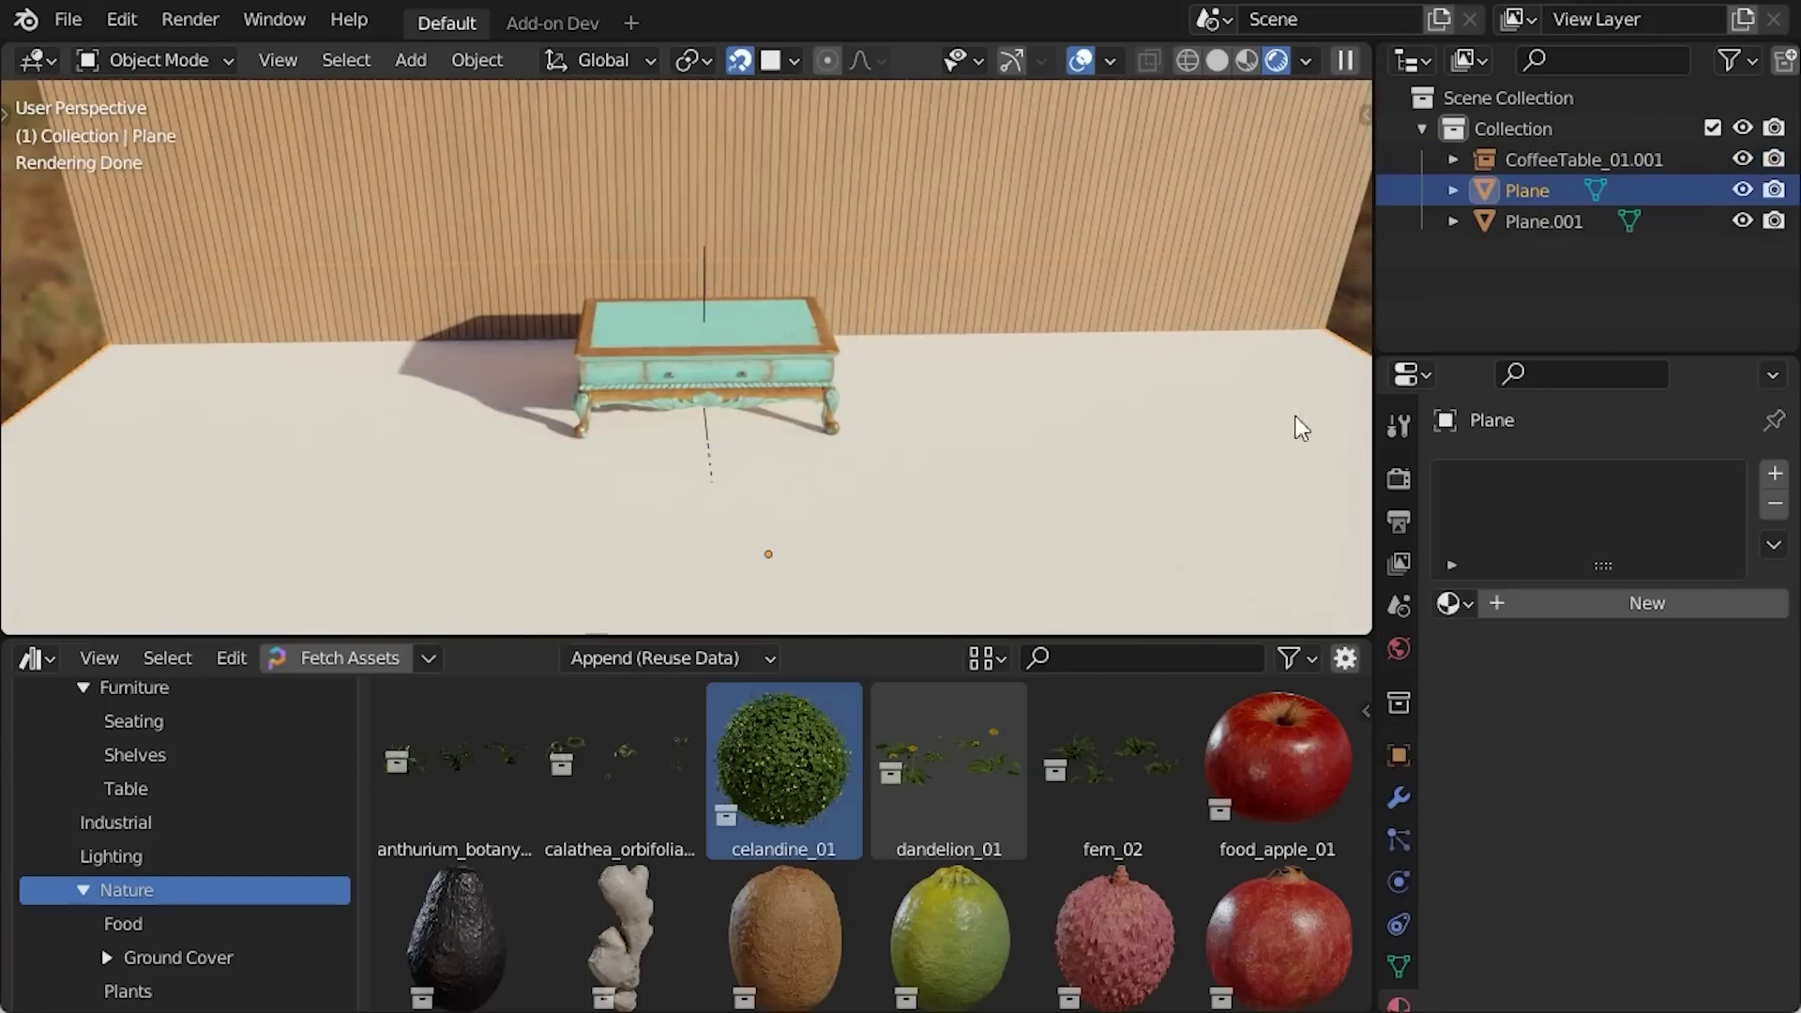
pyautogui.click(1775, 474)
pyautogui.click(1454, 603)
pyautogui.click(1173, 640)
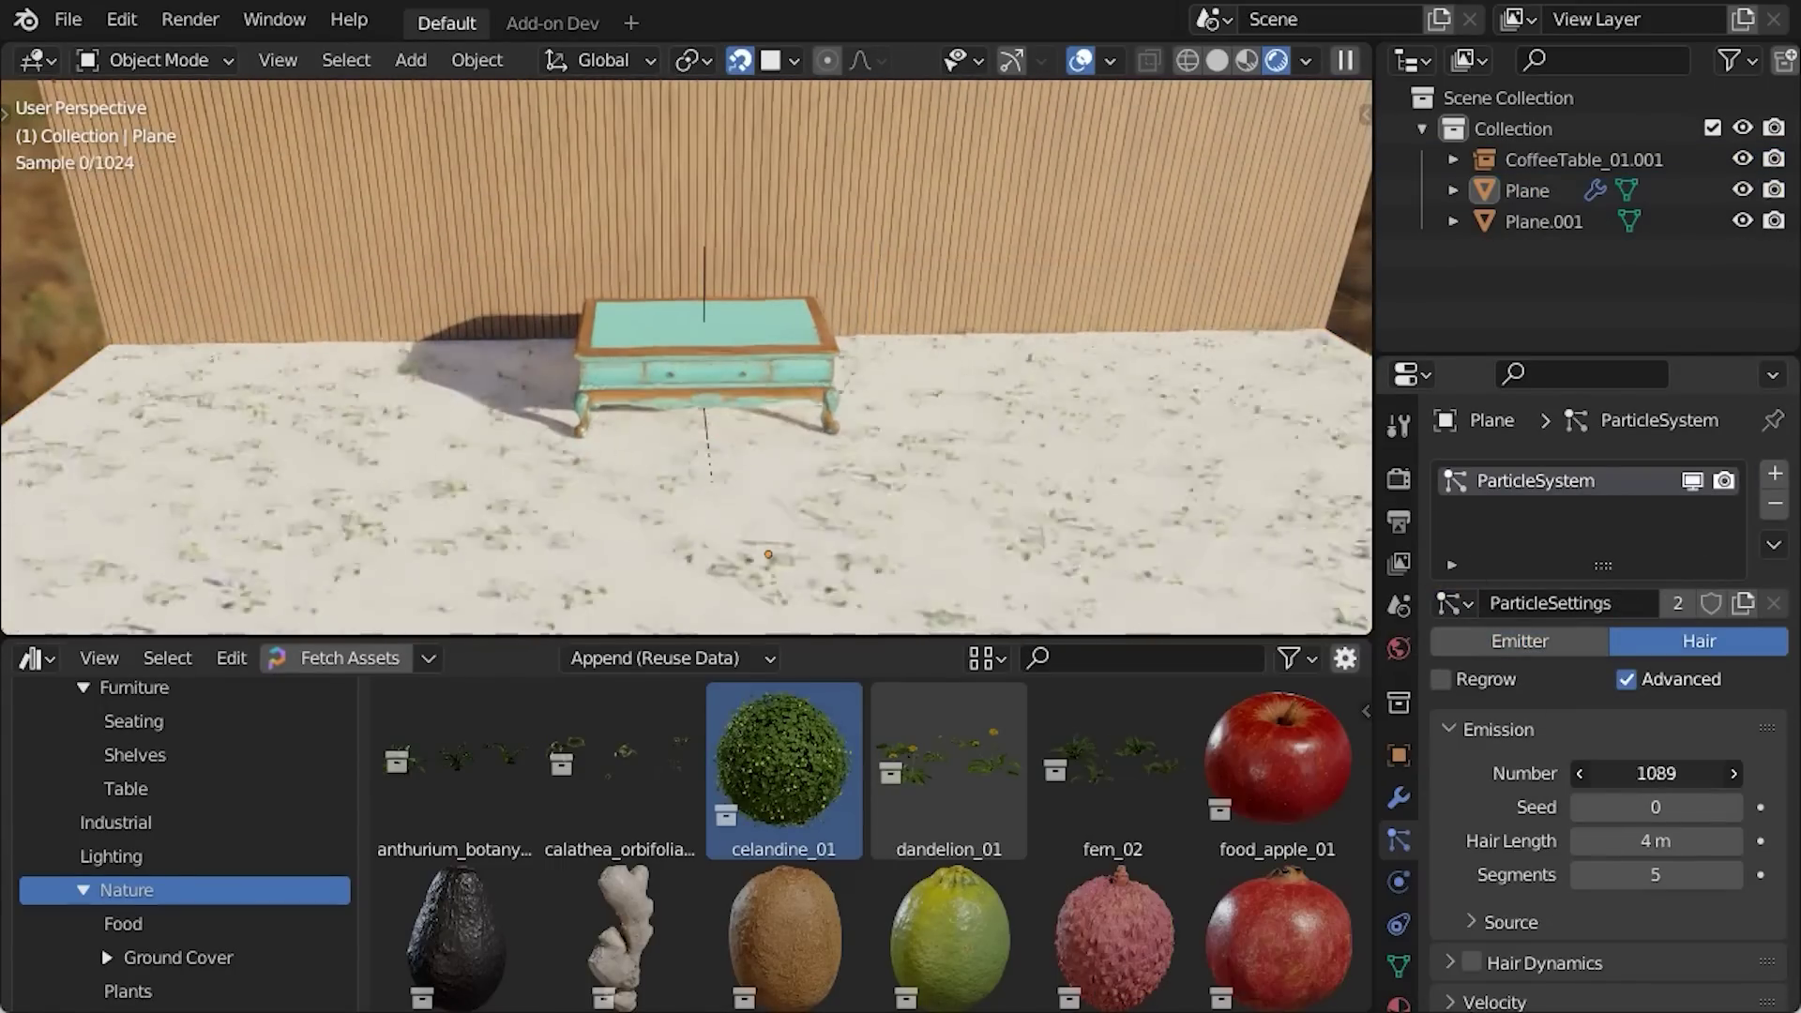
pyautogui.moveTo(1655, 773); pyautogui.dragTo(1737, 773)
# Search 'marbl' and place marble_bust_01 on the coffee table.
pyautogui.scroll(5, 768, 425)
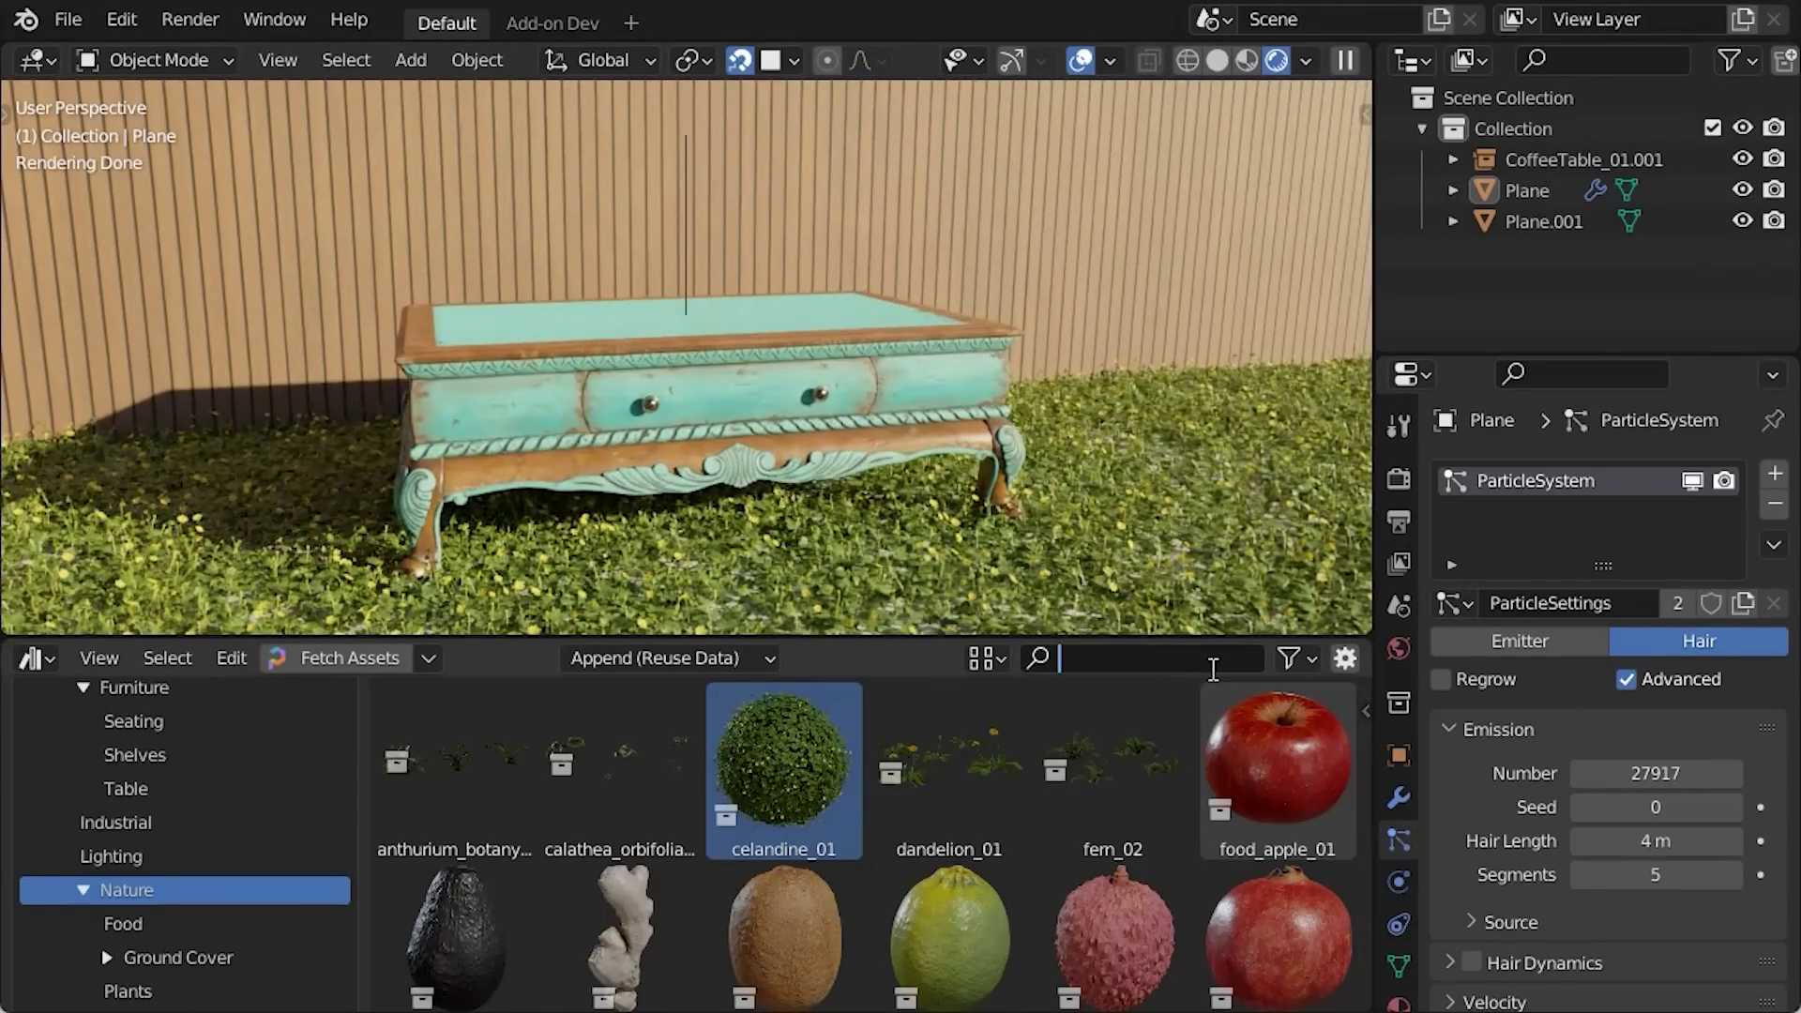
pyautogui.write('marbl')
pyautogui.scroll(5, 120, 830)
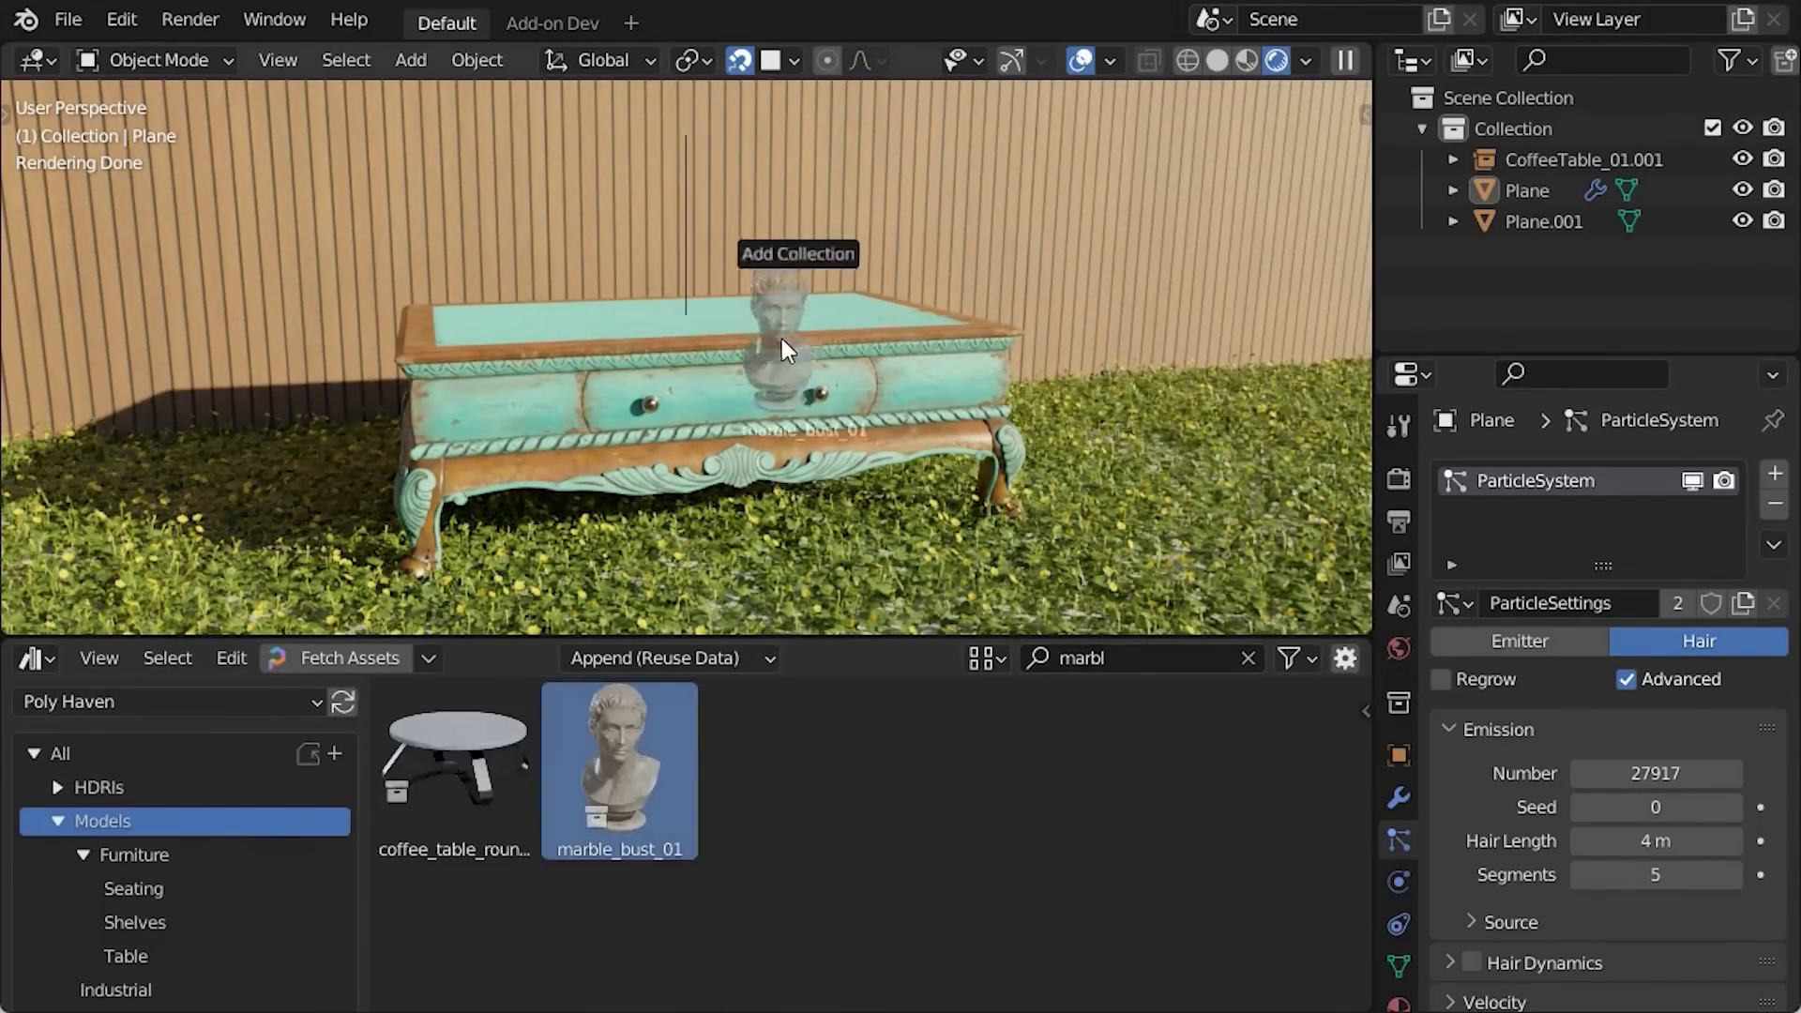
pyautogui.moveTo(781, 350); pyautogui.dragTo(781, 350)
pyautogui.press('g')
pyautogui.click(1077, 434)
# Place potted_plant_01 from Plants > Potted Plants beside the bust and start scaling it down.
pyautogui.scroll(2, 1057, 199)
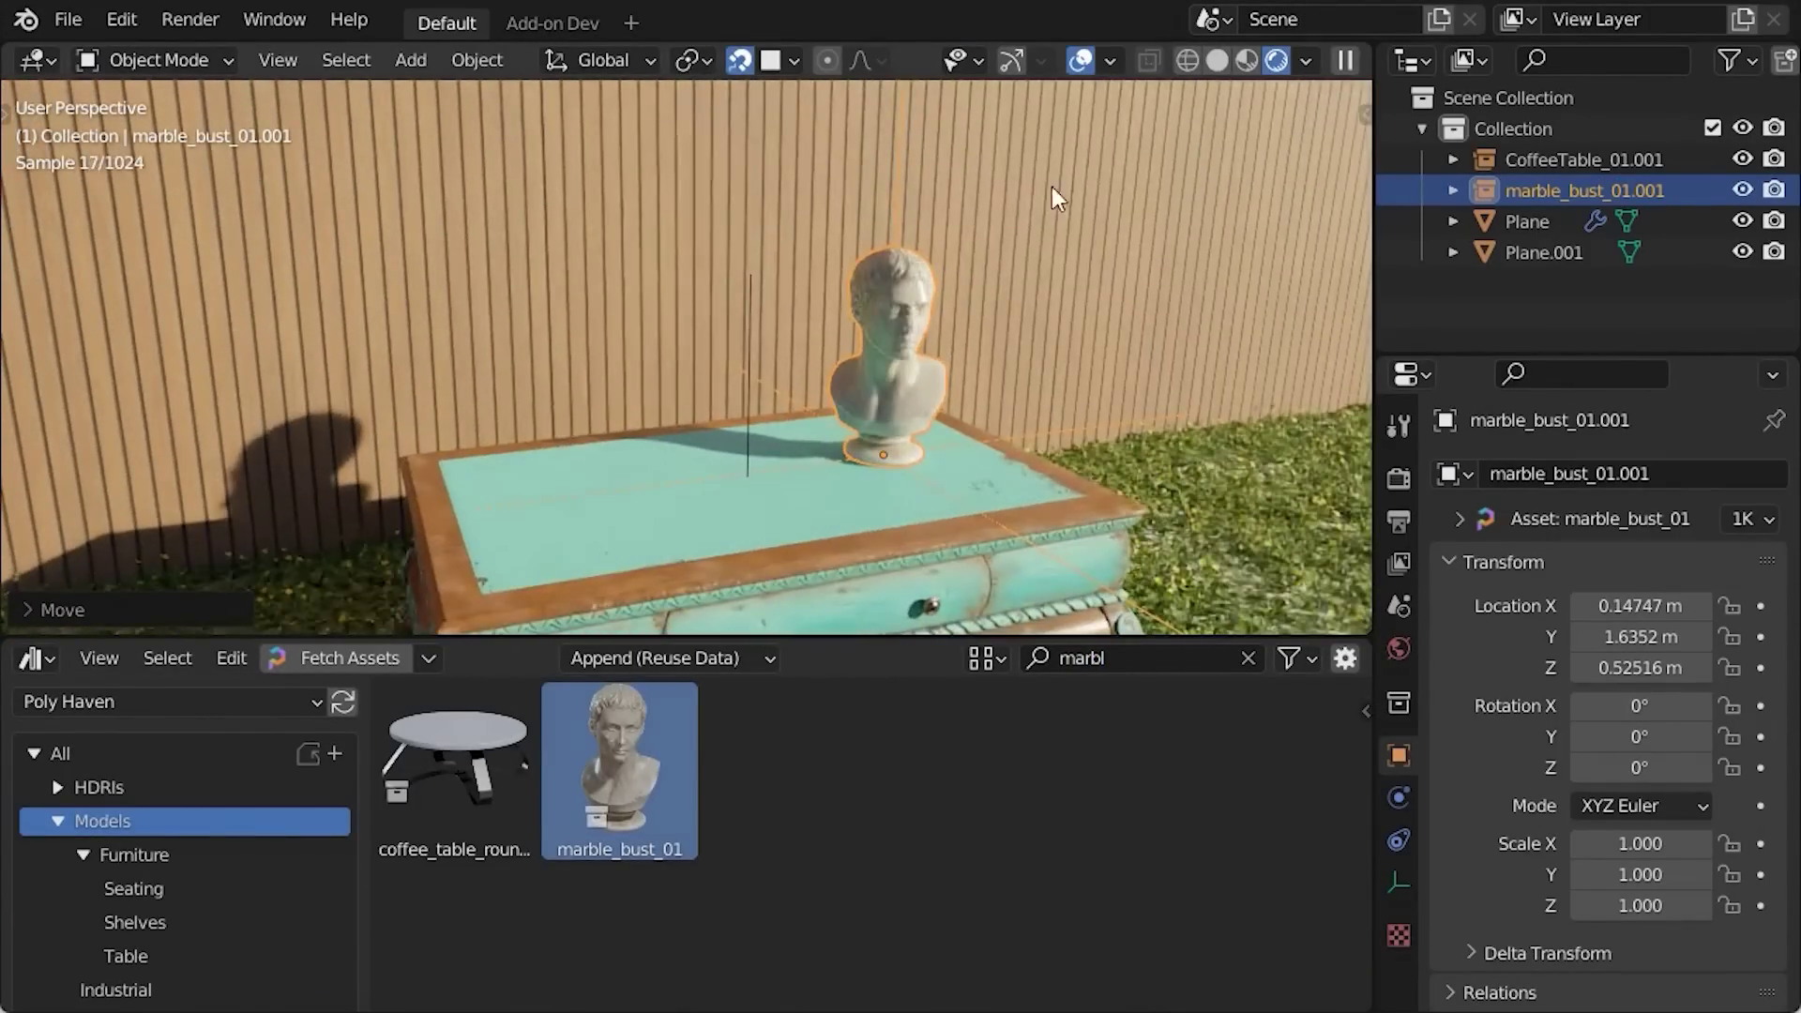
pyautogui.scroll(-5, 158, 898)
pyautogui.click(161, 890)
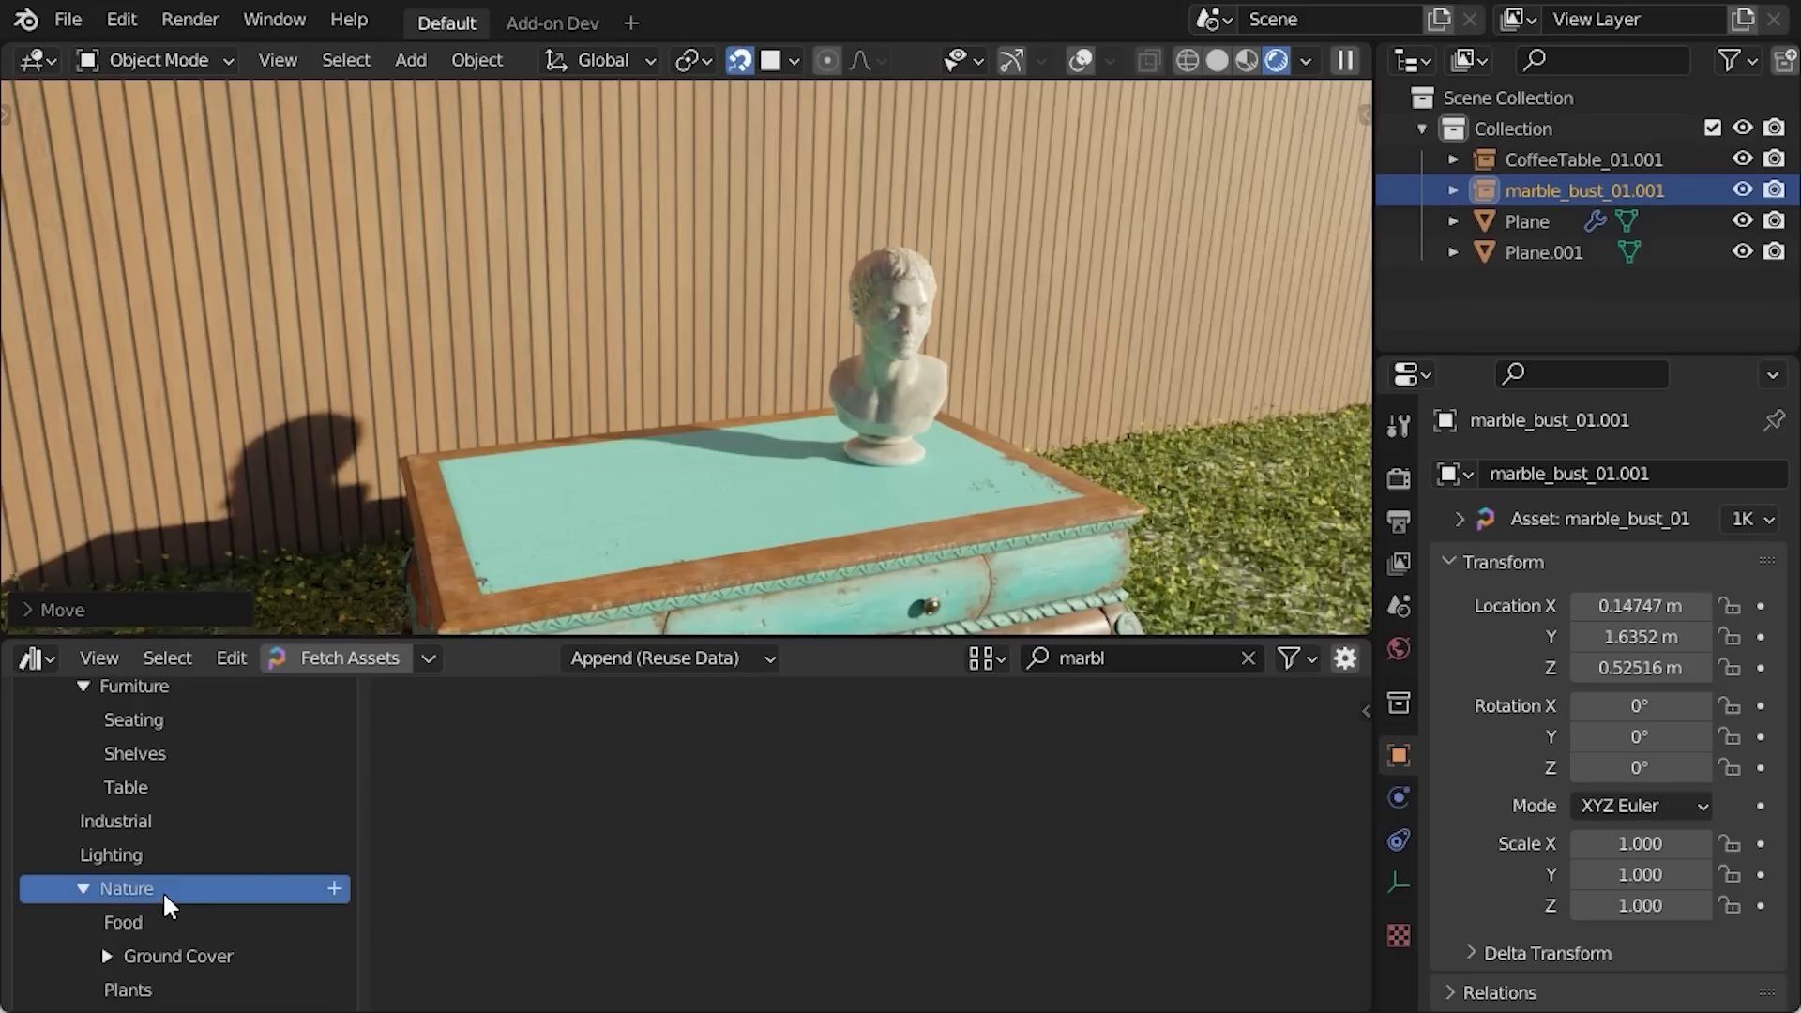
pyautogui.click(140, 989)
pyautogui.click(802, 847)
pyautogui.scroll(-3, 199, 851)
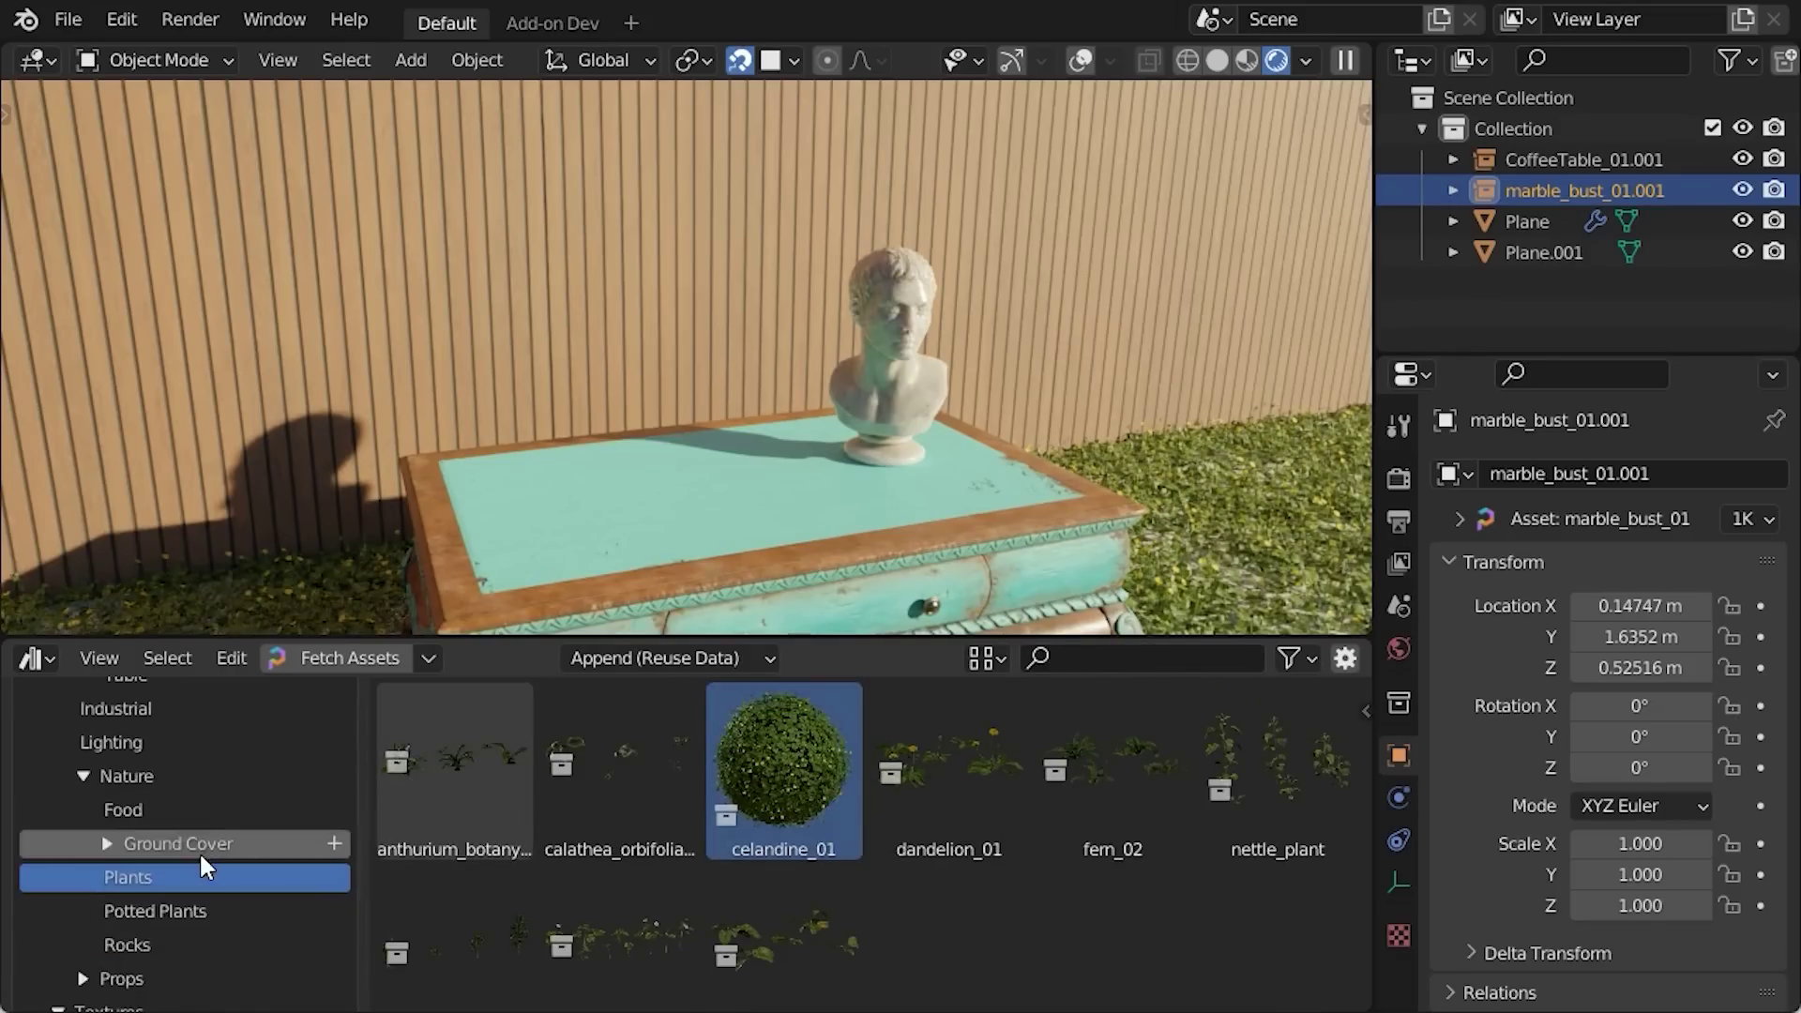
pyautogui.click(155, 910)
pyautogui.moveTo(548, 465); pyautogui.dragTo(554, 482)
pyautogui.press('g')
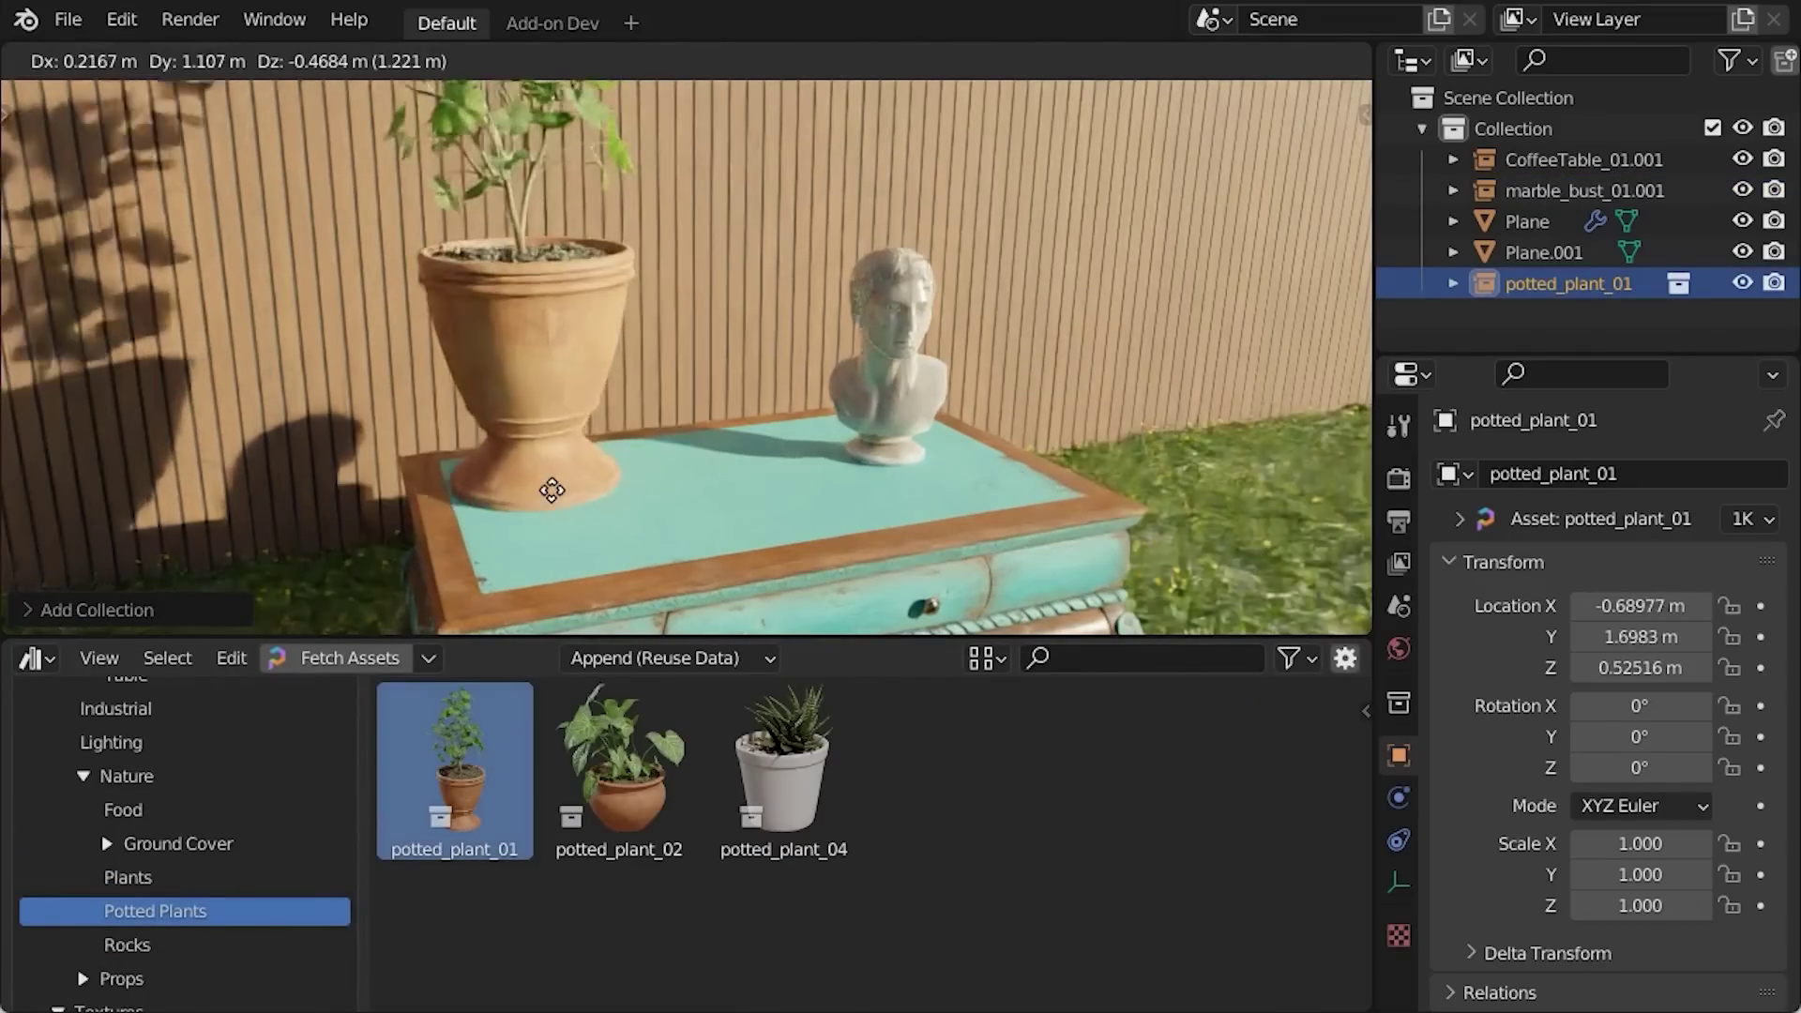
pyautogui.click(558, 489)
pyautogui.press('s')
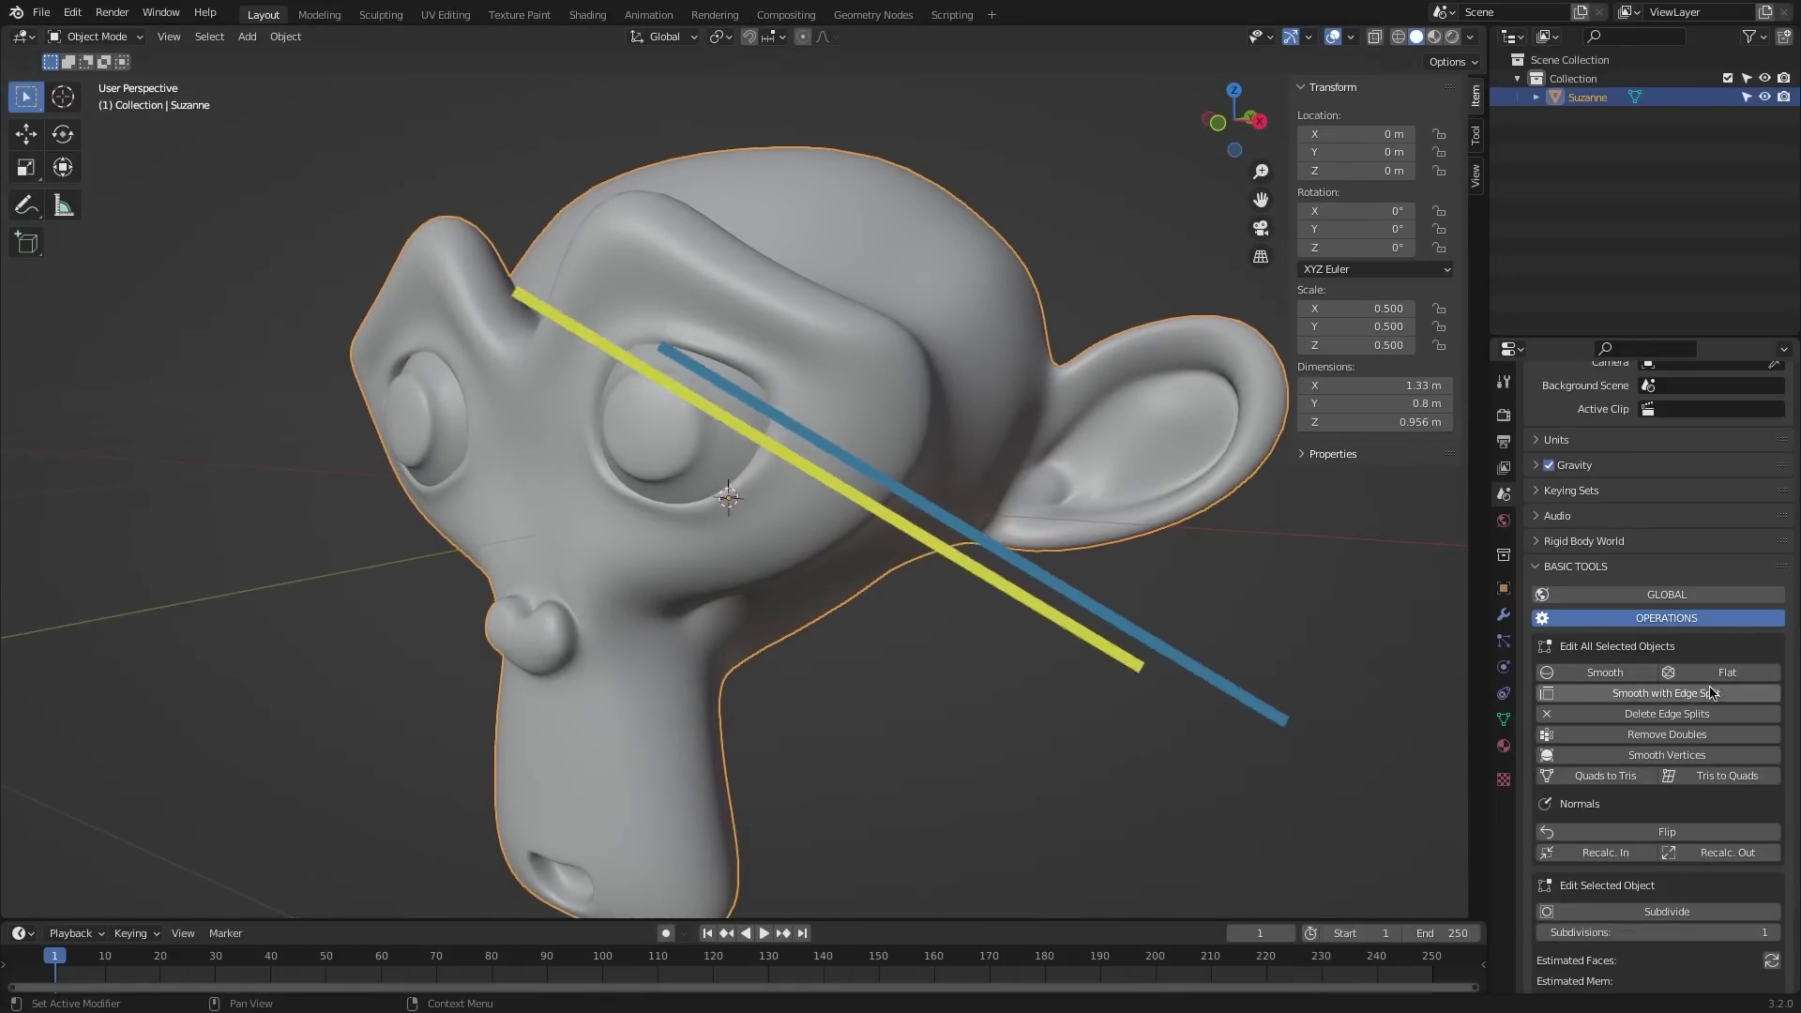
# Apply Basic Tools edge-split smoothing to Suzanne, remove it, then triangulate the quads.
pyautogui.click(1710, 692)
pyautogui.scroll(-1, 1698, 689)
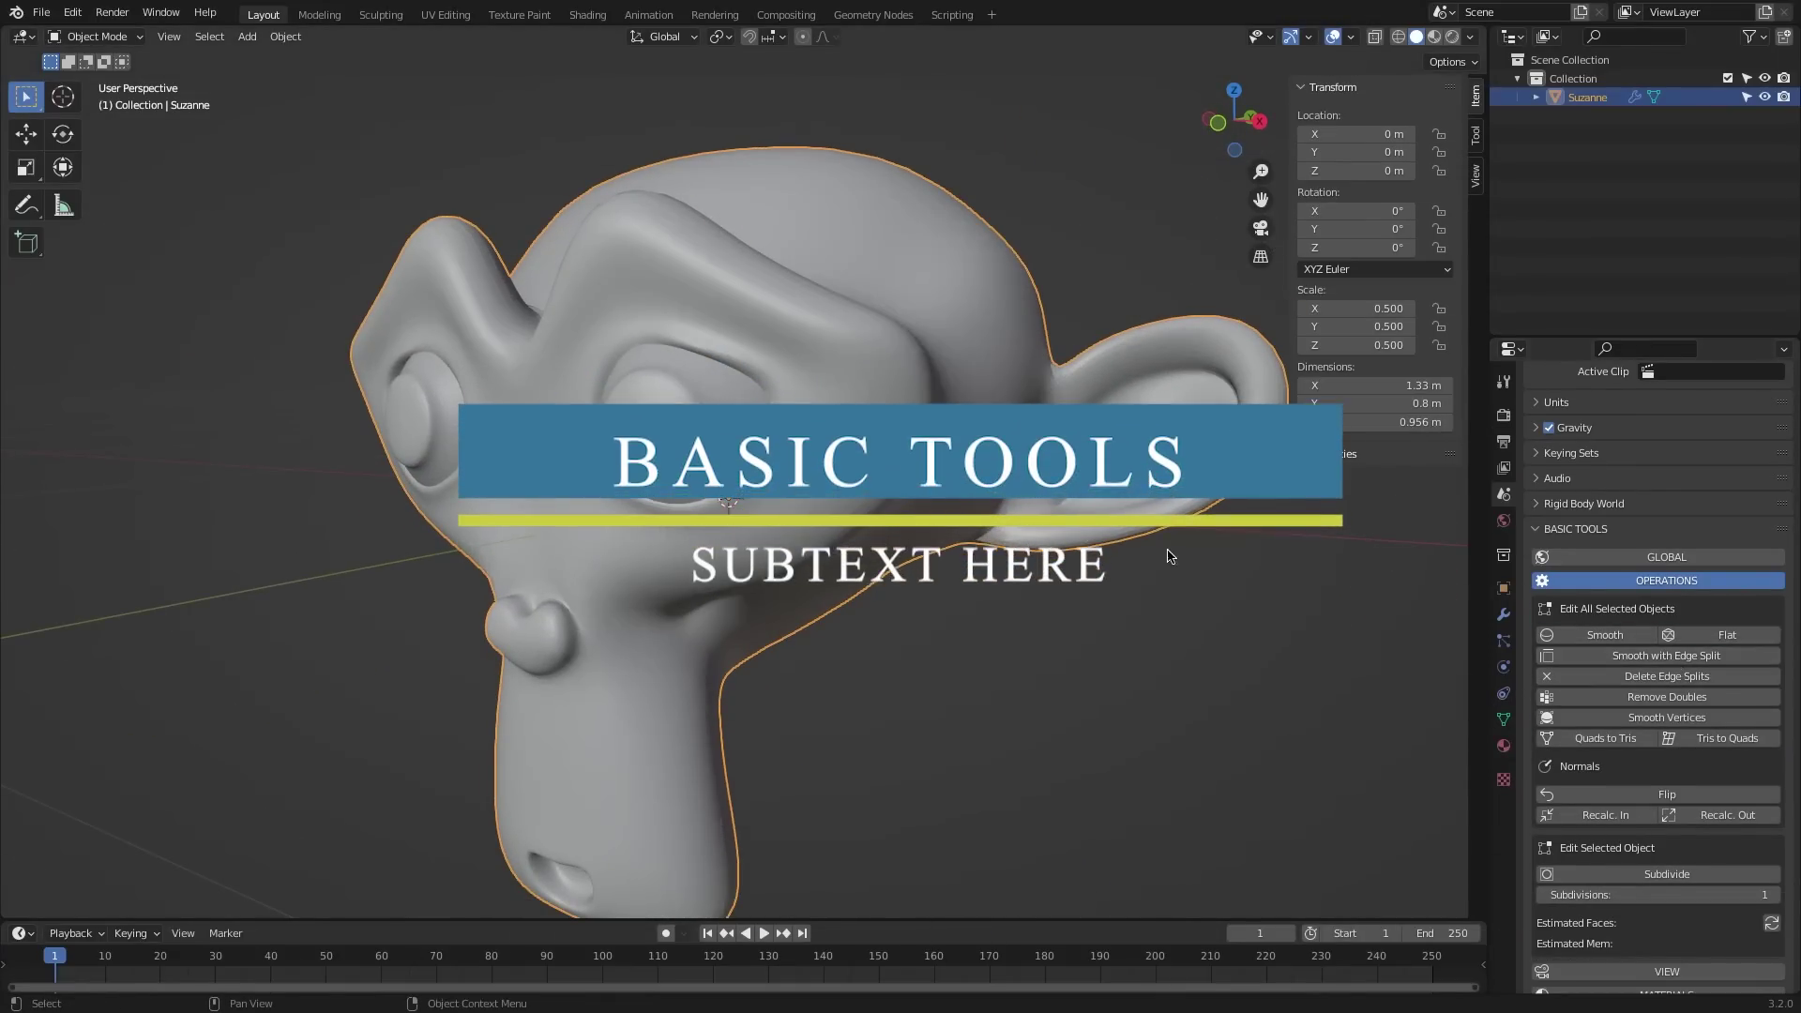
pyautogui.click(1677, 678)
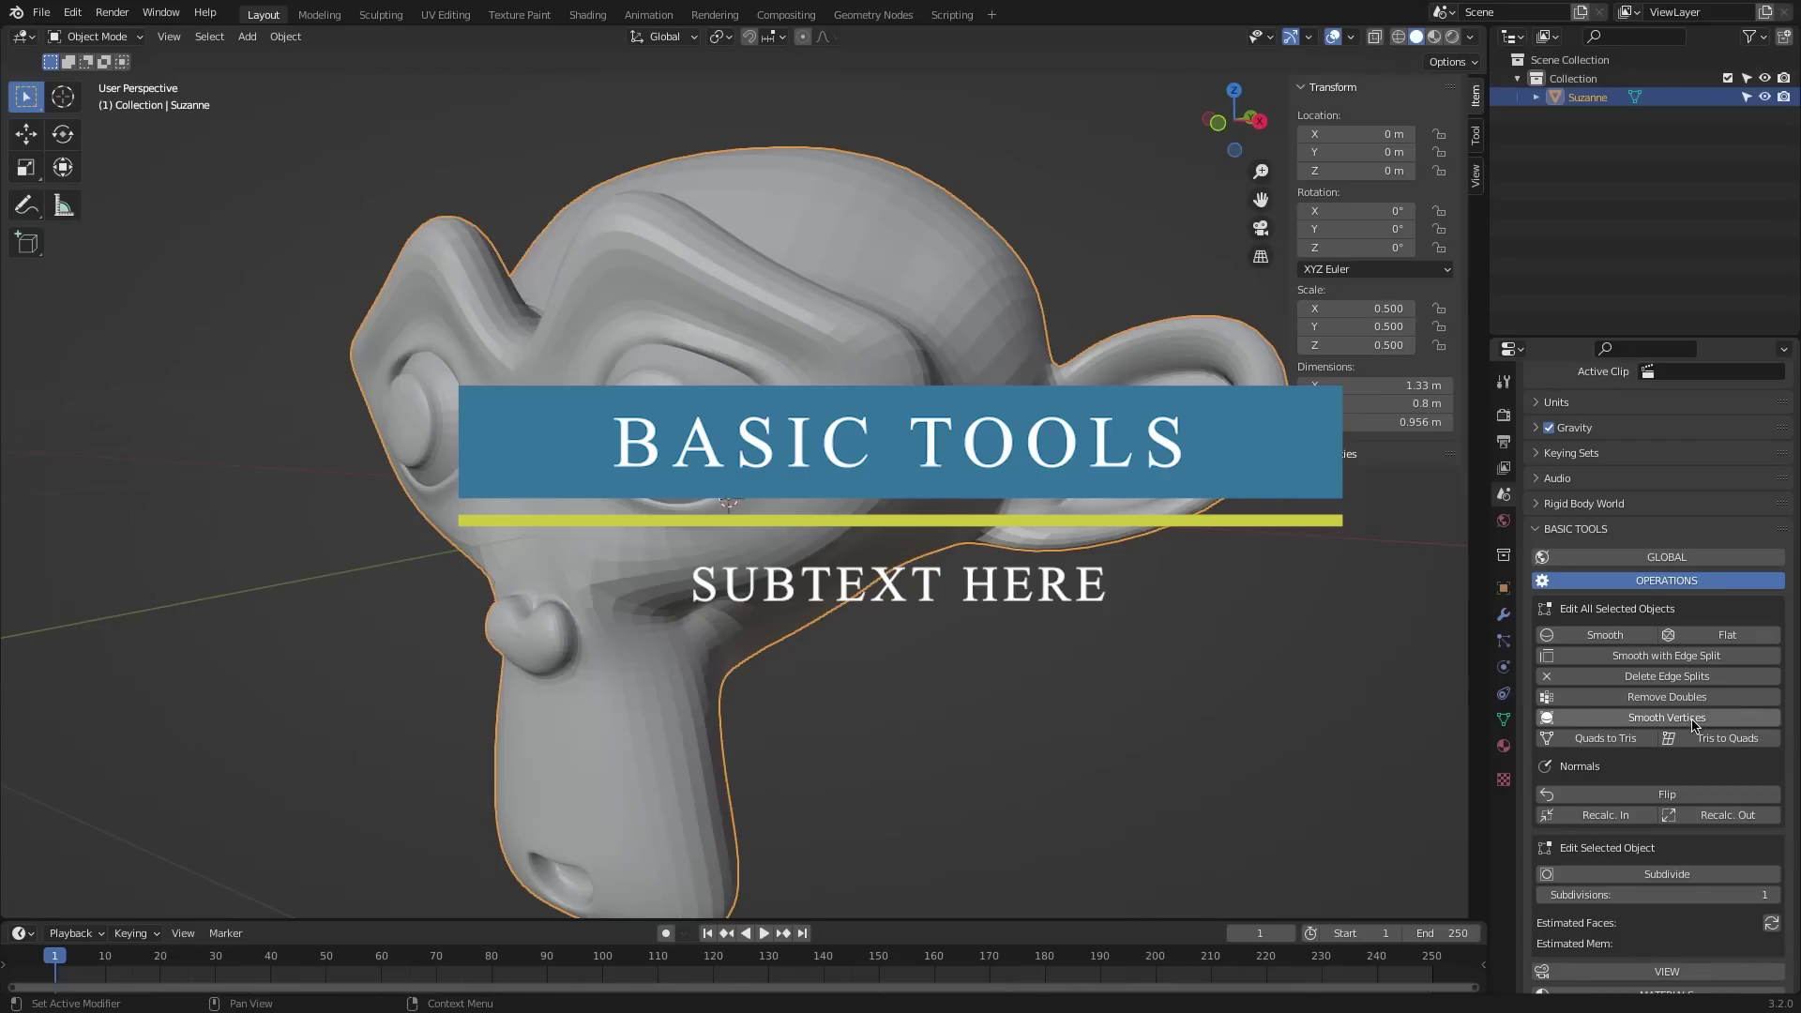
pyautogui.click(1605, 738)
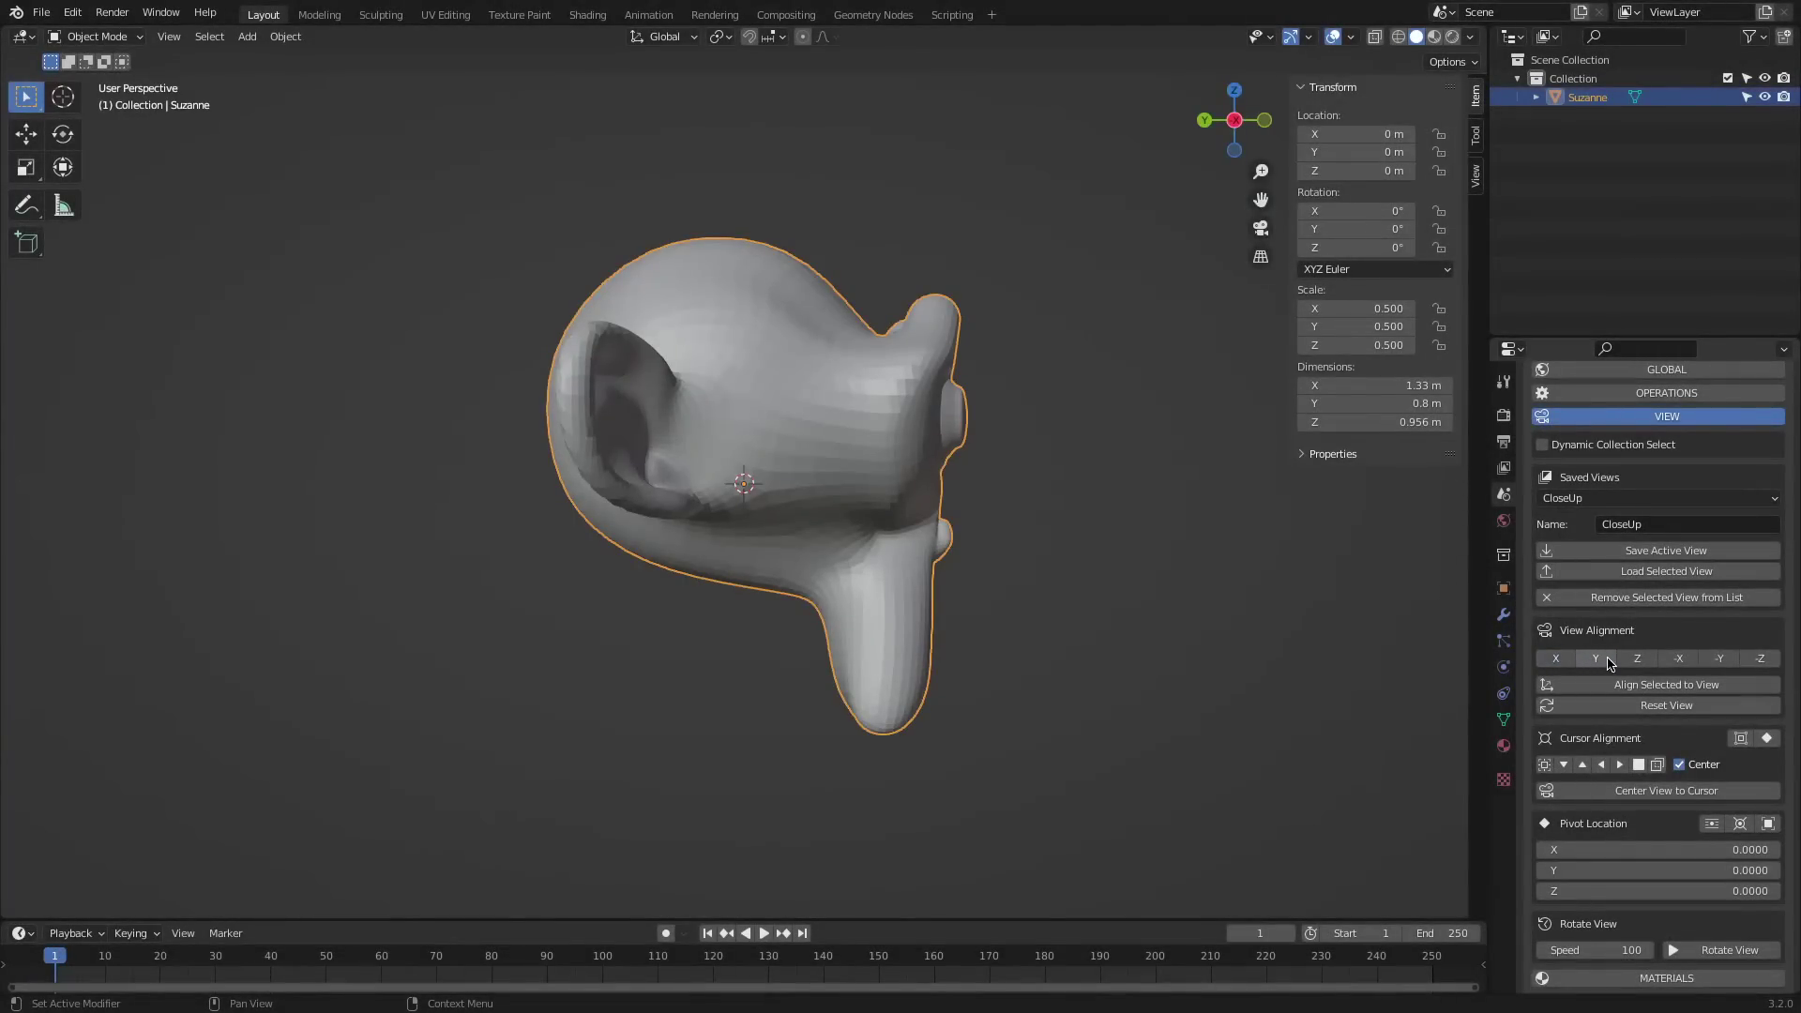
# Cycle the Basic Tools view alignments, convert the sculpt mask to VertexGroup_Mask, and show Scene properties.
pyautogui.click(1606, 659)
pyautogui.click(1639, 659)
pyautogui.click(1679, 660)
pyautogui.click(1722, 660)
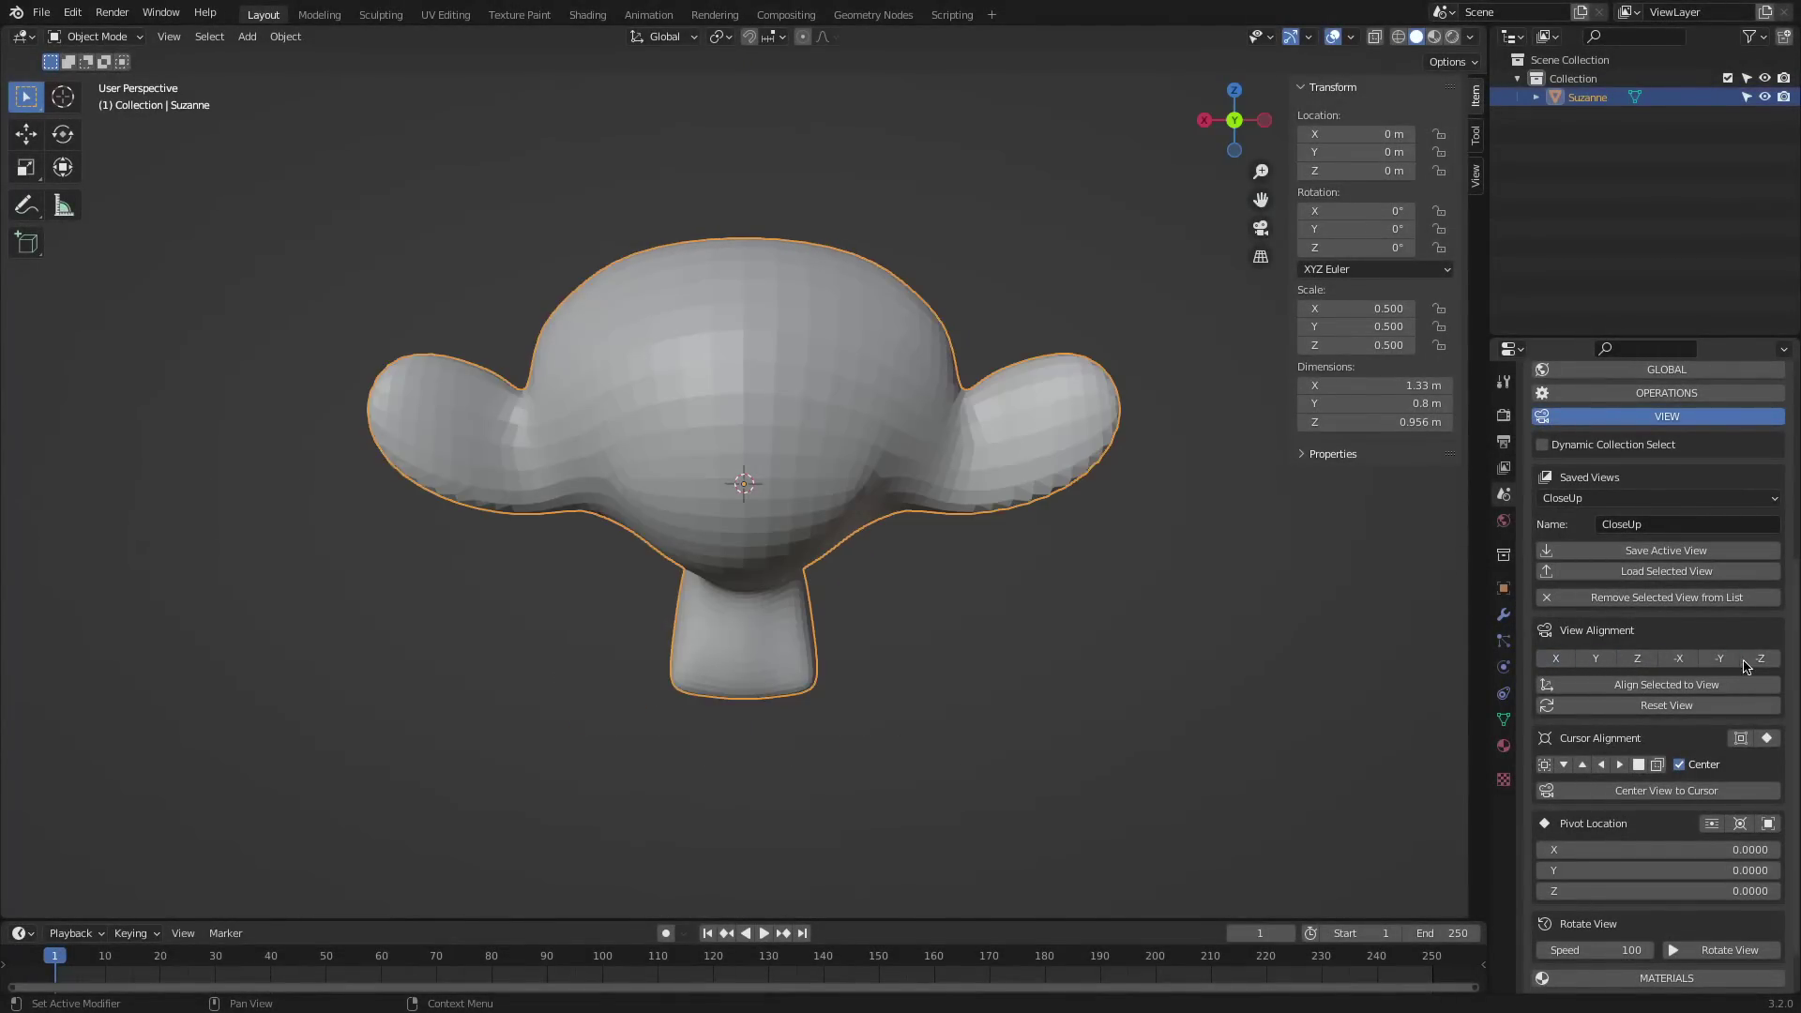
pyautogui.click(1758, 659)
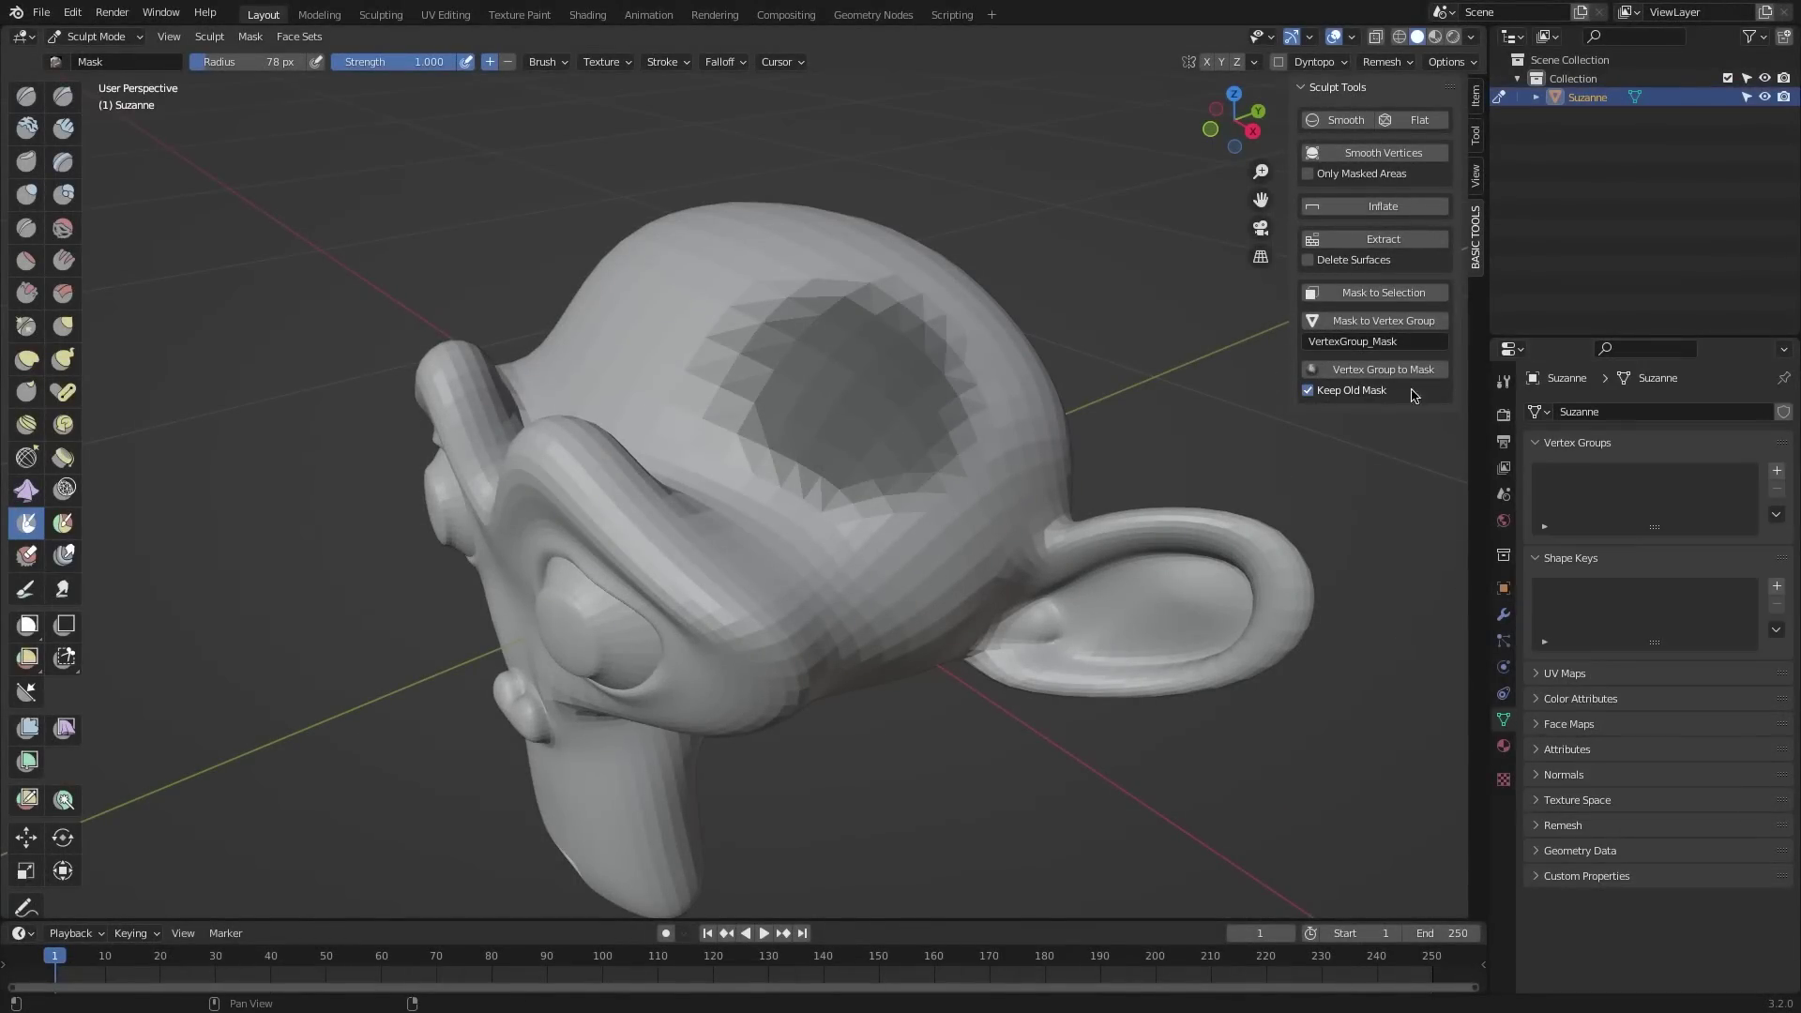
pyautogui.click(1384, 320)
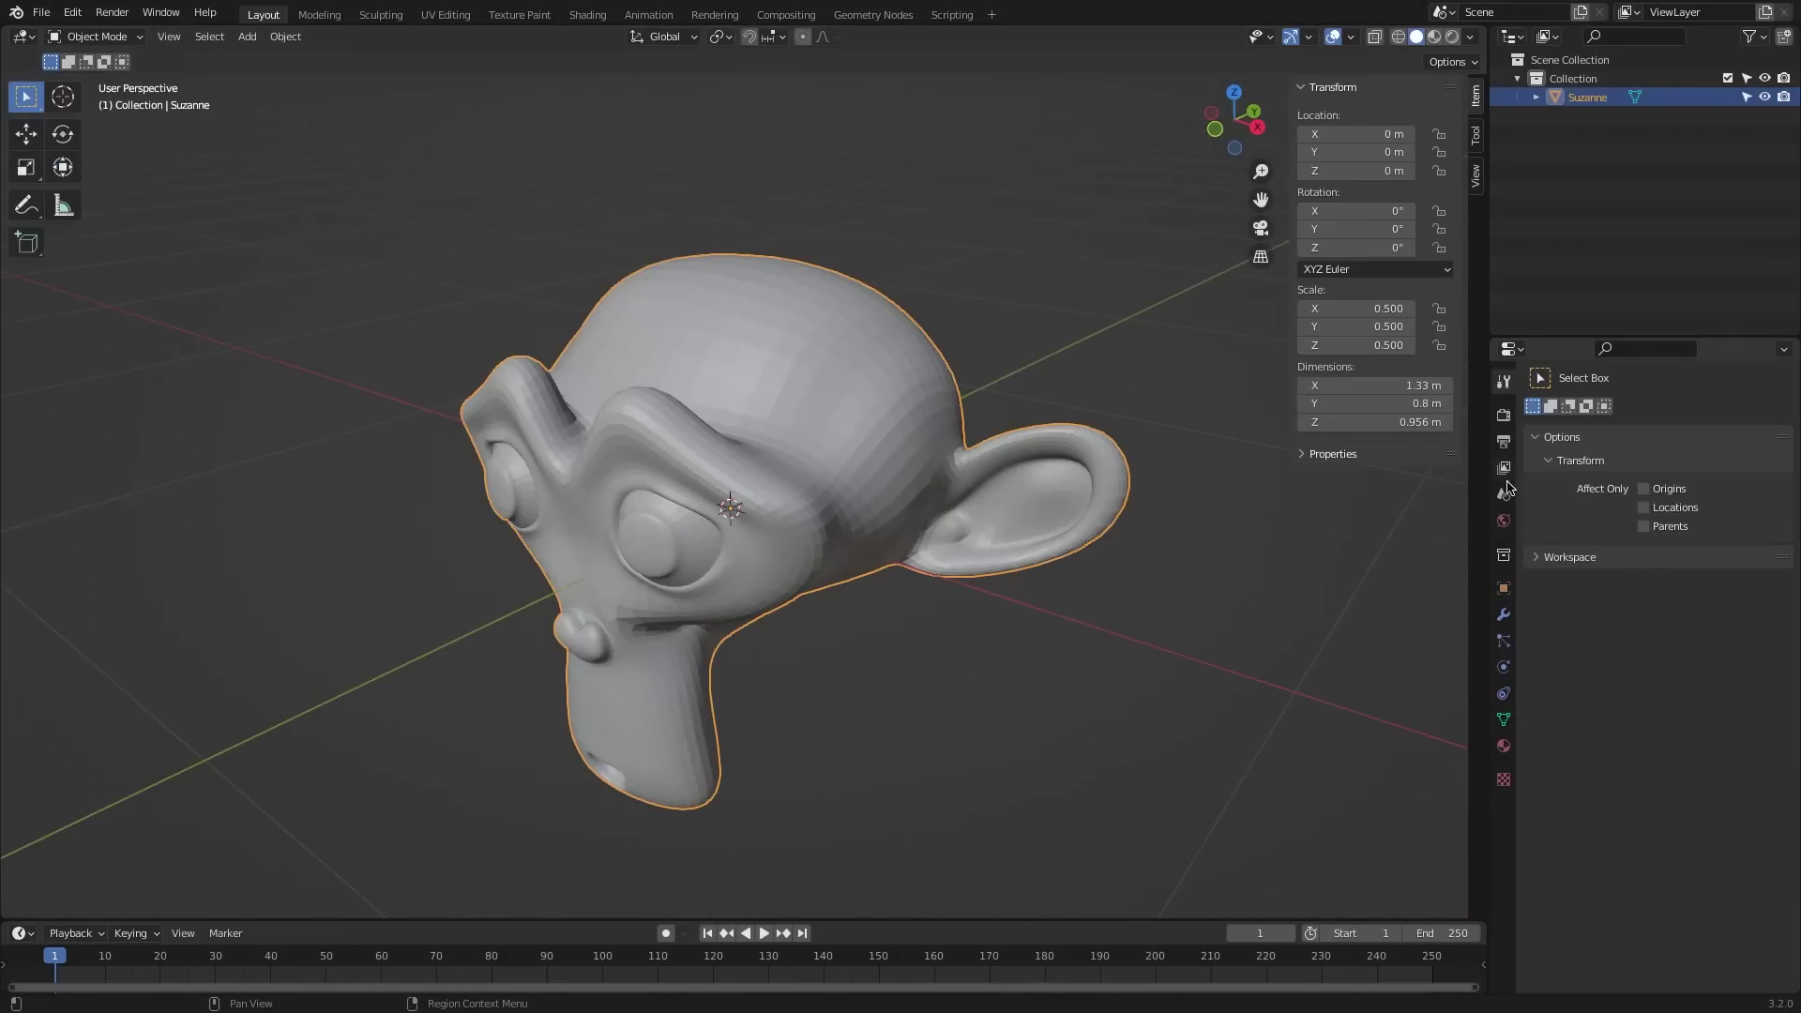
pyautogui.click(1505, 495)
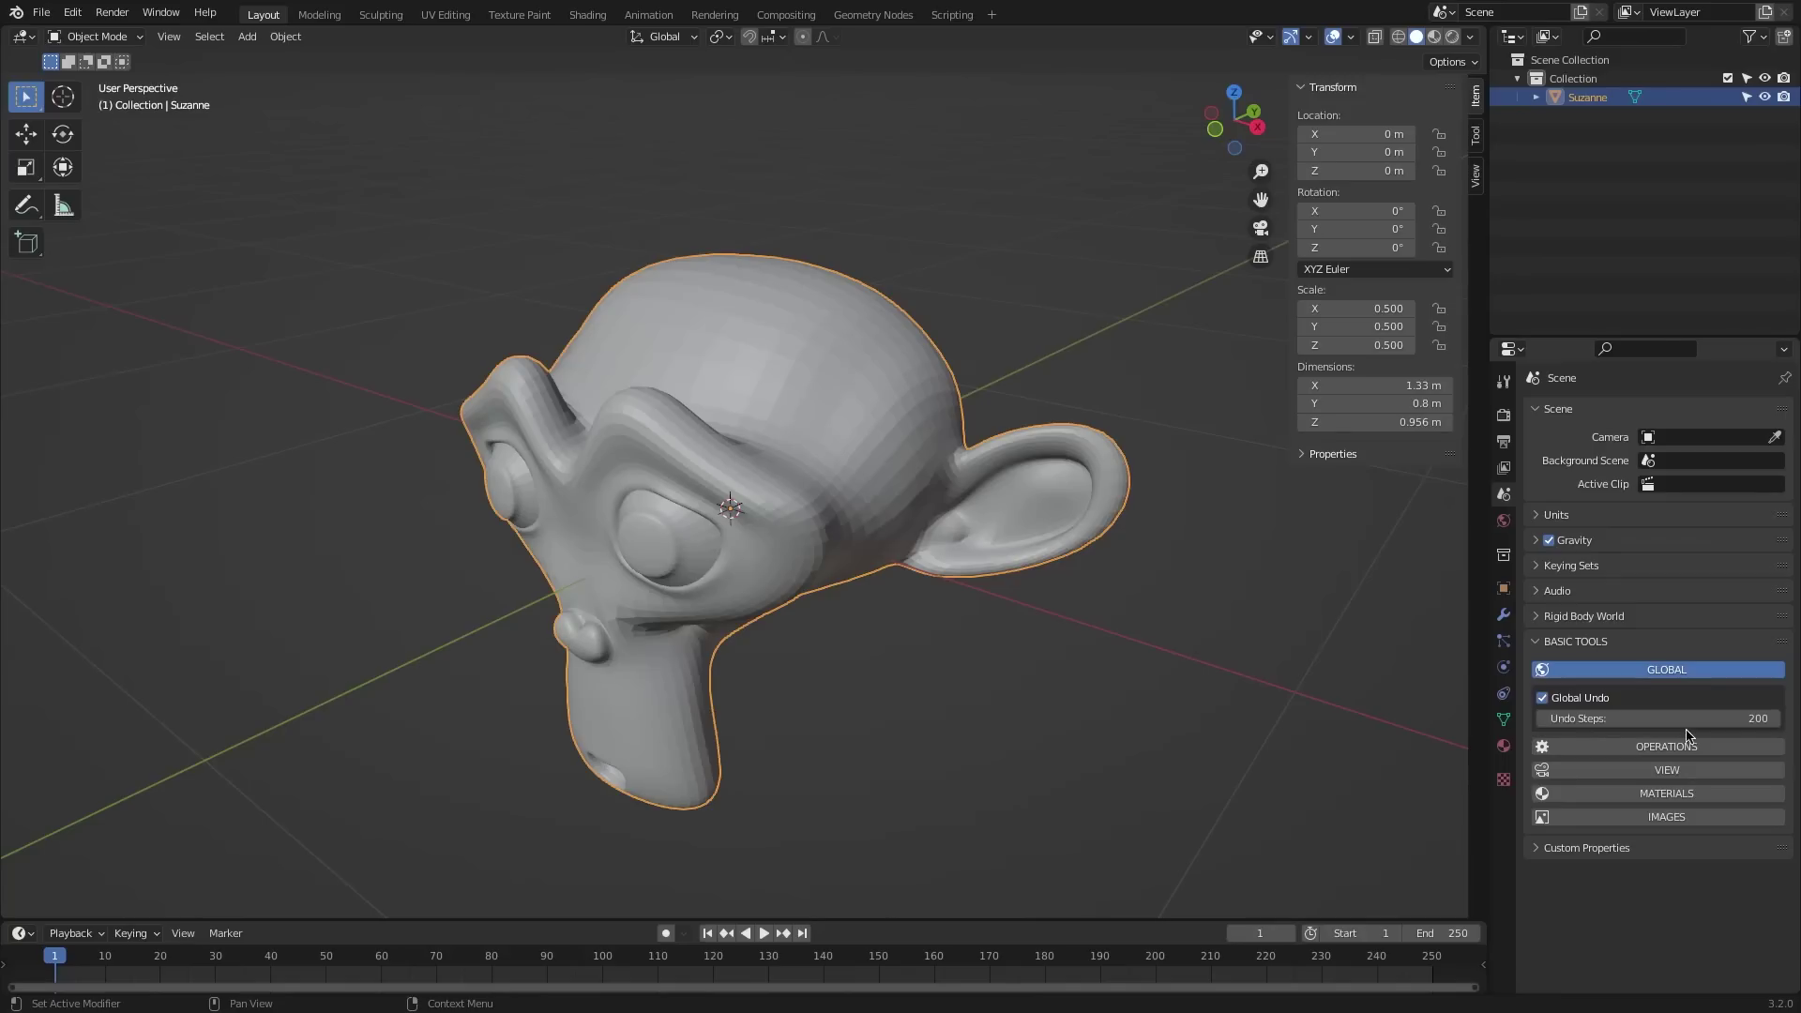
# Expand Basic Tools Operations and give Suzanne smooth shading.
pyautogui.click(1675, 694)
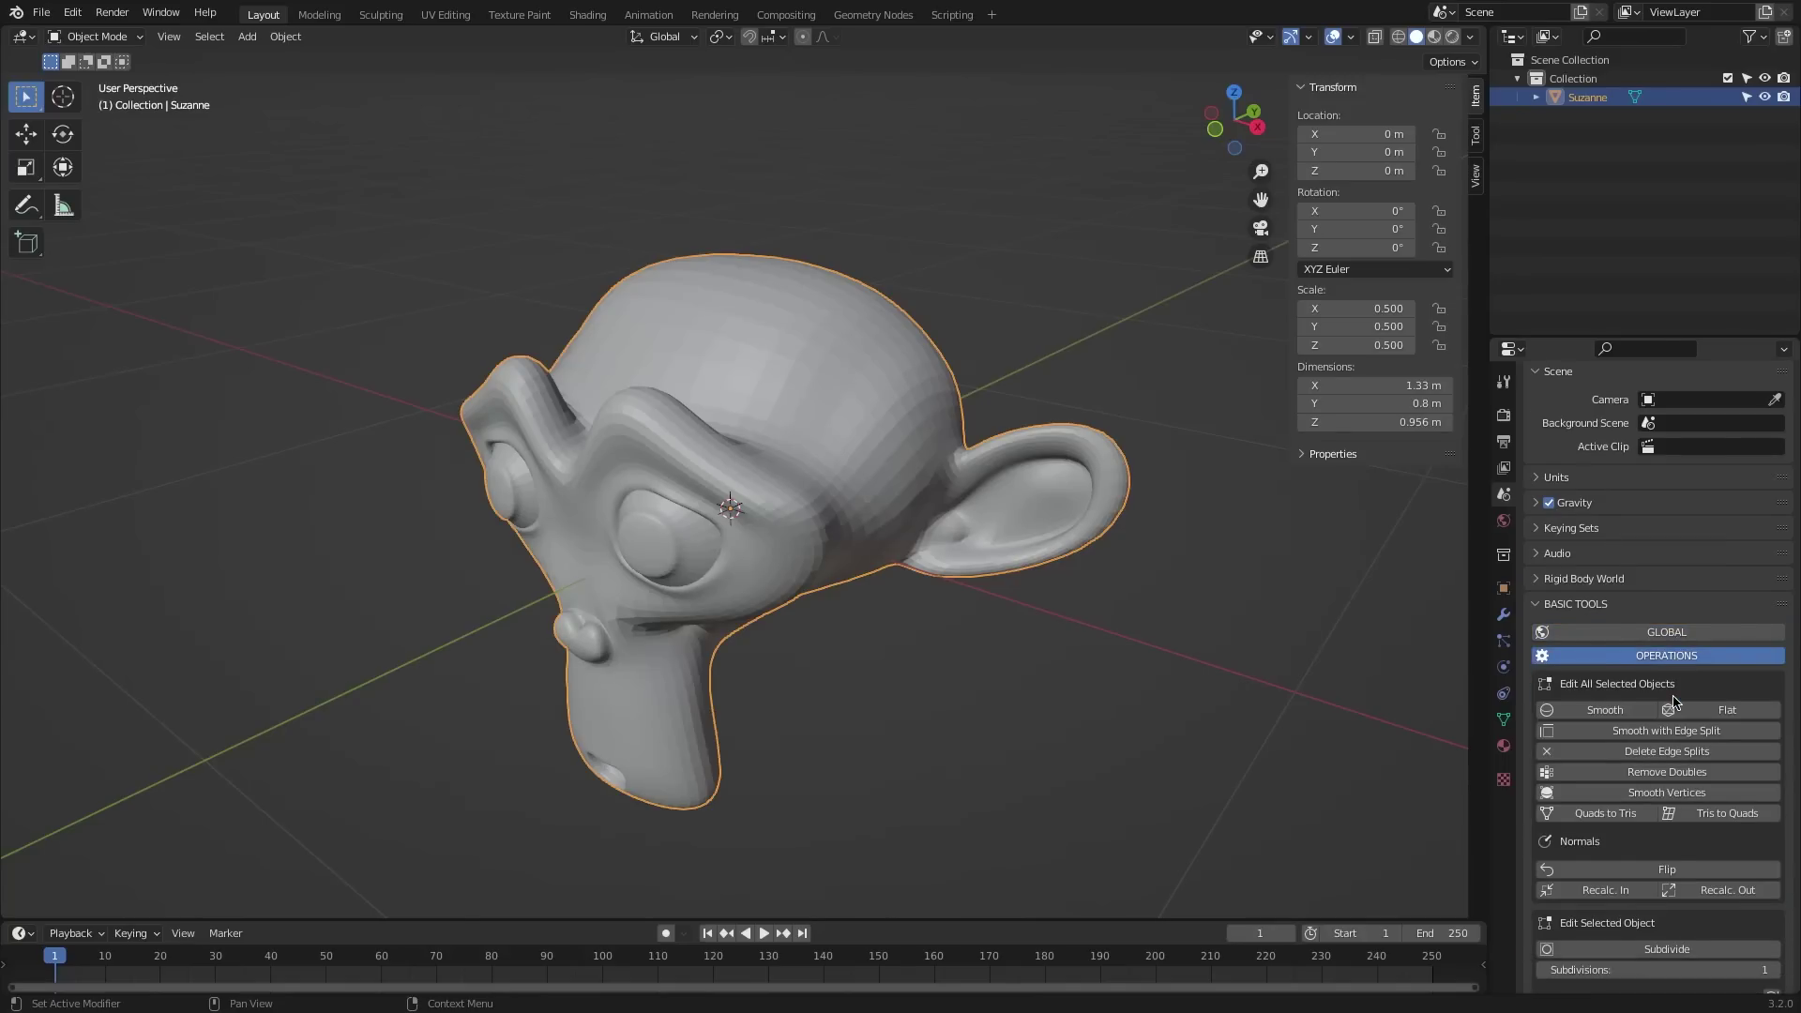
pyautogui.scroll(-2, 1641, 693)
pyautogui.click(1634, 679)
pyautogui.scroll(3, 953, 515)
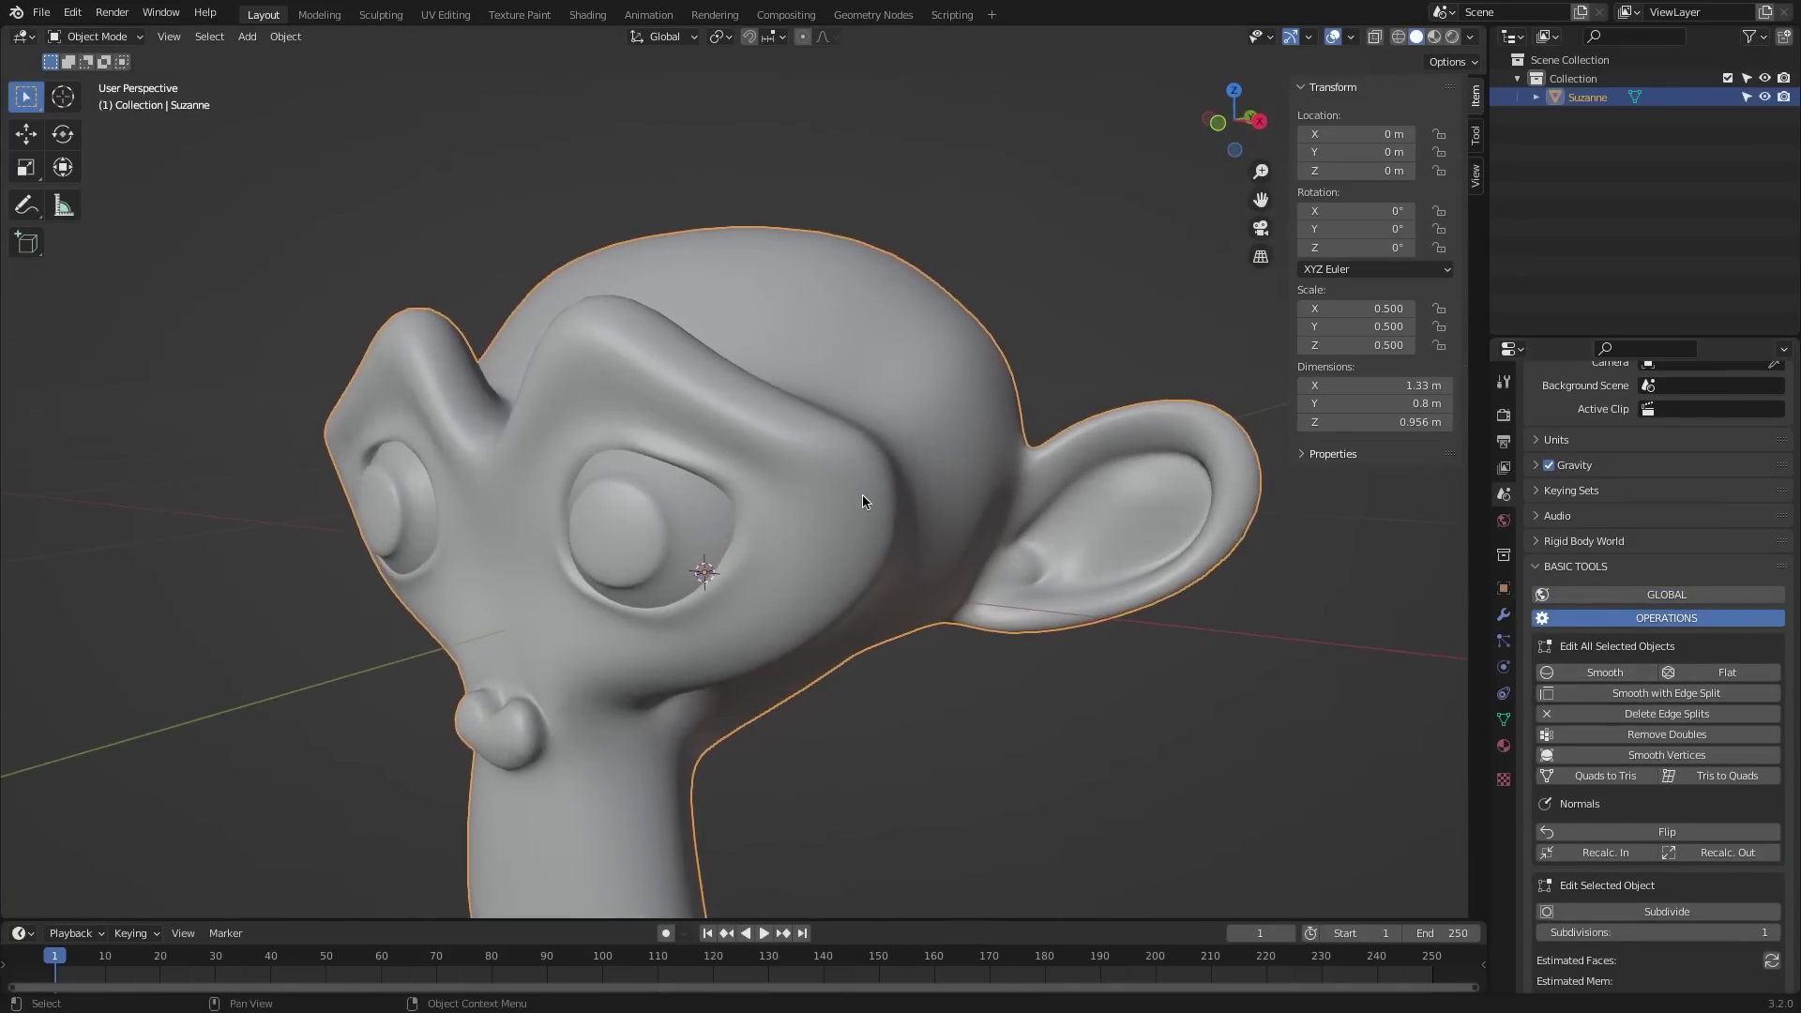
# Delete Suzanne's edge split modifiers with confirmation, then expand the View and Images sections.
pyautogui.scroll(-1, 1685, 682)
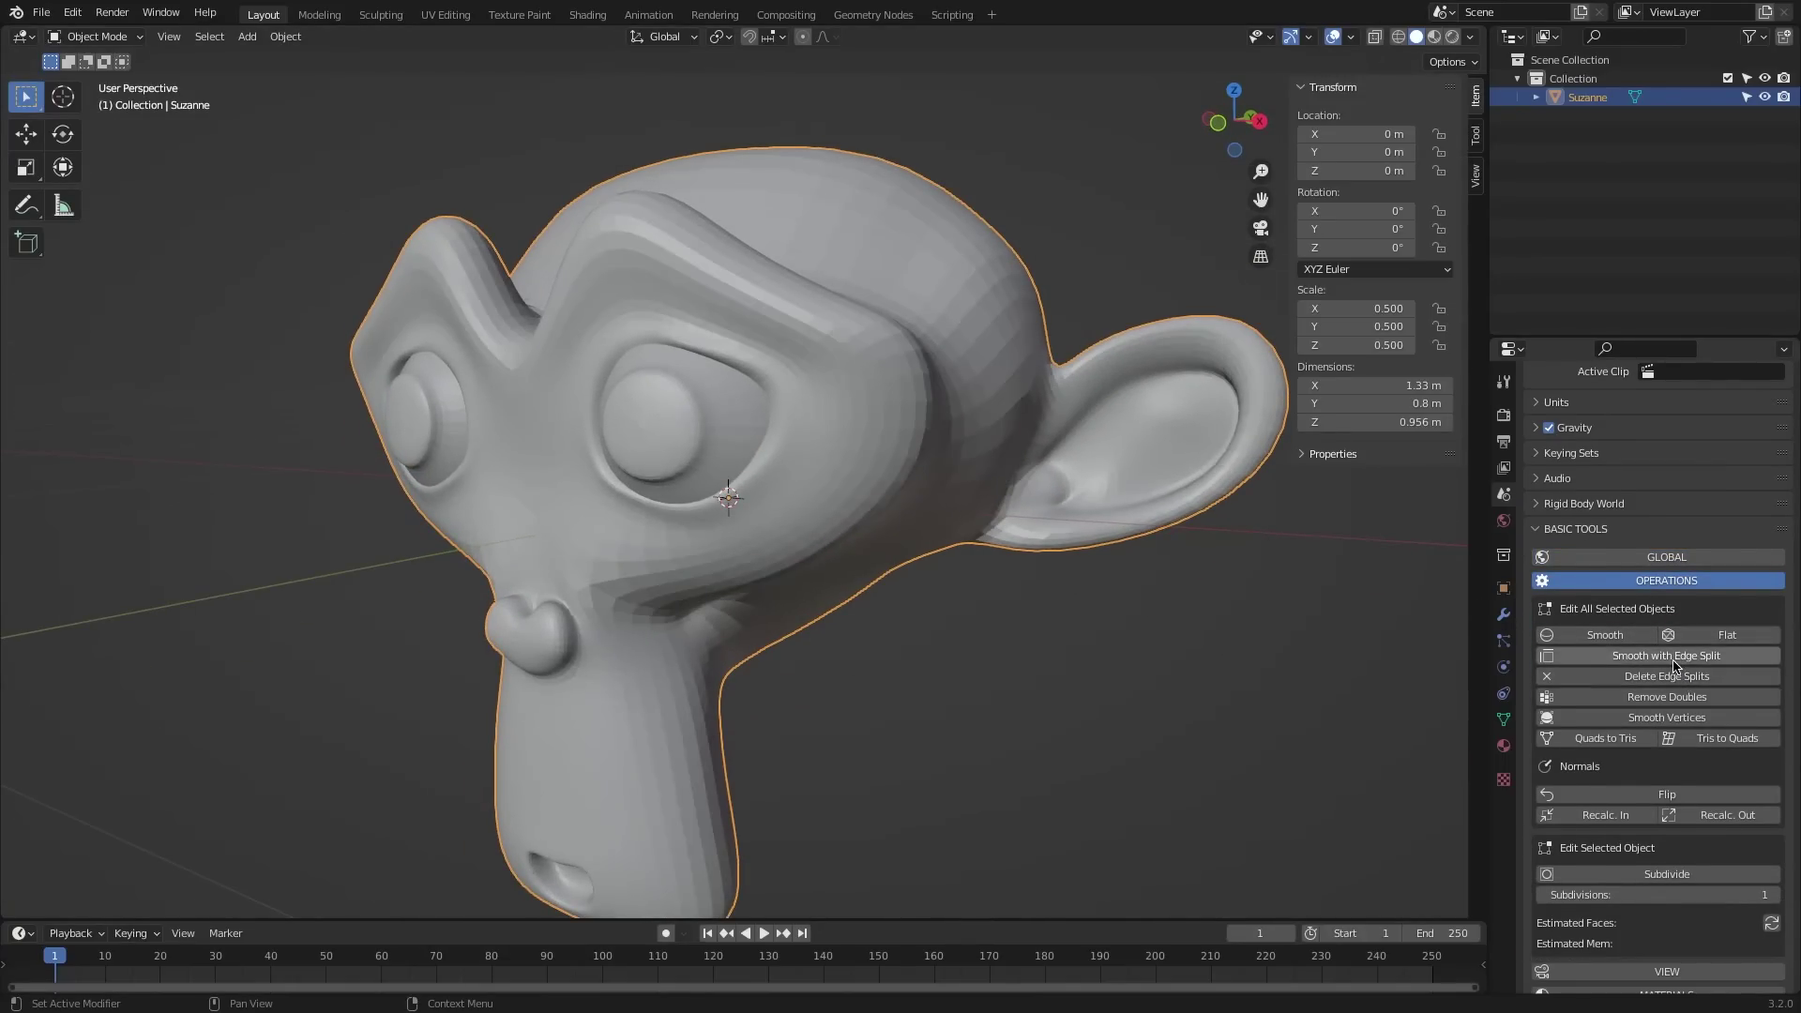
pyautogui.click(1677, 678)
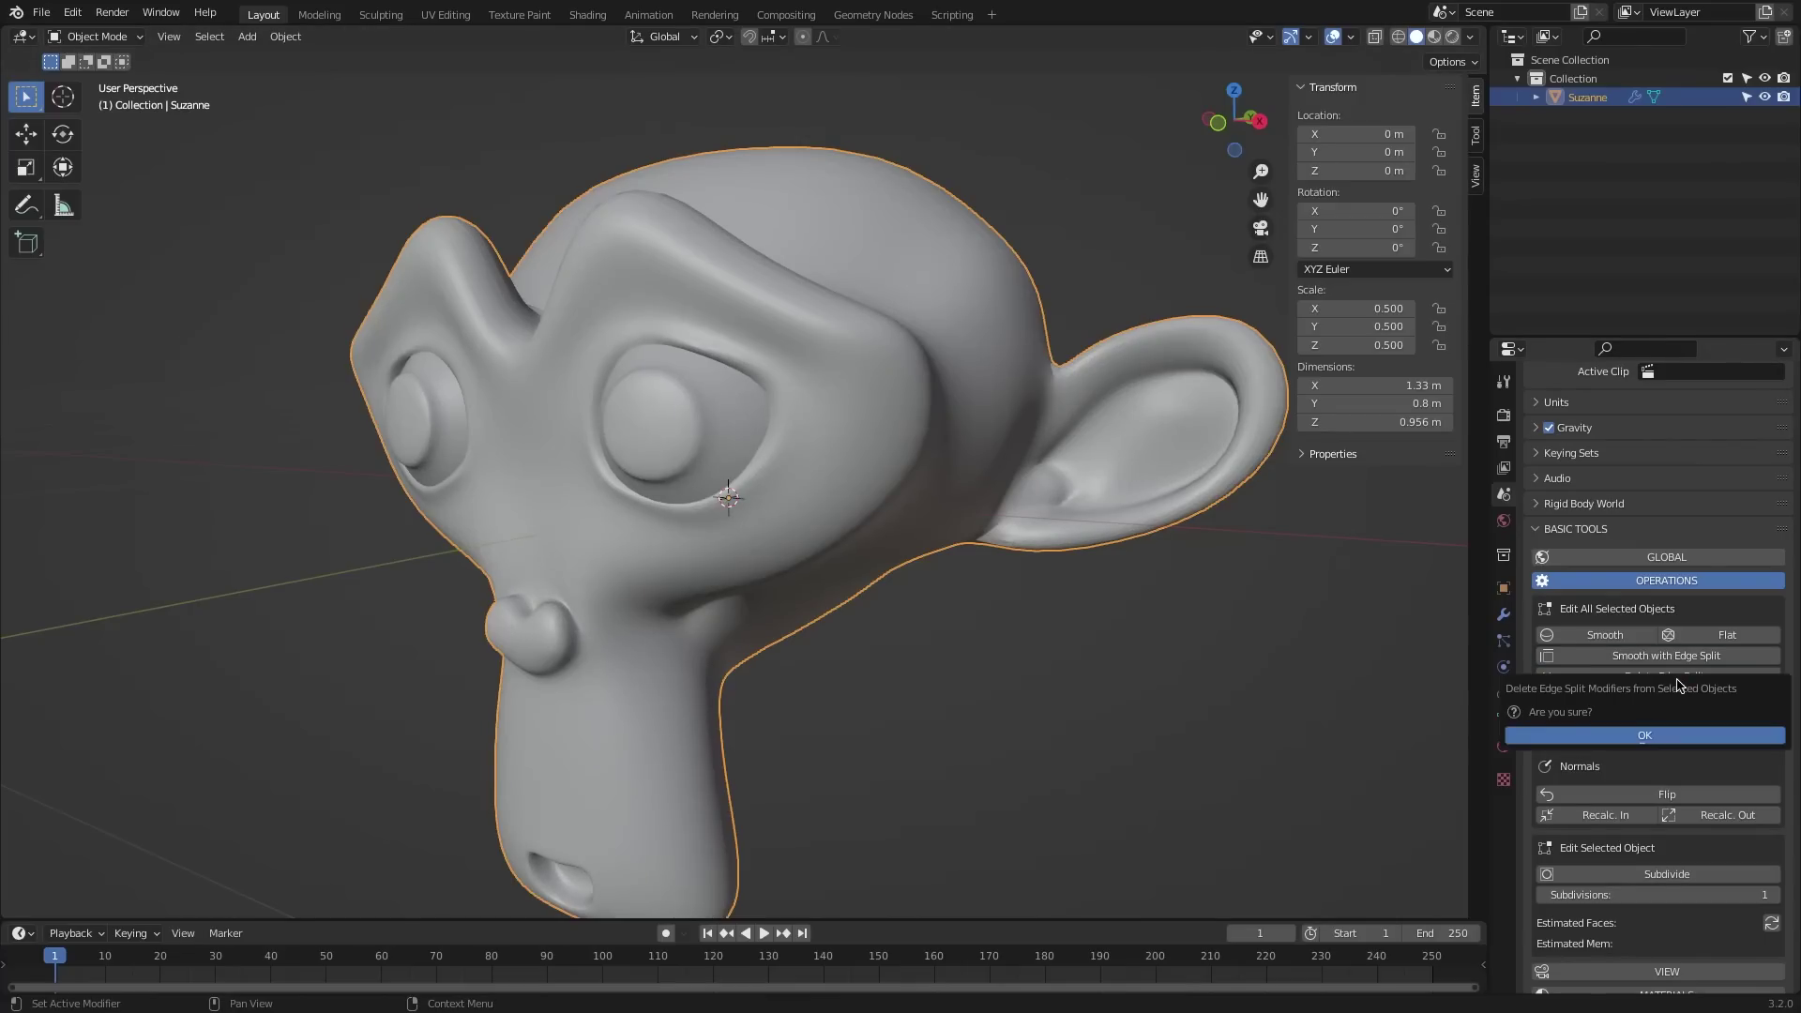
pyautogui.click(1663, 736)
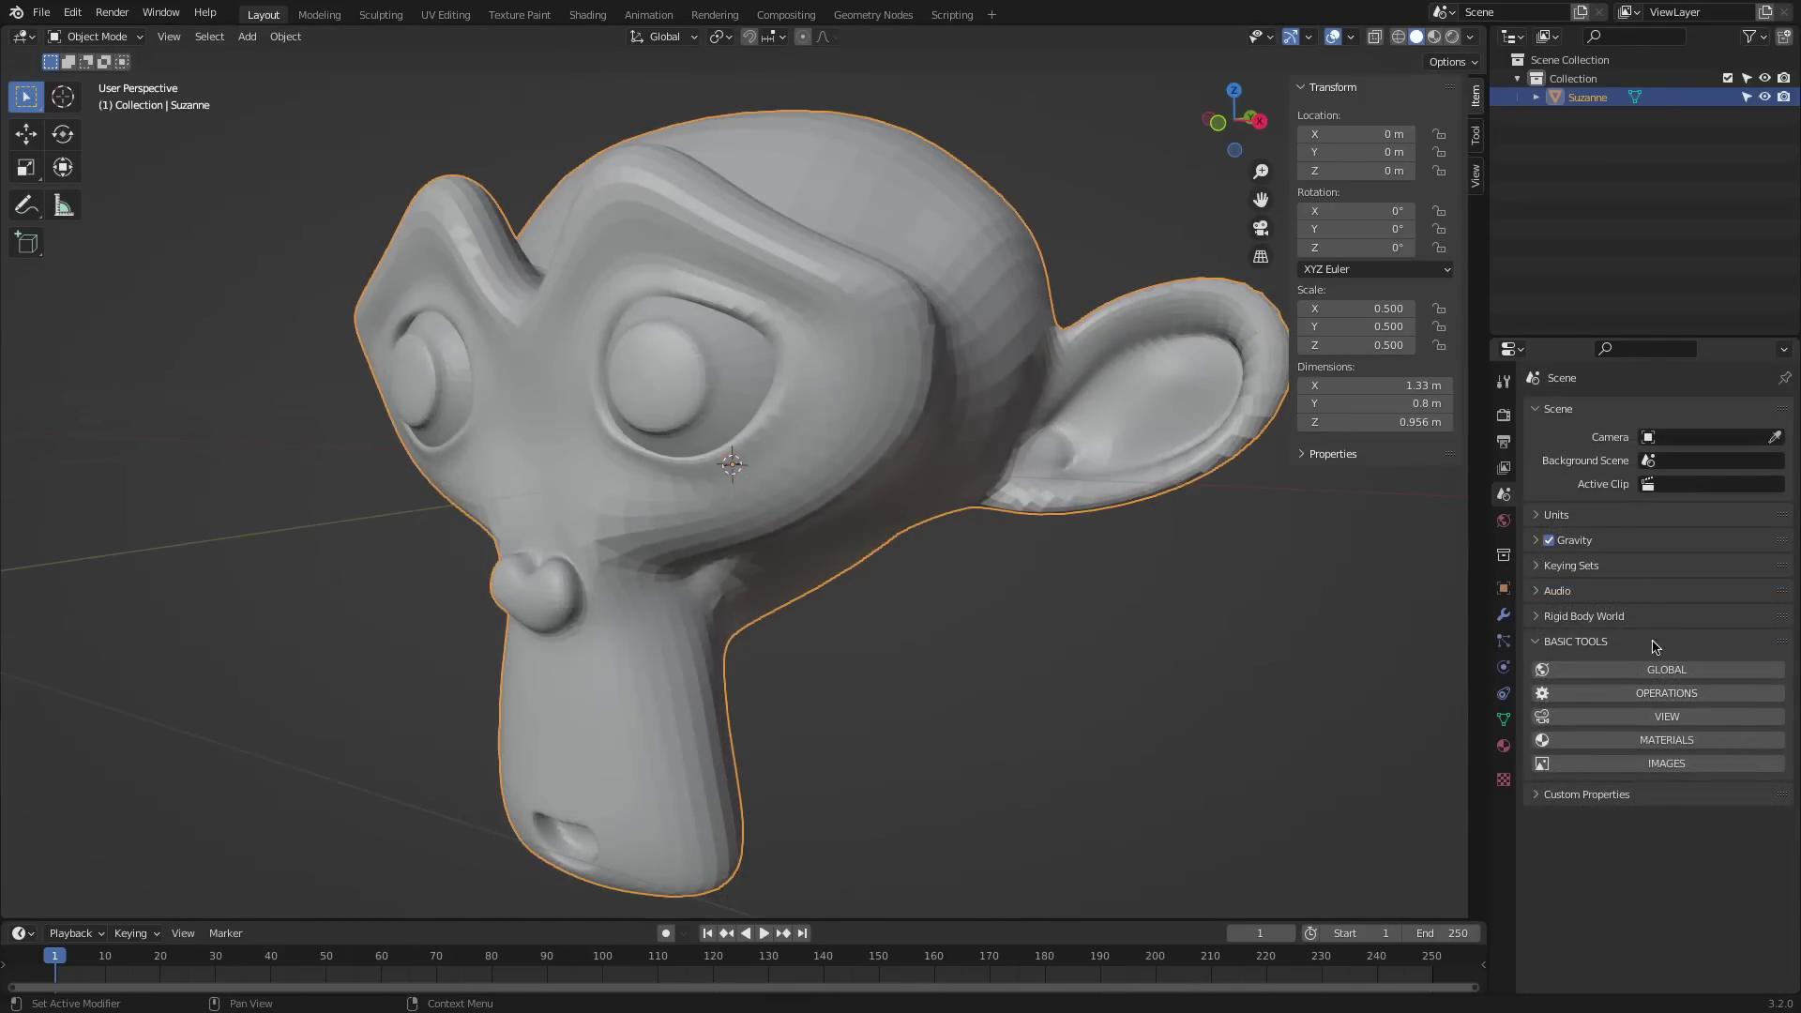
pyautogui.click(1664, 722)
pyautogui.scroll(-6, 1668, 703)
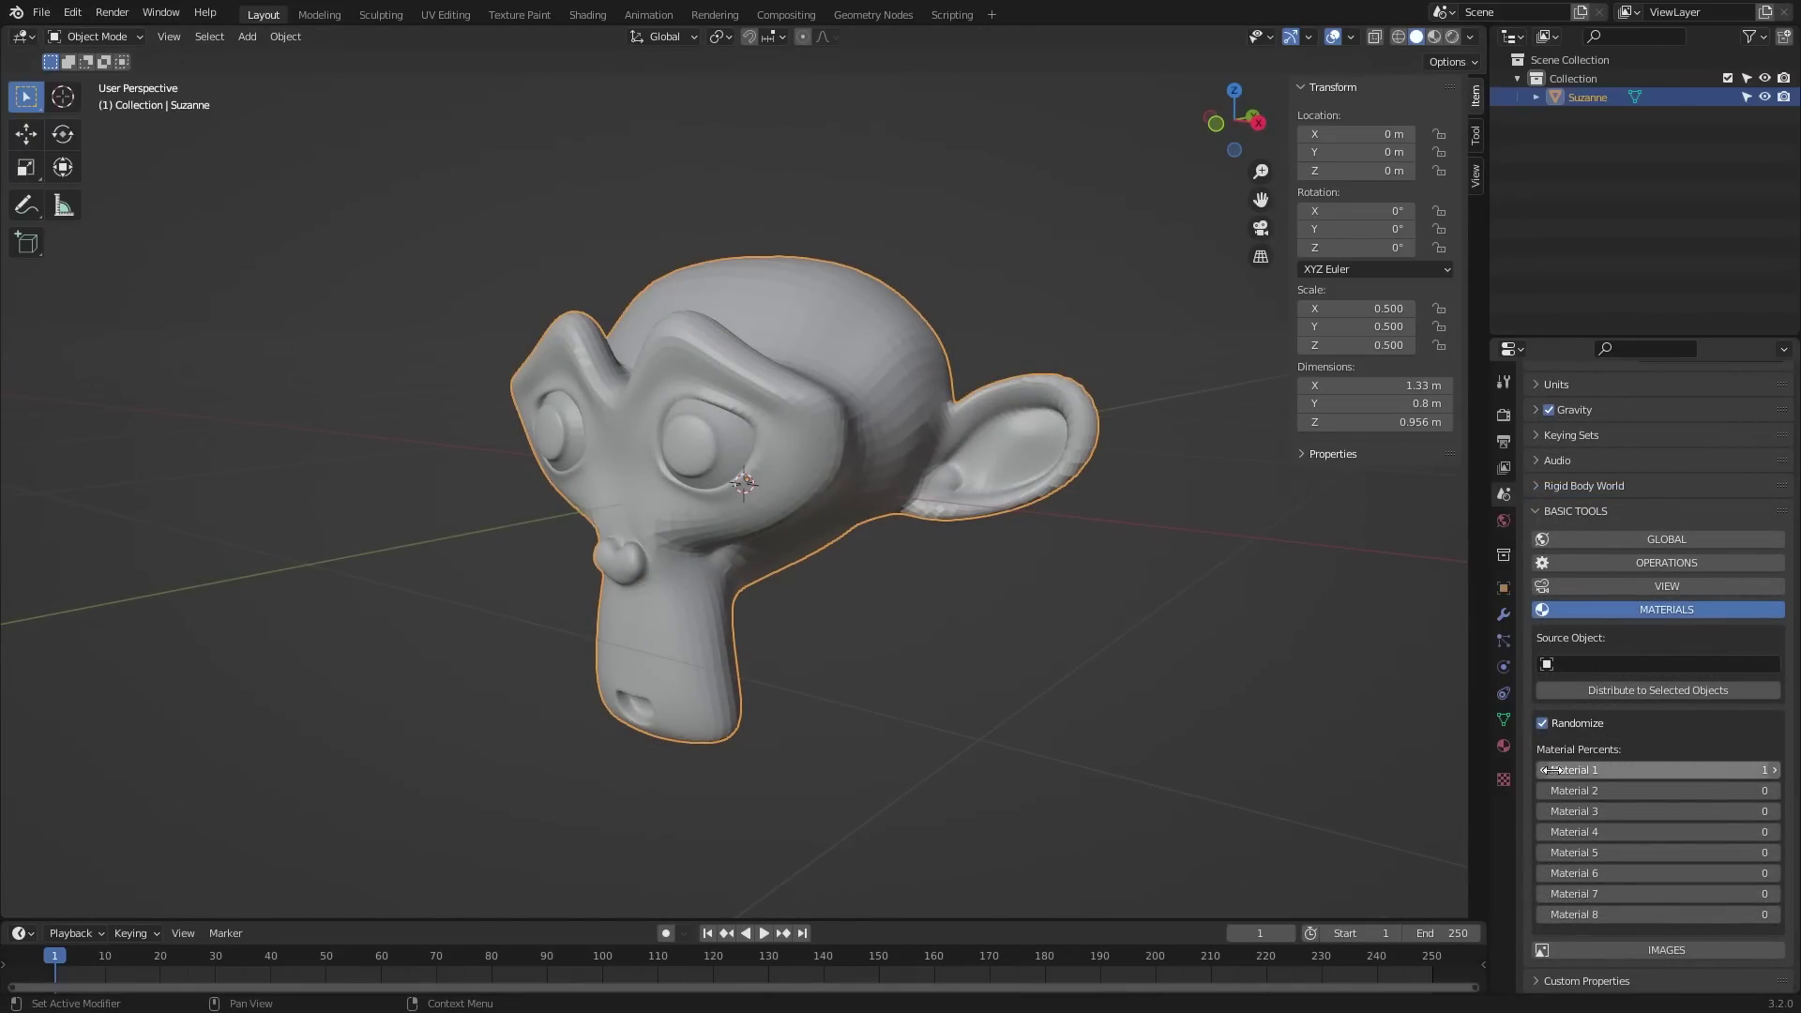
pyautogui.click(1675, 949)
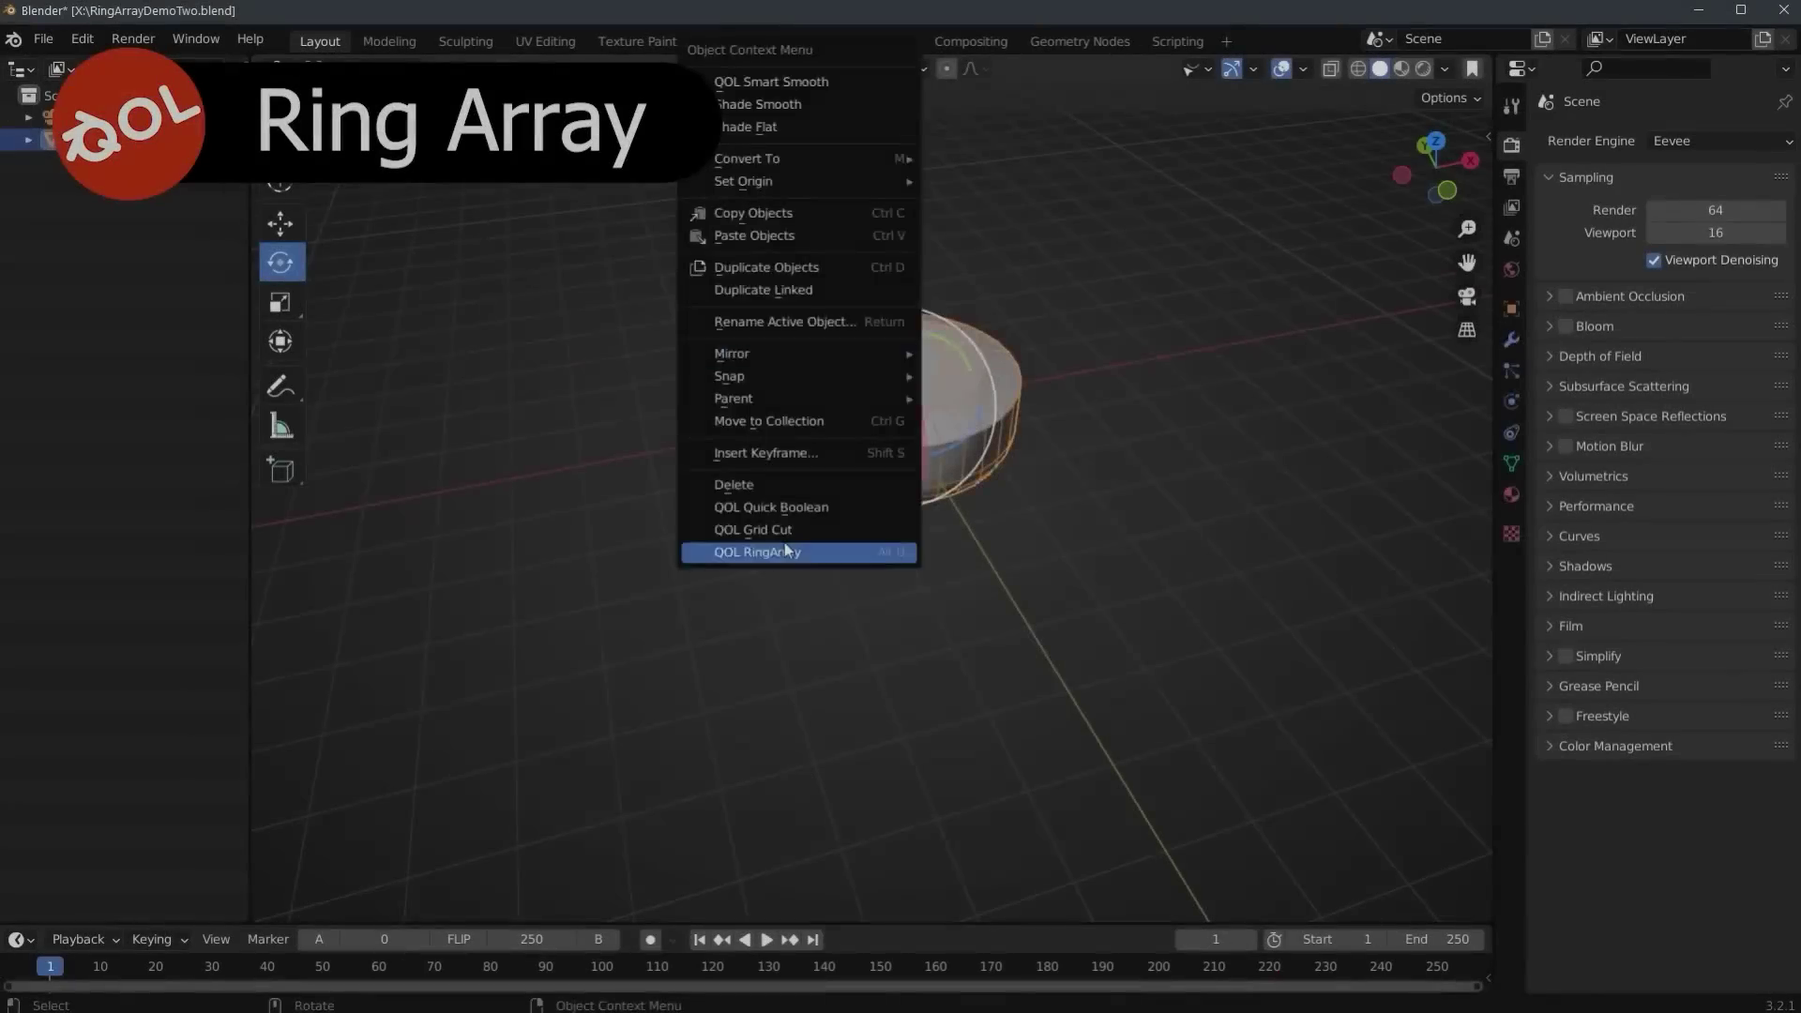
# Create a QOL RingArray of nine cylinders, then set Lighter's Distance Max to 4.826.
pyautogui.click(786, 551)
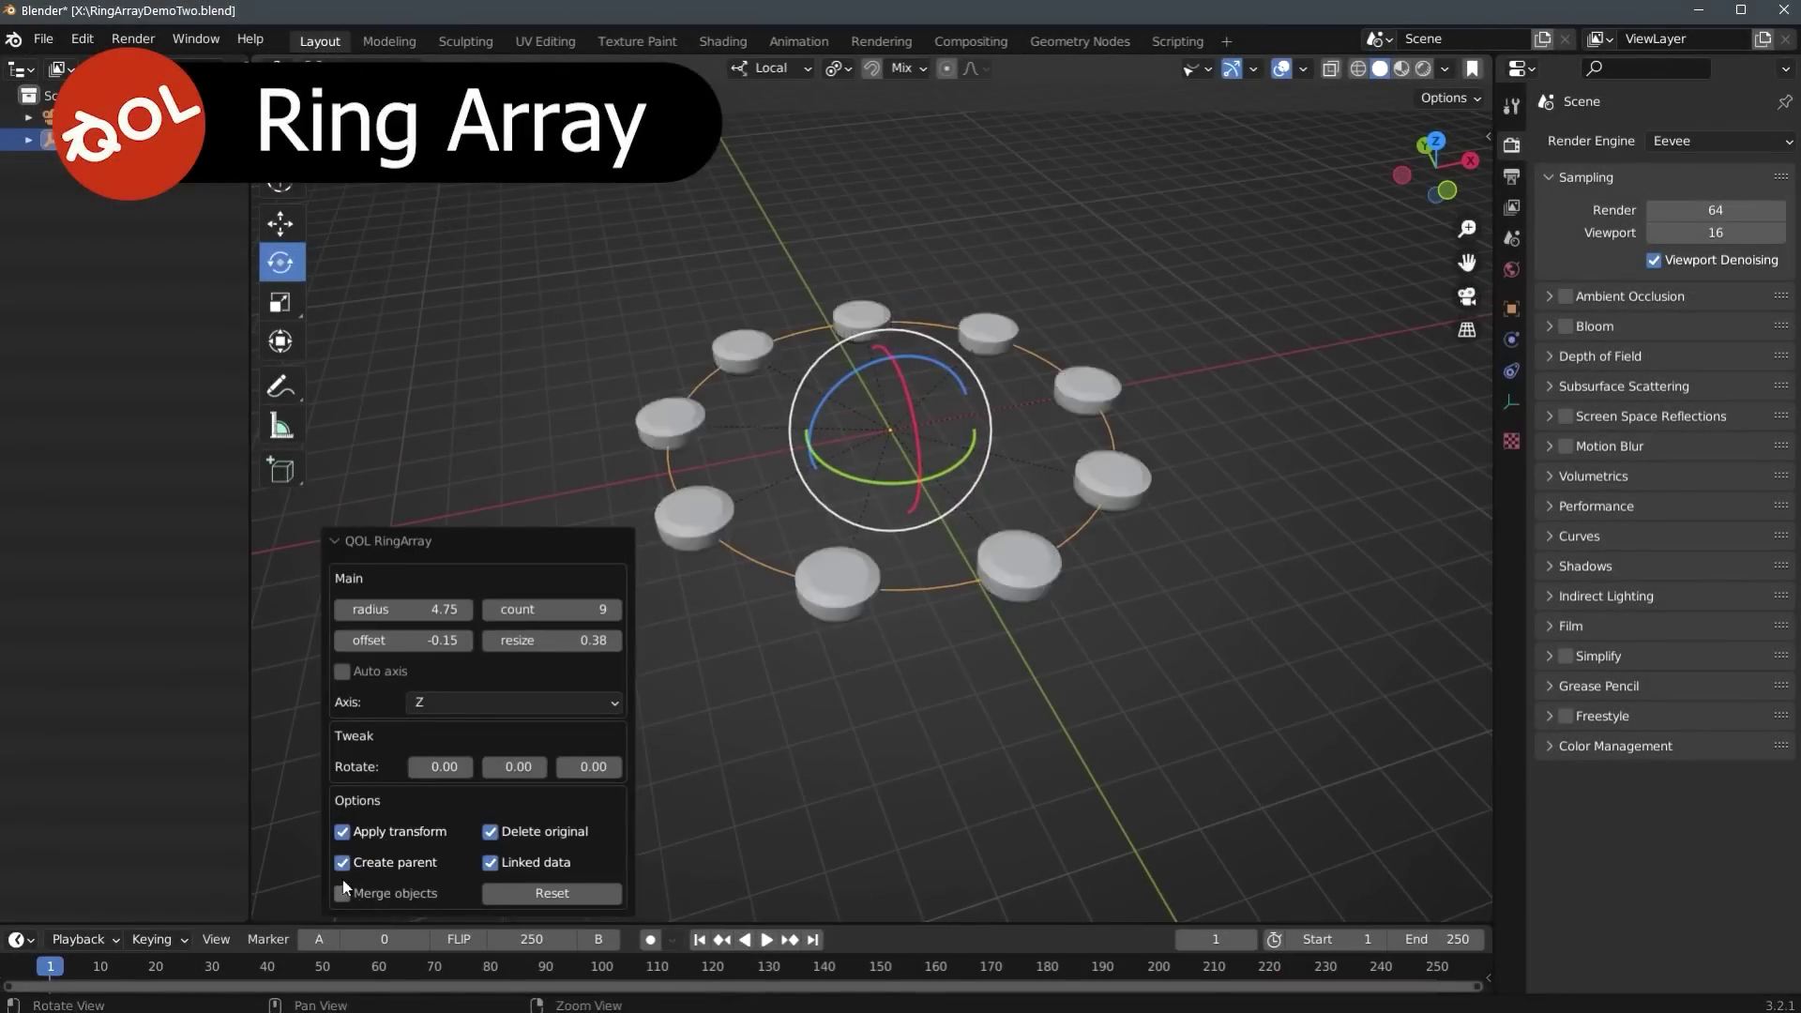
pyautogui.click(341, 885)
pyautogui.click(341, 886)
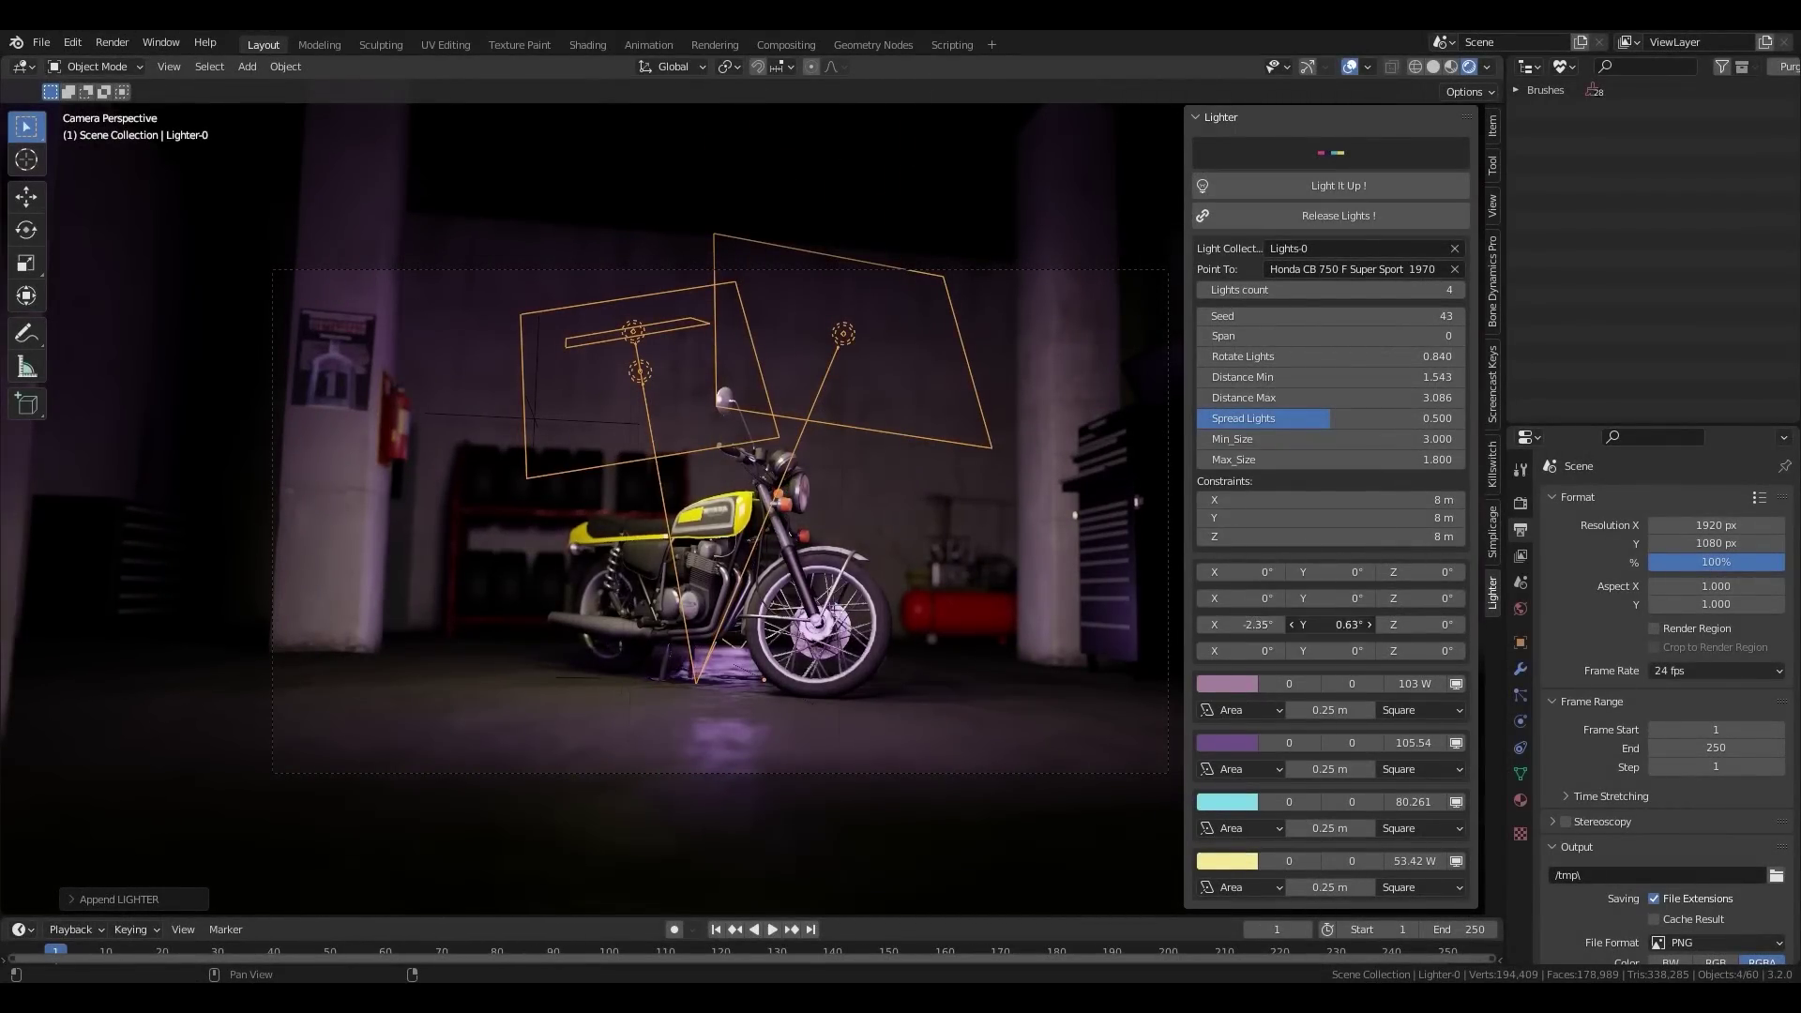
pyautogui.moveTo(1287, 403); pyautogui.dragTo(1360, 404)
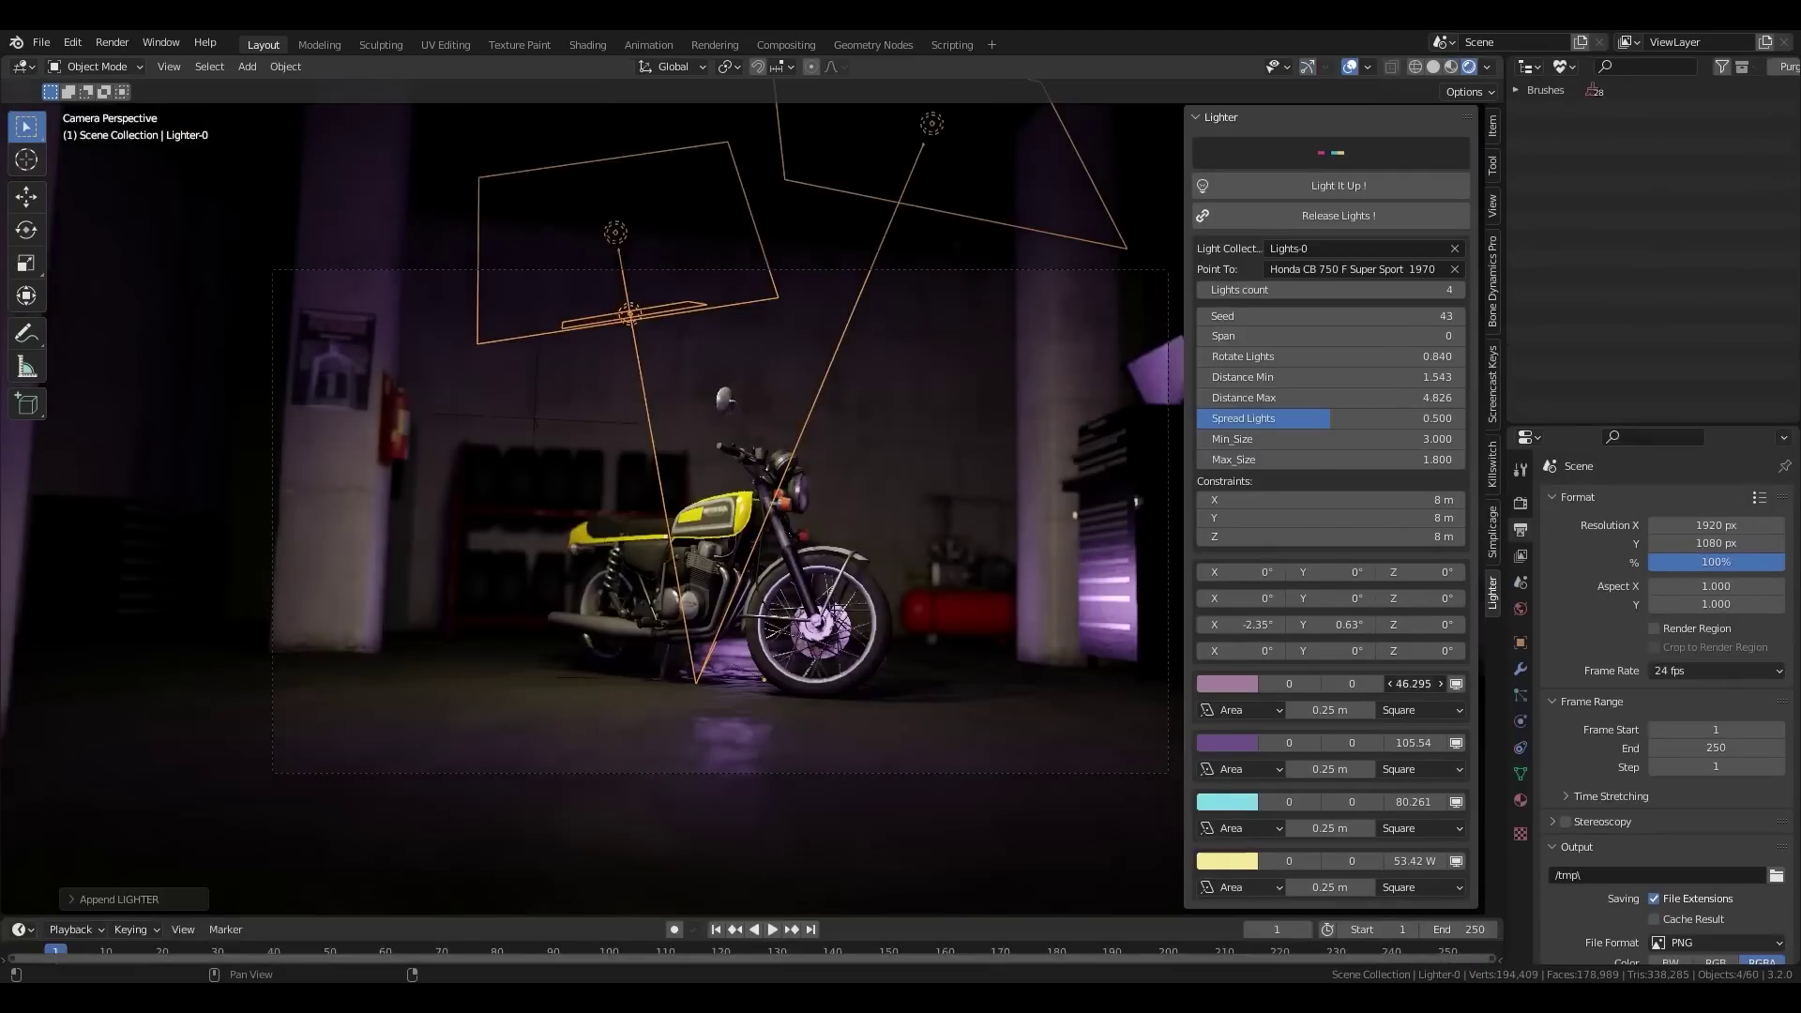